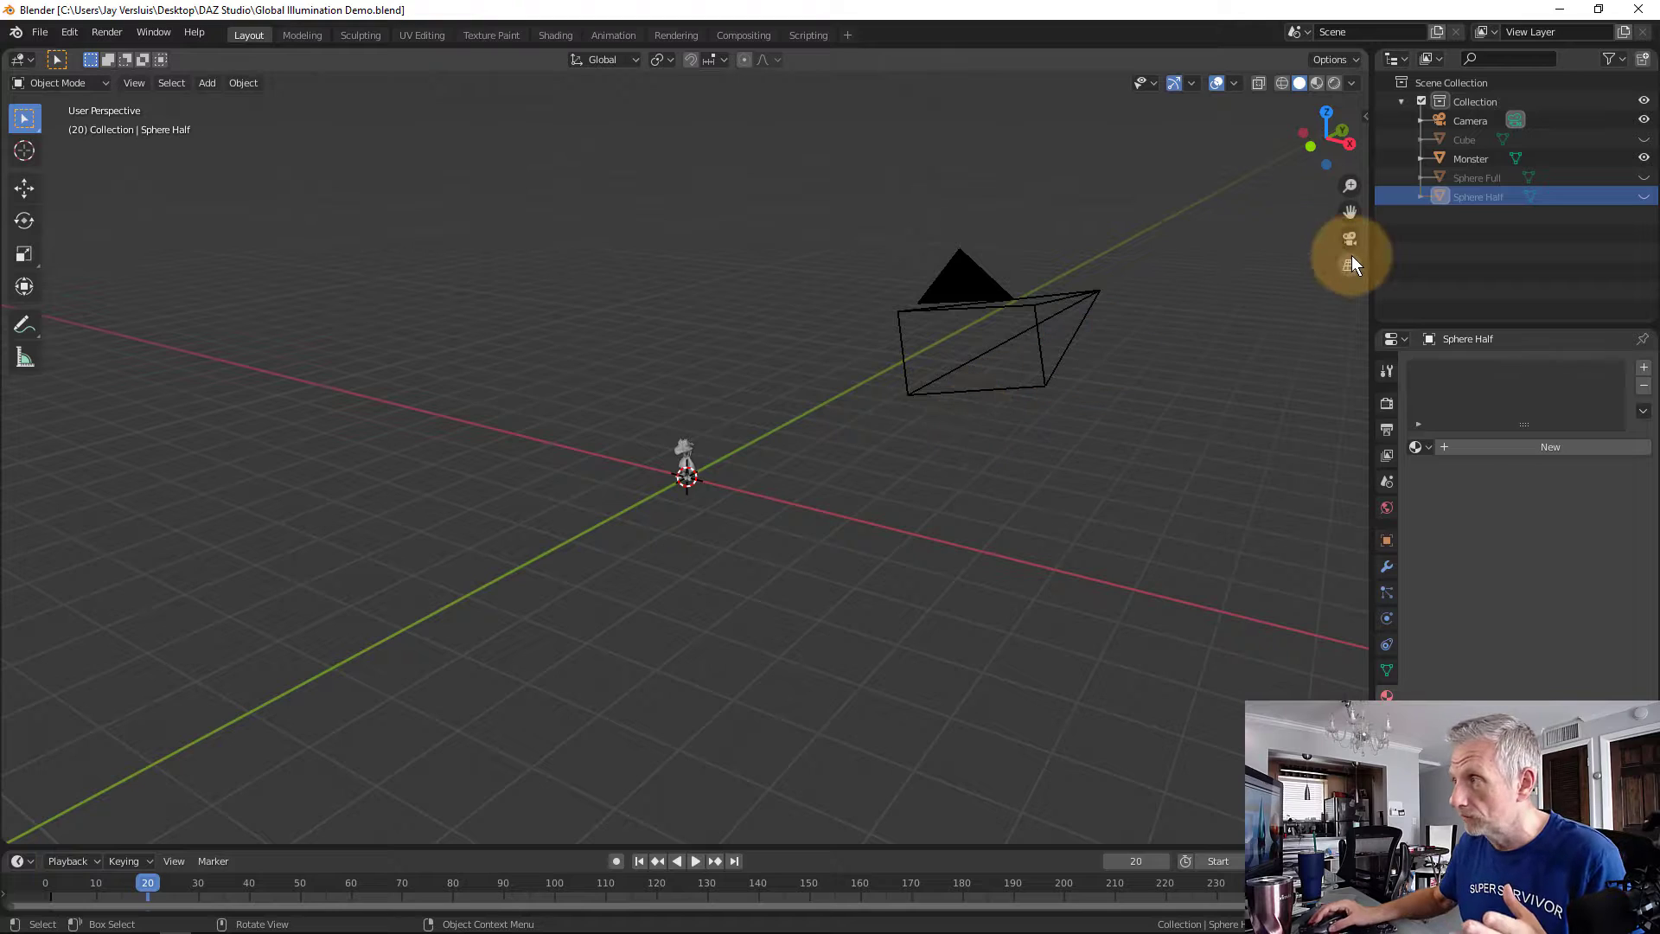
- Show the Sphere Full object, view it from outside at a distance, and hide it again
click(1643, 177)
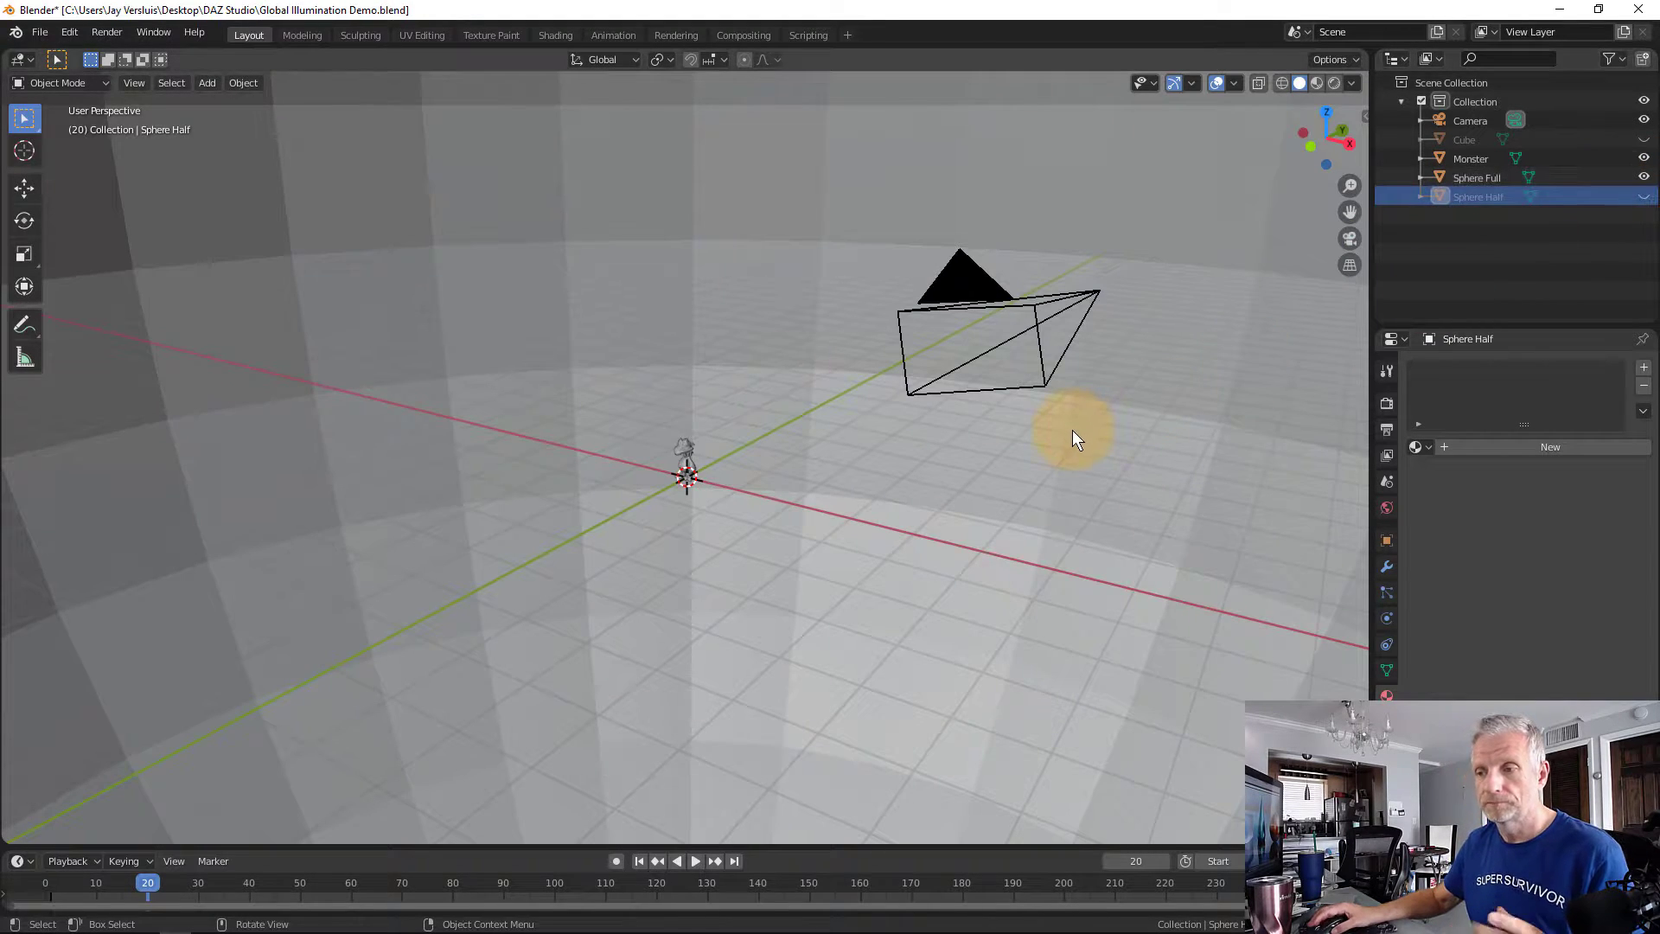
scroll(1072, 428, down, 6)
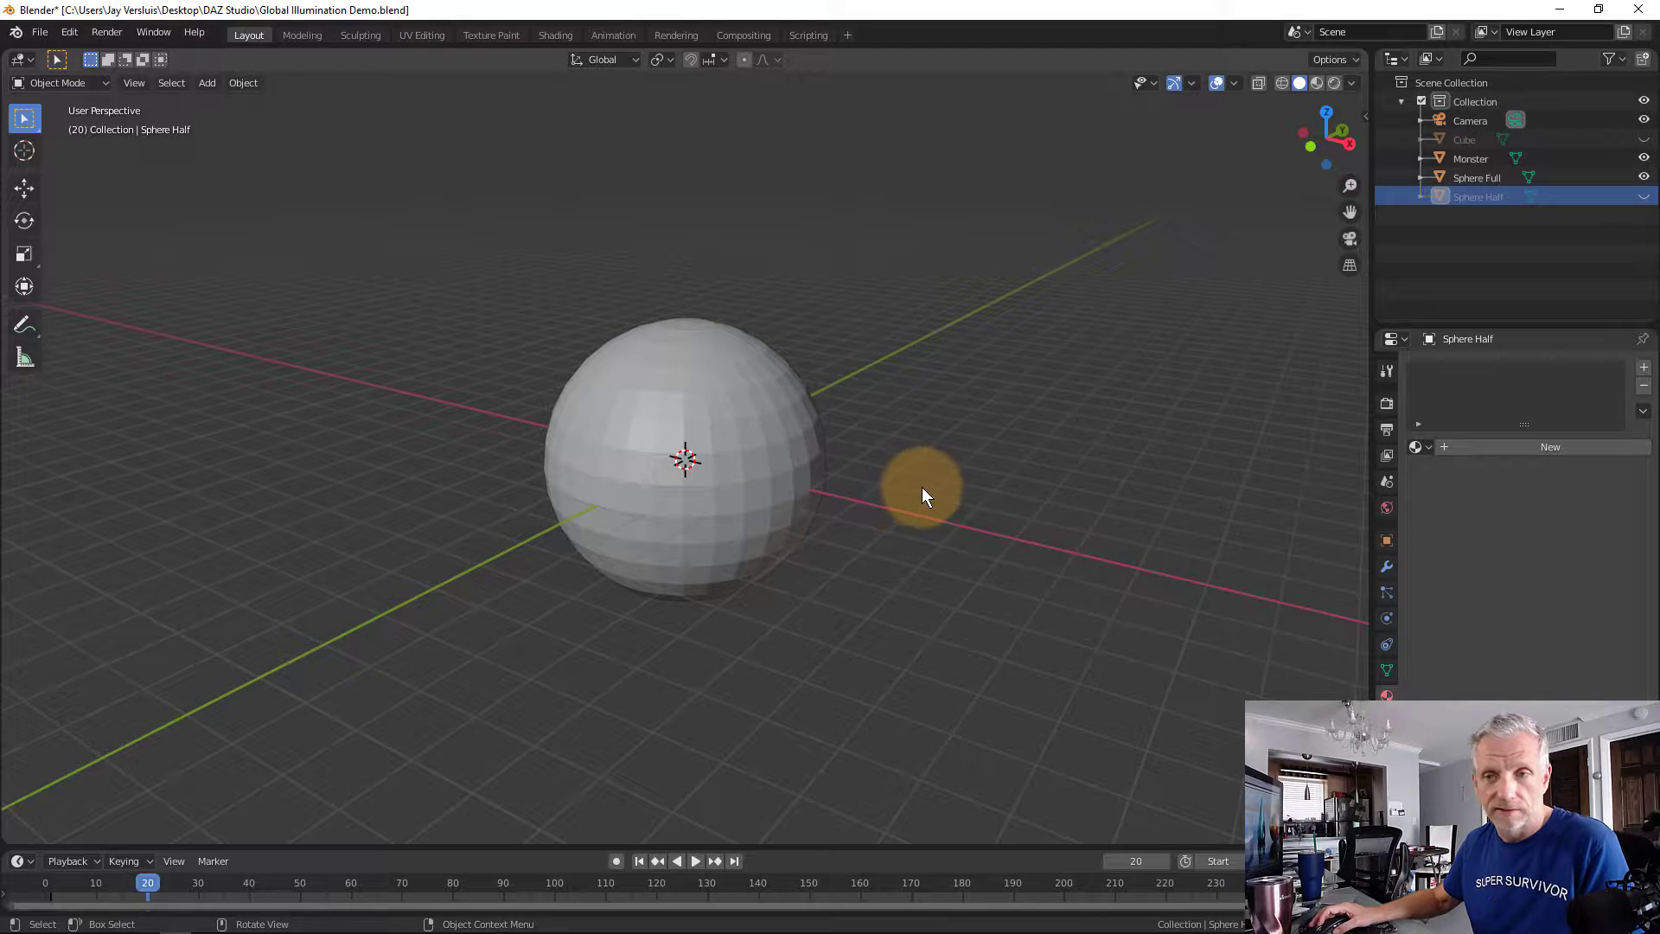
click(1642, 179)
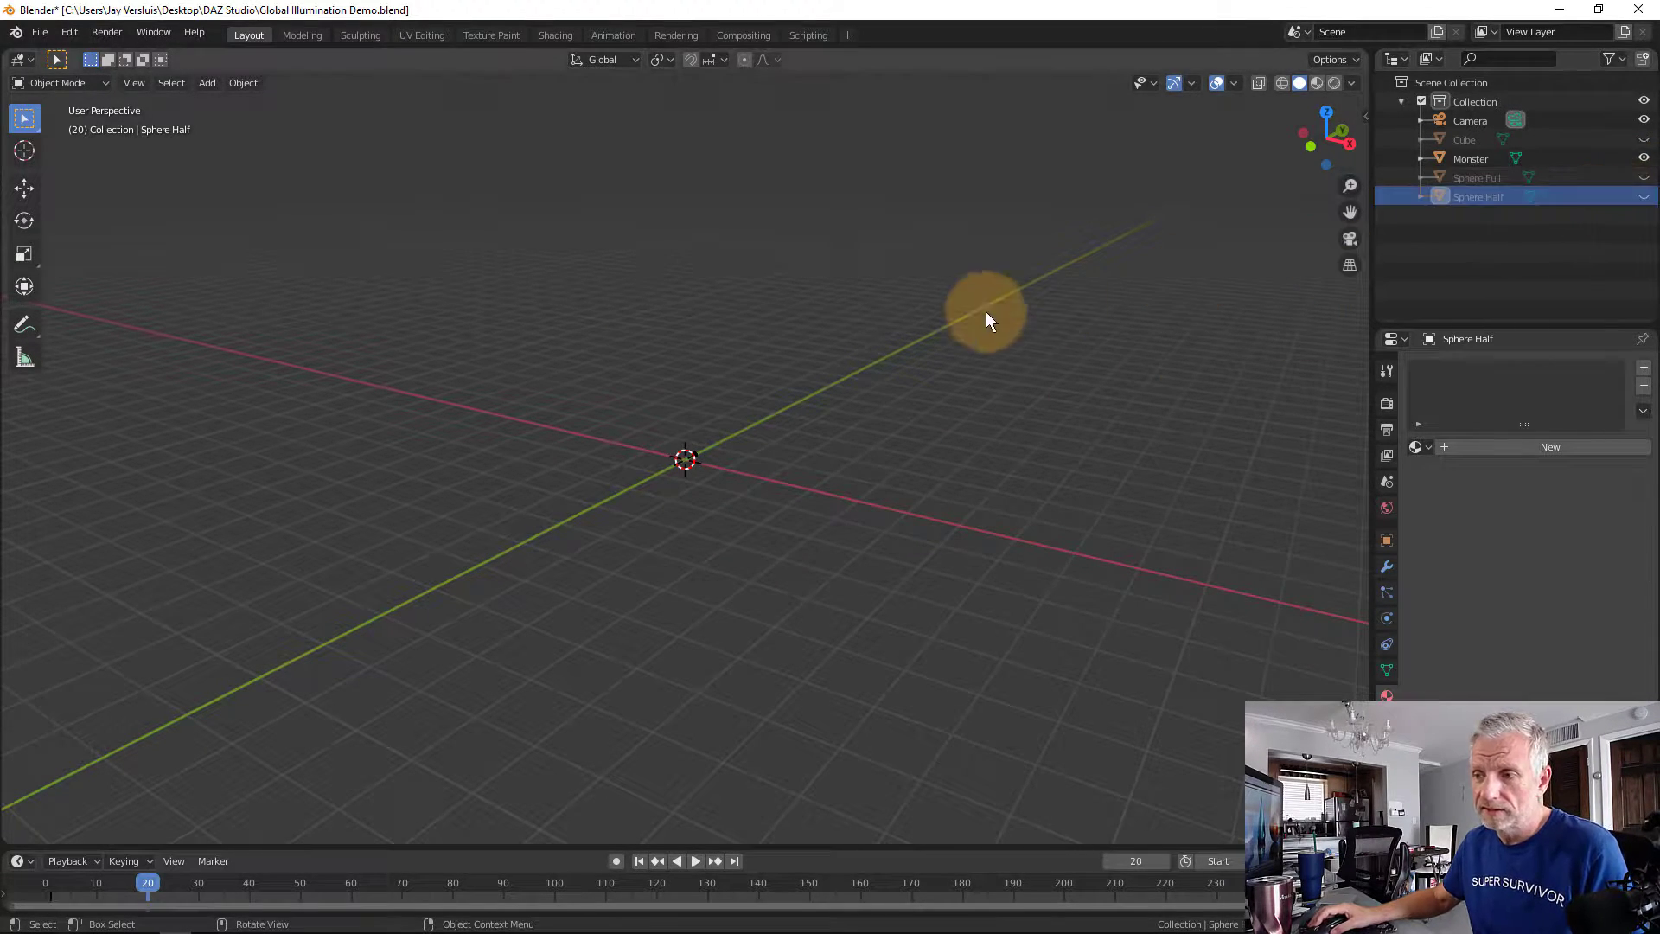
- Turn off the viewport overlays while keeping the navigation gizmos shown
click(1216, 78)
click(1216, 78)
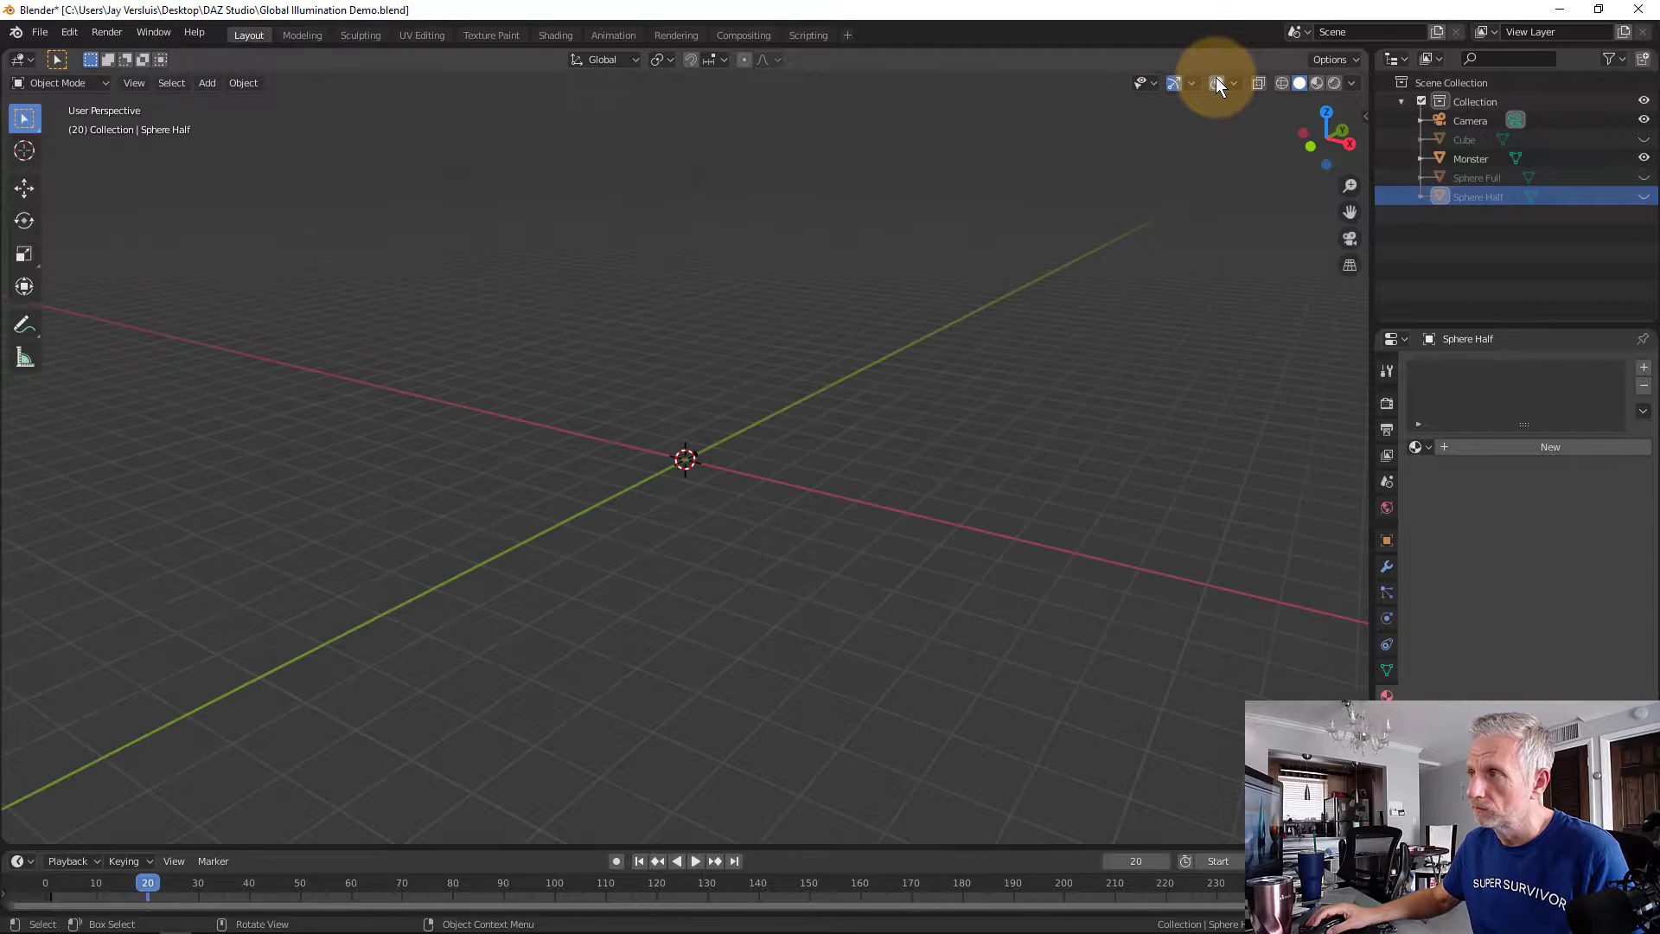
click(1216, 78)
click(1178, 81)
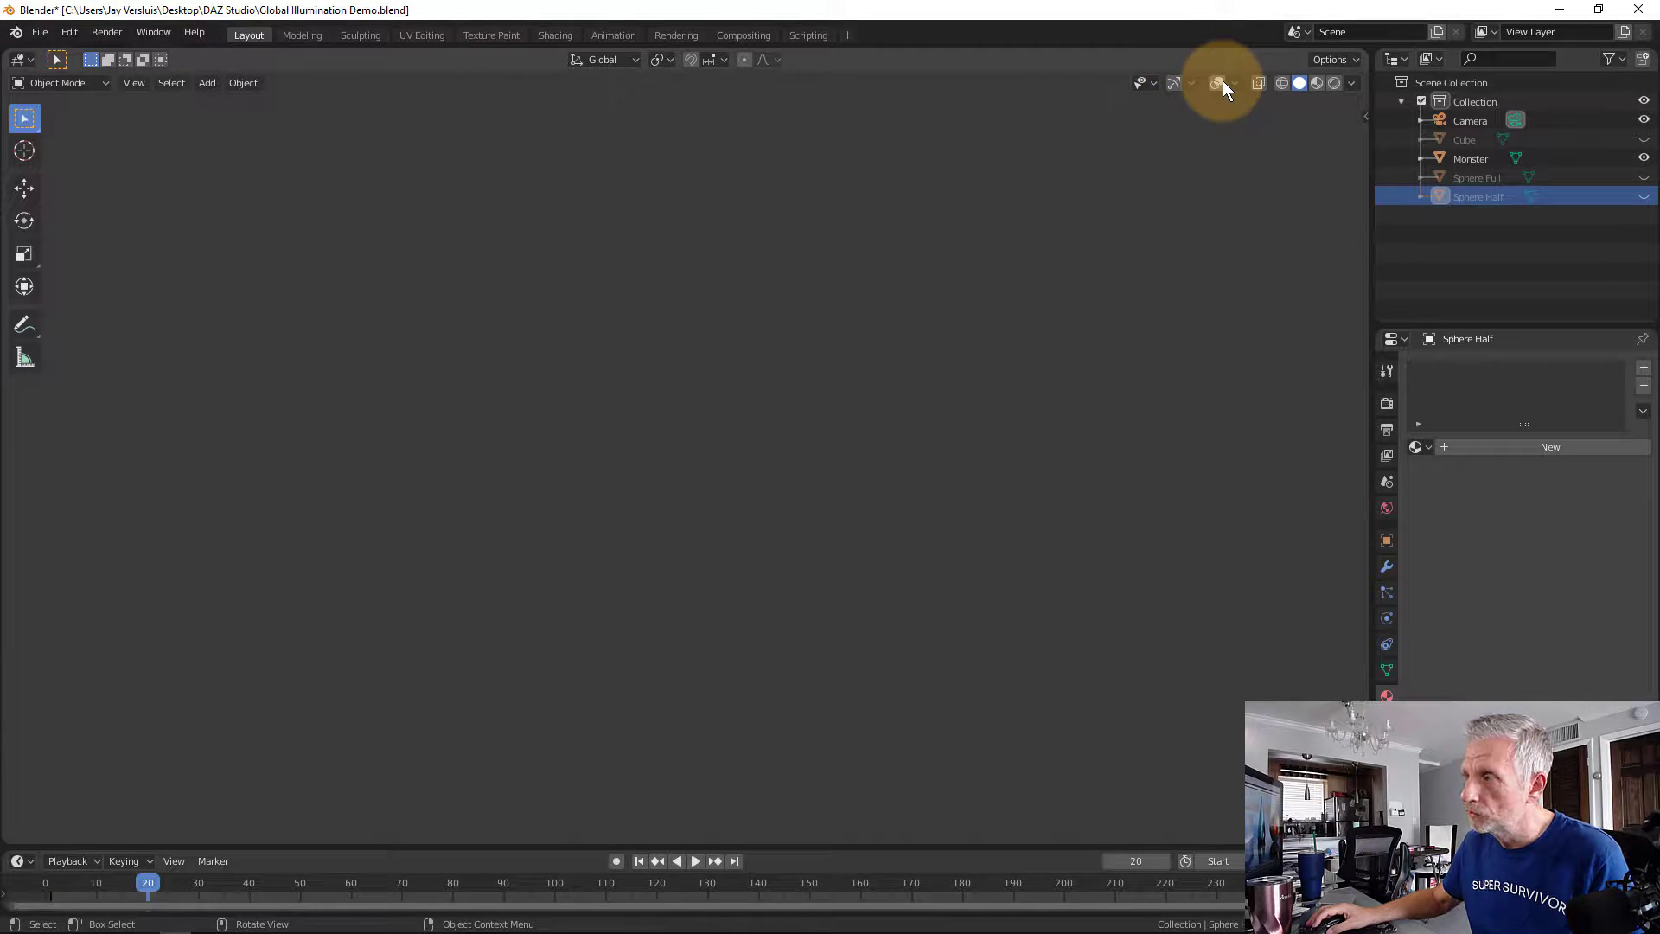
click(1217, 80)
click(1217, 81)
click(1178, 83)
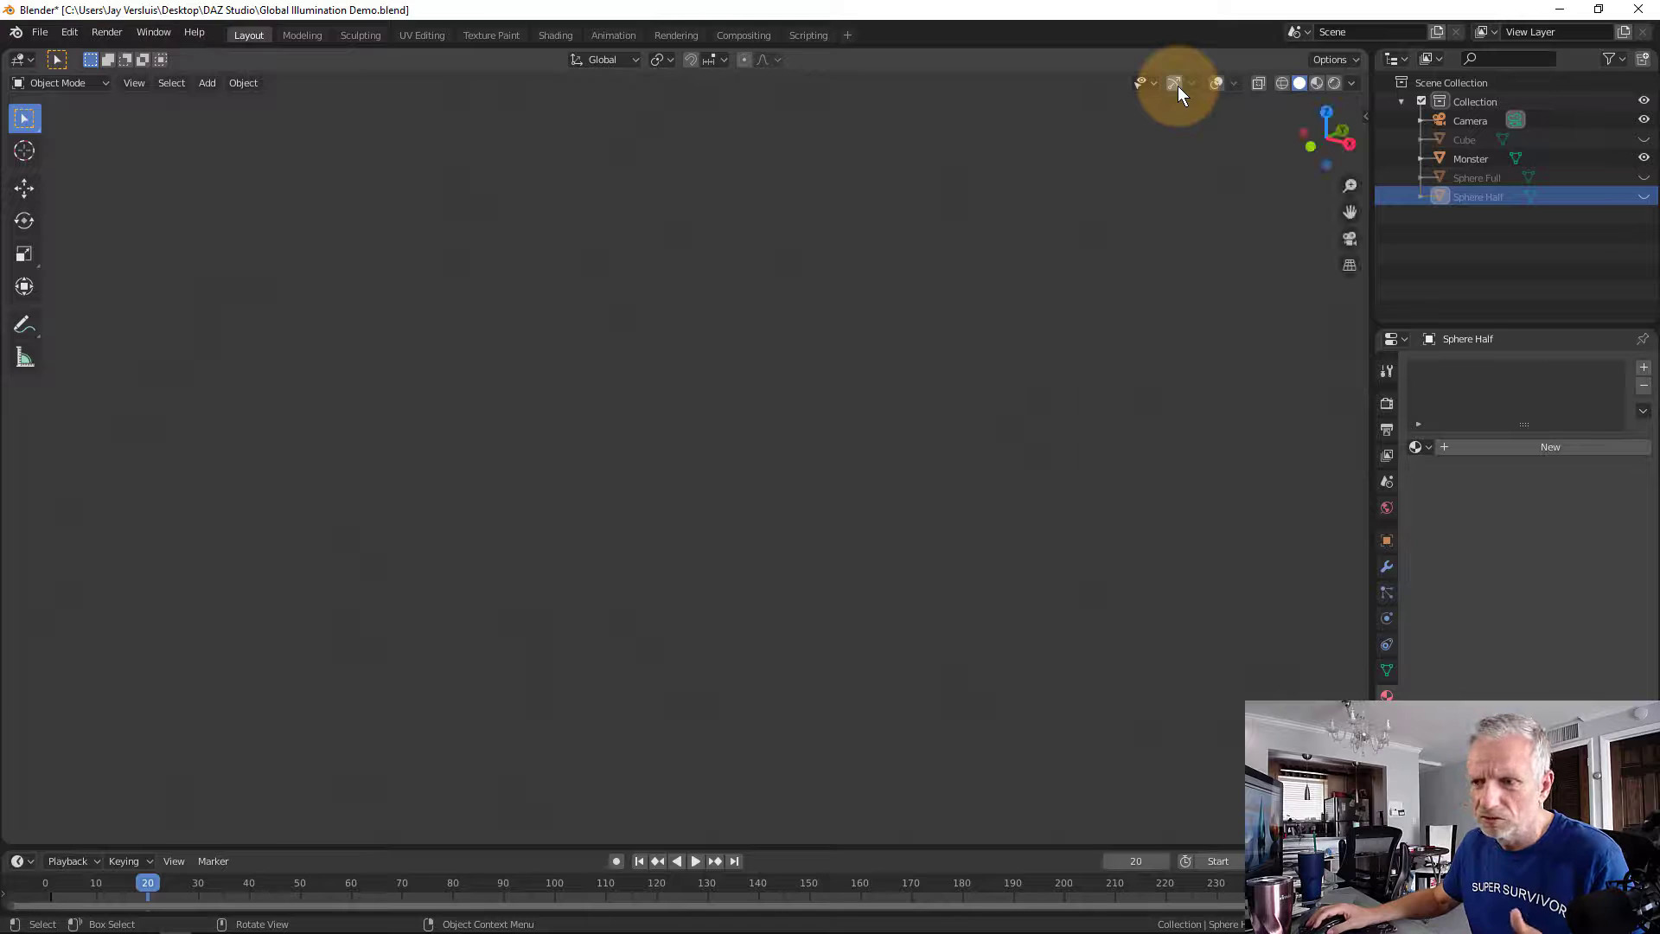
- Preview Sphere Half and Sphere Full one after the other, hiding each again after viewing it
click(1644, 198)
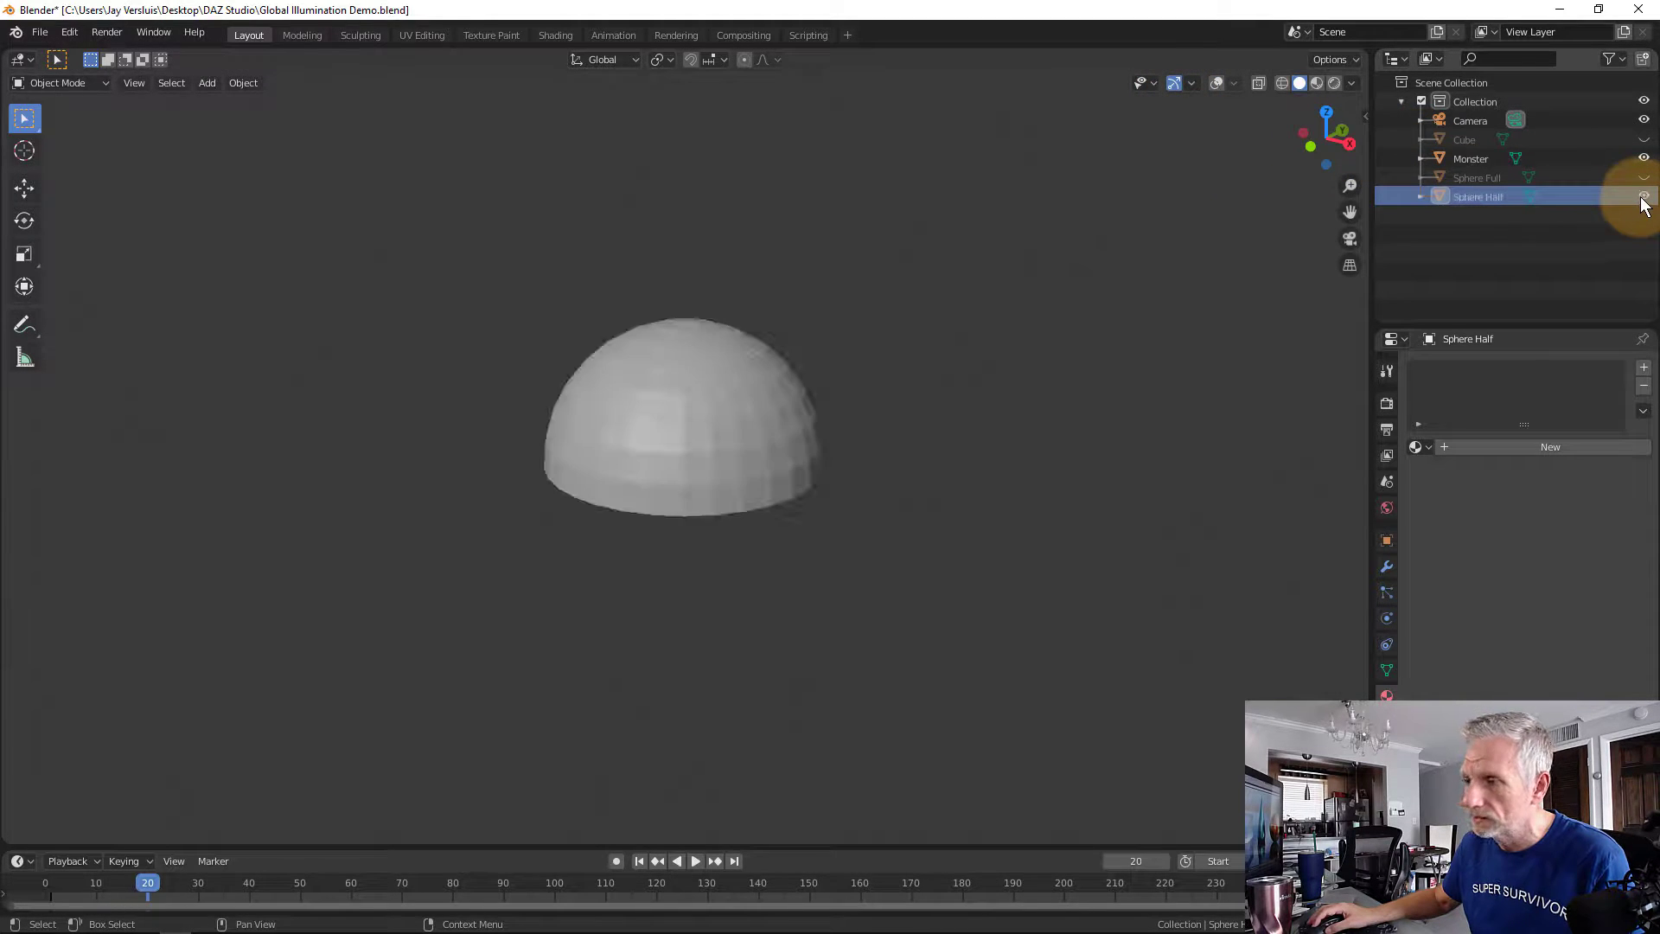
click(1643, 198)
click(1643, 177)
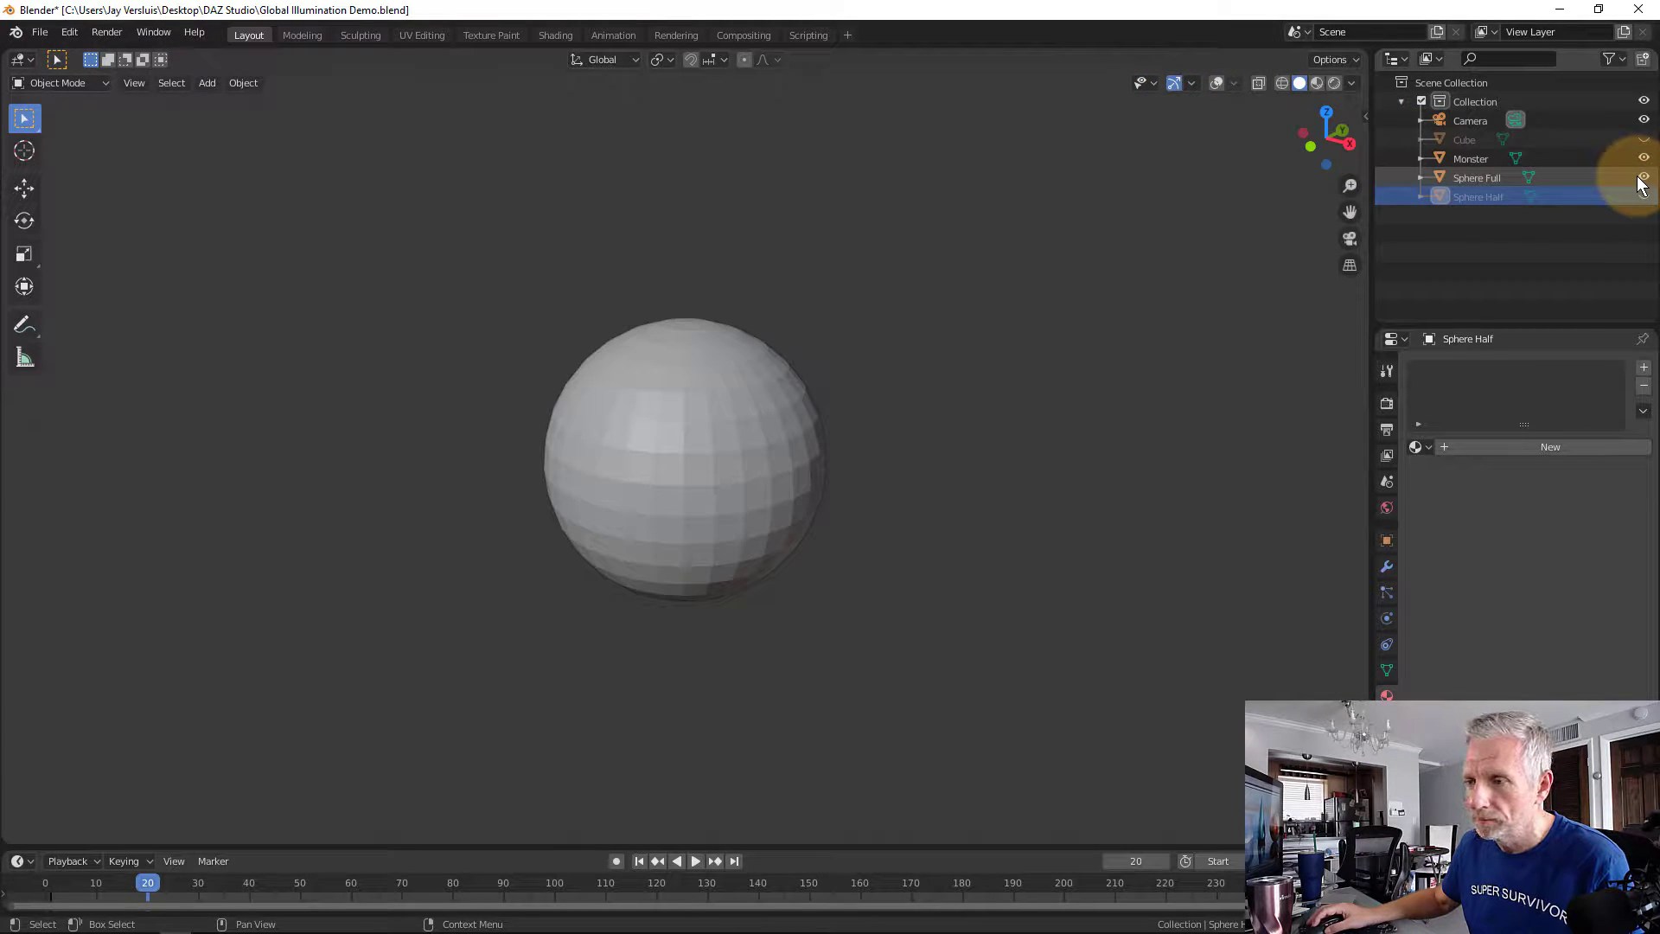
click(1644, 177)
- Select and frame the Monster, and make Sphere Full visible around it
click(1472, 157)
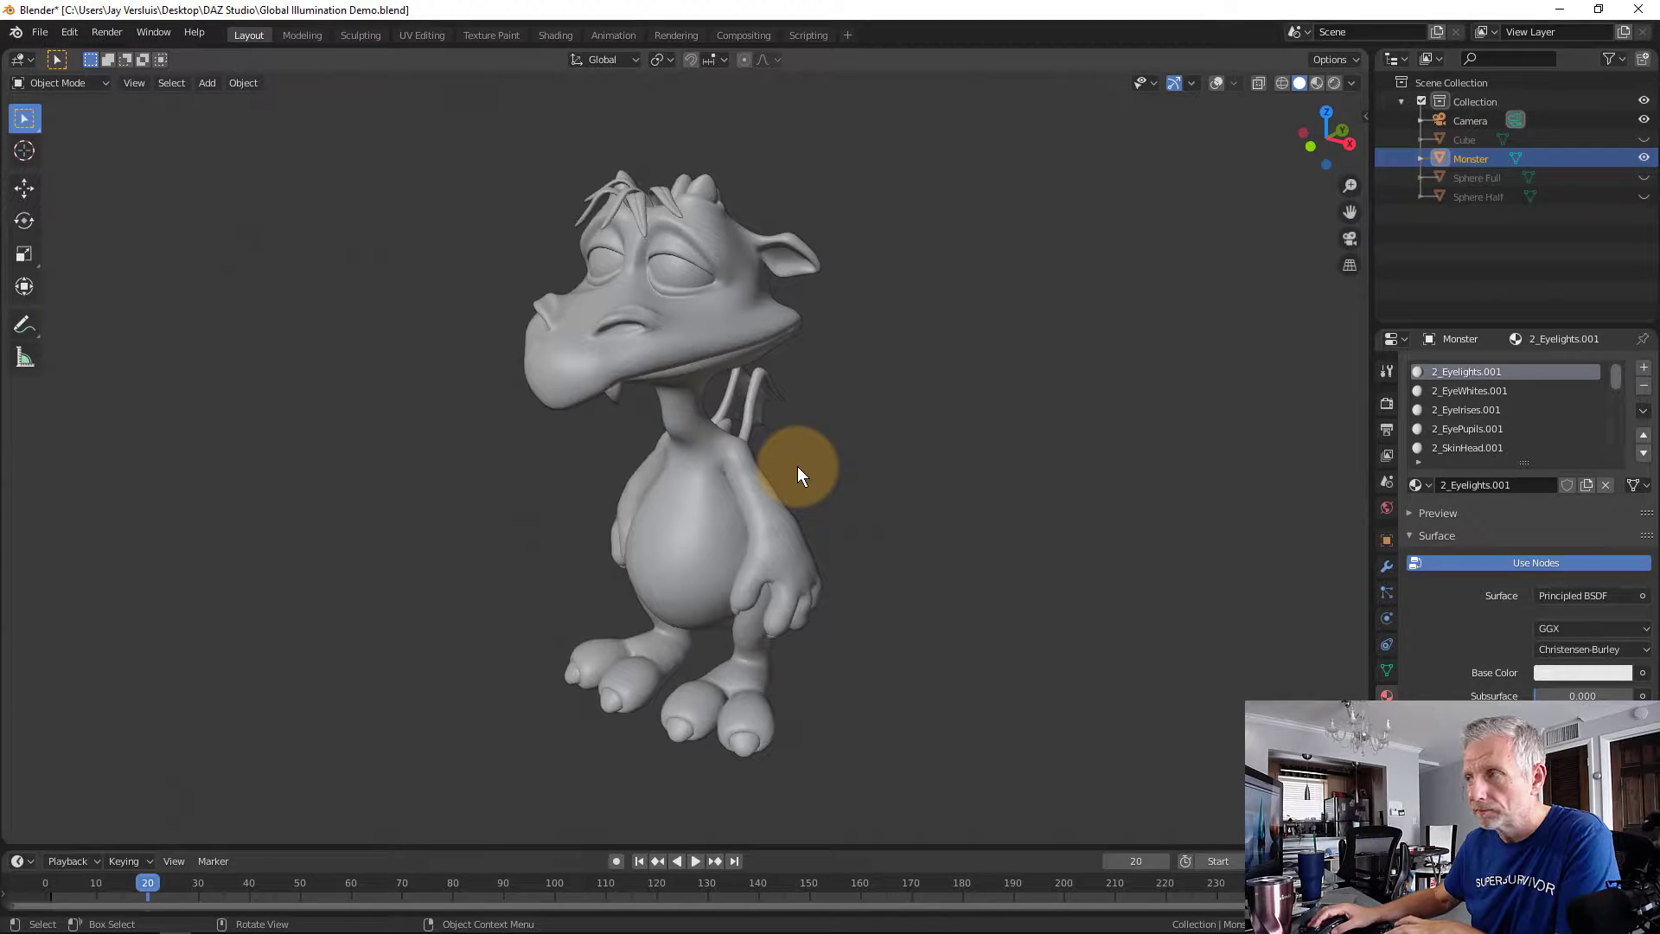
click(1644, 177)
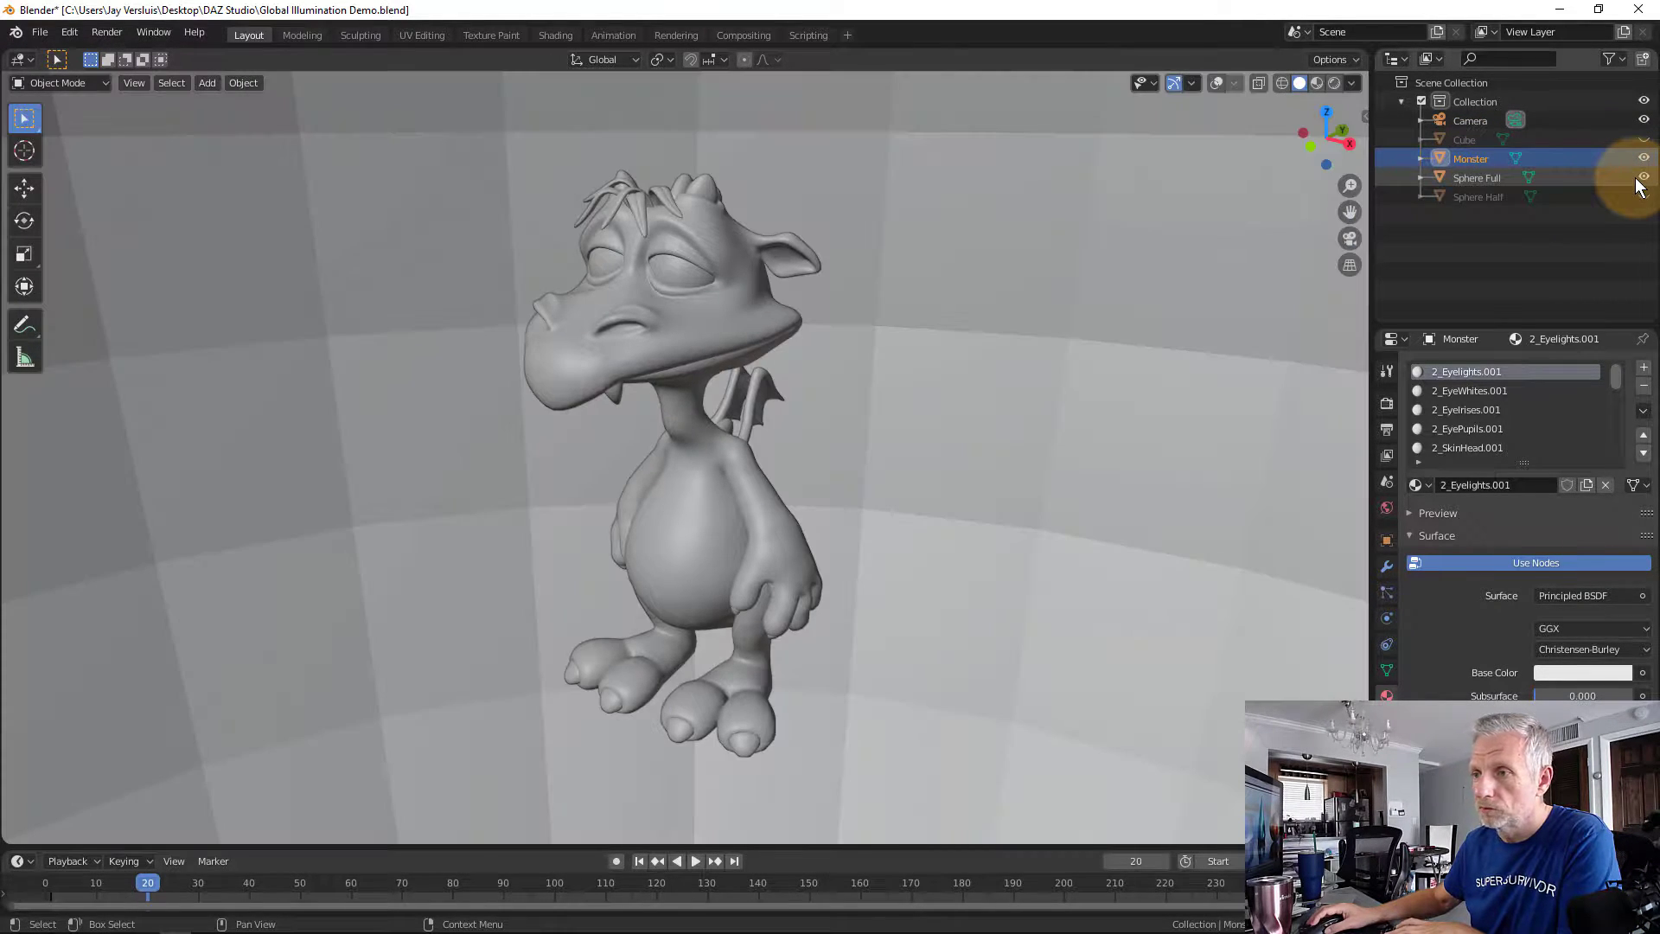
scroll(1141, 380, down, 4)
scroll(1140, 377, down, 6)
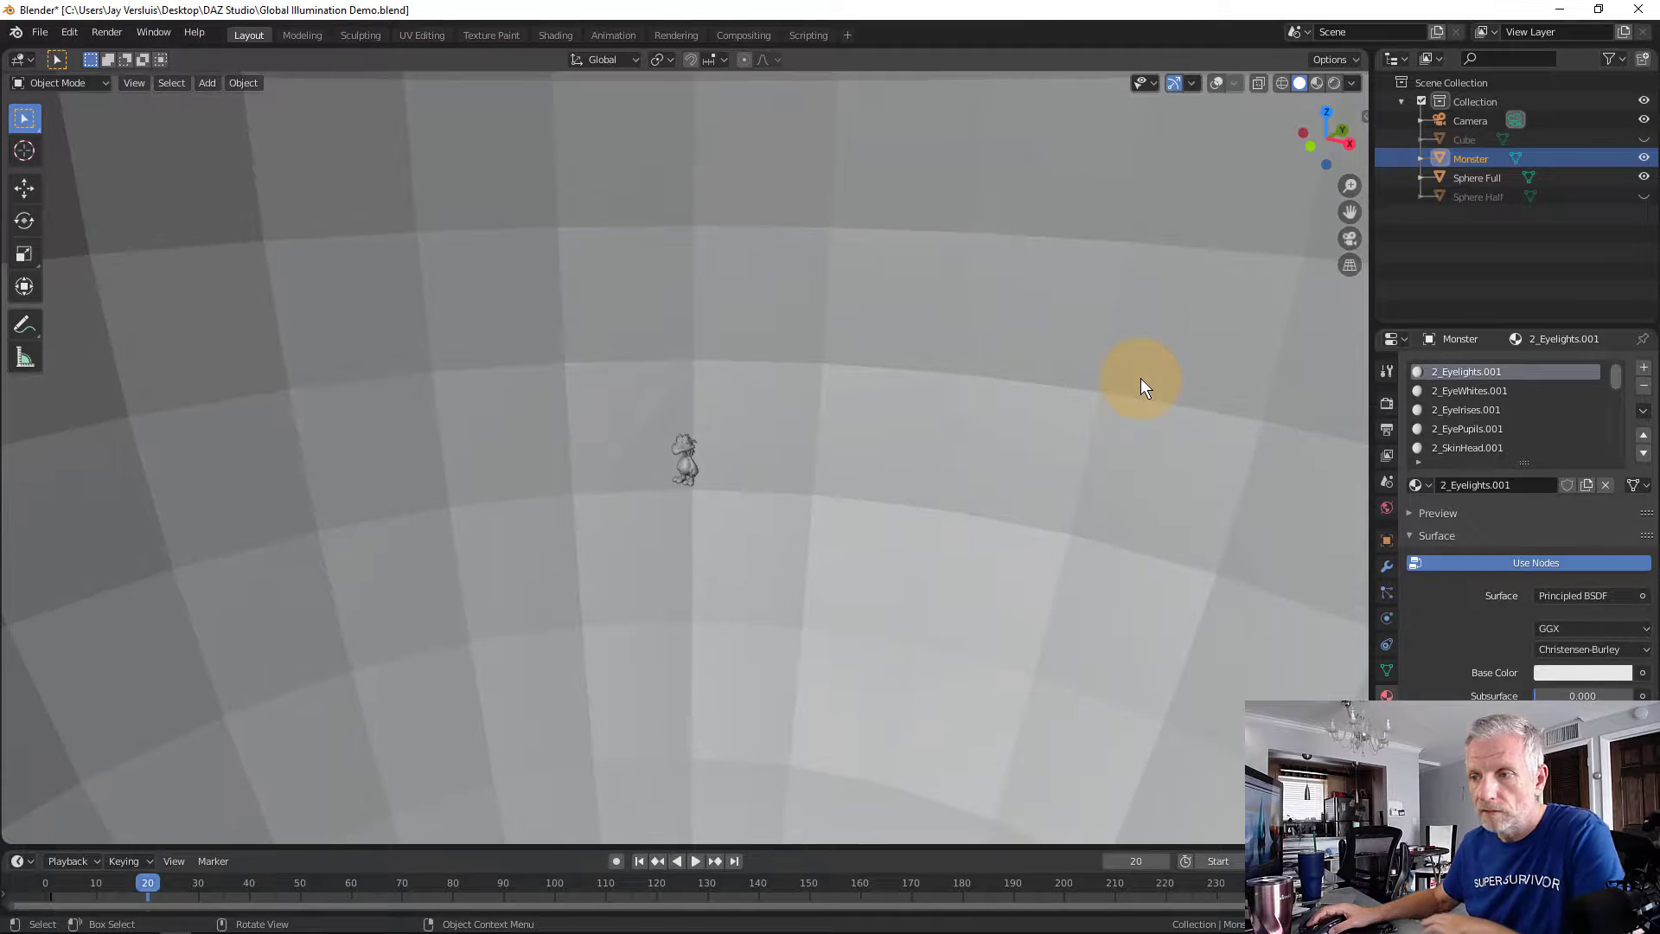
- Examine the Monster inside the full sphere from near and far to judge how the sphere surrounds it
scroll(1104, 386, up, 3)
scroll(1104, 386, up, 5)
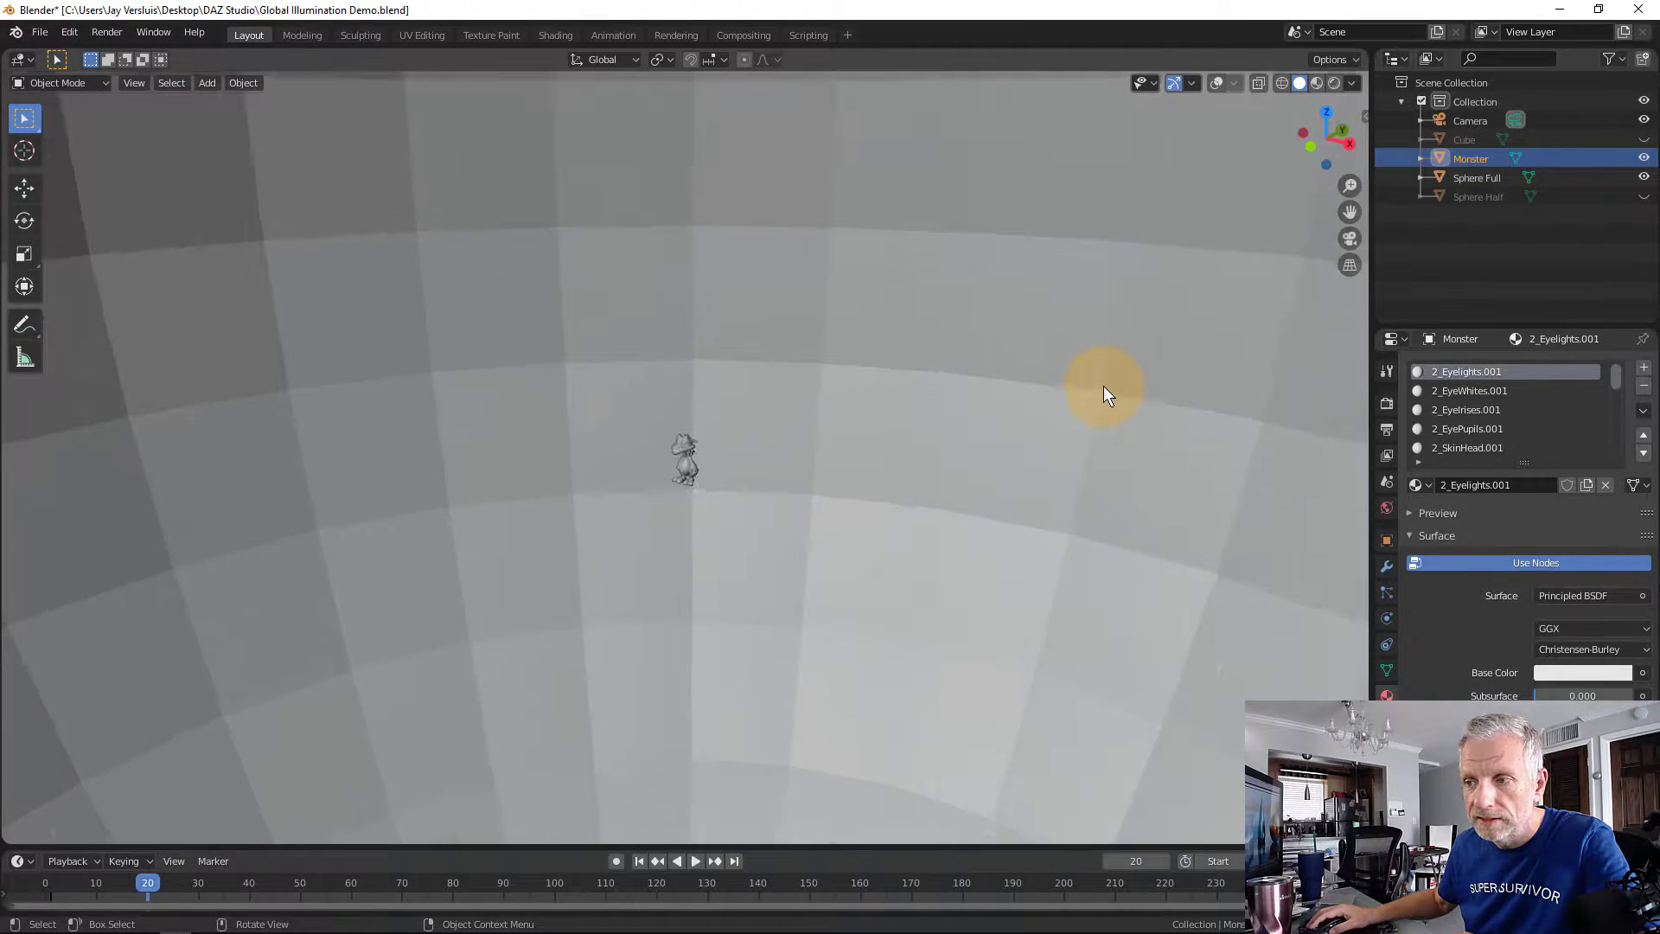
scroll(1104, 386, up, 2)
scroll(1102, 387, down, 4)
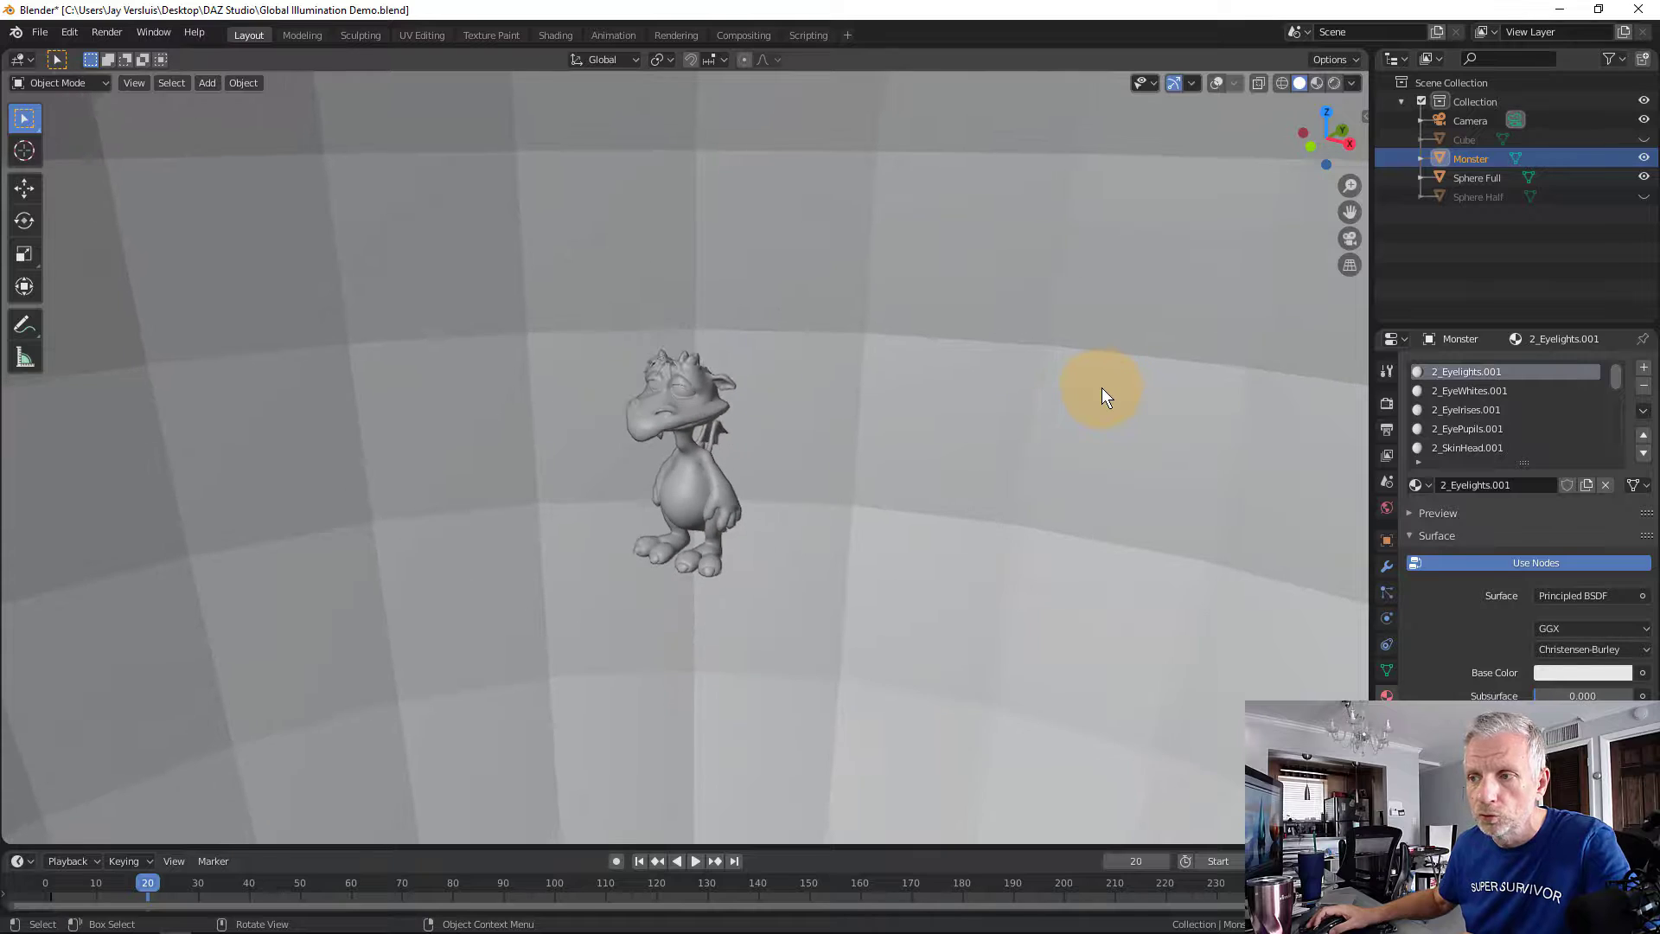
scroll(1102, 387, up, 4)
scroll(1101, 387, down, 1)
scroll(1102, 387, up, 3)
scroll(1102, 387, down, 3)
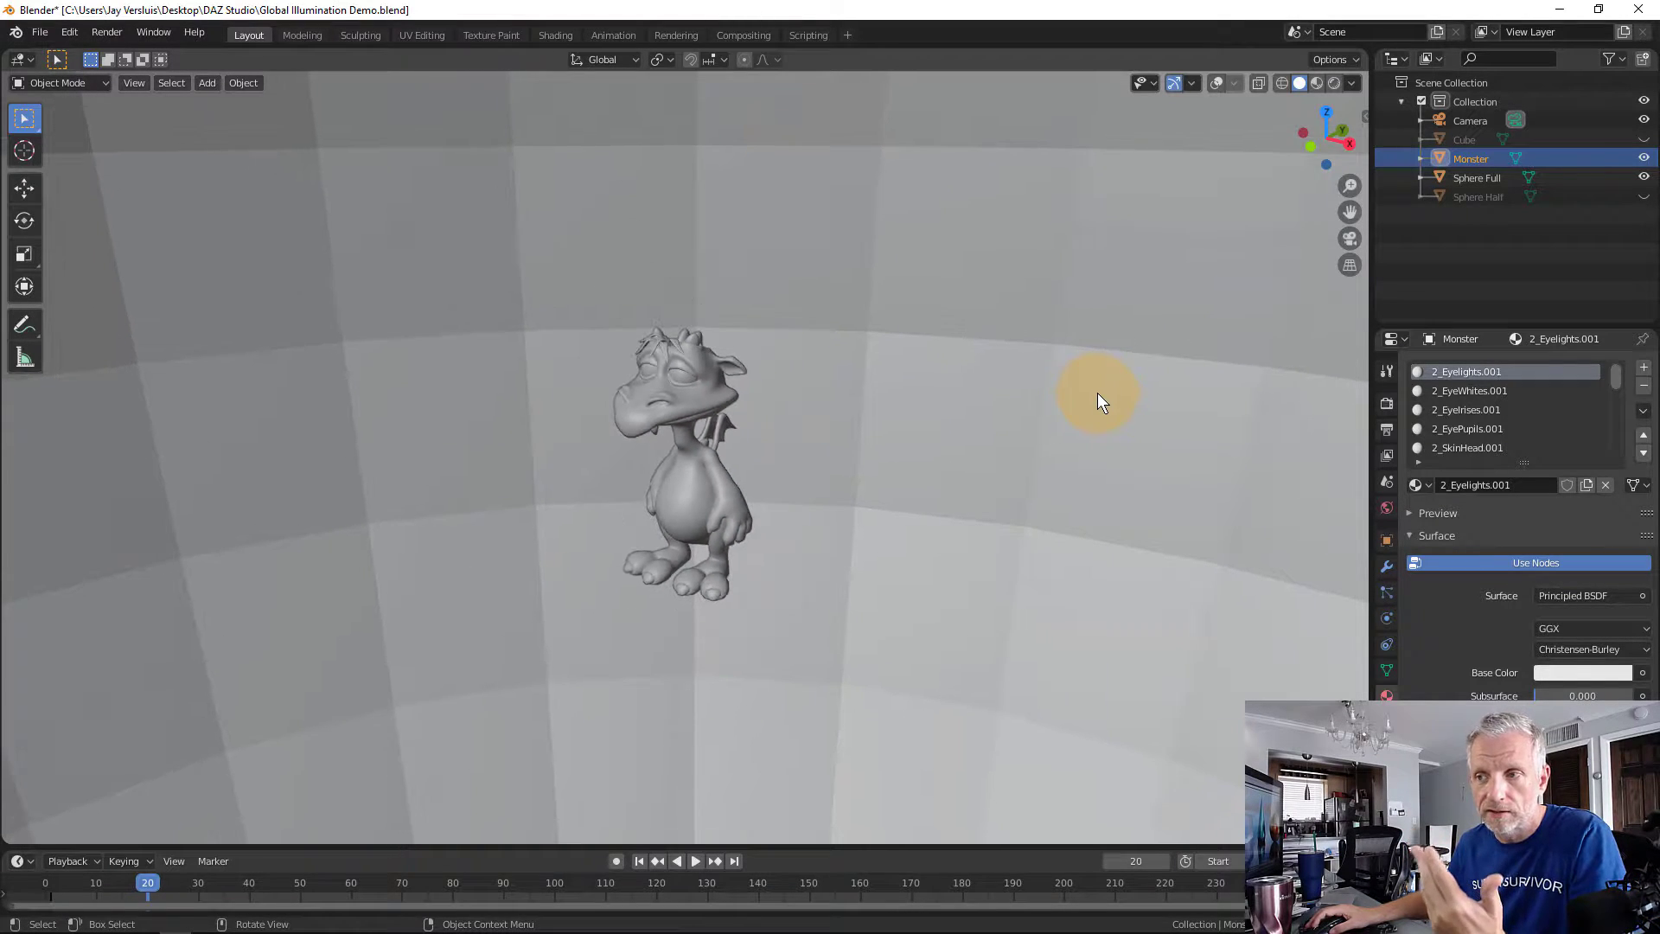
scroll(1098, 393, up, 4)
scroll(1089, 402, down, 3)
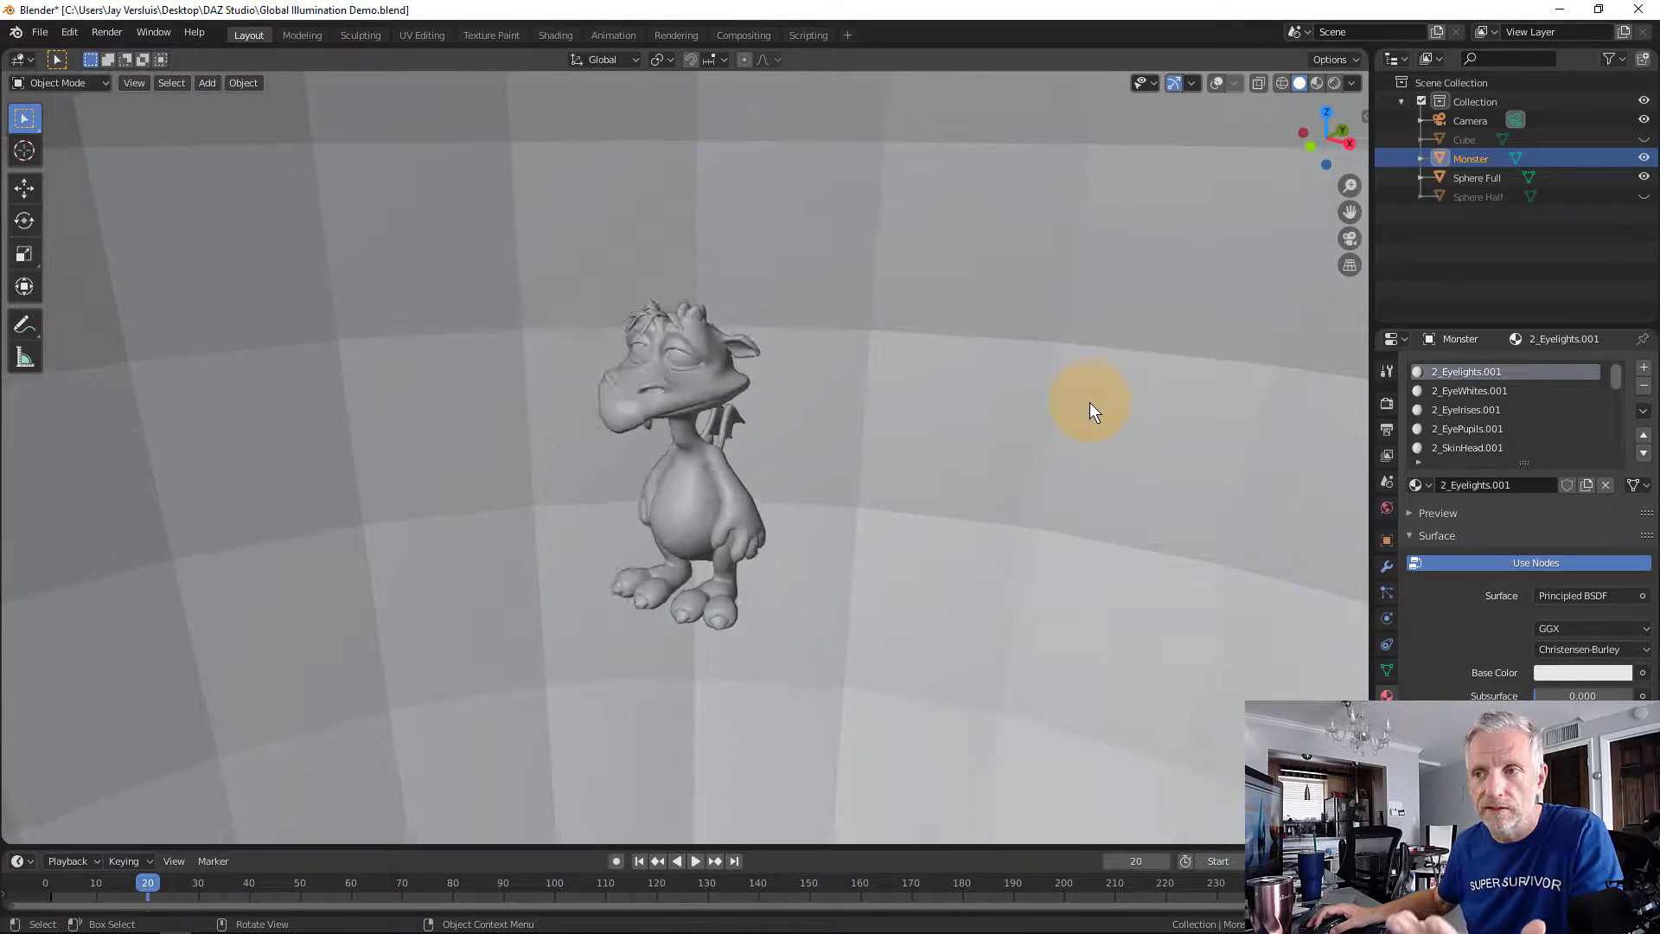
scroll(1089, 402, up, 5)
scroll(1089, 402, down, 4)
scroll(1089, 403, up, 3)
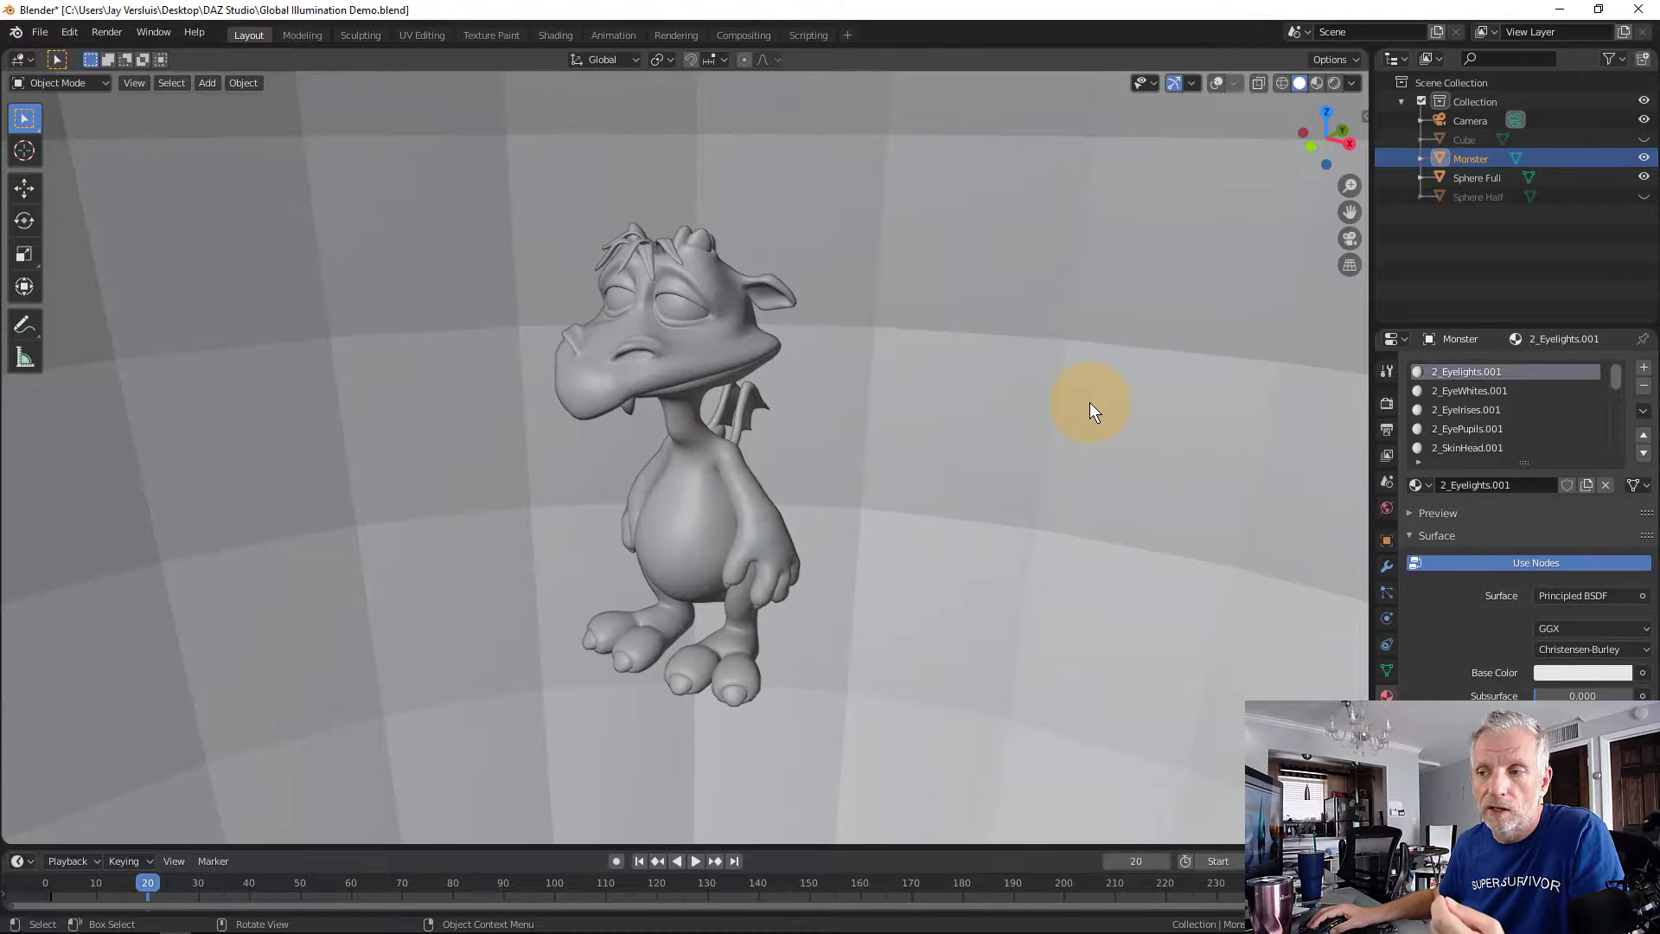
scroll(1089, 402, down, 3)
scroll(1090, 402, up, 3)
scroll(1089, 403, down, 3)
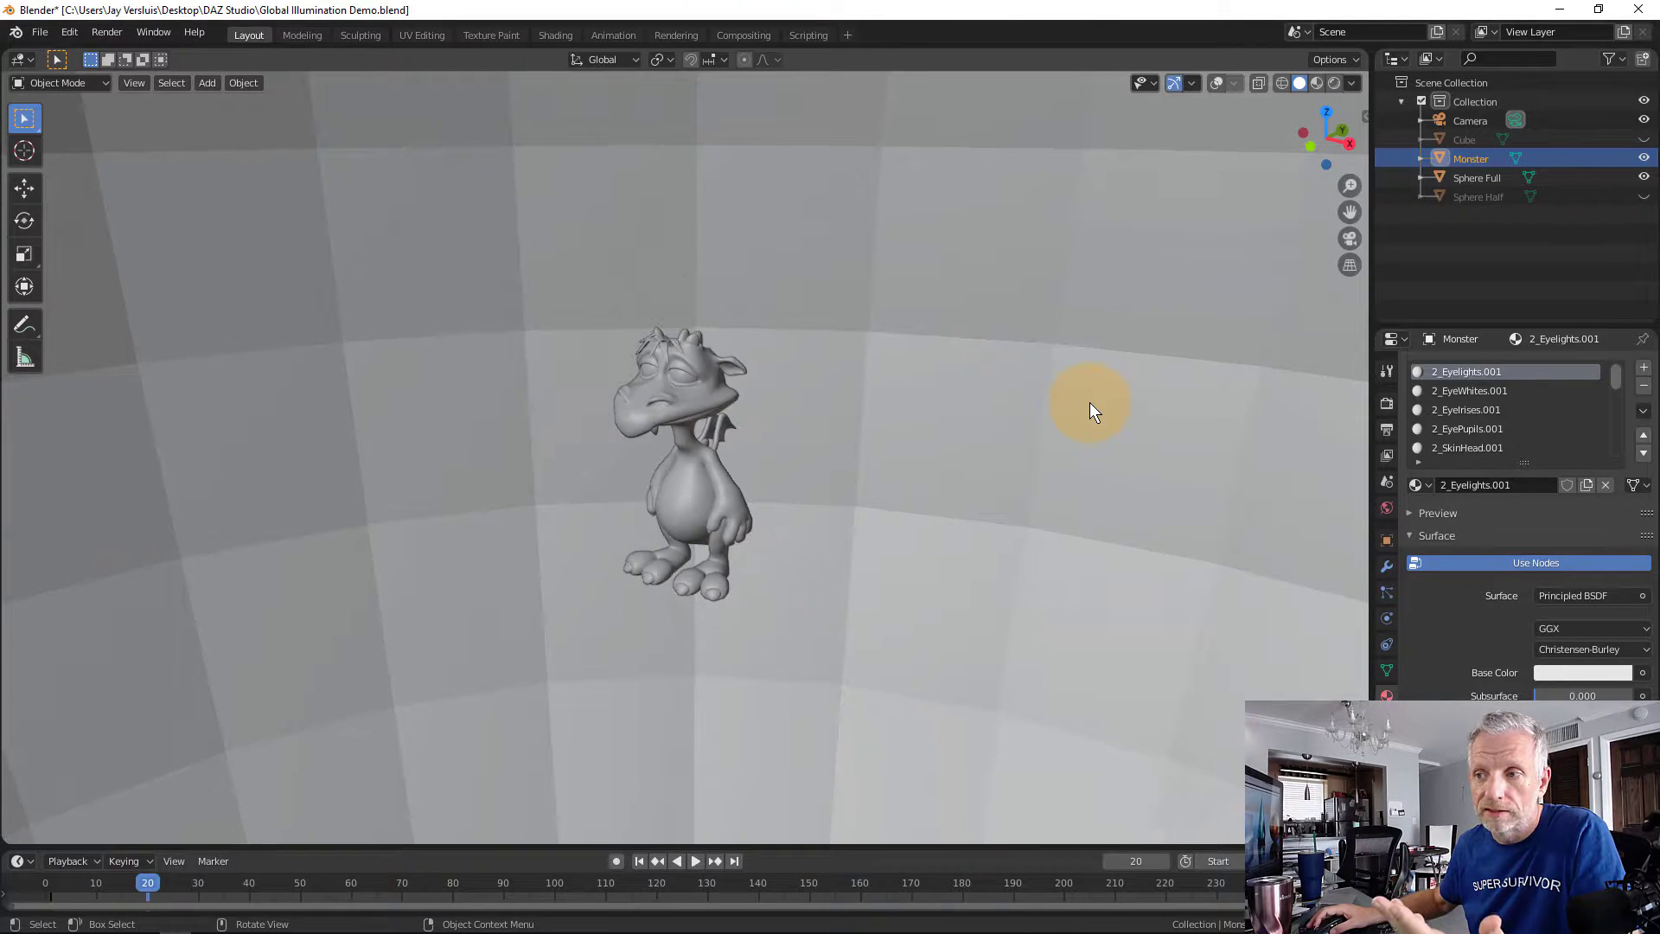
scroll(1090, 402, up, 2)
scroll(1090, 402, down, 3)
scroll(1090, 402, up, 2)
scroll(1089, 402, down, 5)
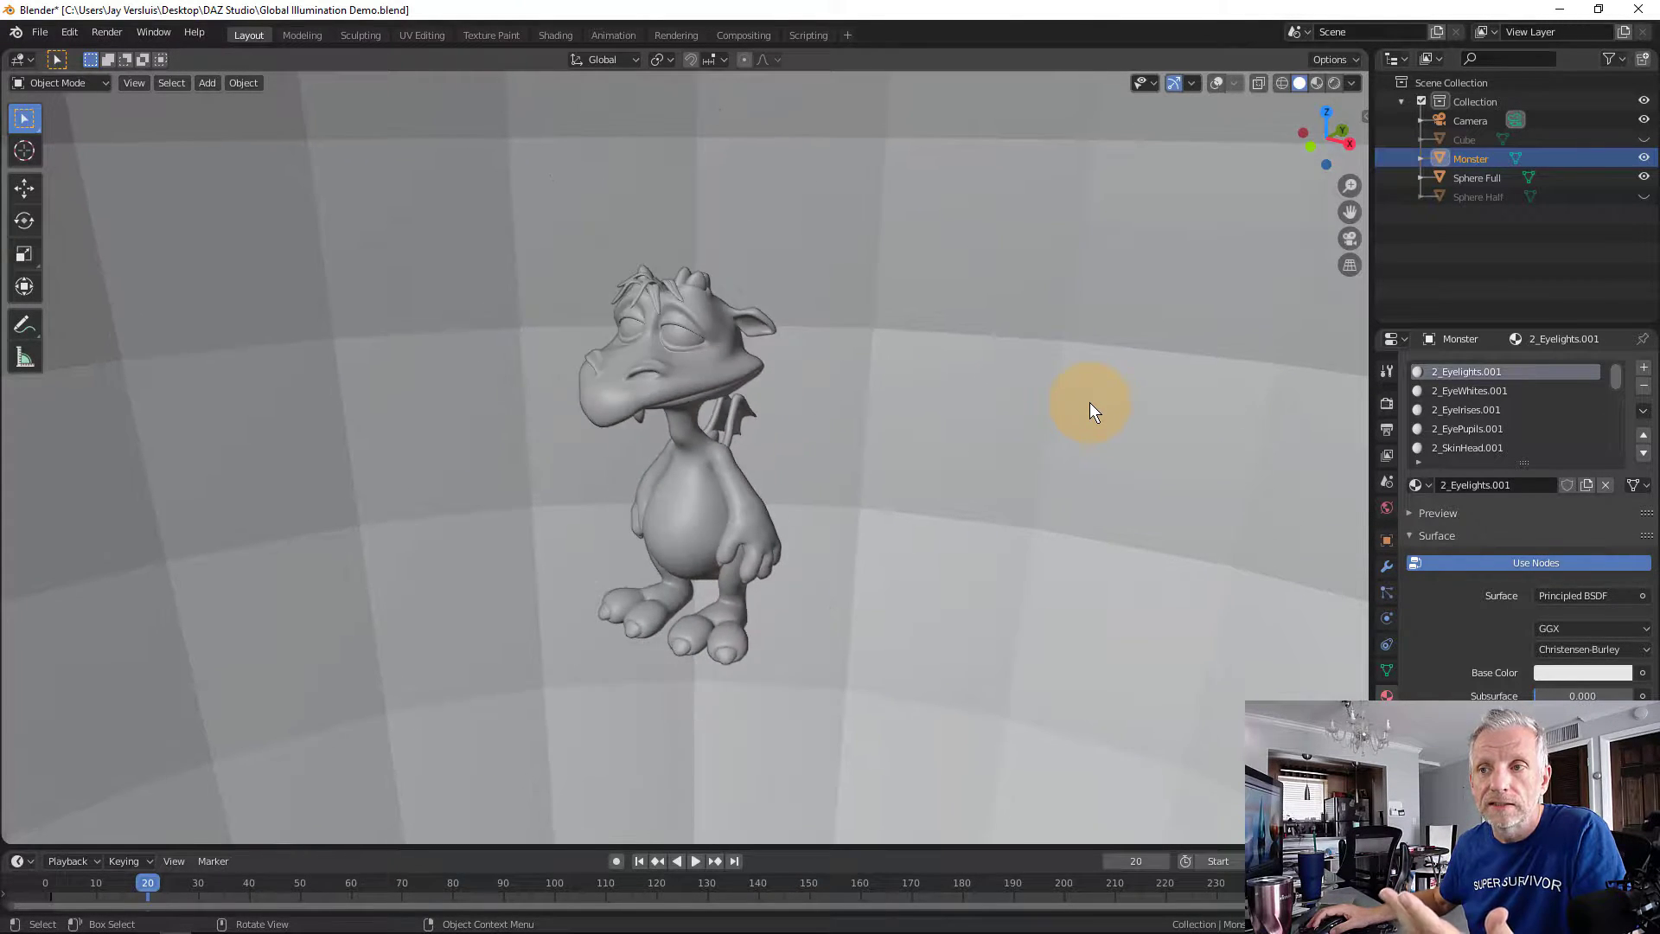
scroll(1090, 402, up, 3)
scroll(1089, 403, up, 5)
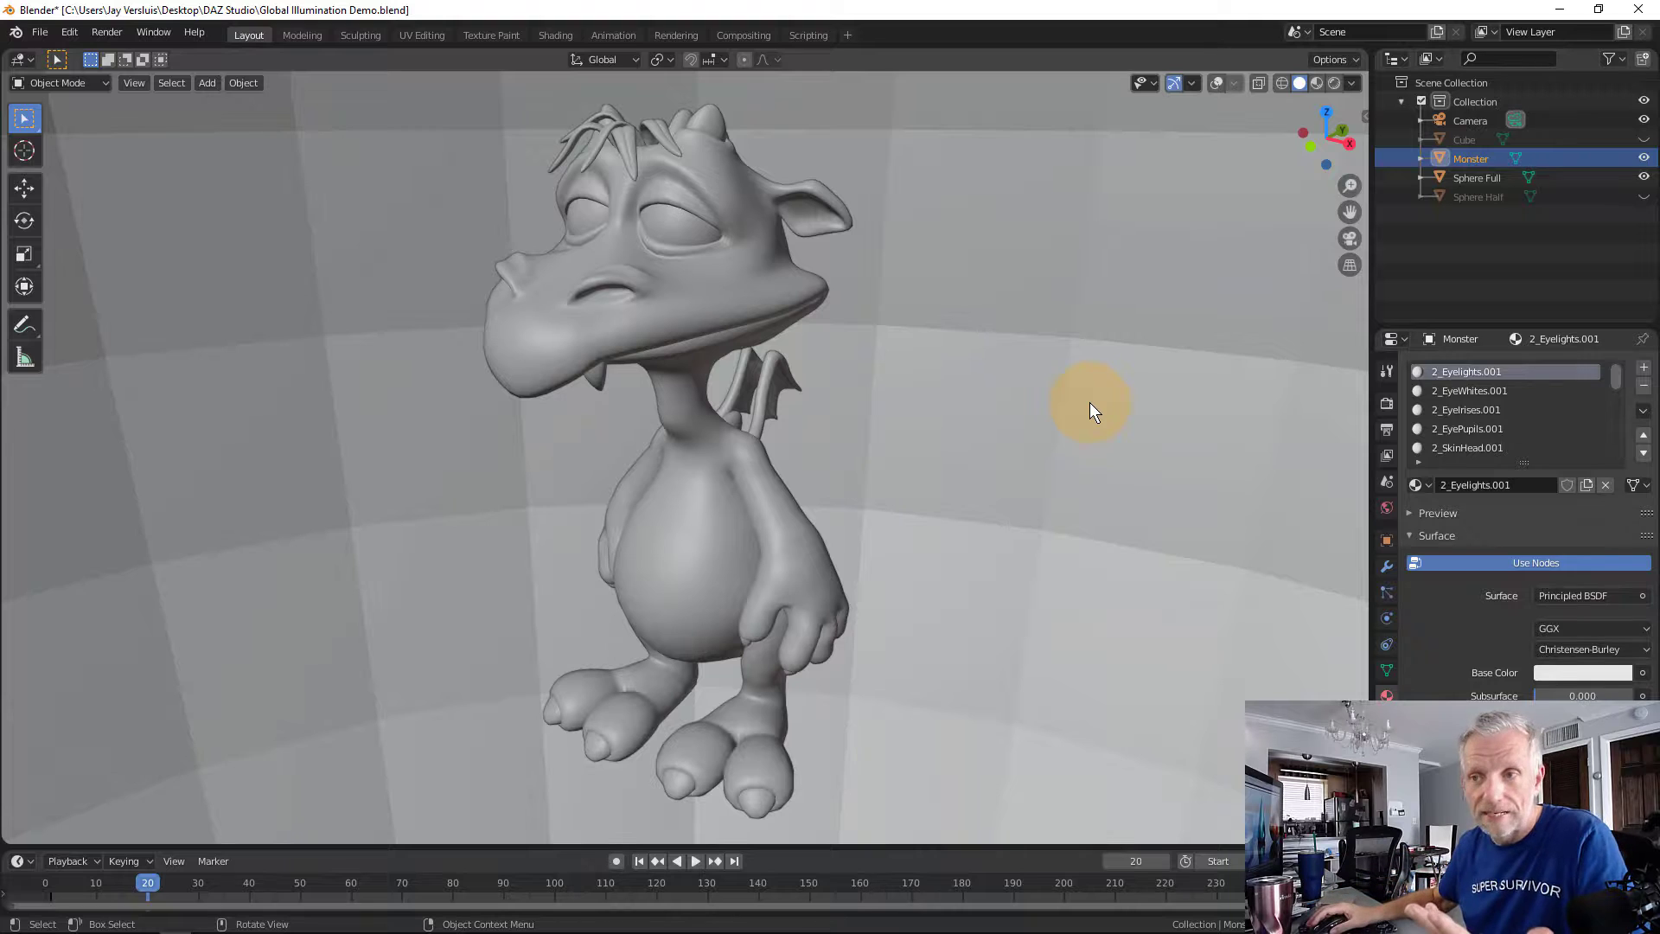
scroll(1089, 402, up, 3)
scroll(1090, 402, down, 5)
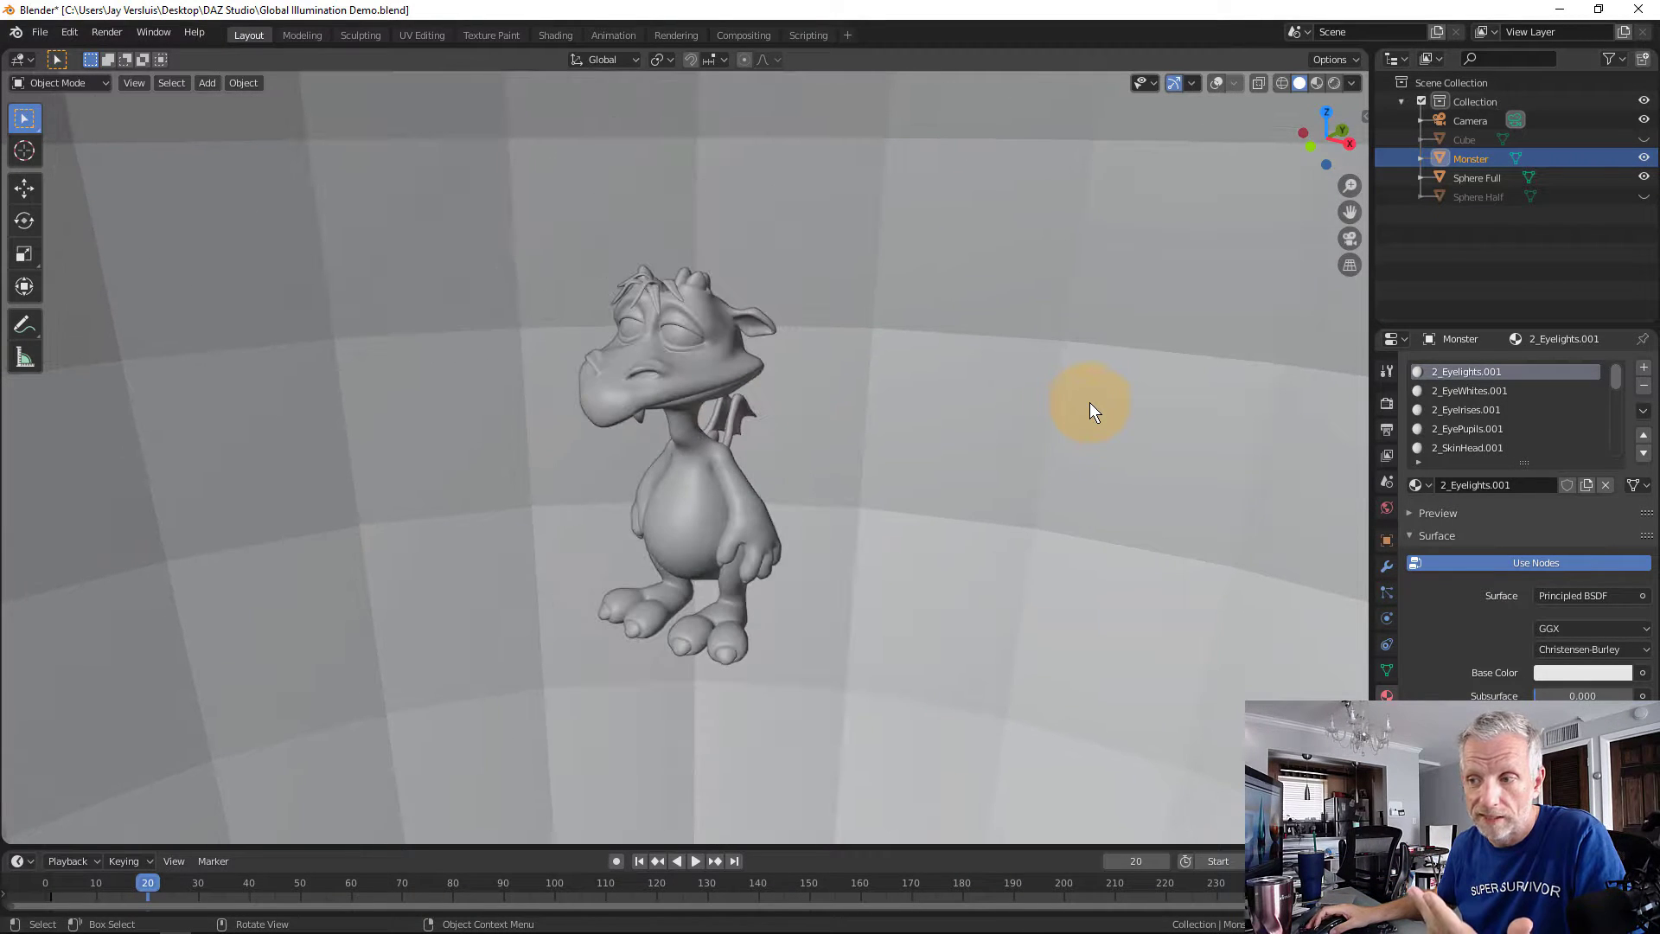
- Select Sphere Full, switch it to Edit Mode with overlays shown, and select one face of its inner wall
middle_drag(1088, 403, 1008, 351)
click(863, 277)
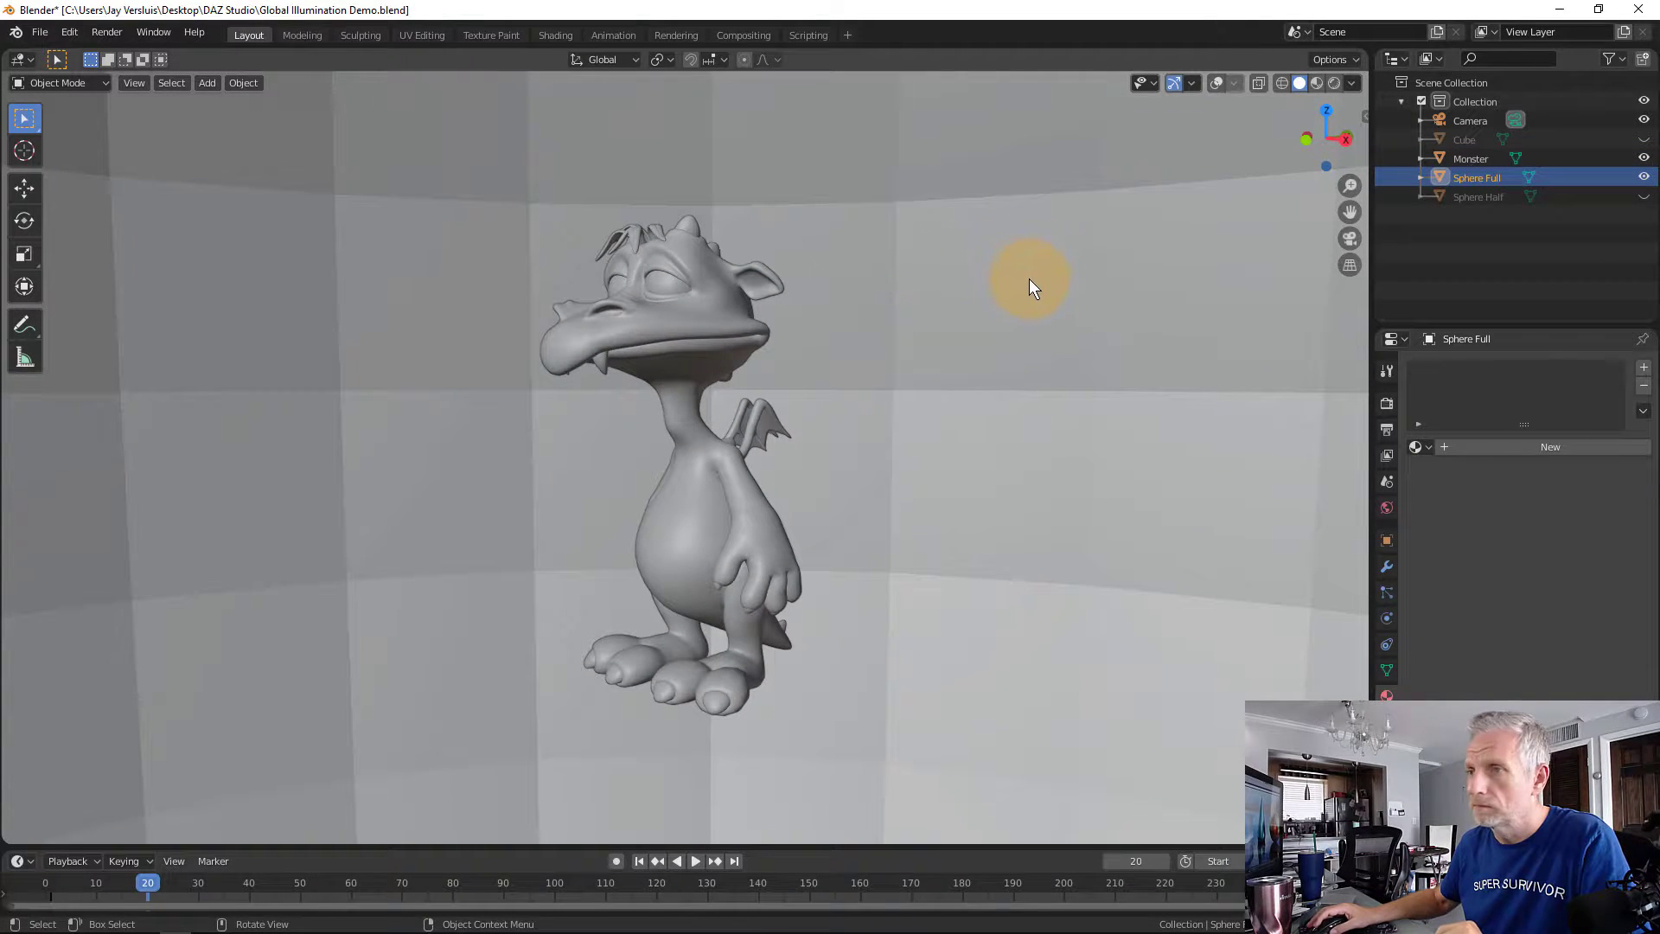
key(Tab)
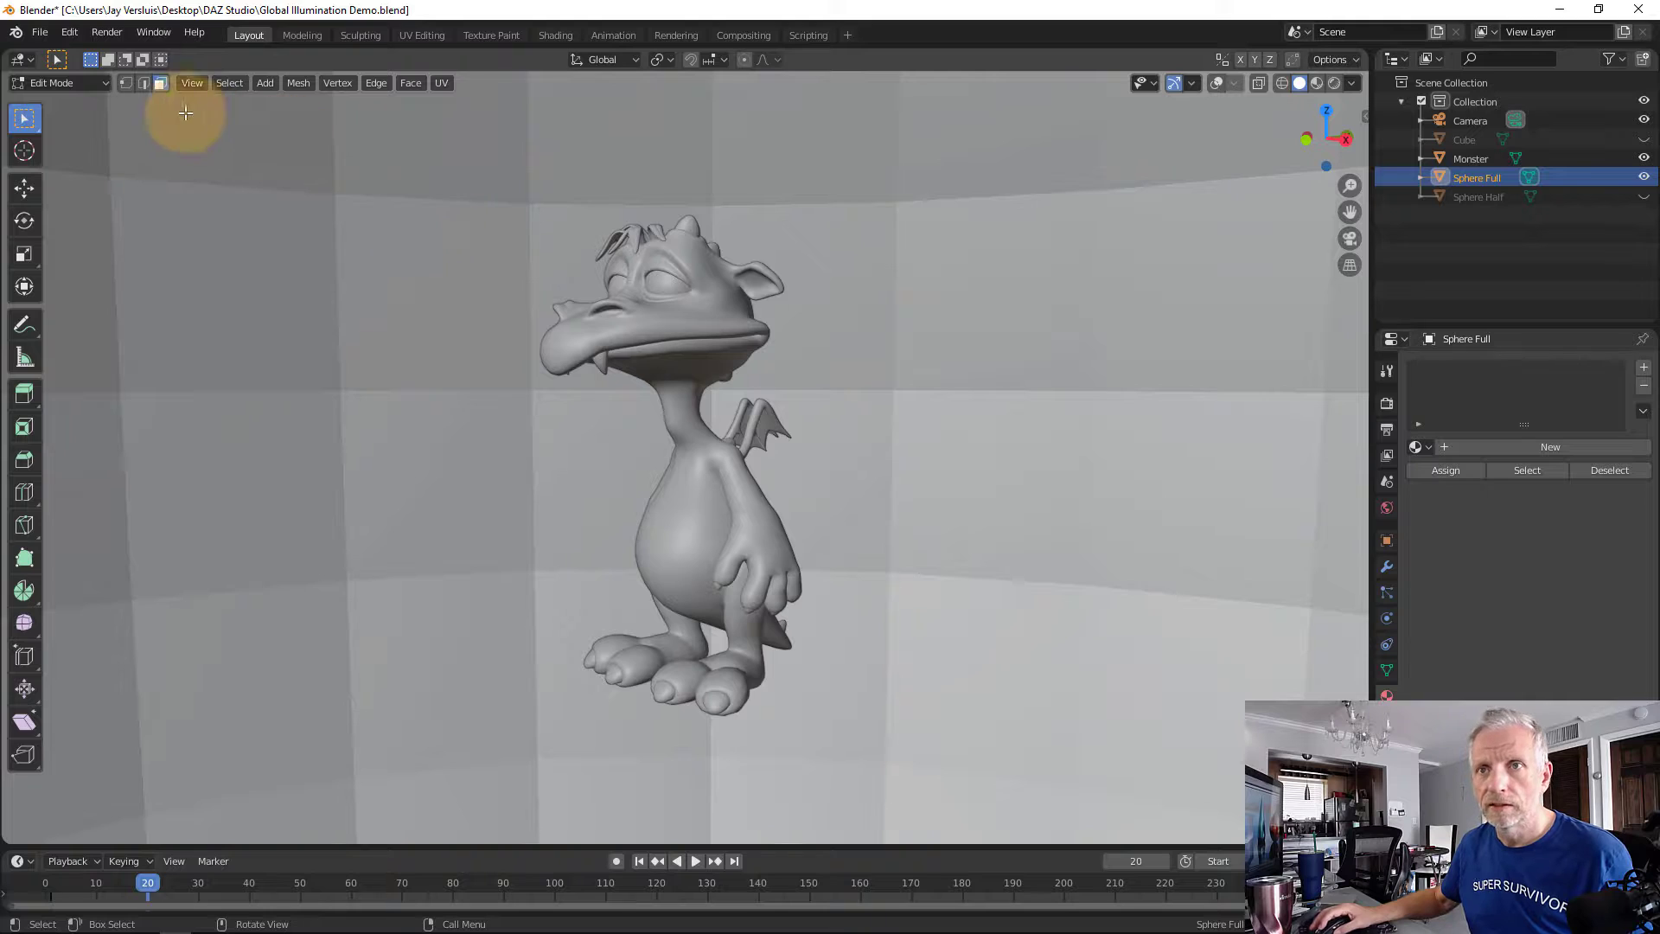
click(400, 247)
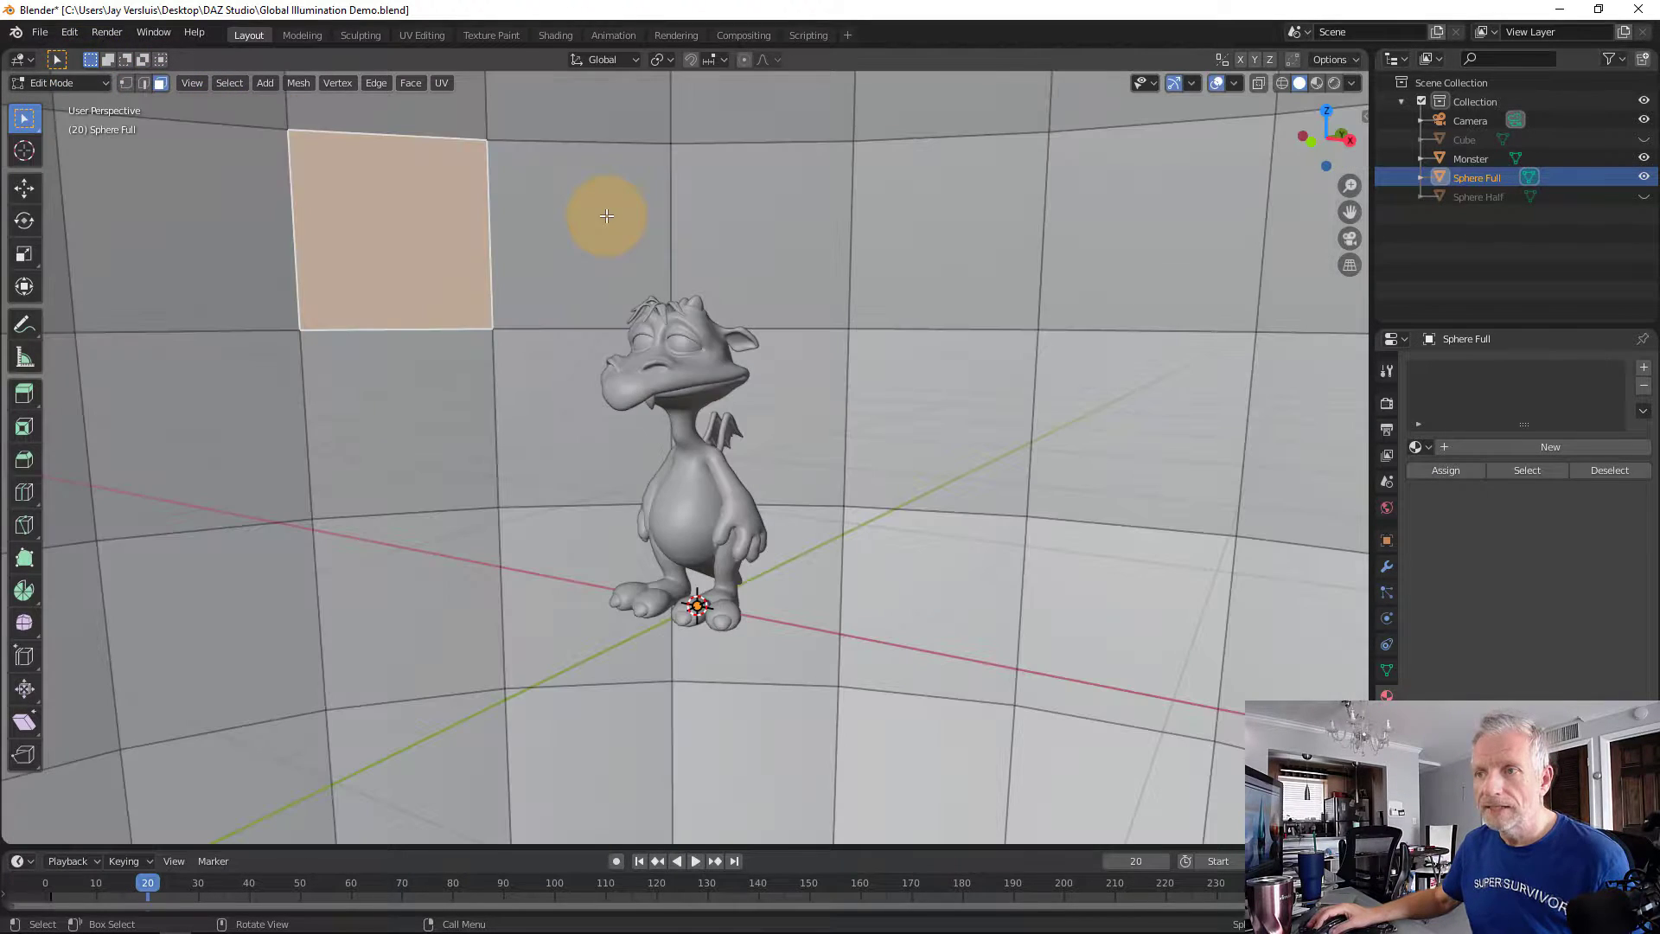
- Select different faces of the sphere's inner wall around the Monster one at a time to inspect them individually
click(607, 216)
click(430, 224)
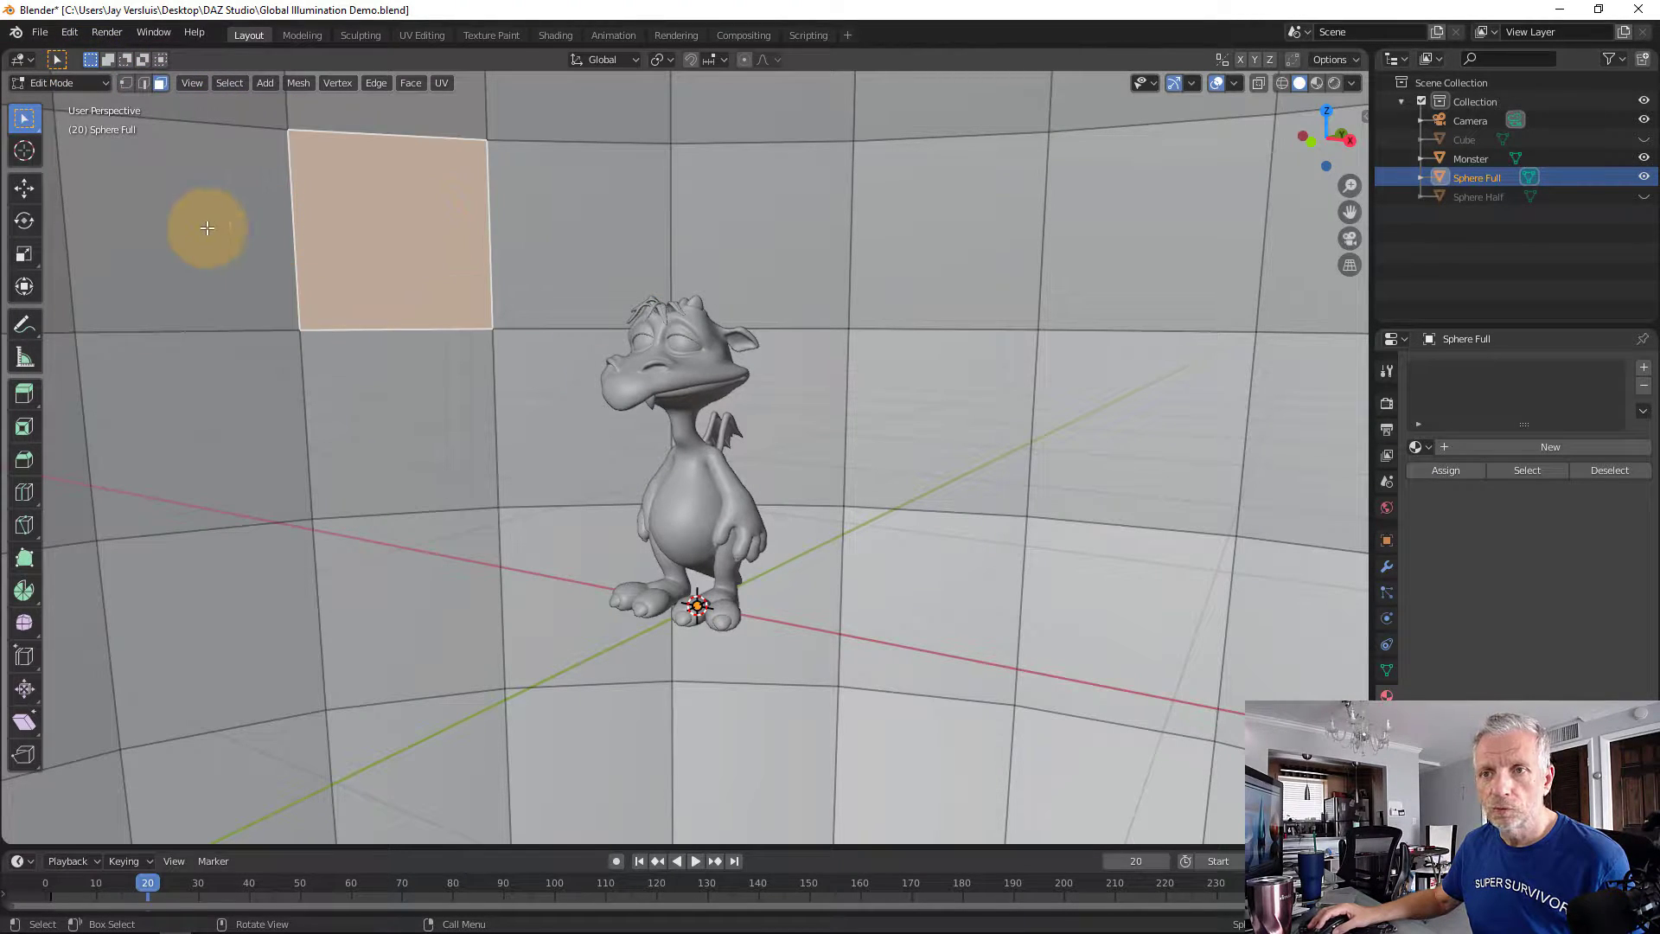
click(207, 227)
click(239, 381)
click(419, 378)
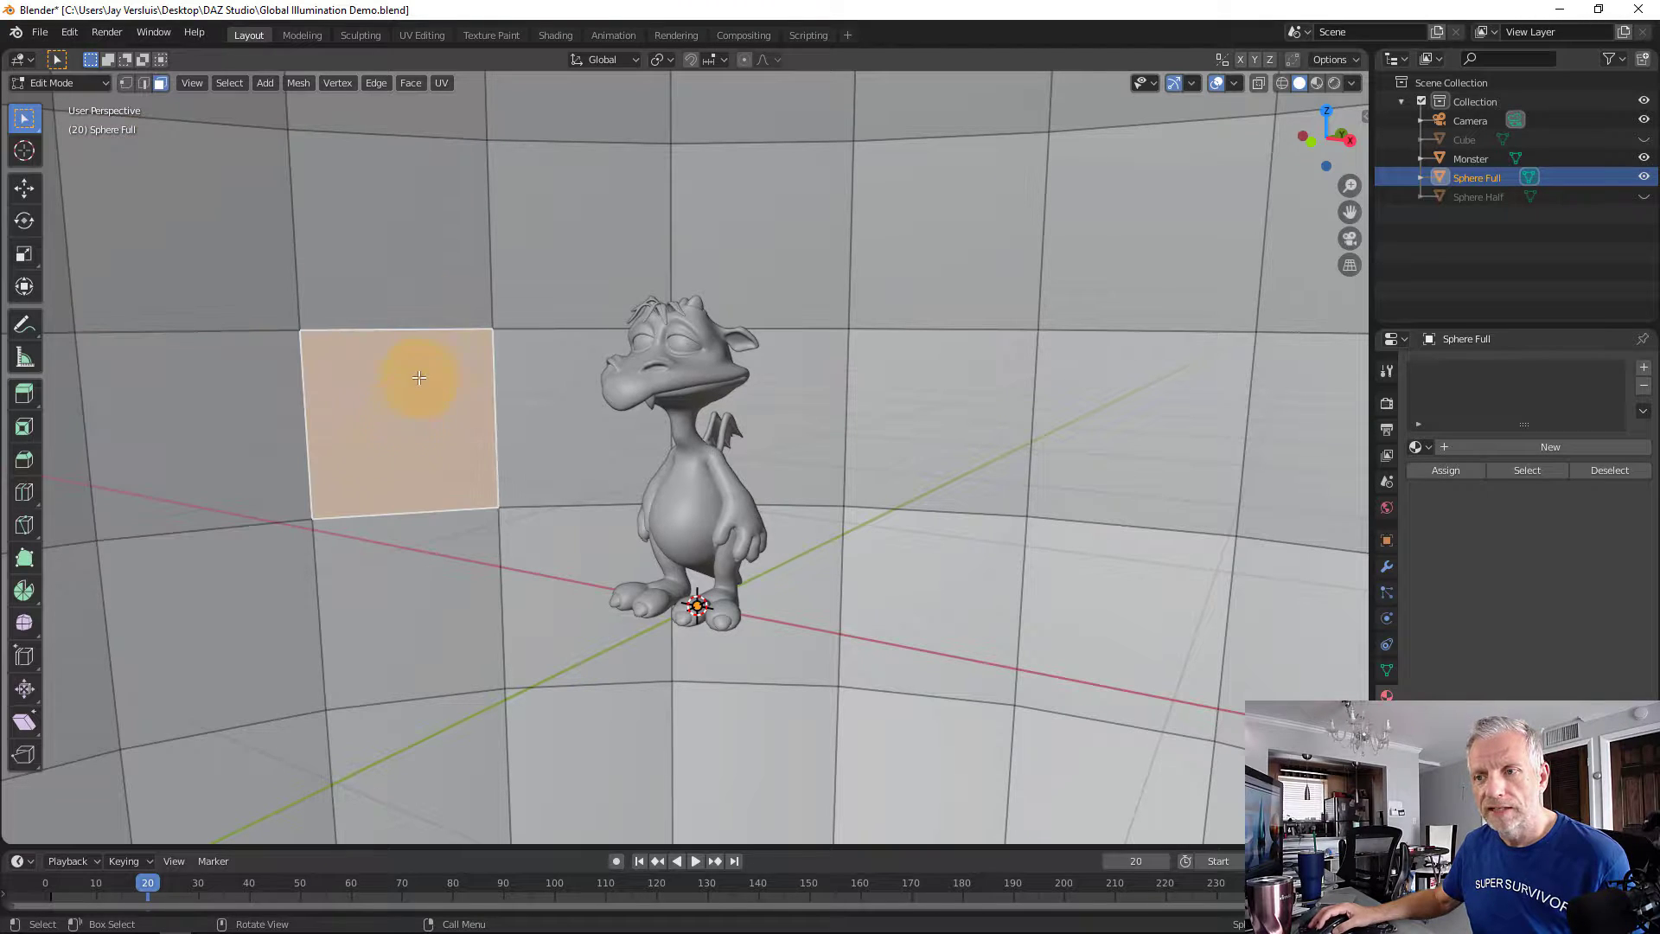
click(433, 278)
click(597, 263)
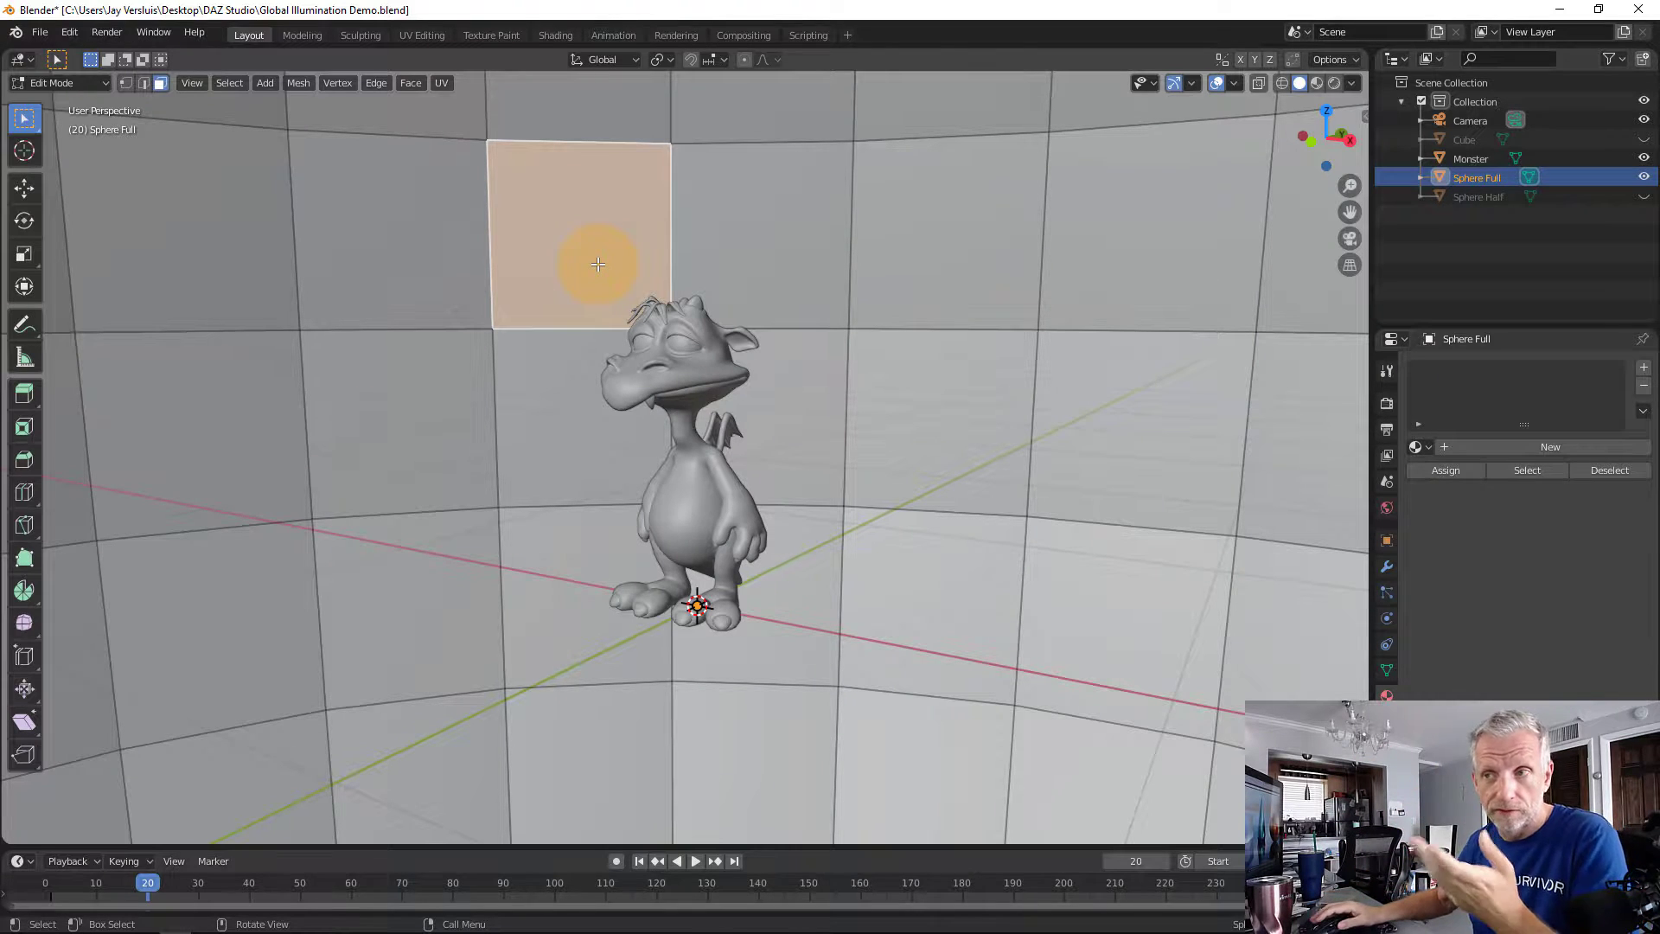
click(727, 240)
click(887, 232)
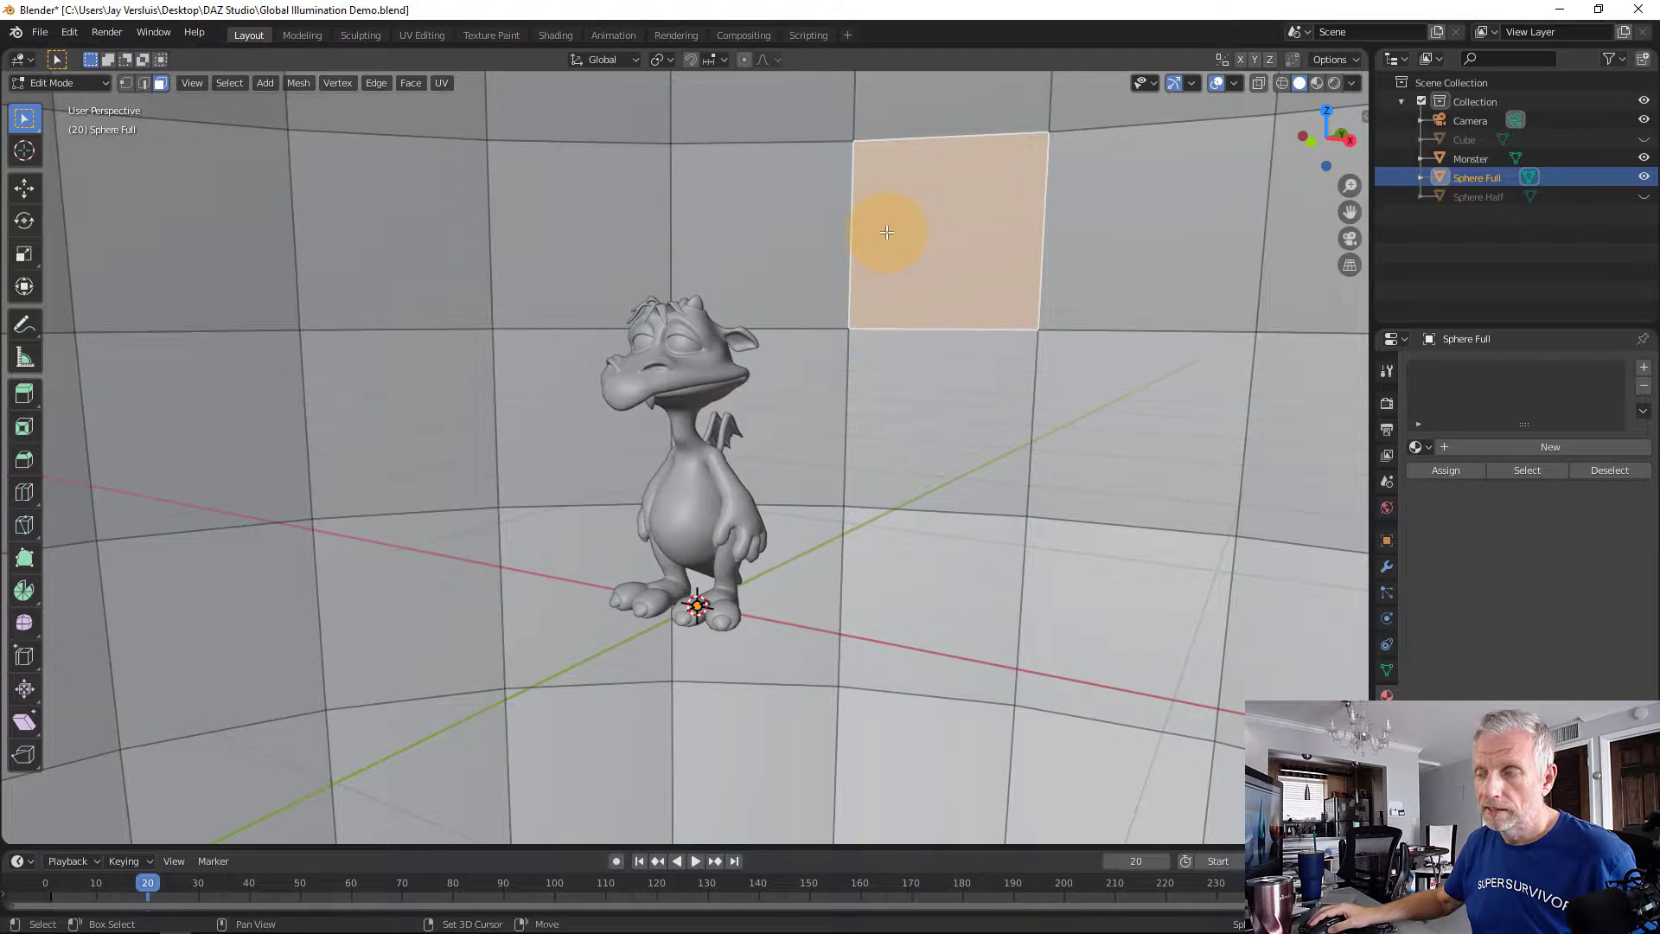
- Examine the face layout around the top pole of the full sphere from outside
middle_drag(888, 231, 726, 412)
scroll(727, 412, down, 8)
scroll(726, 411, up, 3)
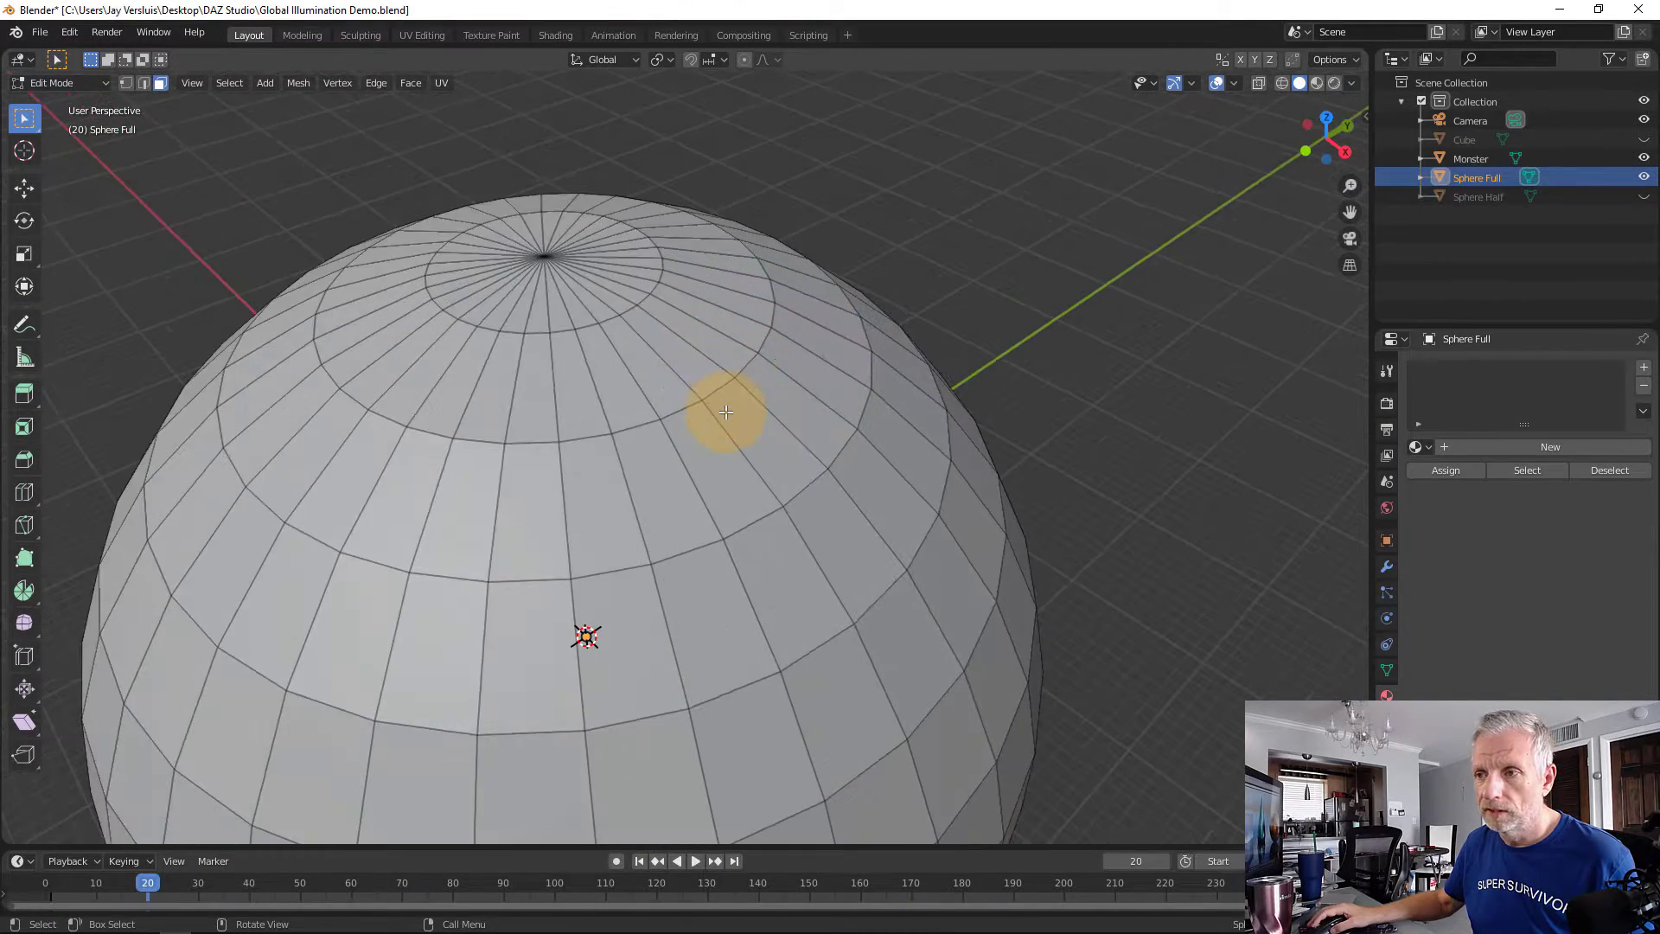
scroll(512, 253, up, 2)
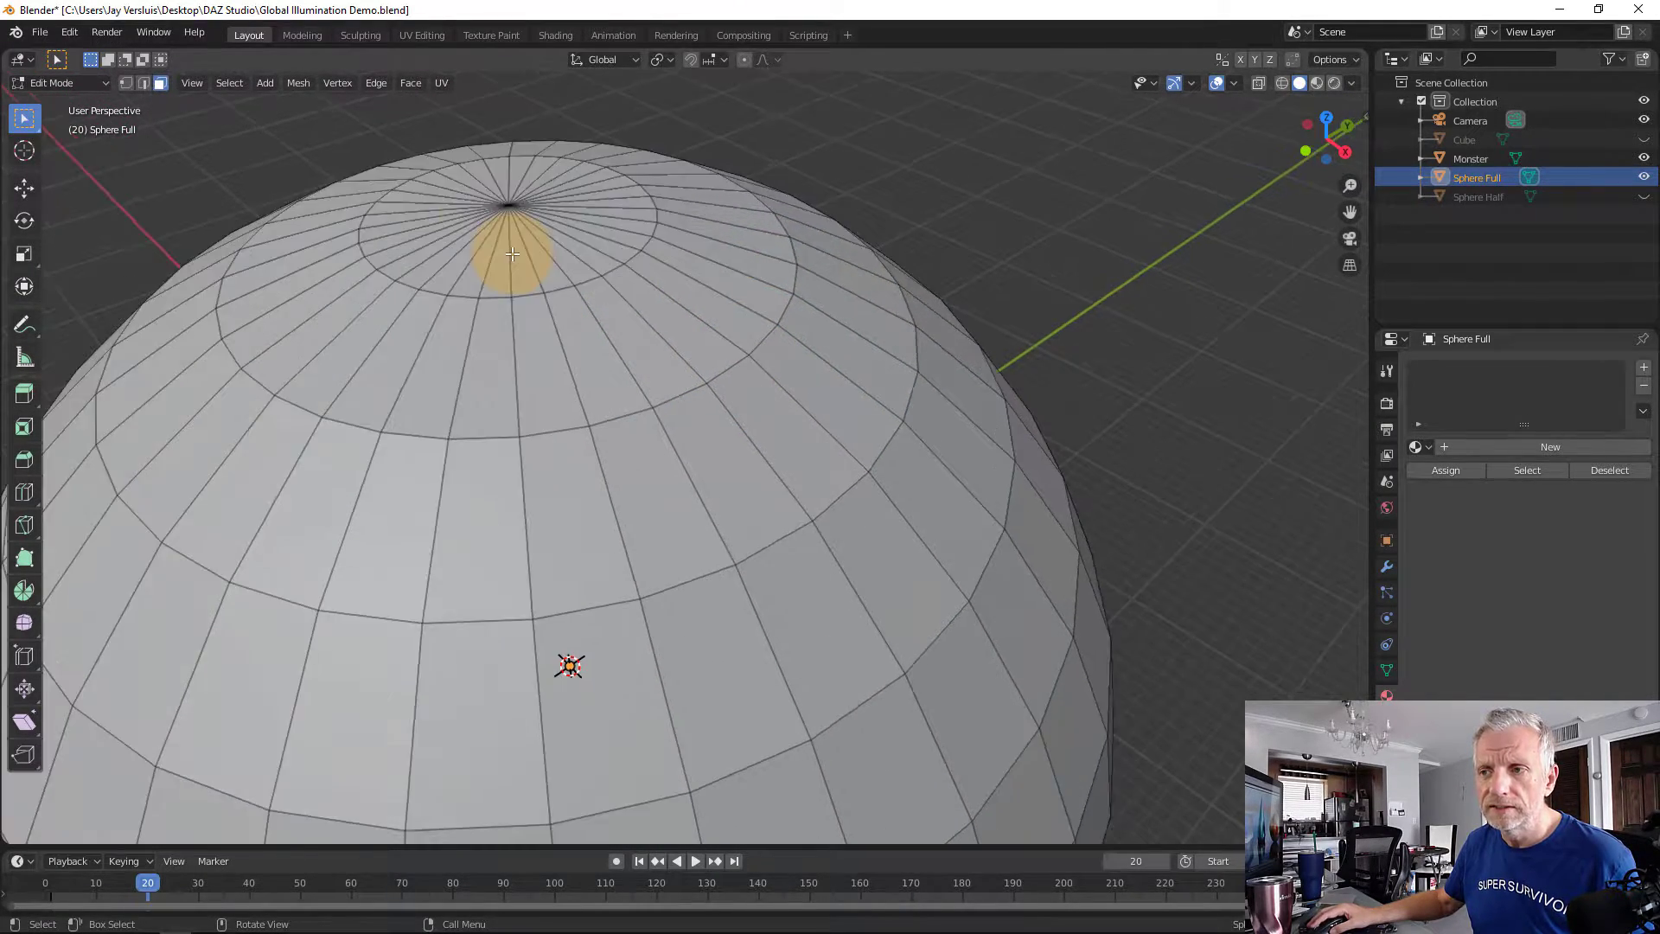
shift+middle_drag(505, 251, 550, 306)
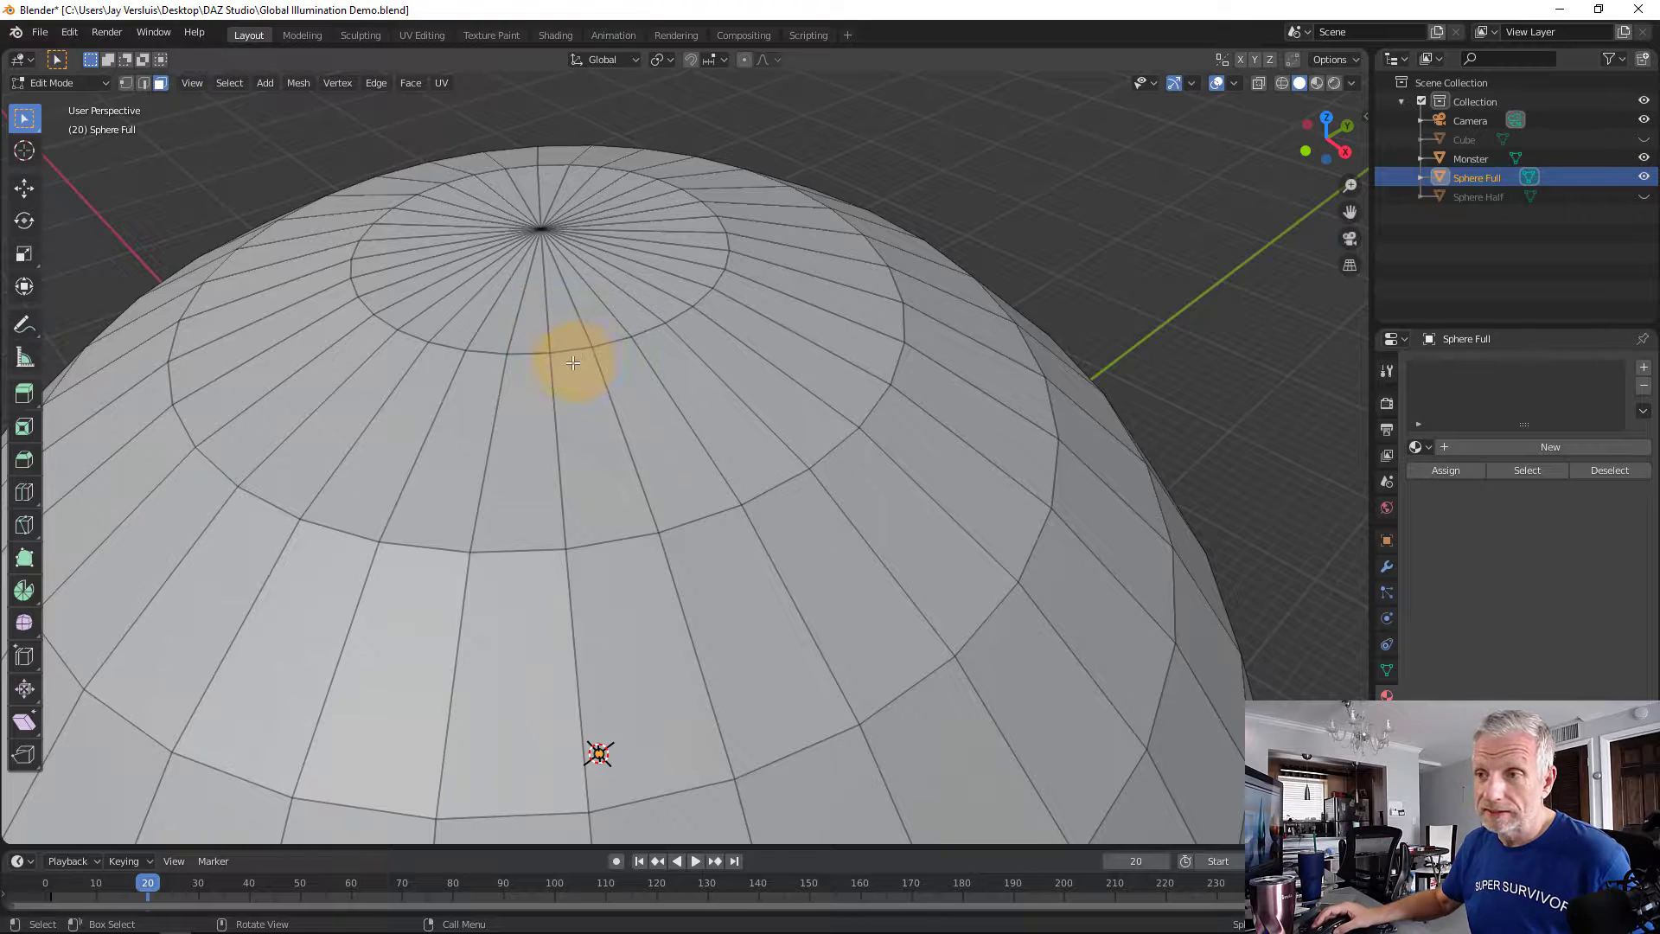
- Select the Monster, return to Object Mode, and frame the Monster inside the full sphere
click(1471, 158)
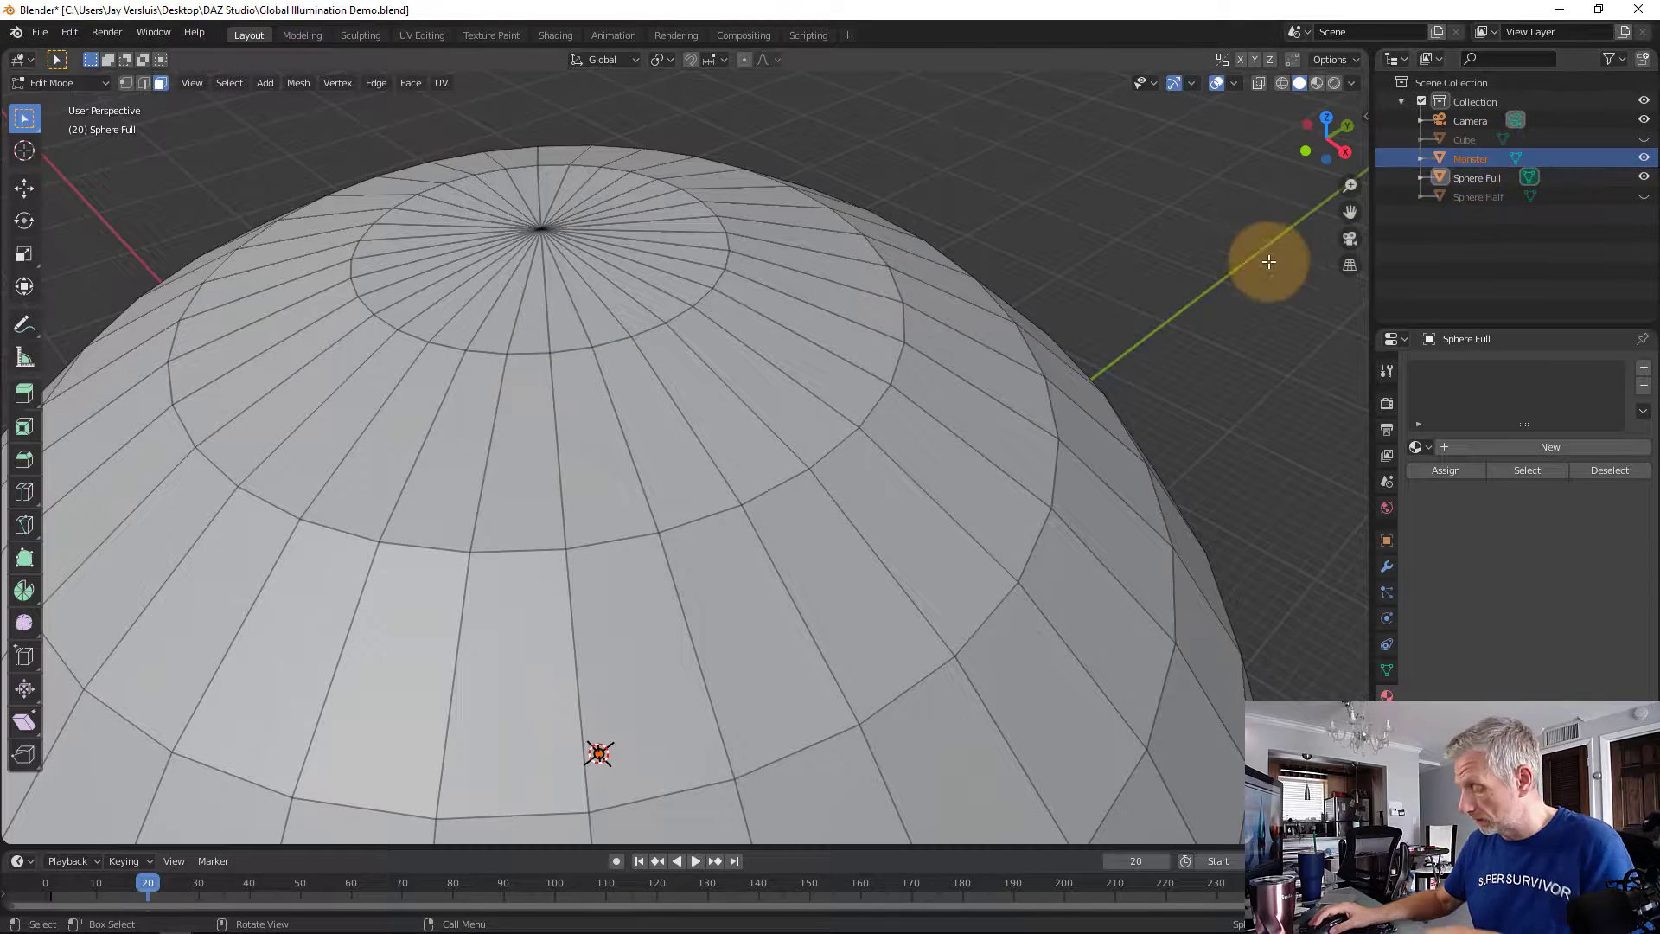
key(KP_Decimal)
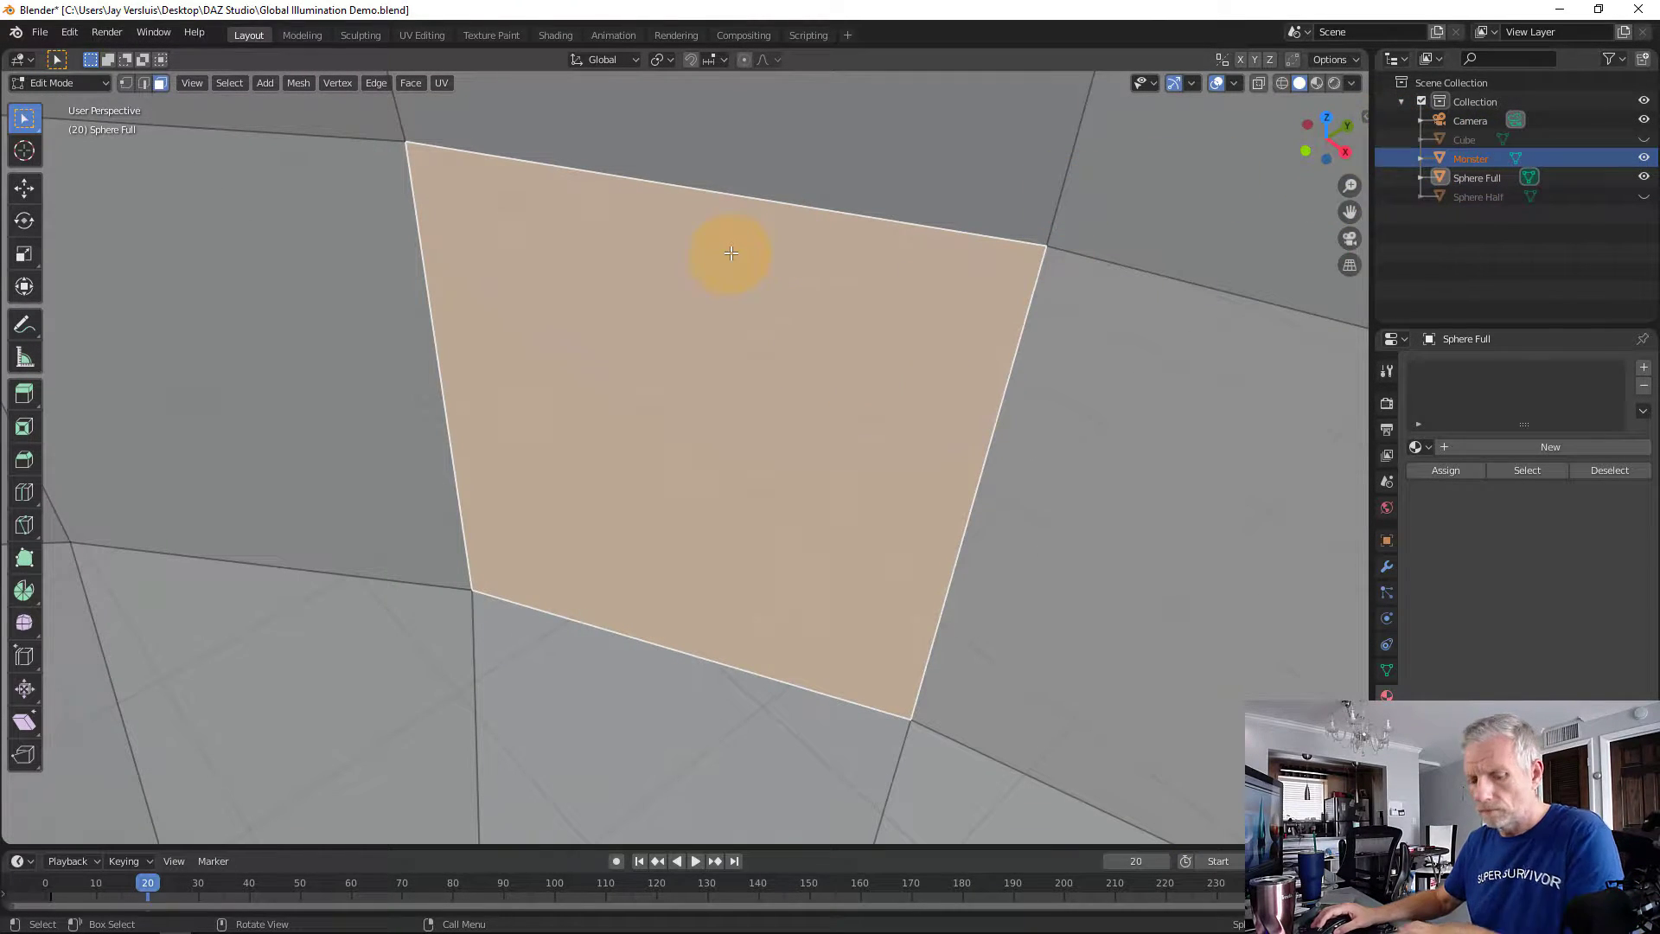
key(Tab)
scroll(768, 375, down, 10)
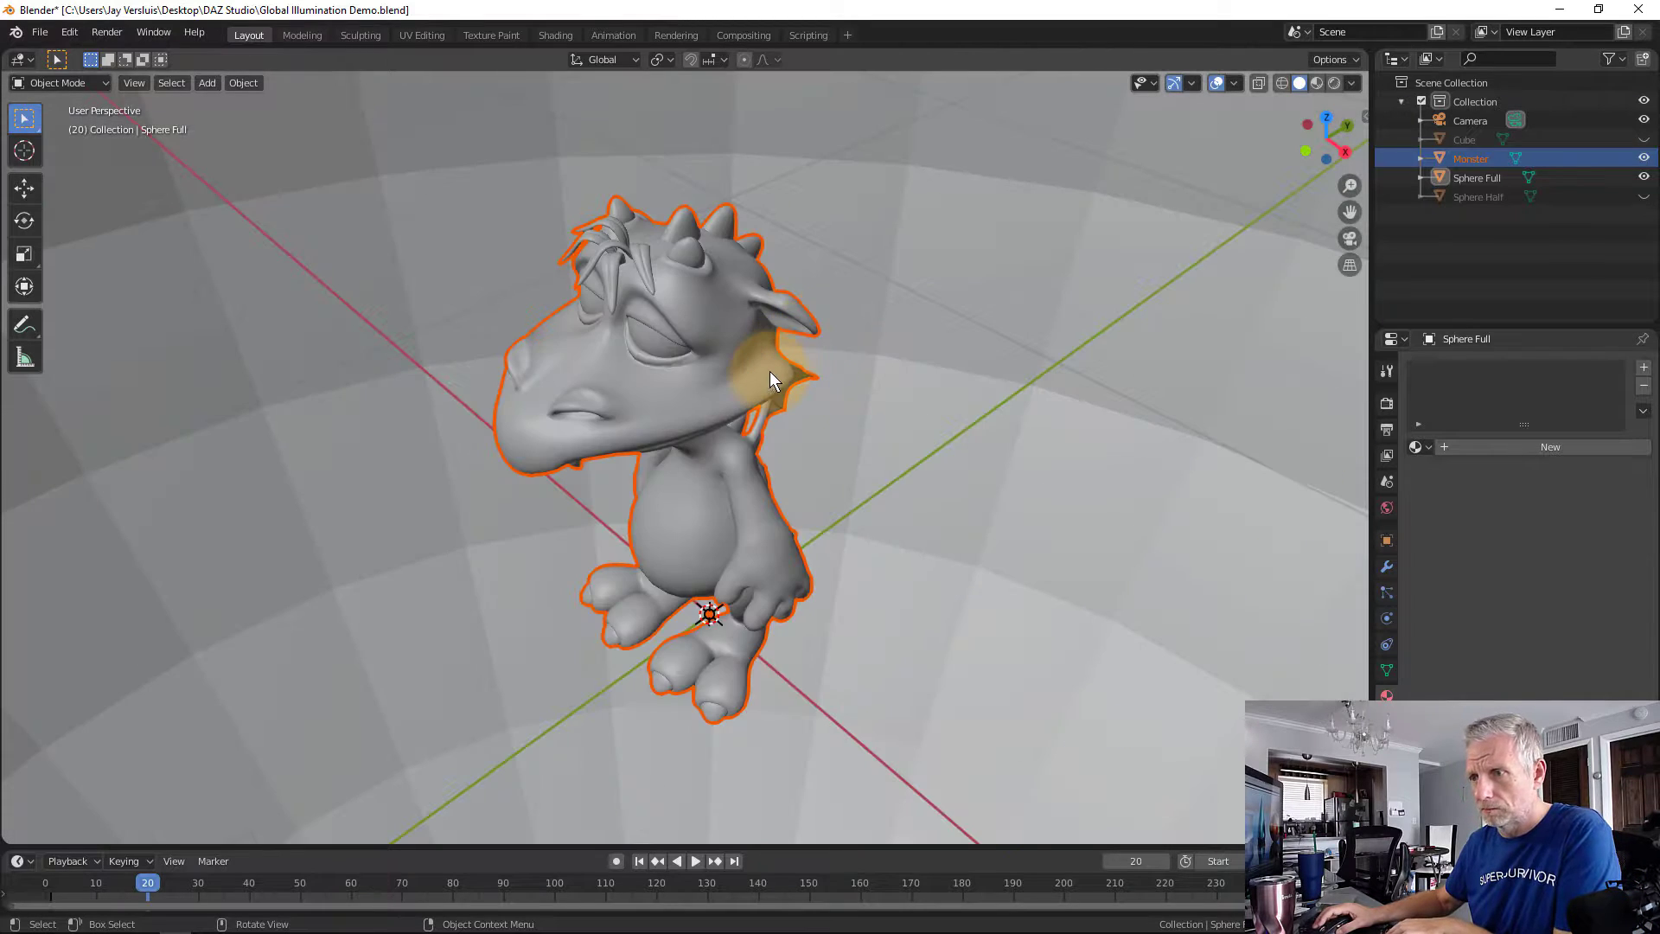
scroll(767, 376, up, 3)
scroll(768, 376, down, 4)
middle_drag(768, 375, 825, 280)
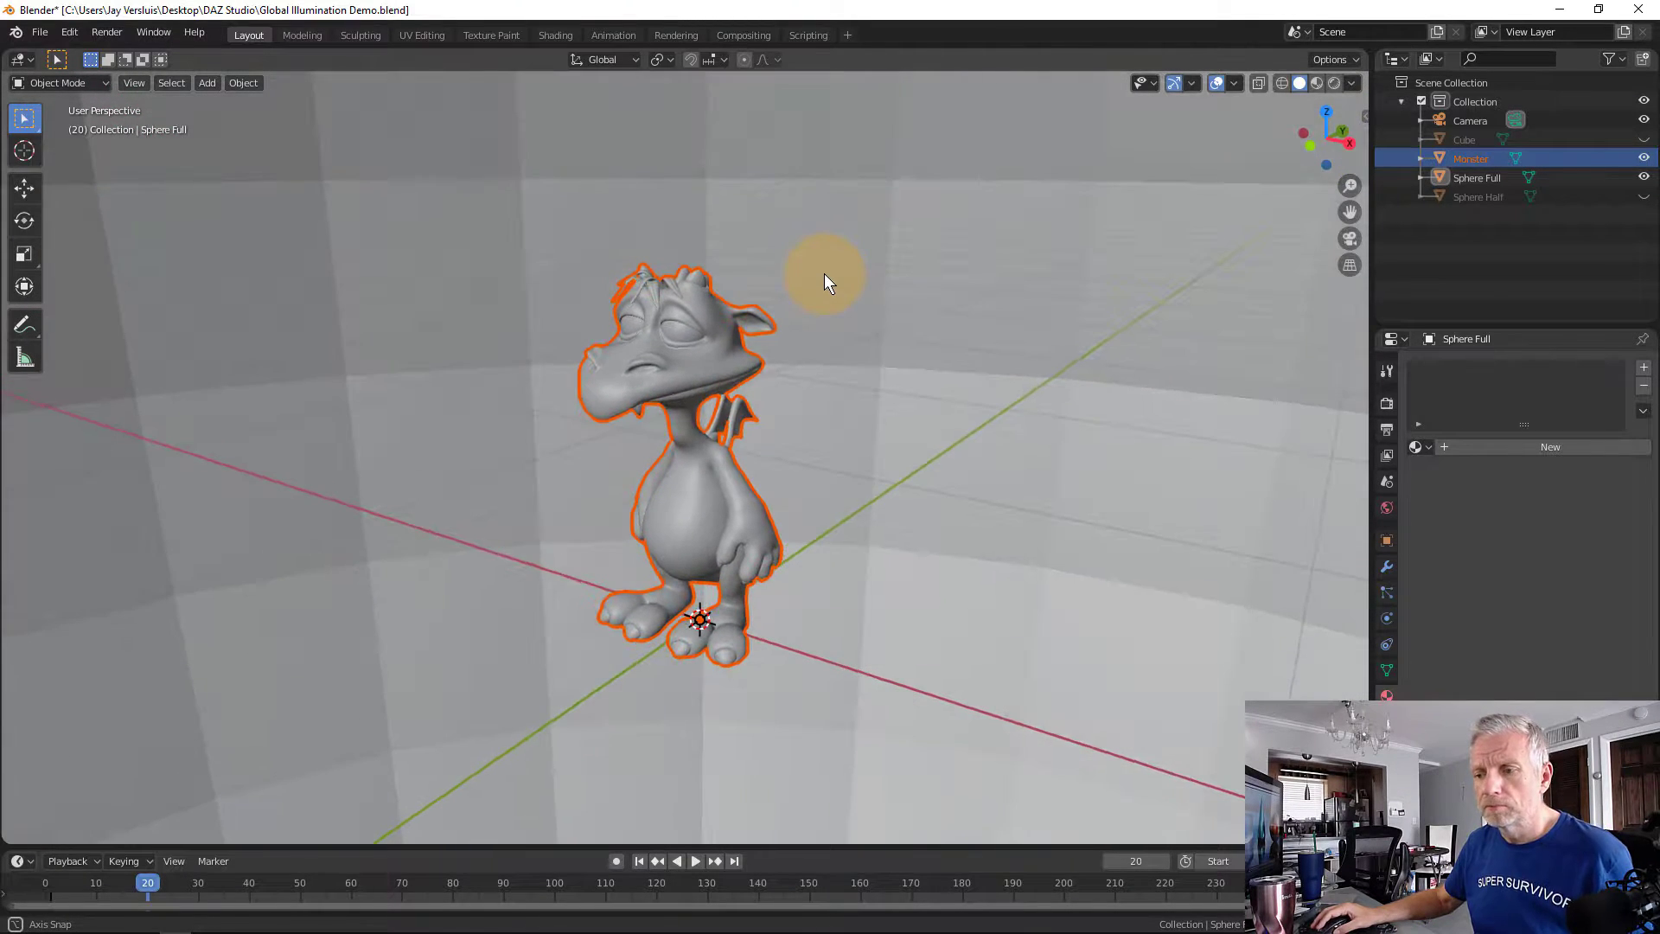
- Hide Sphere Full and show Sphere Half around the Monster instead, viewing it from near ground level
click(1644, 178)
click(1644, 196)
middle_drag(1026, 418, 864, 387)
scroll(972, 369, down, 3)
scroll(873, 415, up, 5)
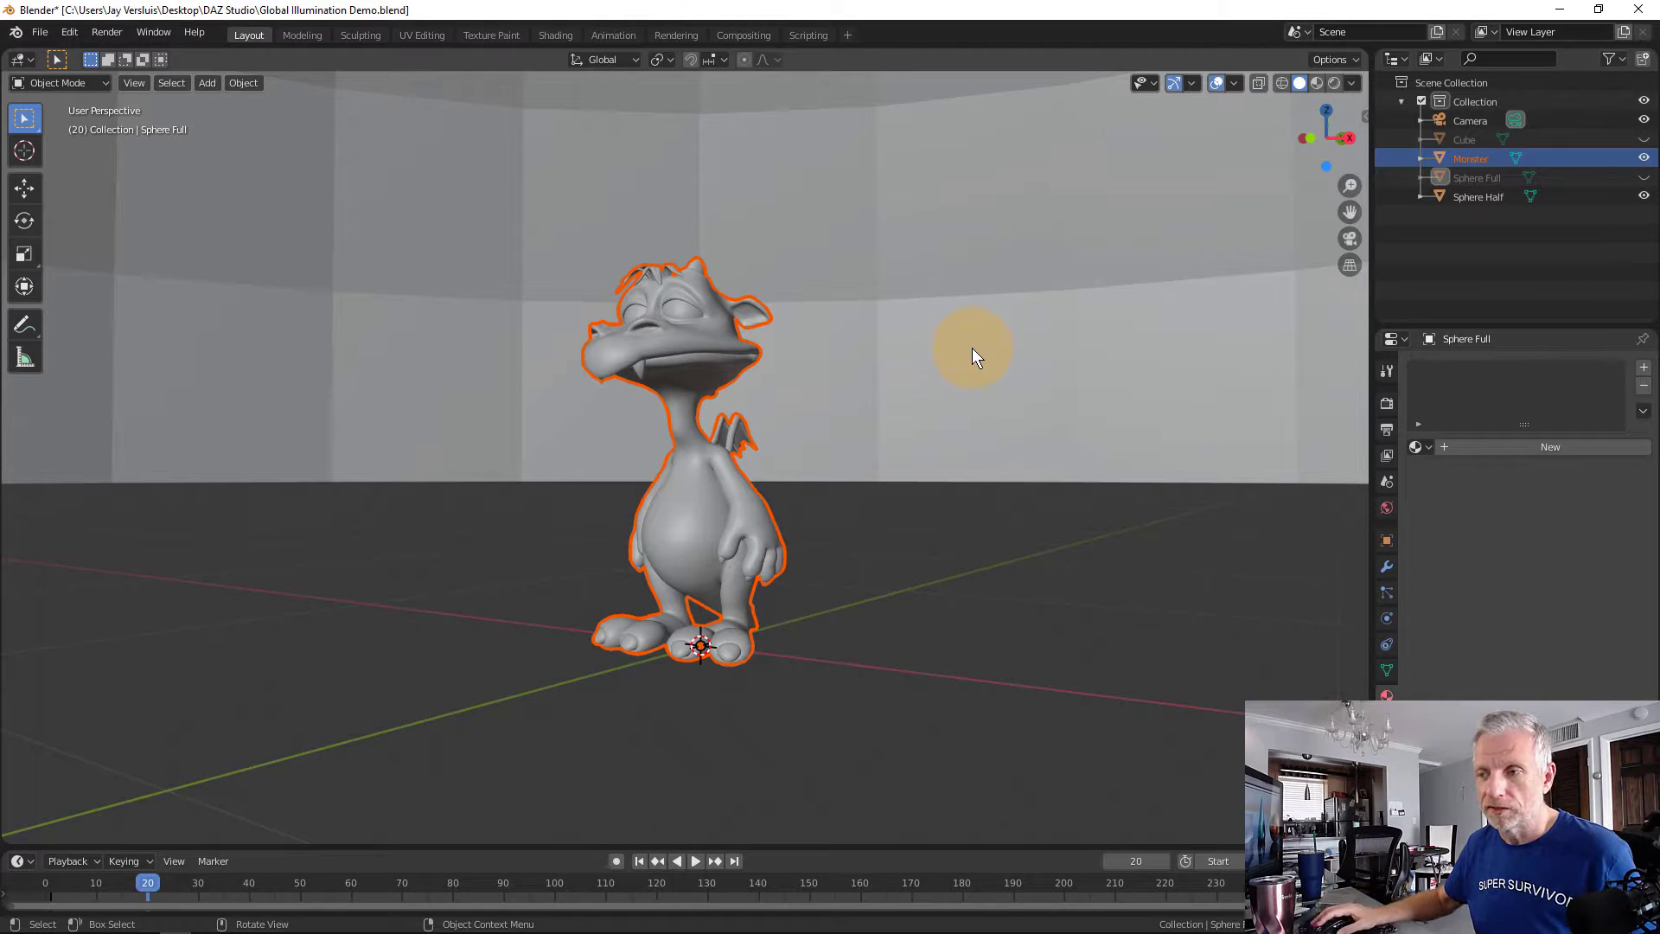
- Switch to DAZ Studio and examine the environment reflections on the chrome sphere up close
middle_drag(947, 365, 827, 612)
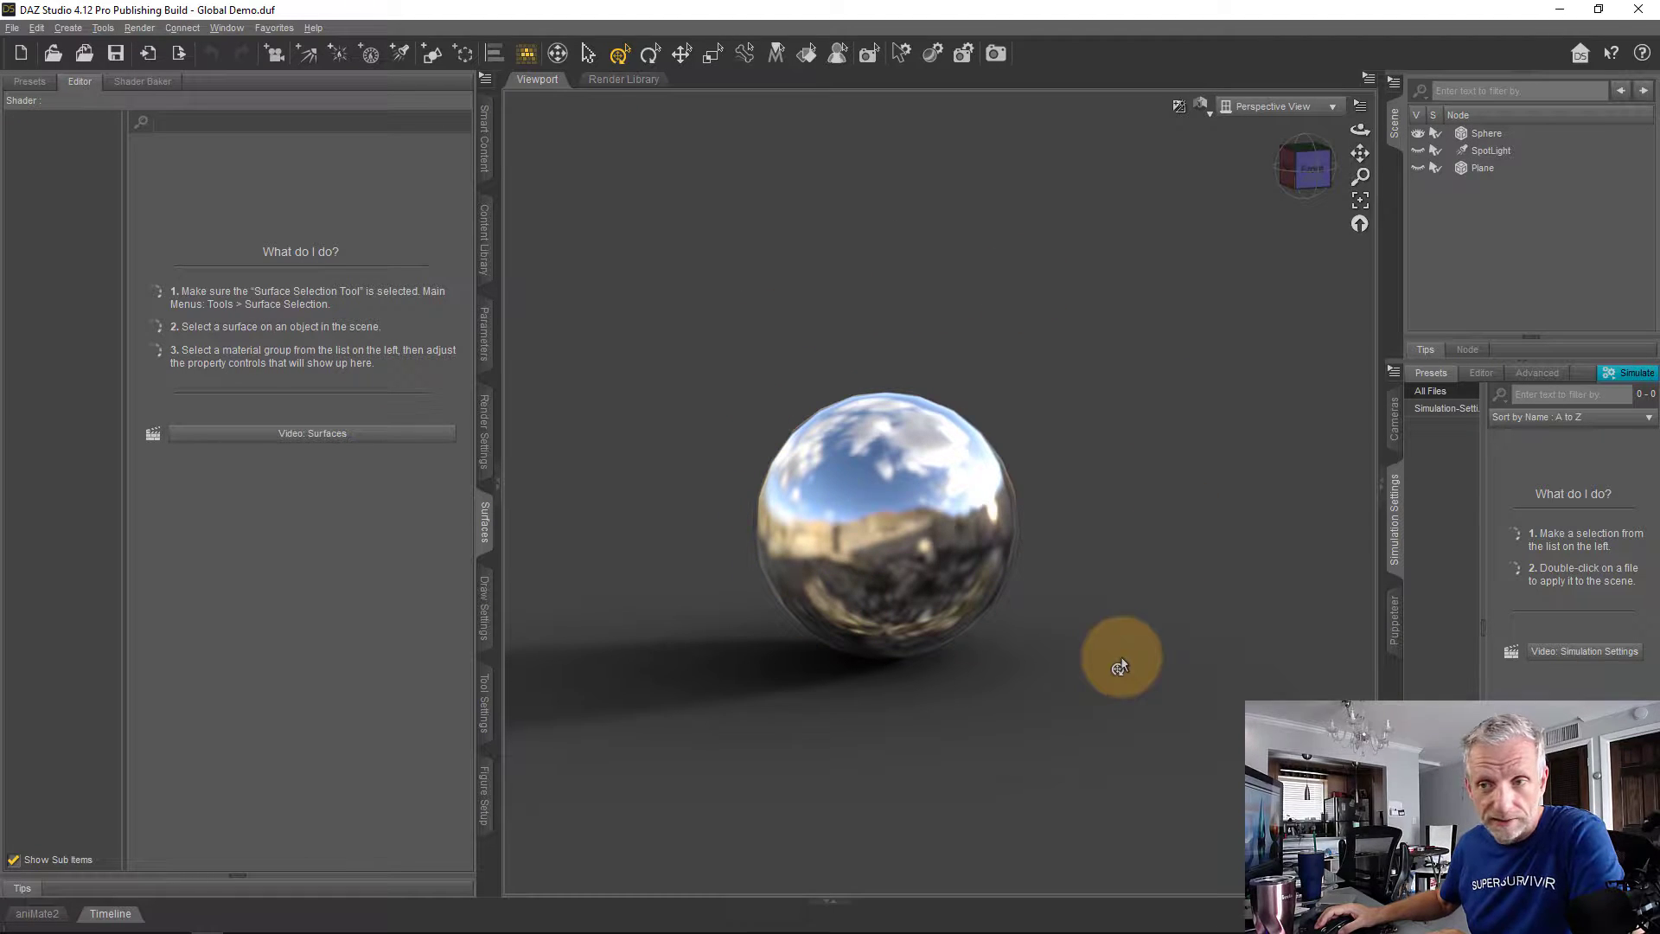
click(864, 454)
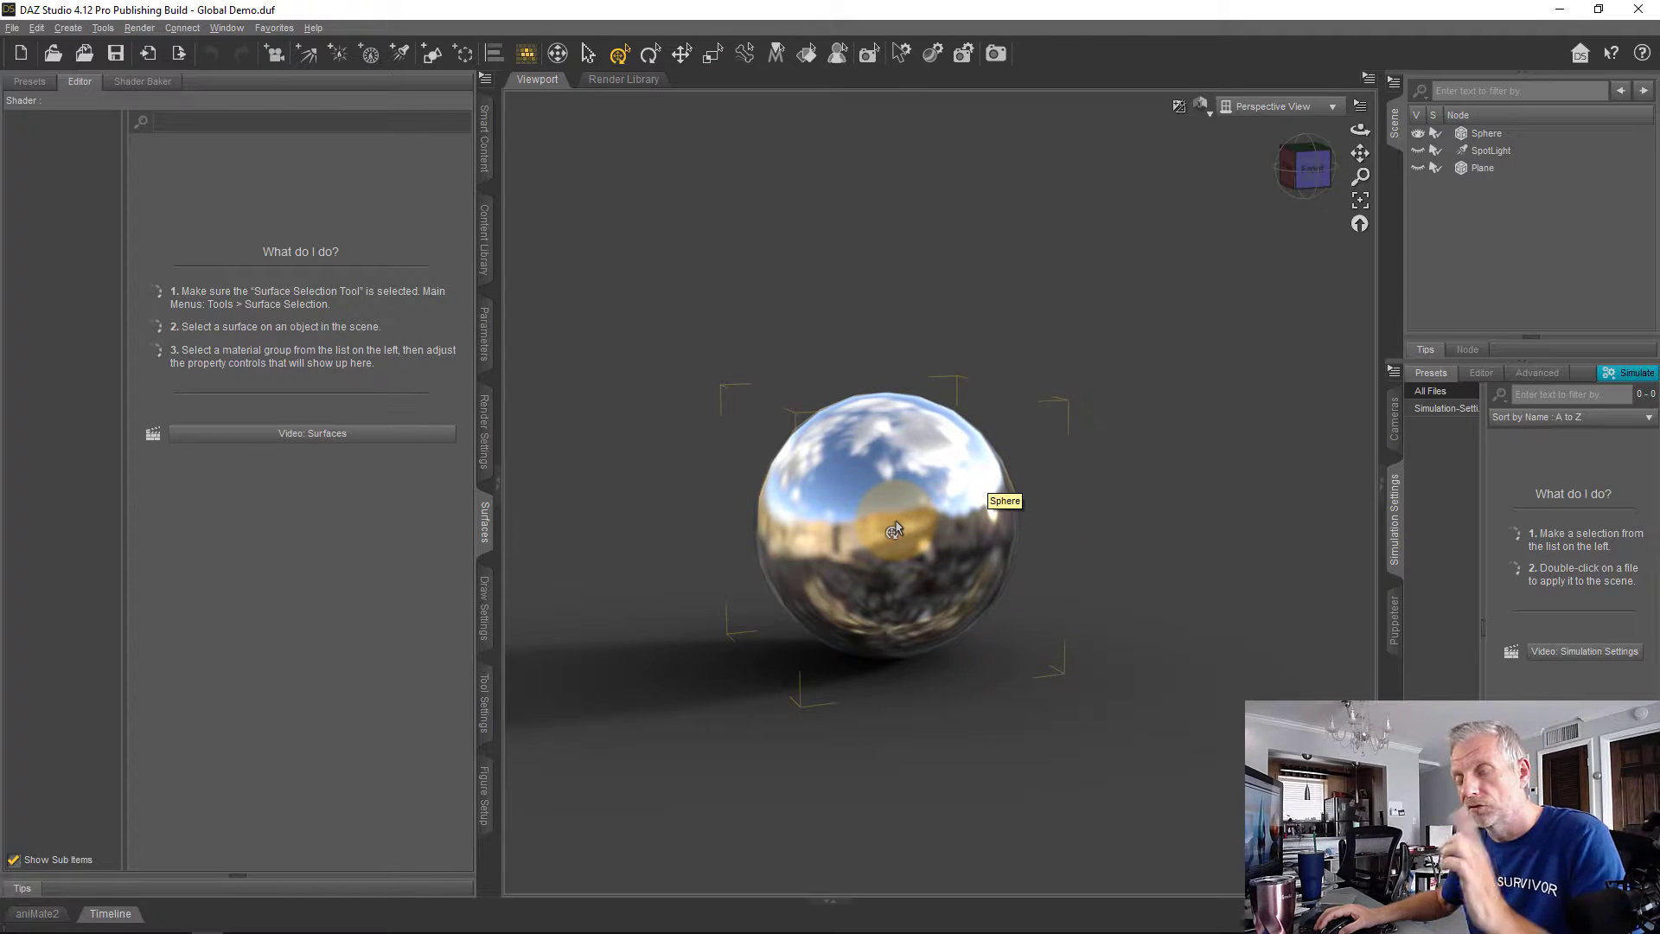
scroll(895, 530, up, 3)
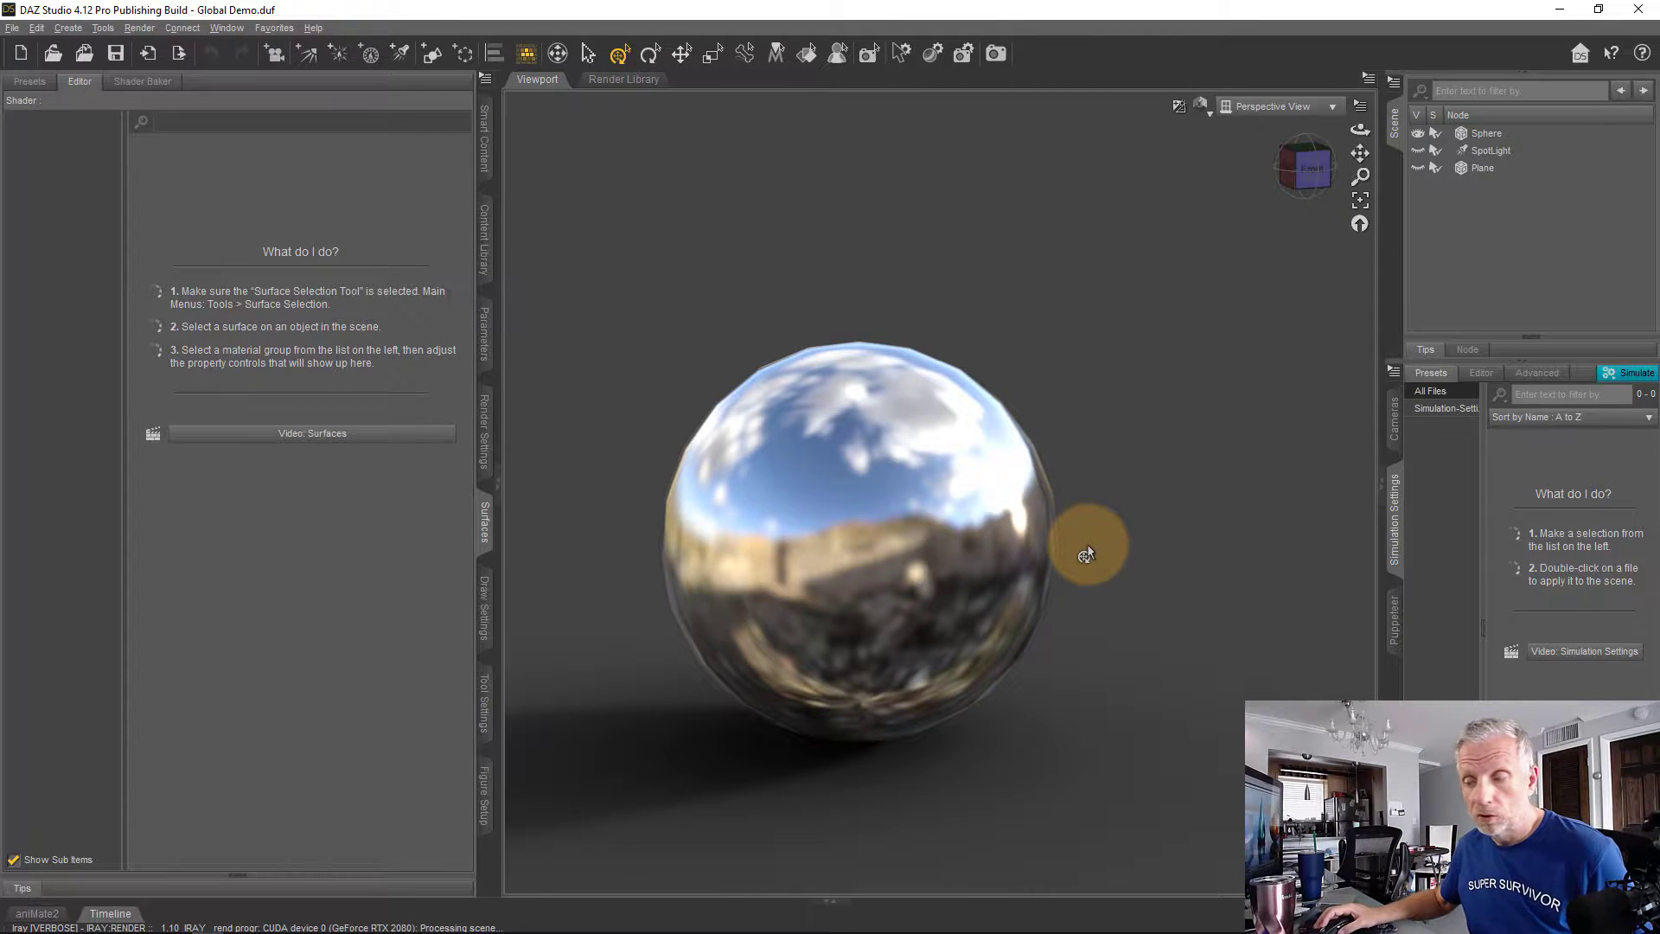
middle_drag(1076, 596, 1075, 597)
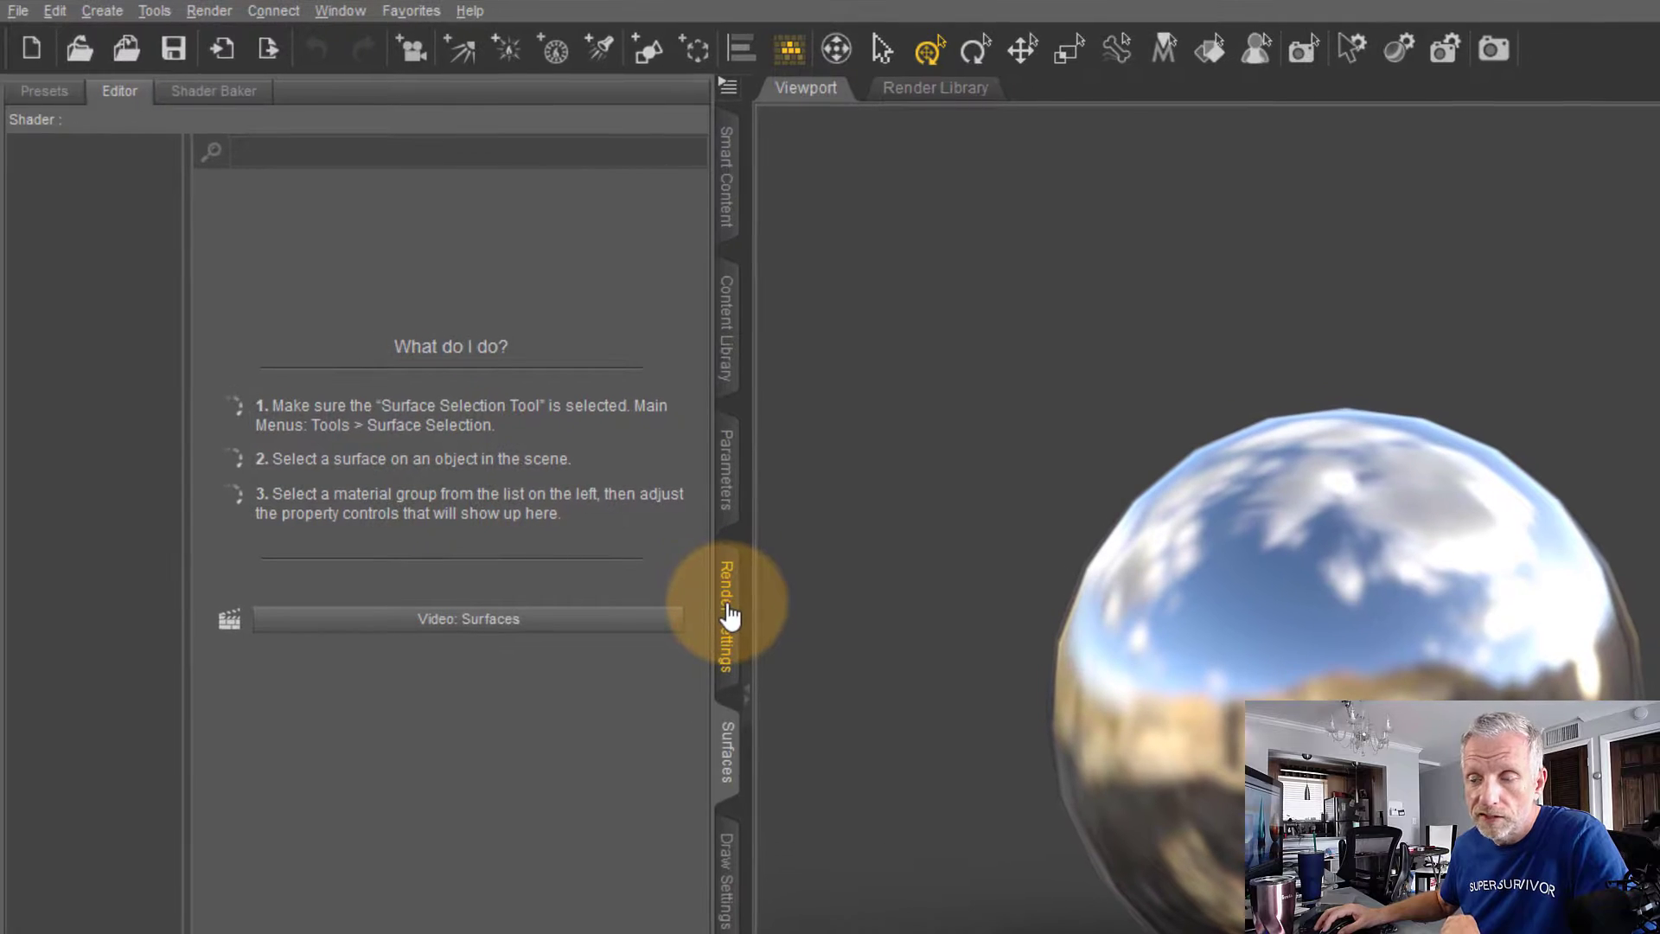
- Show the Environment render settings, and select and frame the sphere in the scene
click(523, 459)
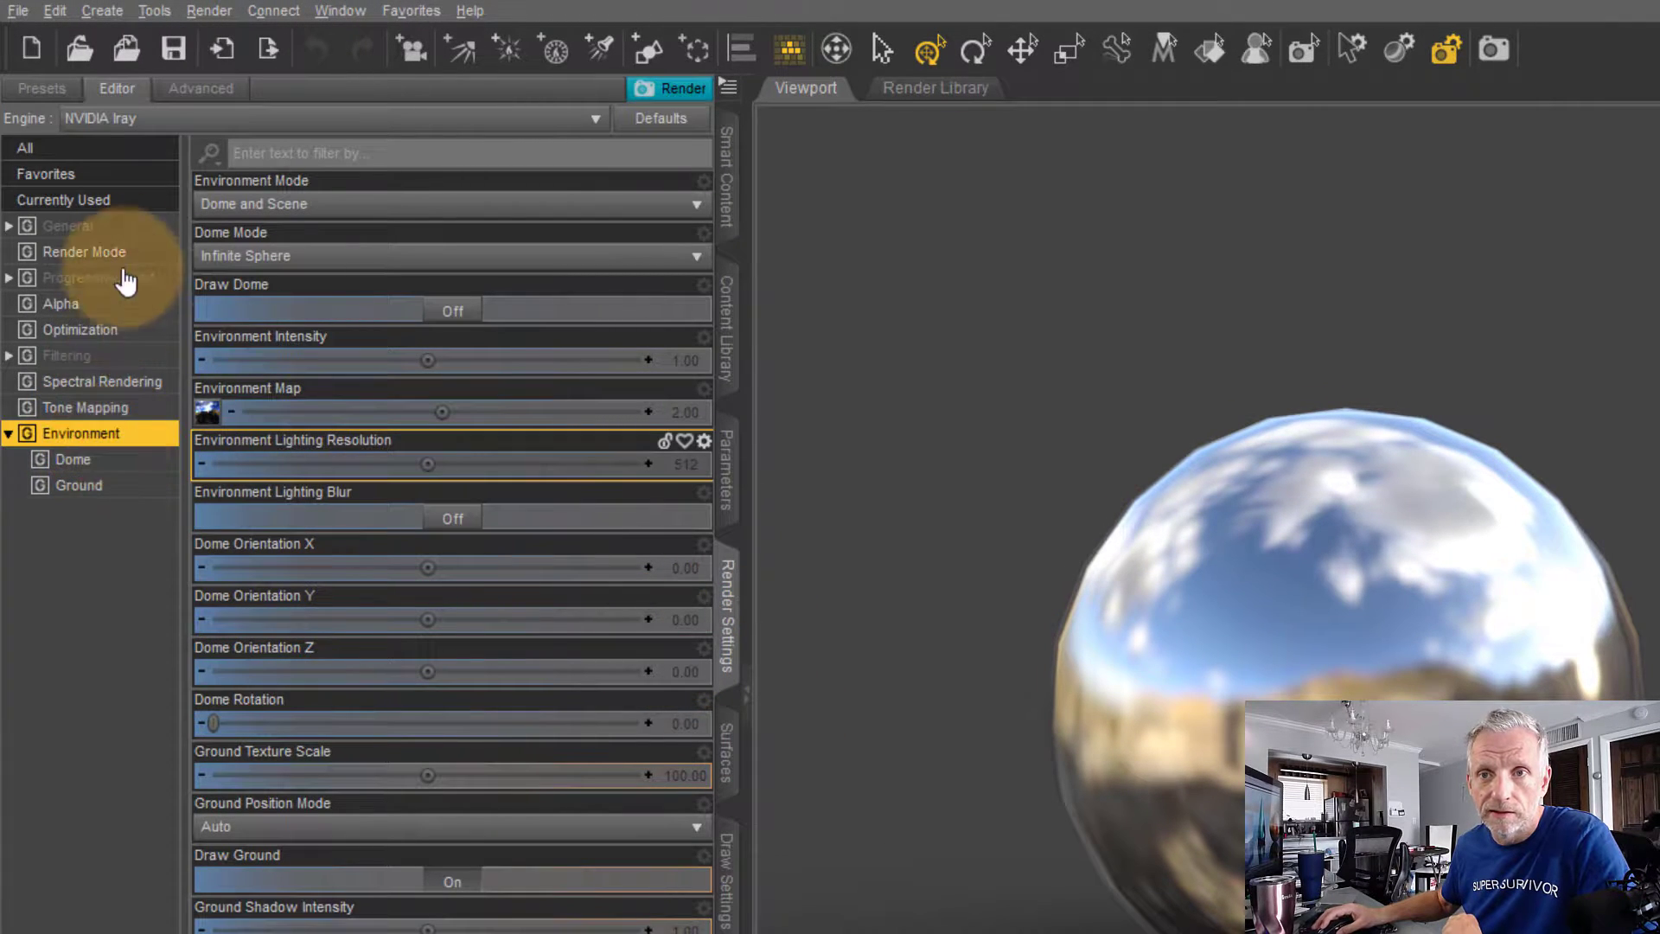
mouse_move(212, 424)
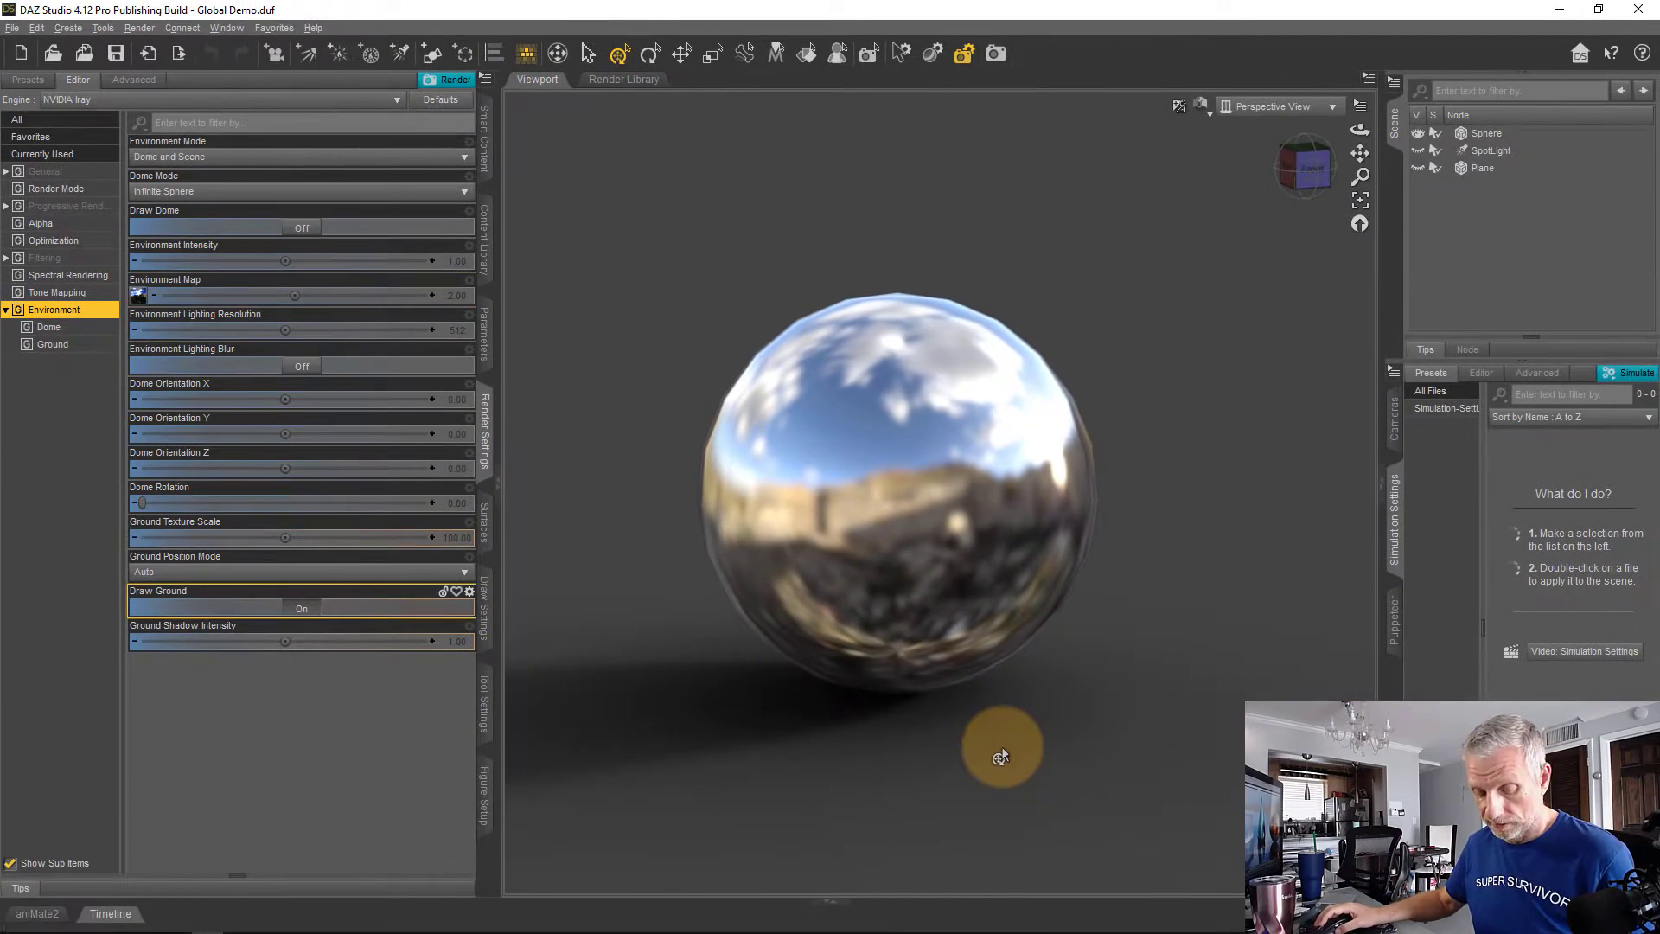
click(994, 746)
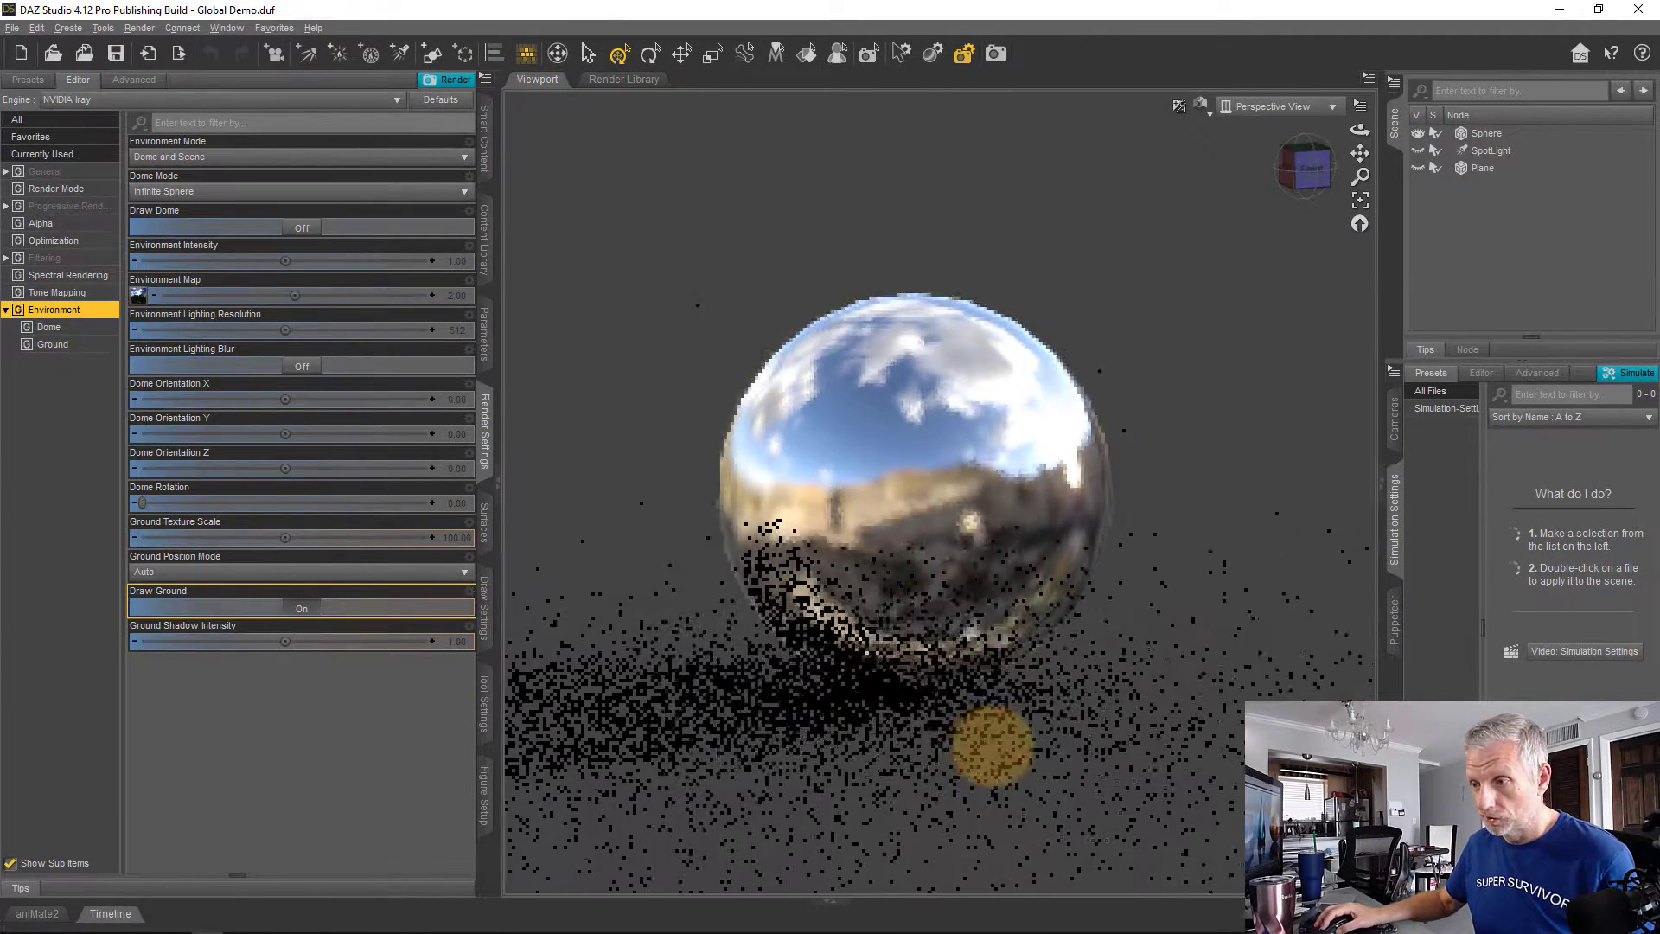
click(1236, 532)
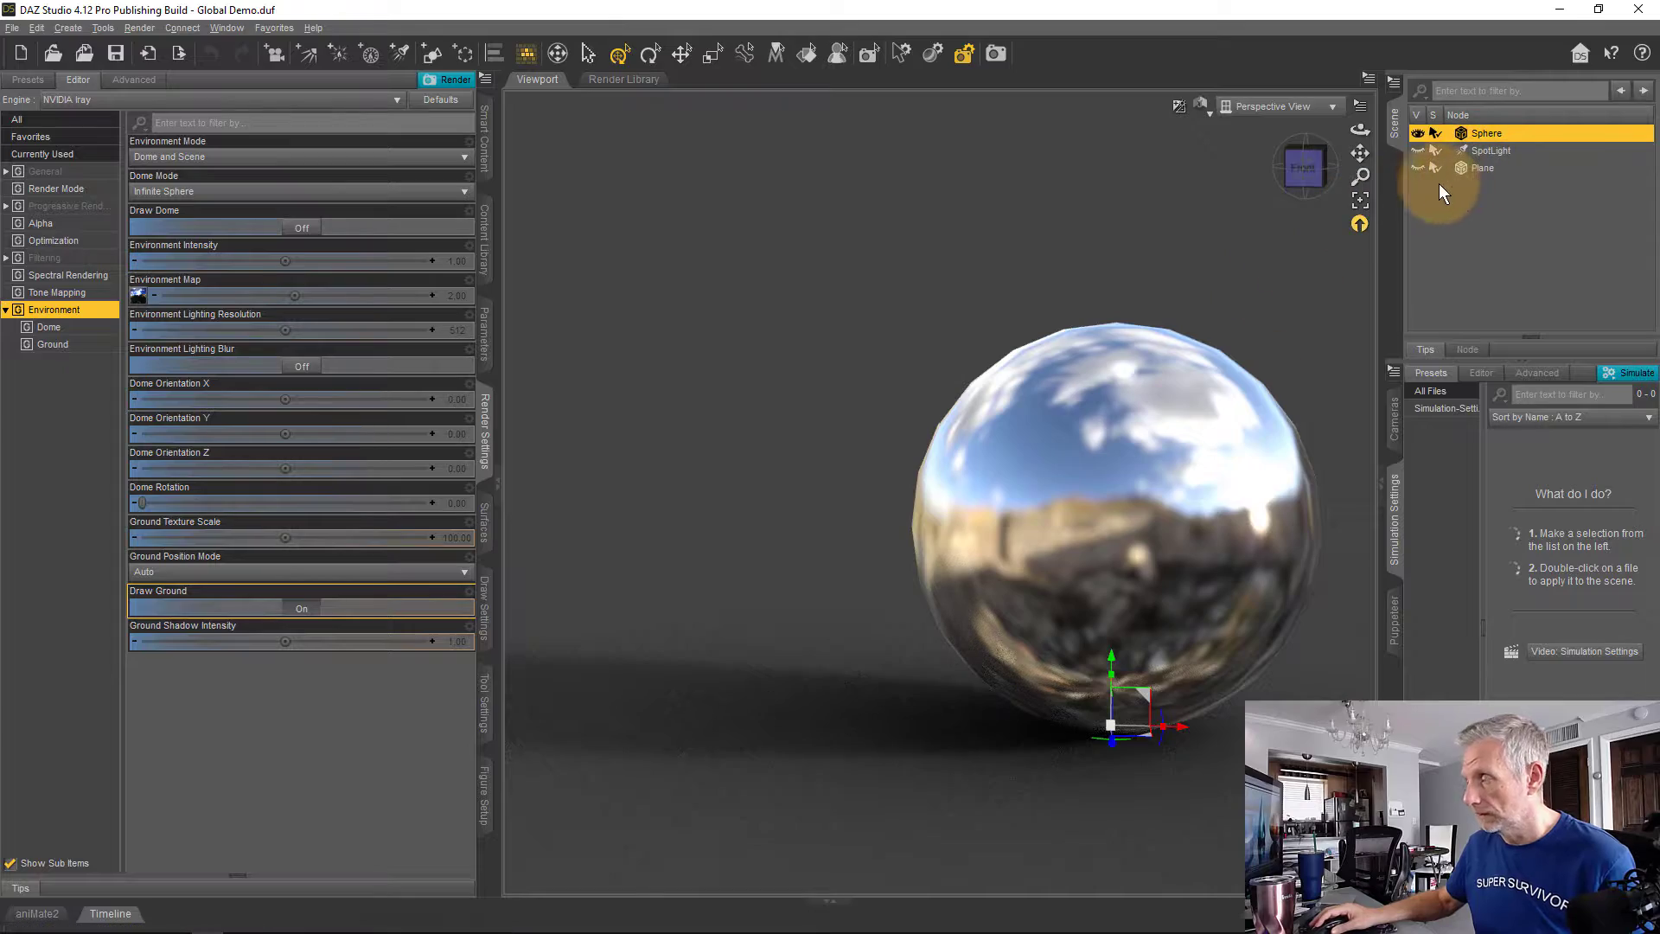
click(1360, 200)
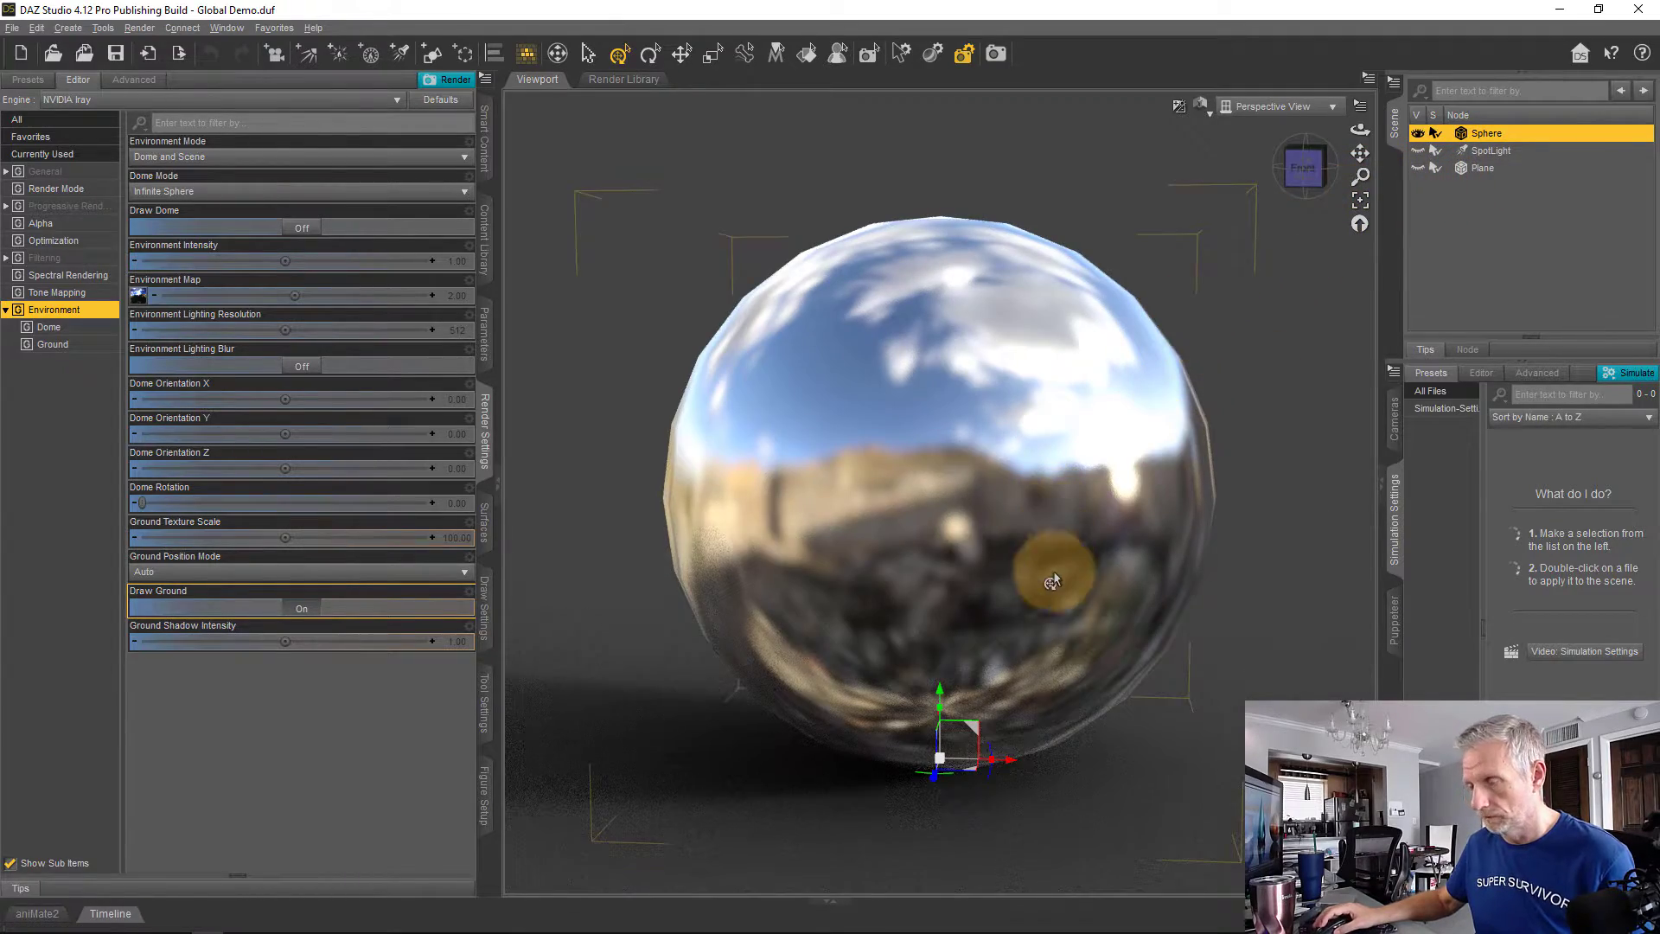
middle_drag(1042, 585, 1040, 544)
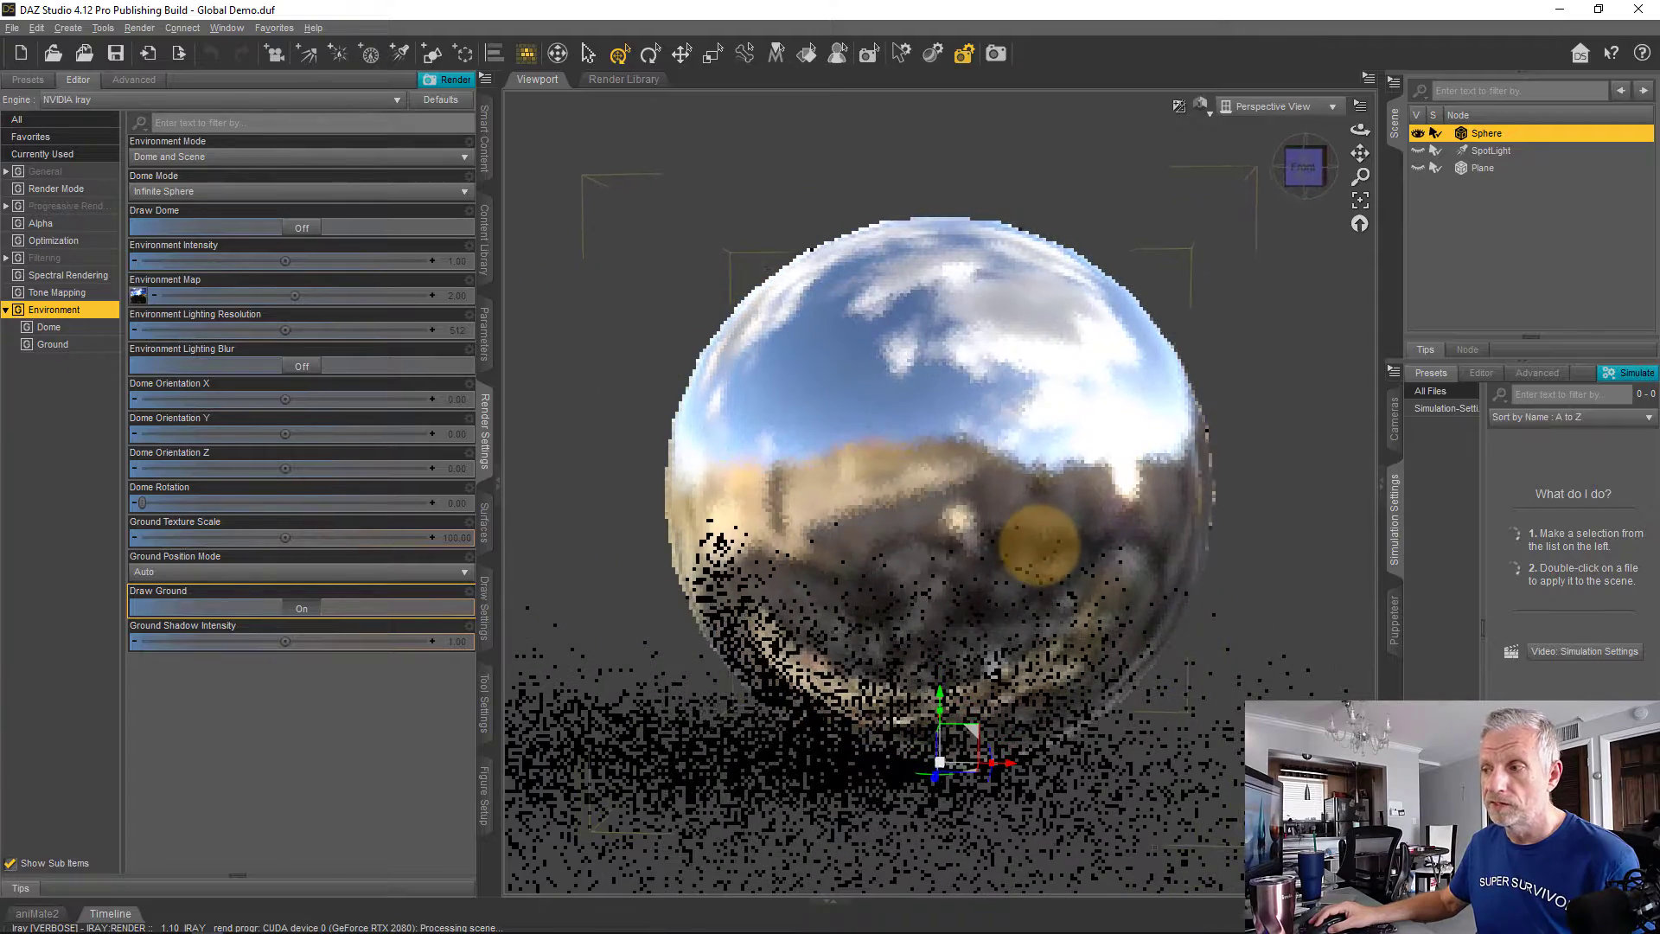
scroll(971, 597, down, 3)
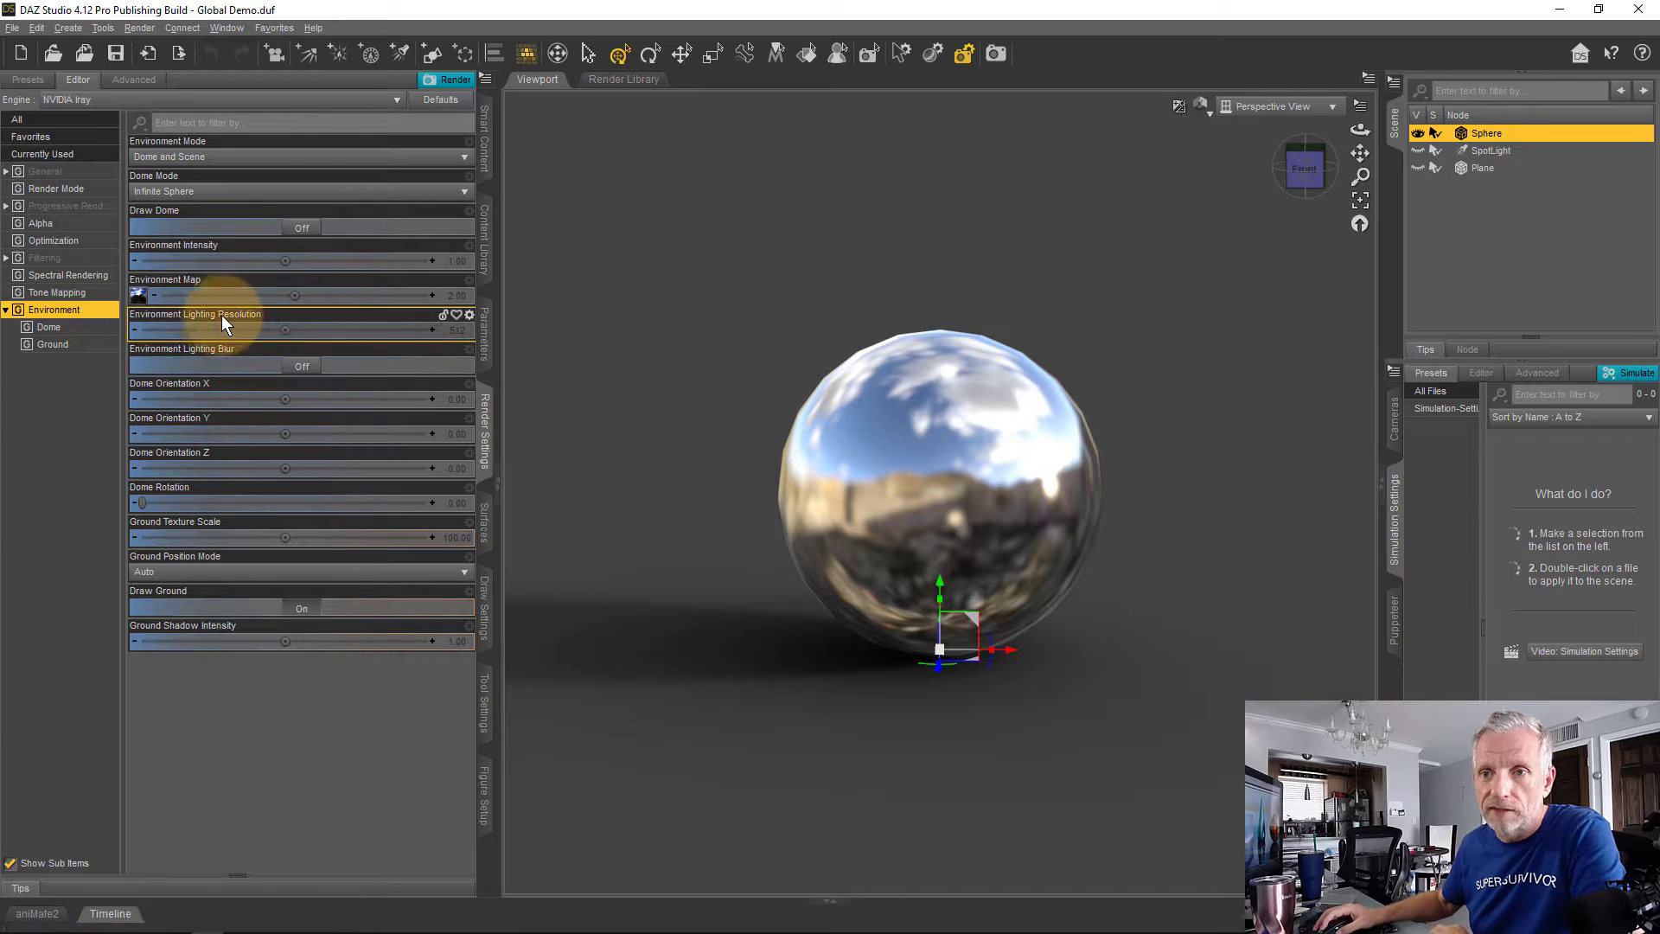
- Check the Environment Map's image and set the map's value to 0
mouse_move(145, 302)
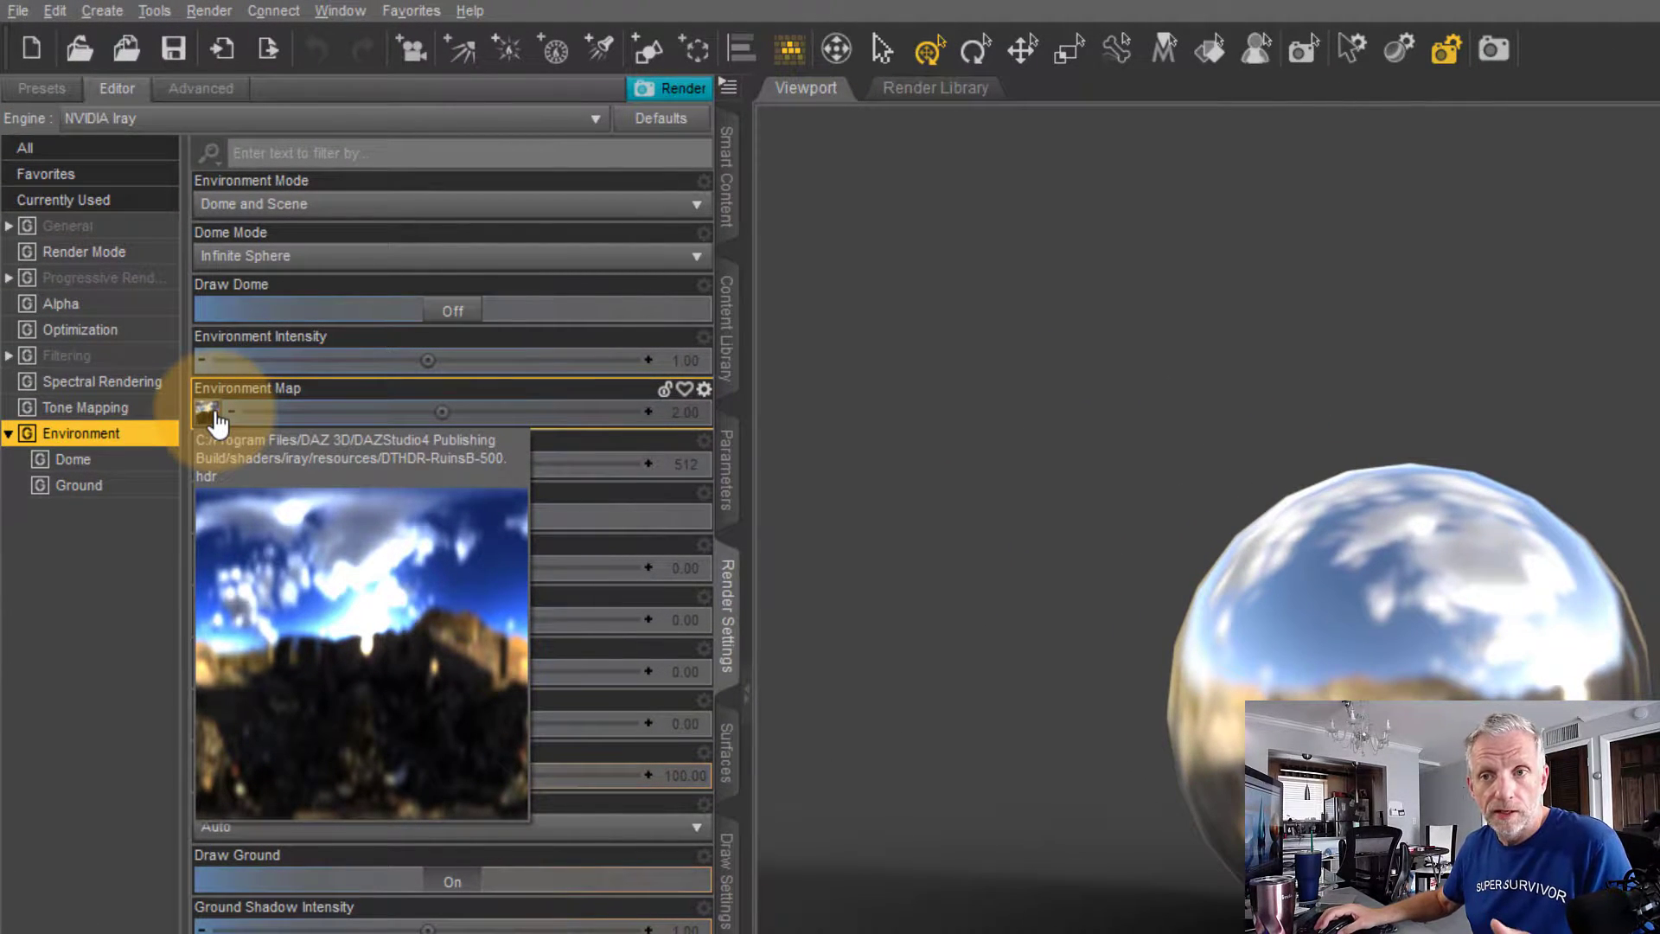
click(212, 413)
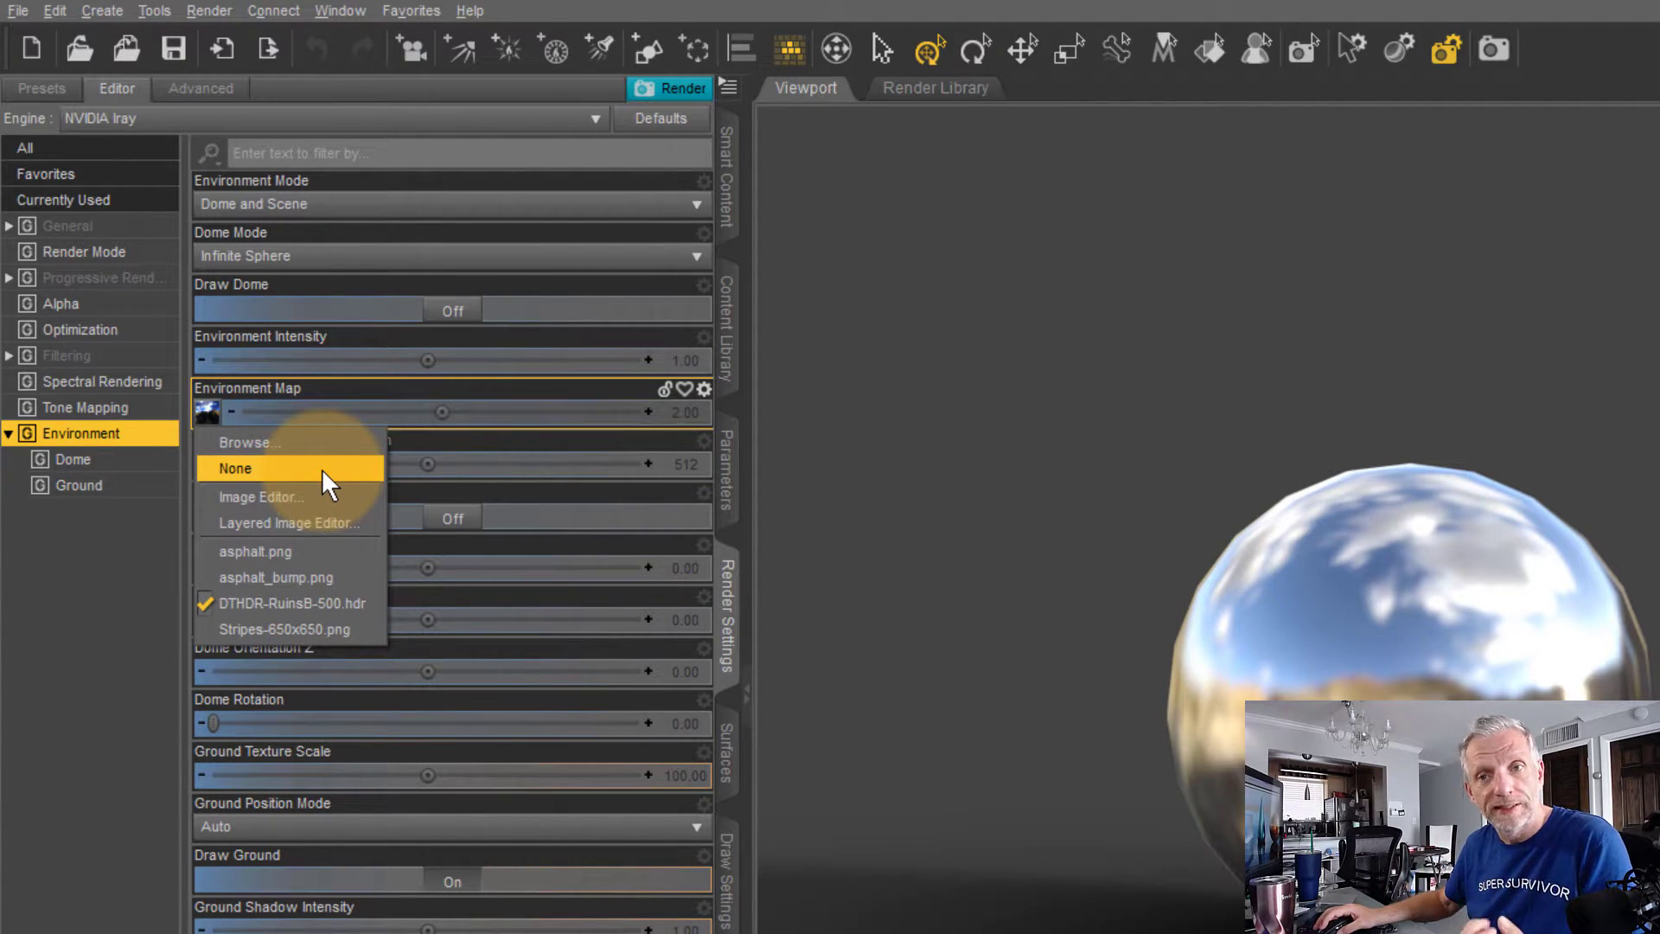
click(688, 415)
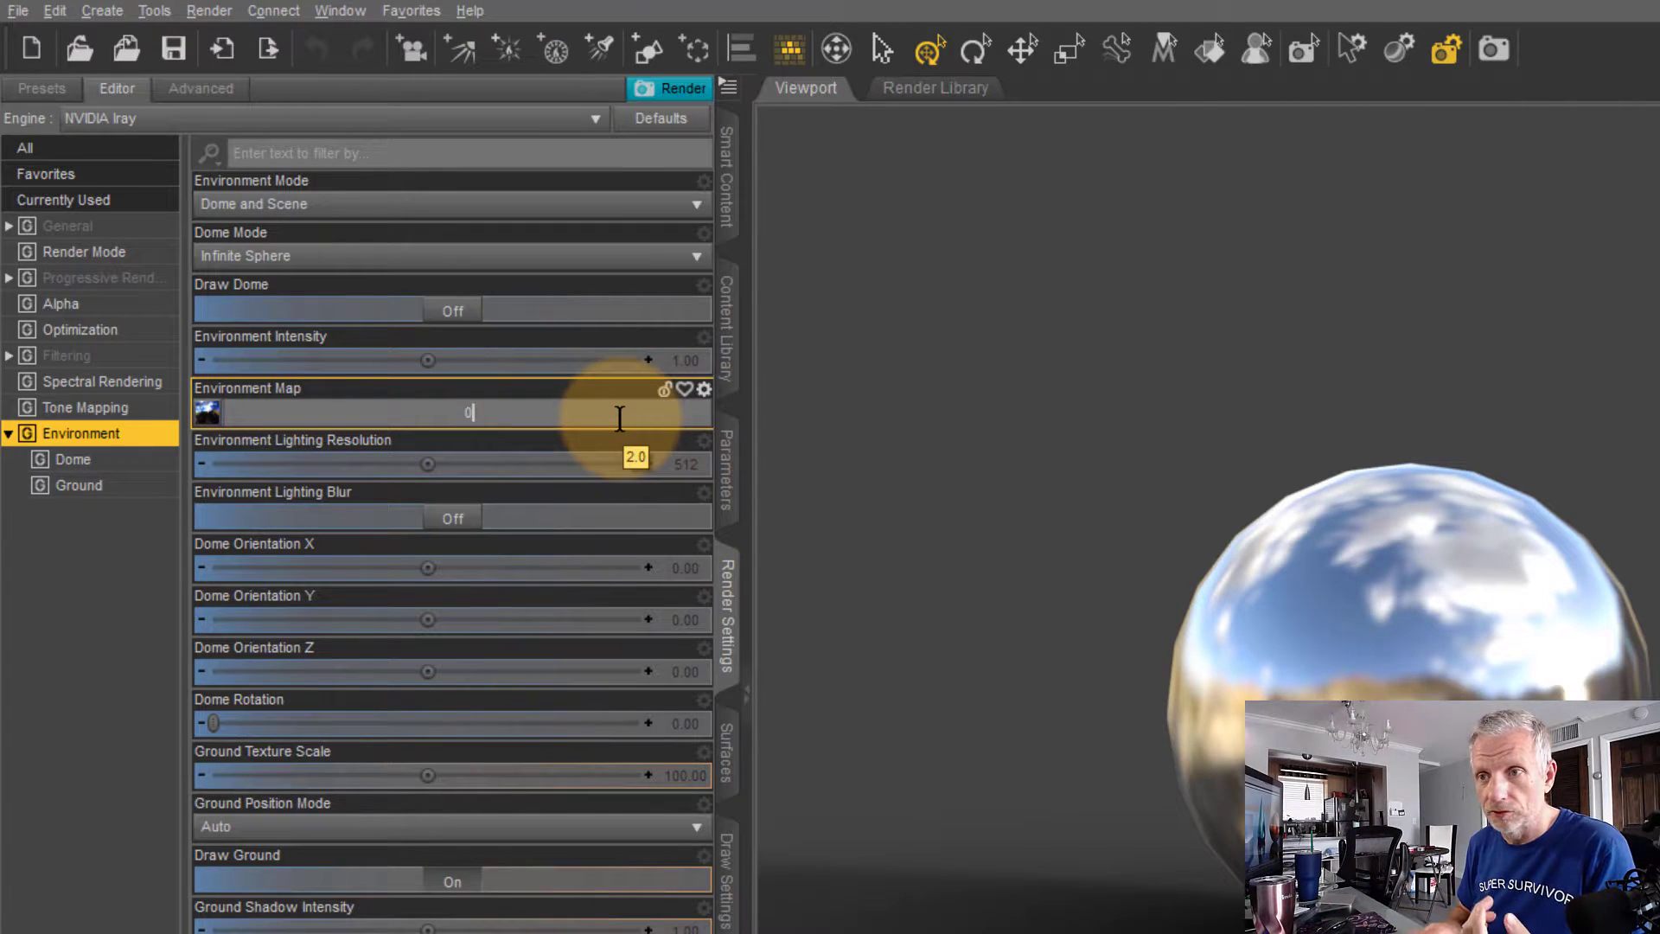
text(0)
key(Return)
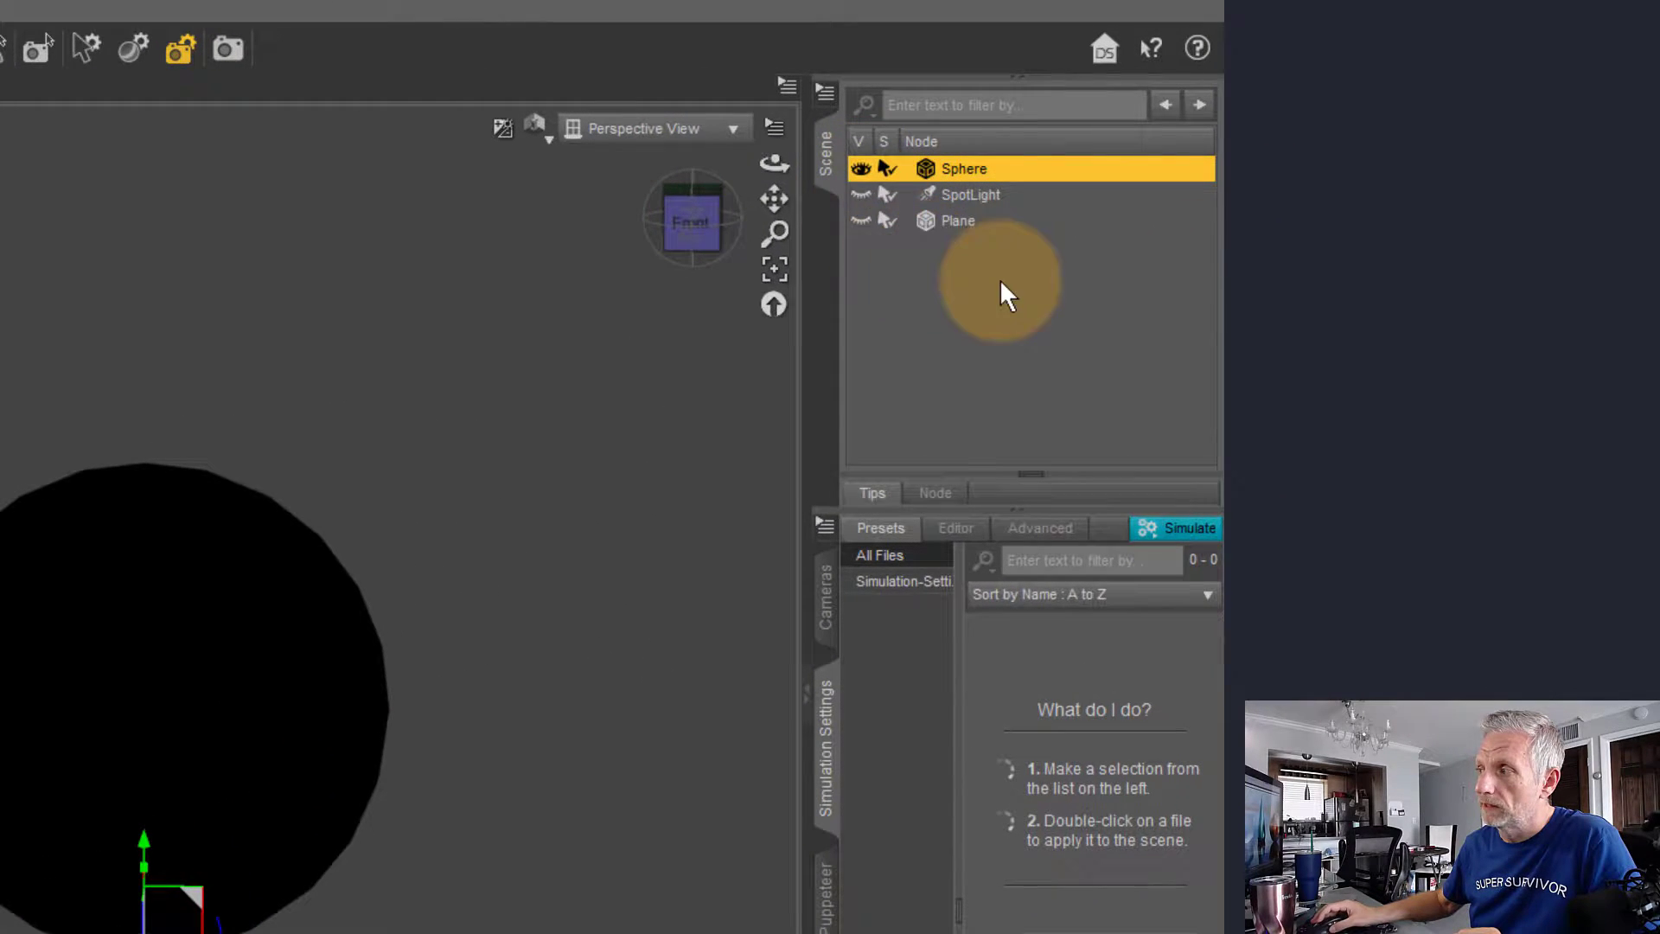
- Make the SpotLight and Plane visible in the scene and turn off Draw Ground
click(862, 194)
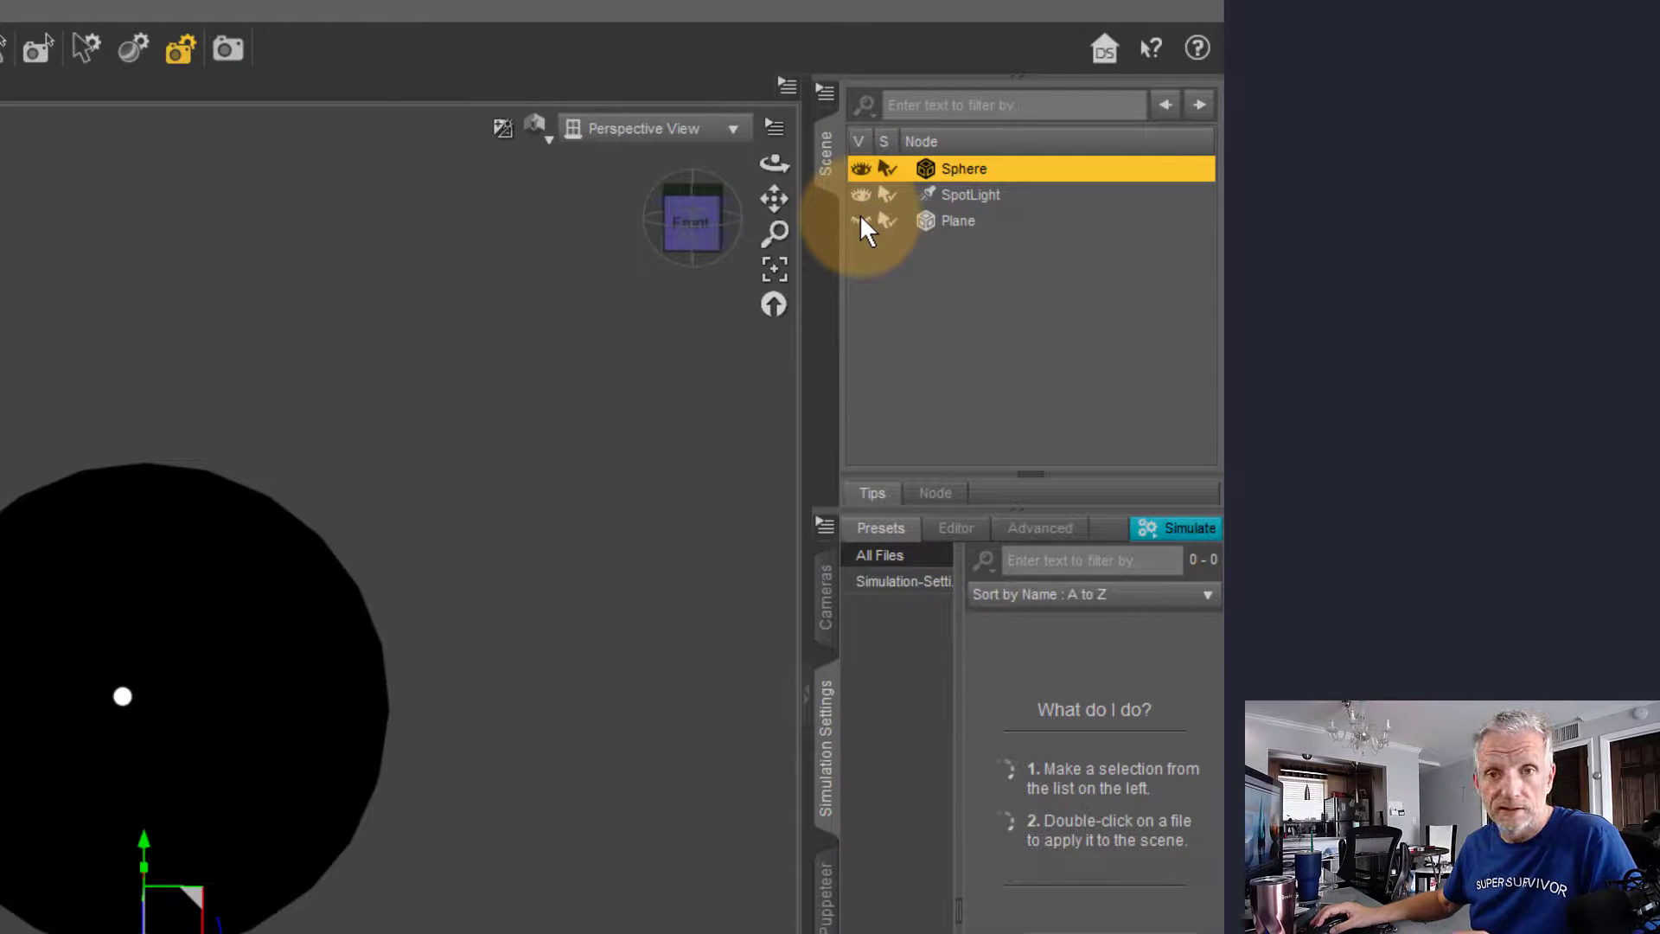
click(861, 221)
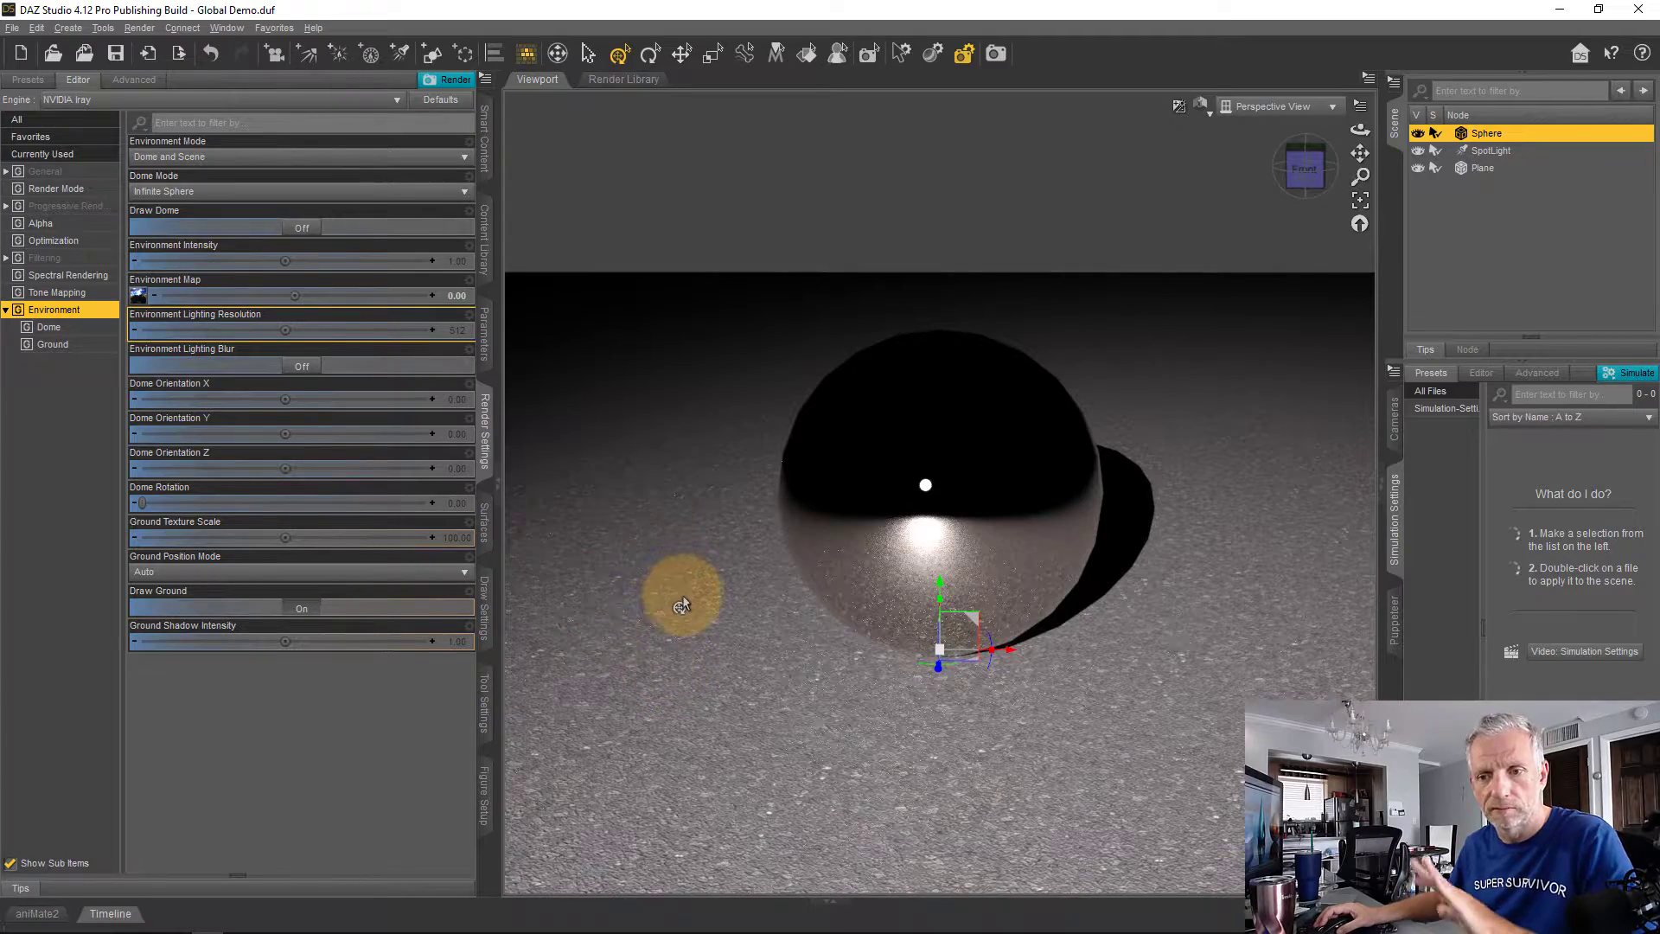
click(305, 610)
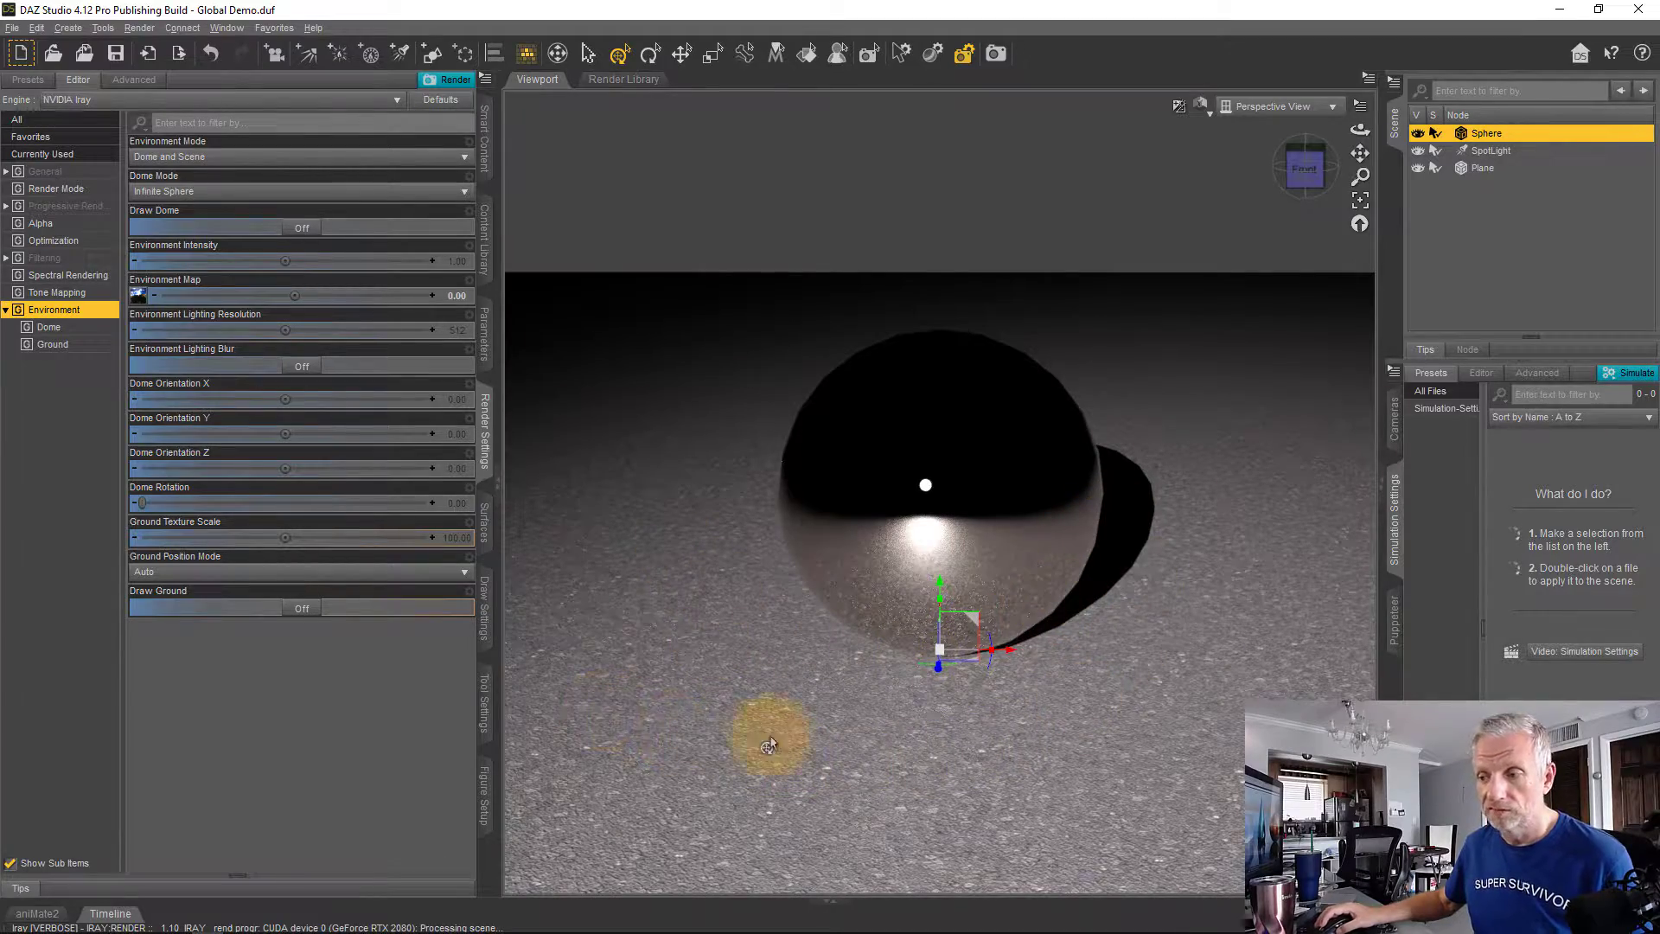
- Examine the spotlight's reflection on the sphere and its shadow on the plane from several angles and distances
mouse_move(1038, 704)
alt+mouse_down()
mouse_move(1062, 705)
mouse_move(1049, 697)
alt+mouse_up()
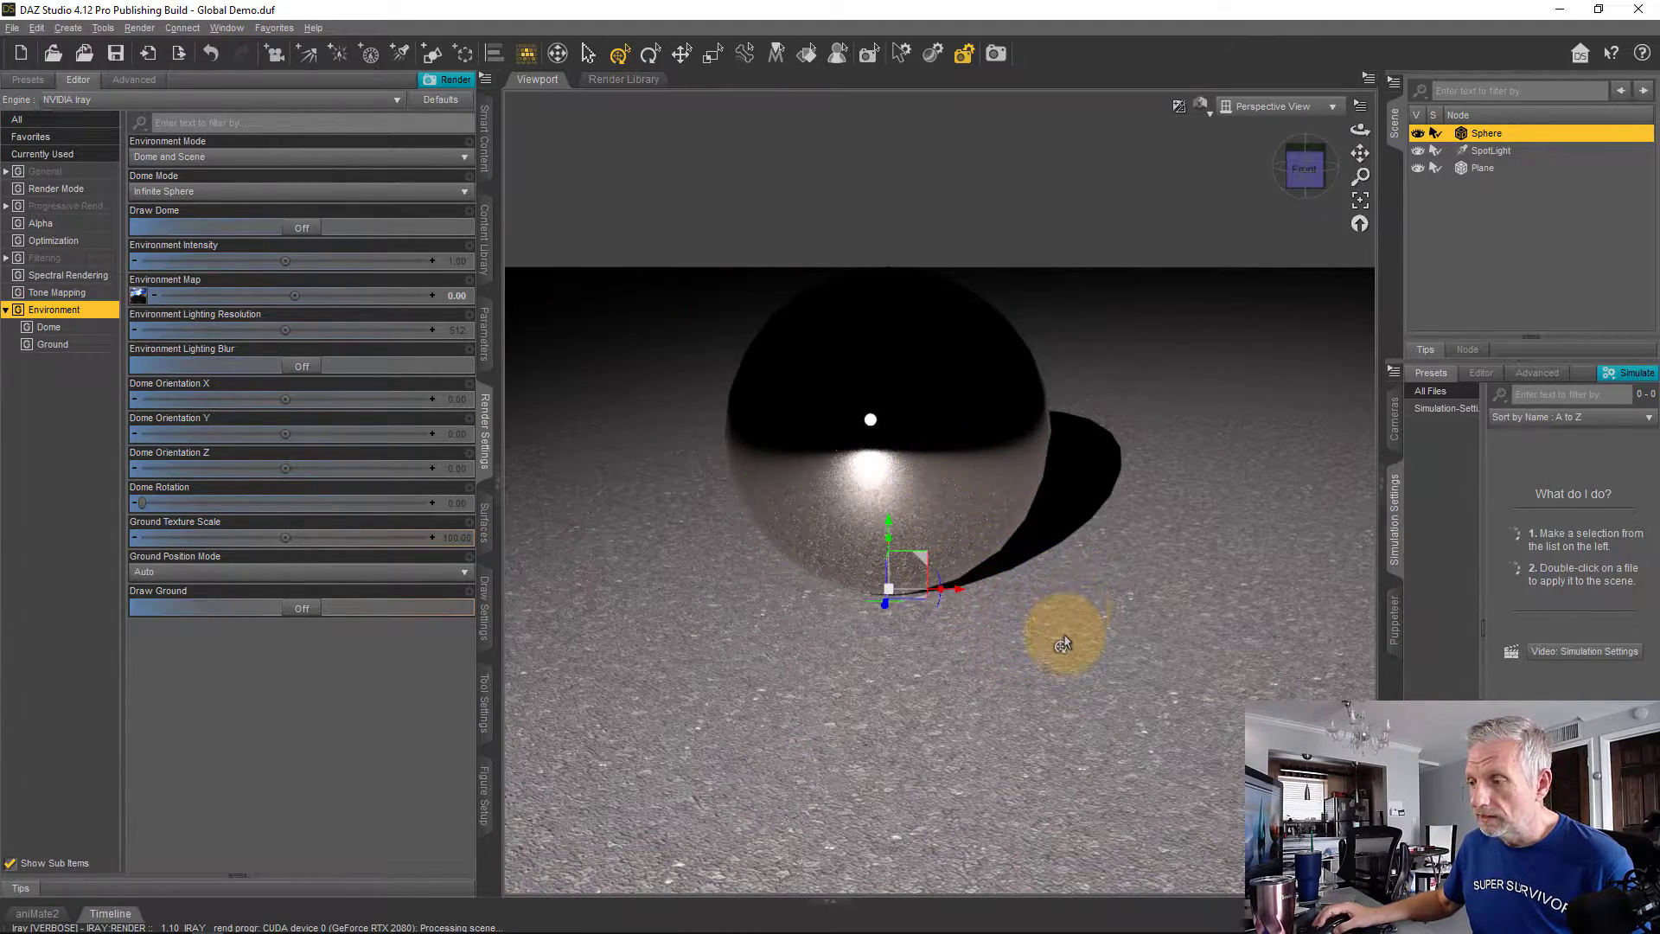
alt+drag(1063, 644, 710, 430)
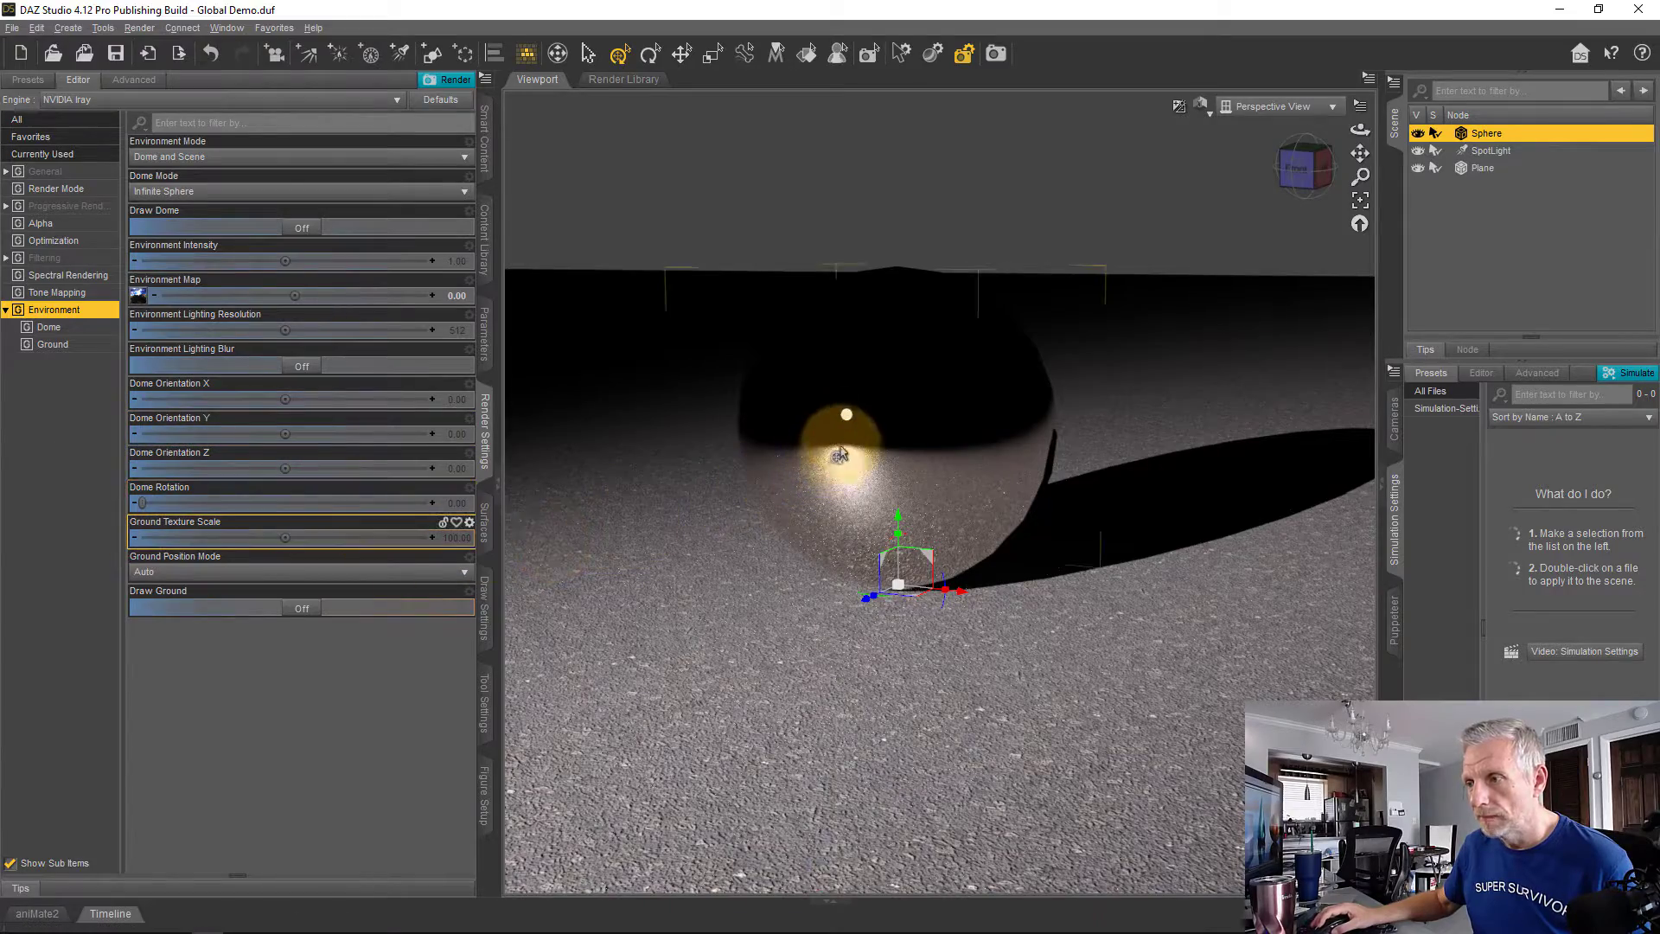
mouse_move(848, 408)
alt+mouse_down()
mouse_move(853, 425)
mouse_move(845, 408)
alt+mouse_up()
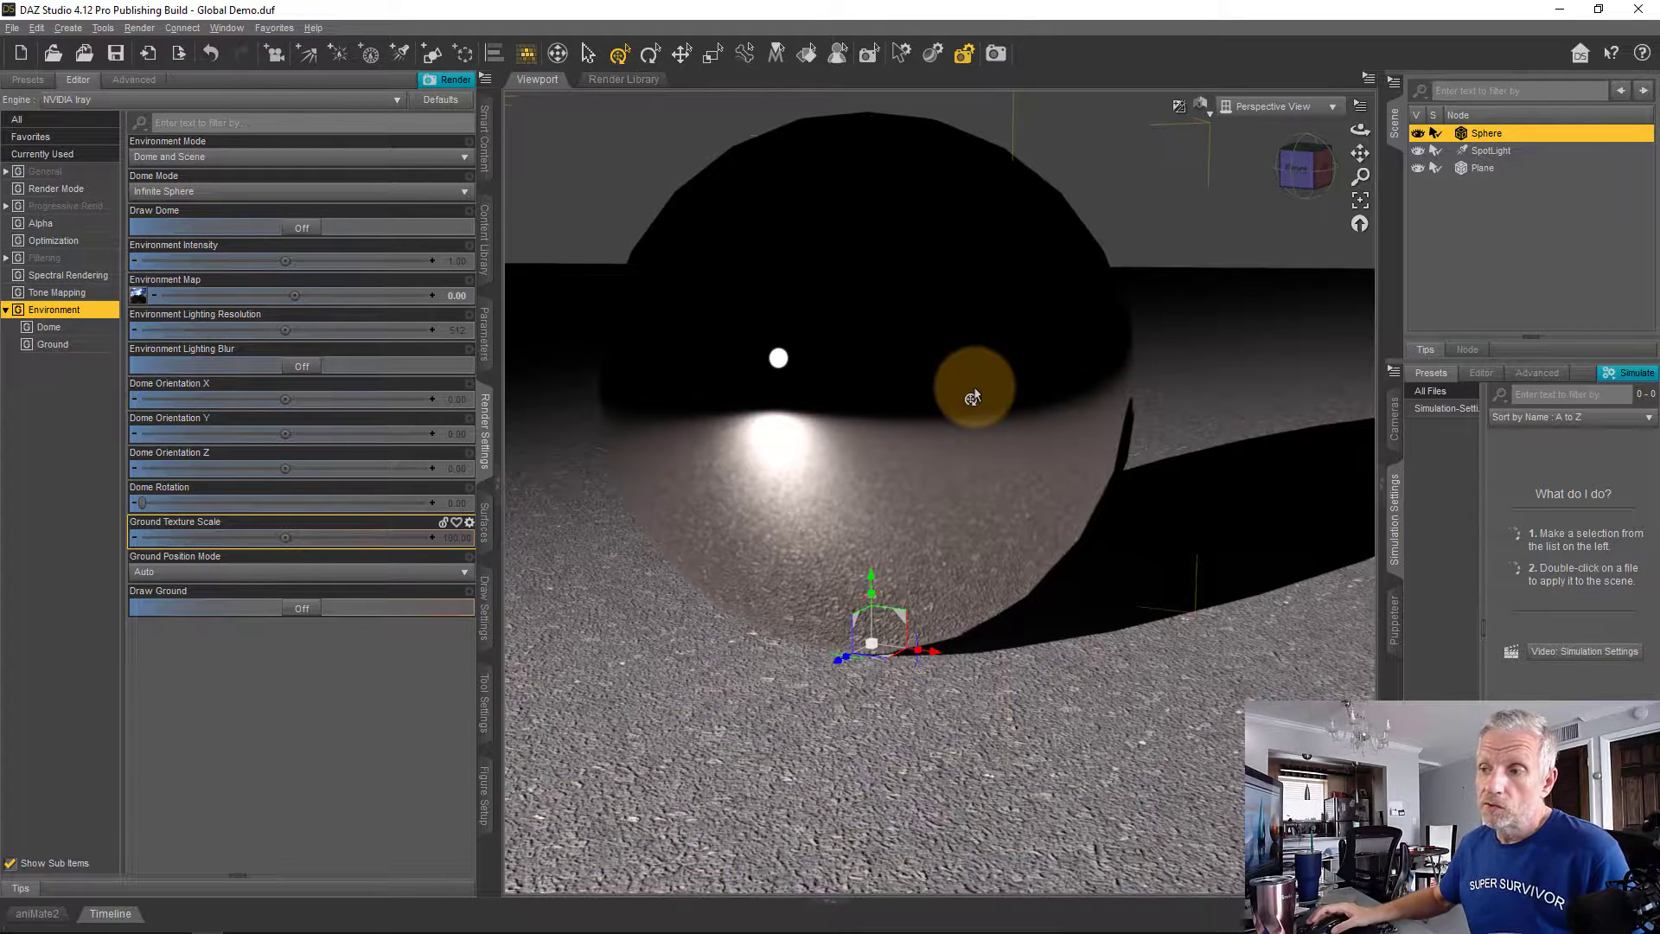
middle_drag(974, 387, 976, 395)
scroll(1003, 446, down, 5)
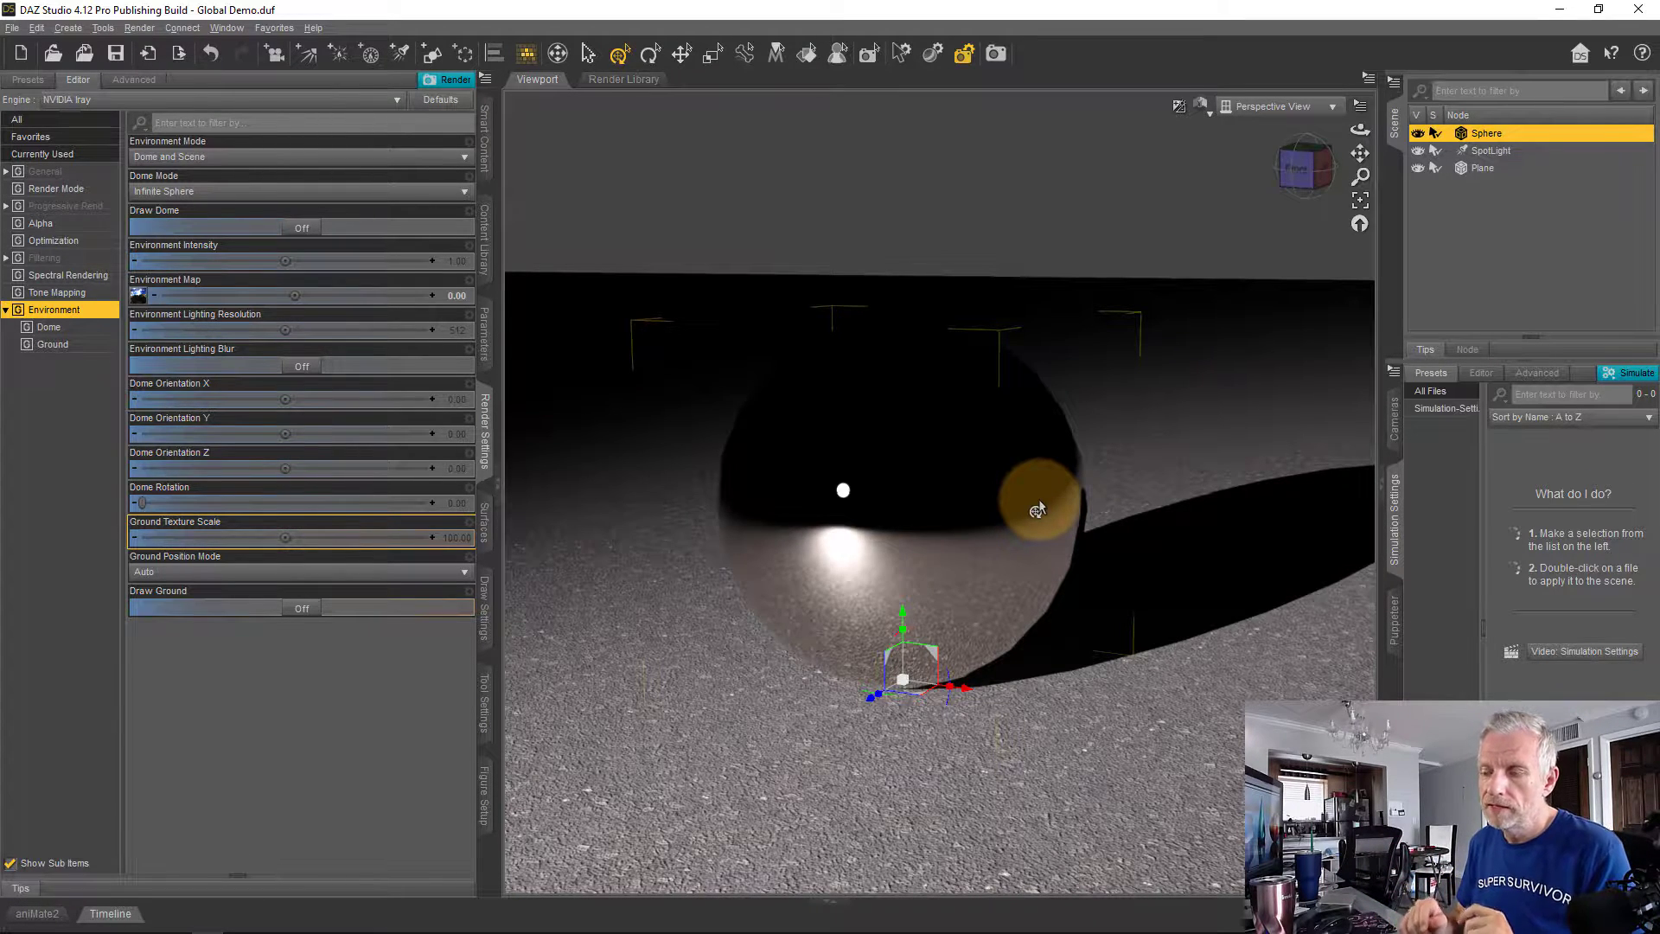
drag(1015, 522, 1105, 540)
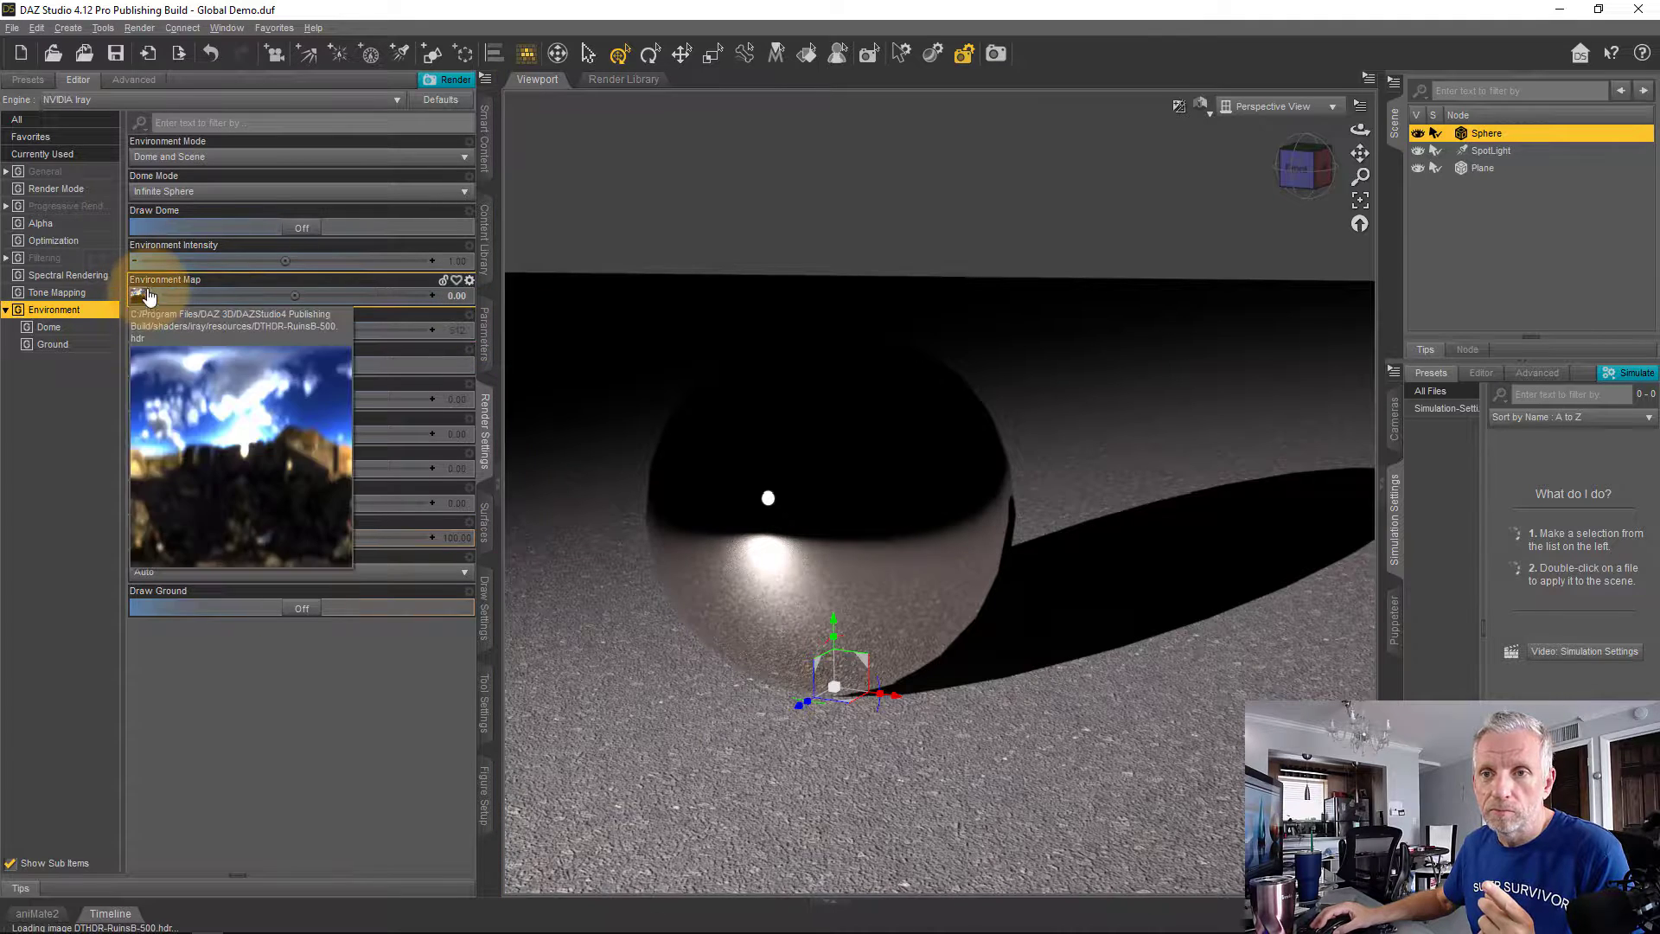
- Set the Environment Map value to 2 to light the scene with both the HDR image and the spotlight
click(454, 295)
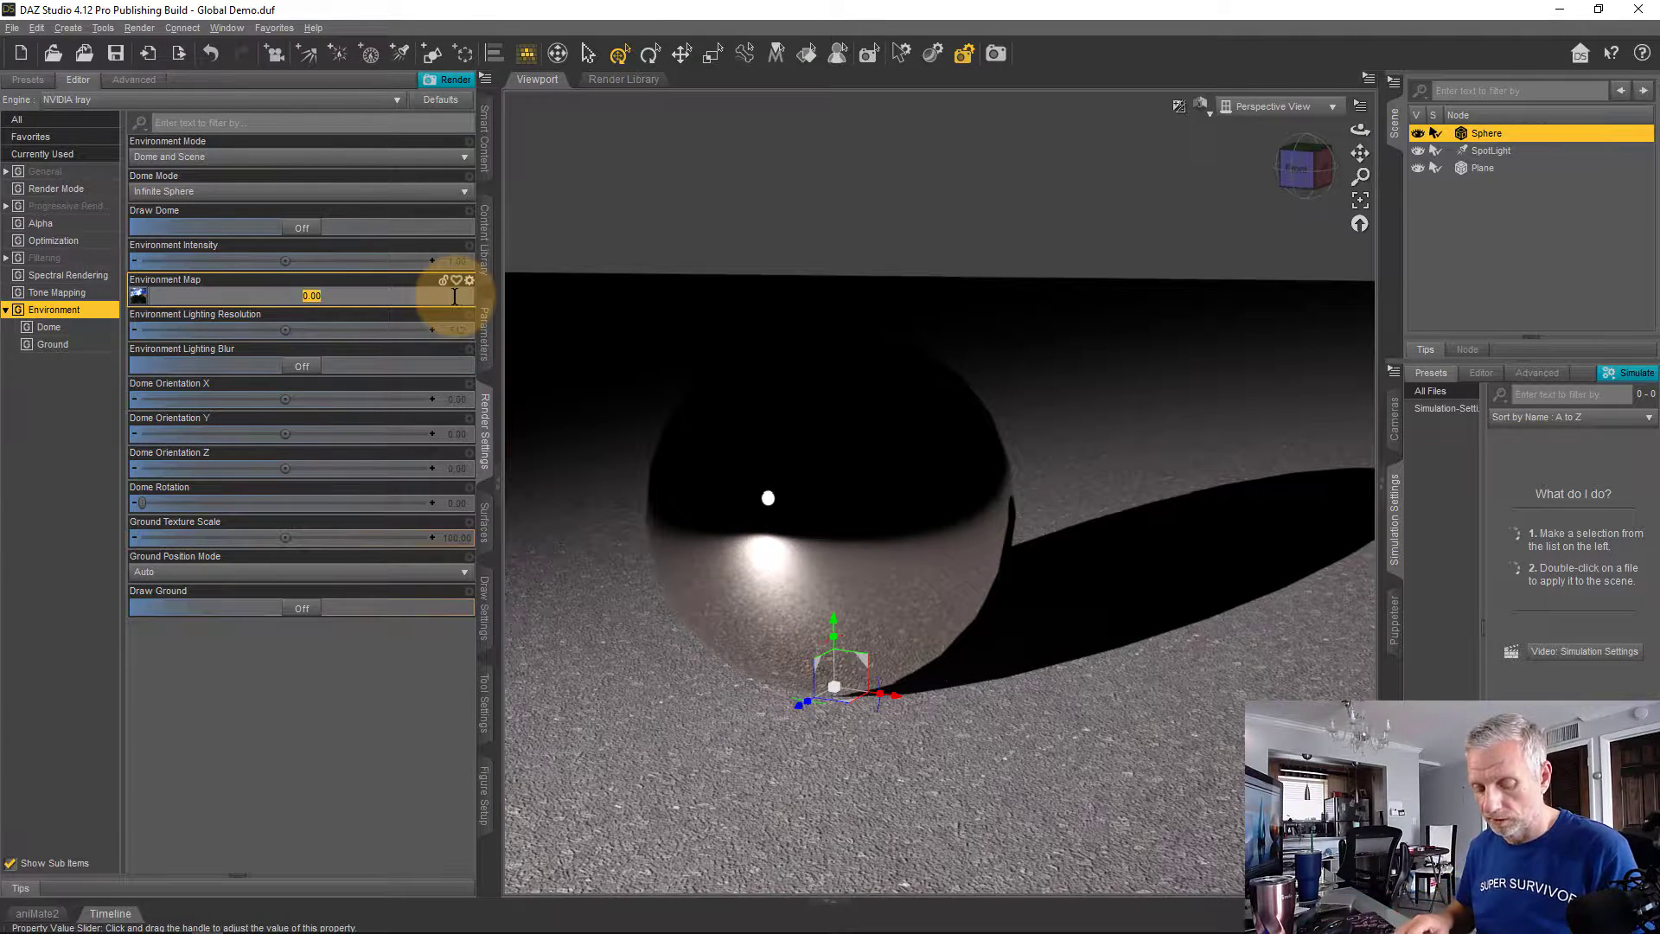
text(2)
key(Return)
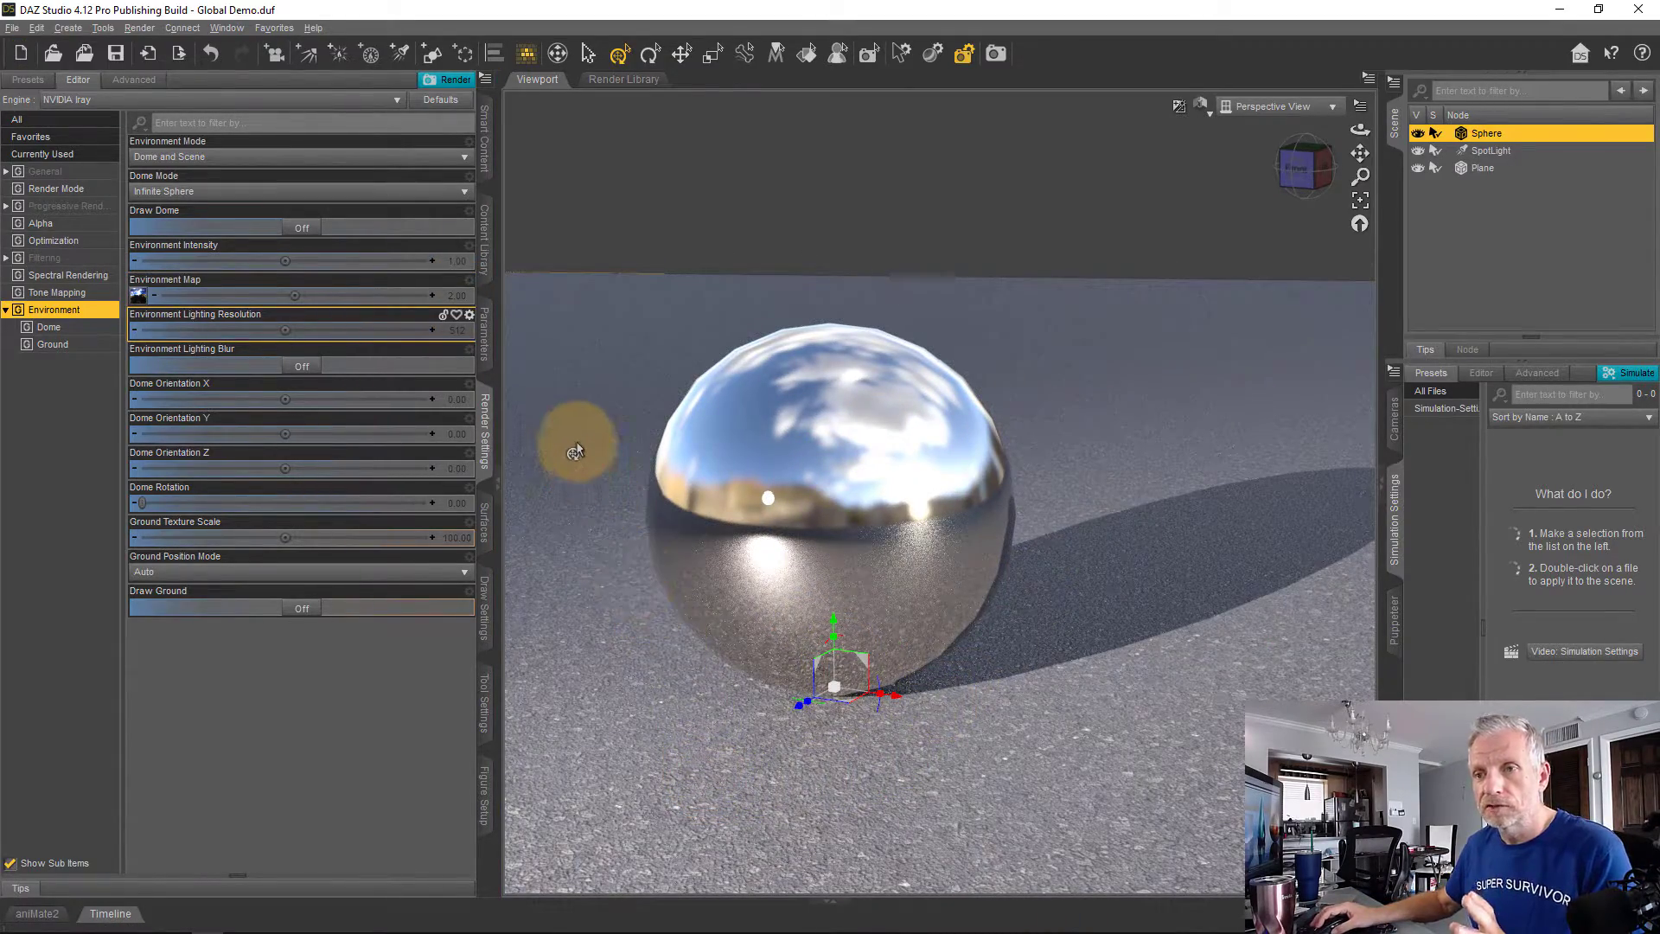
- Lower the Environment Map value to 0.5
click(453, 294)
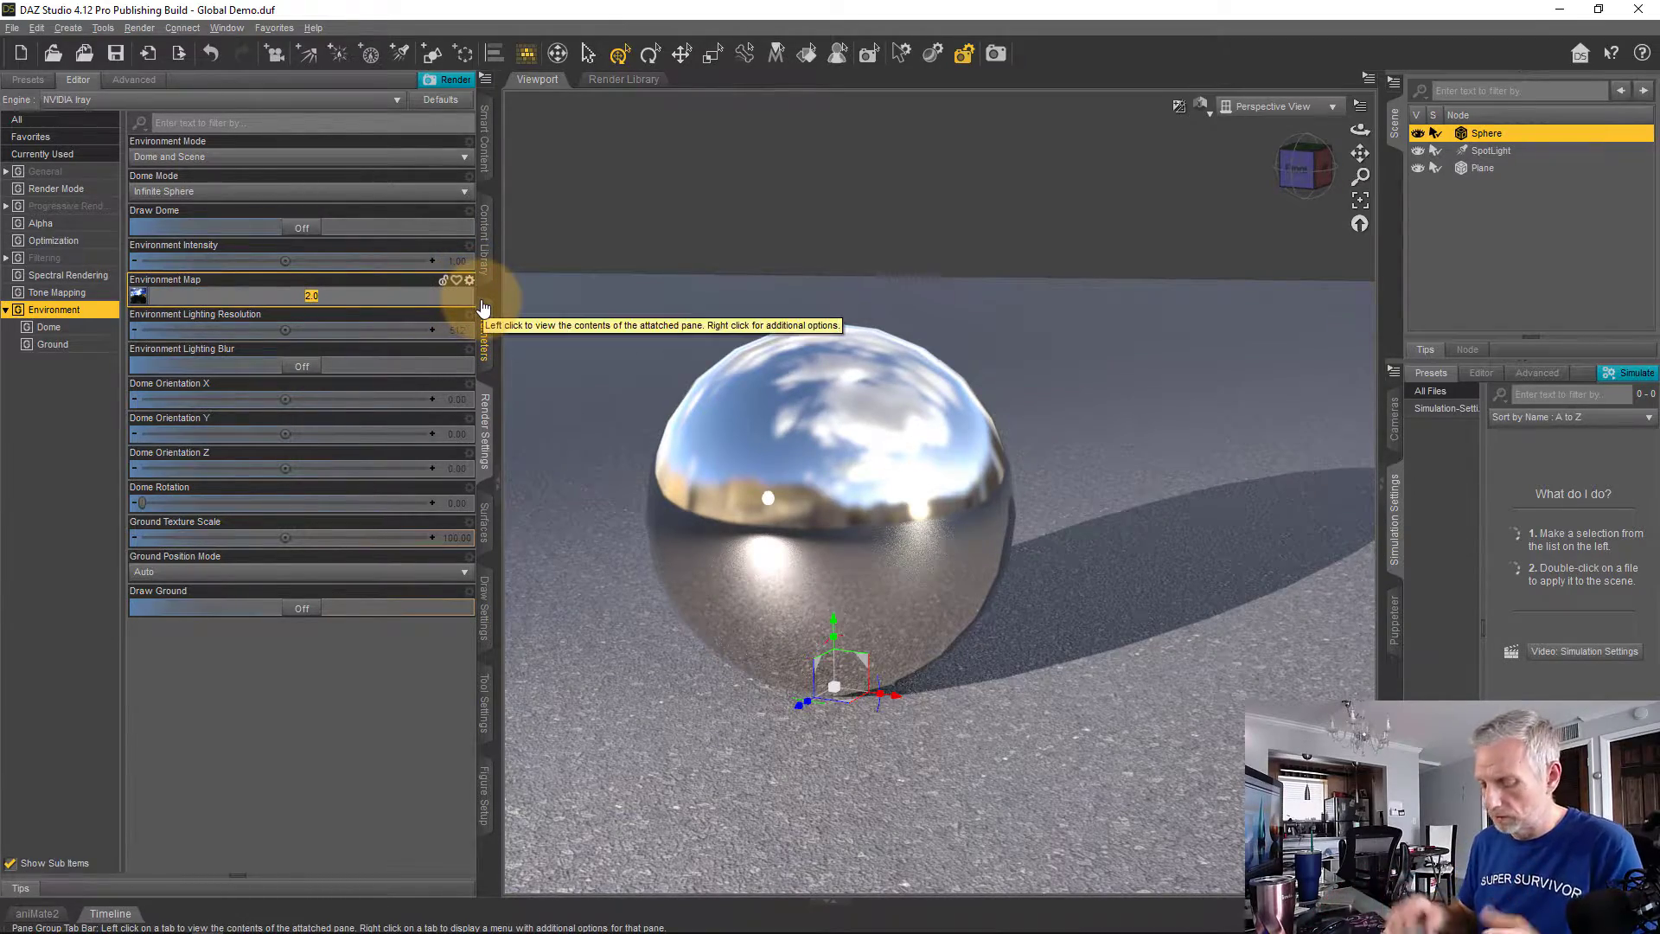
text(0.5)
key(Return)
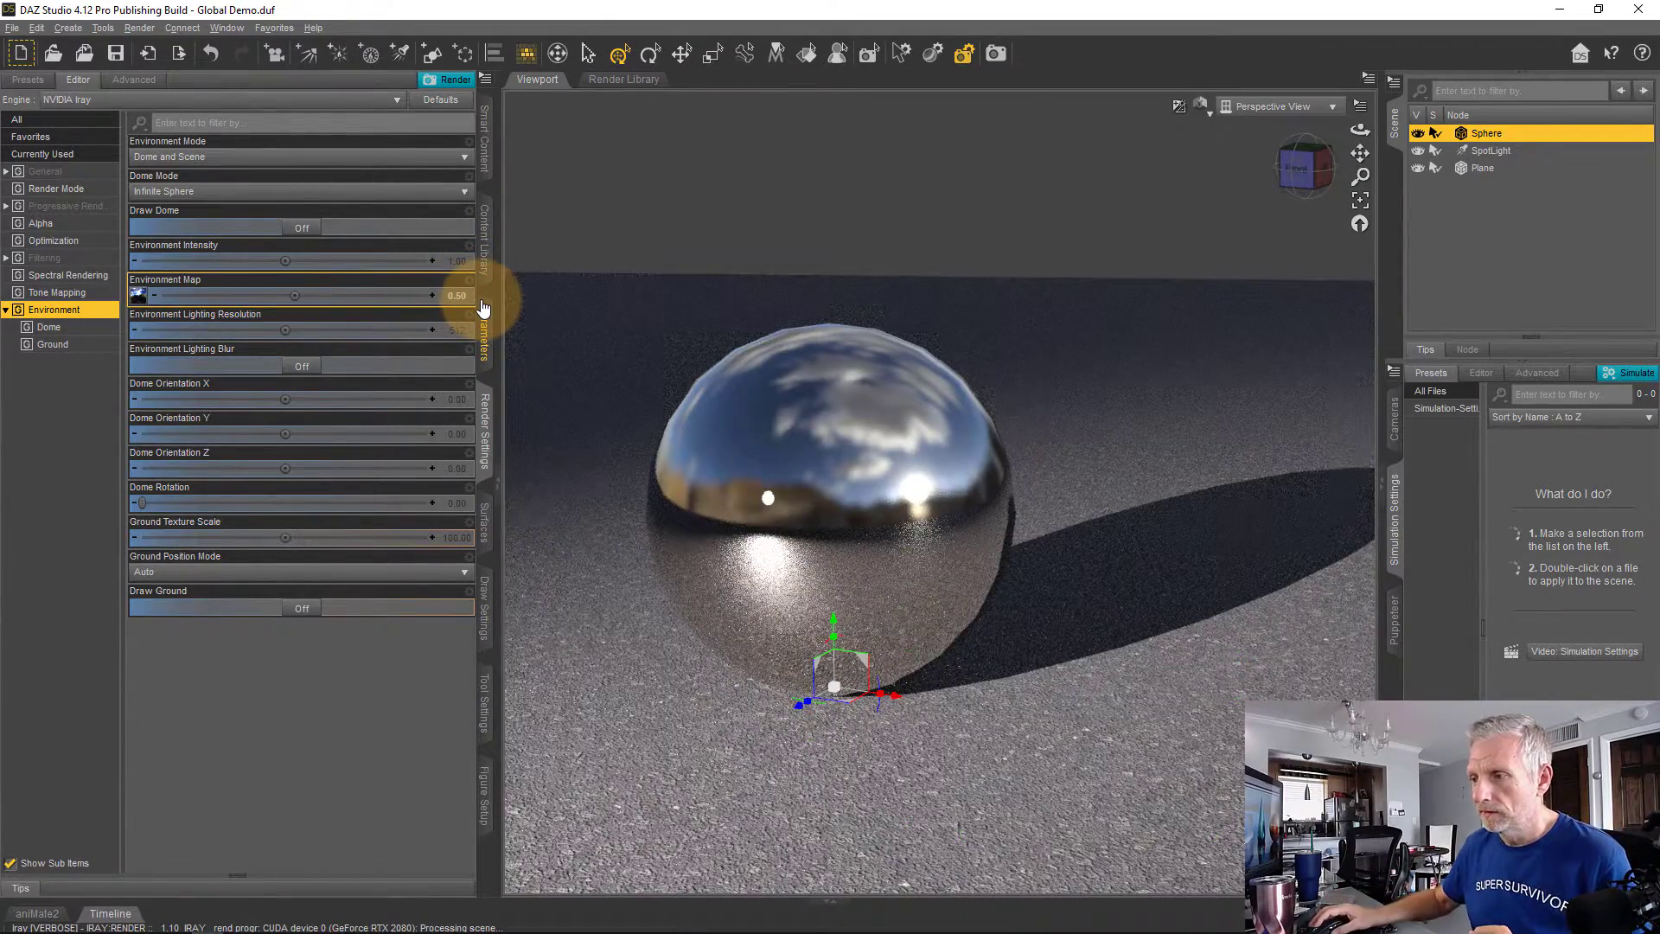
- Reduce the Environment Map value to 0.2
click(458, 294)
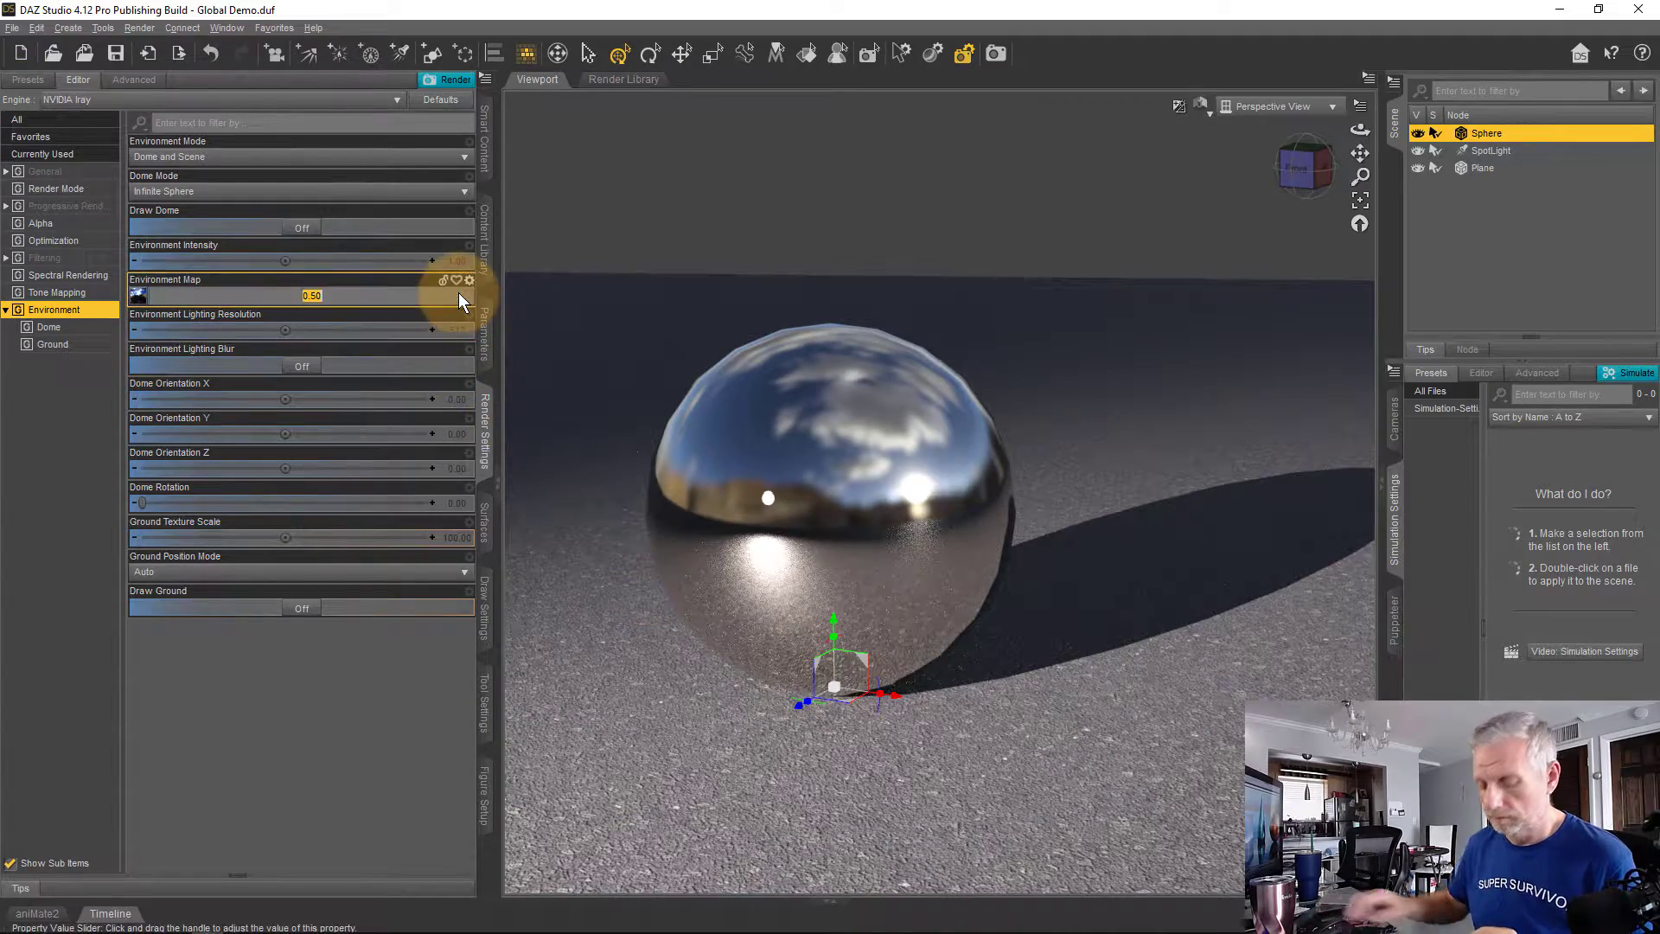
text(0.2)
key(Return)
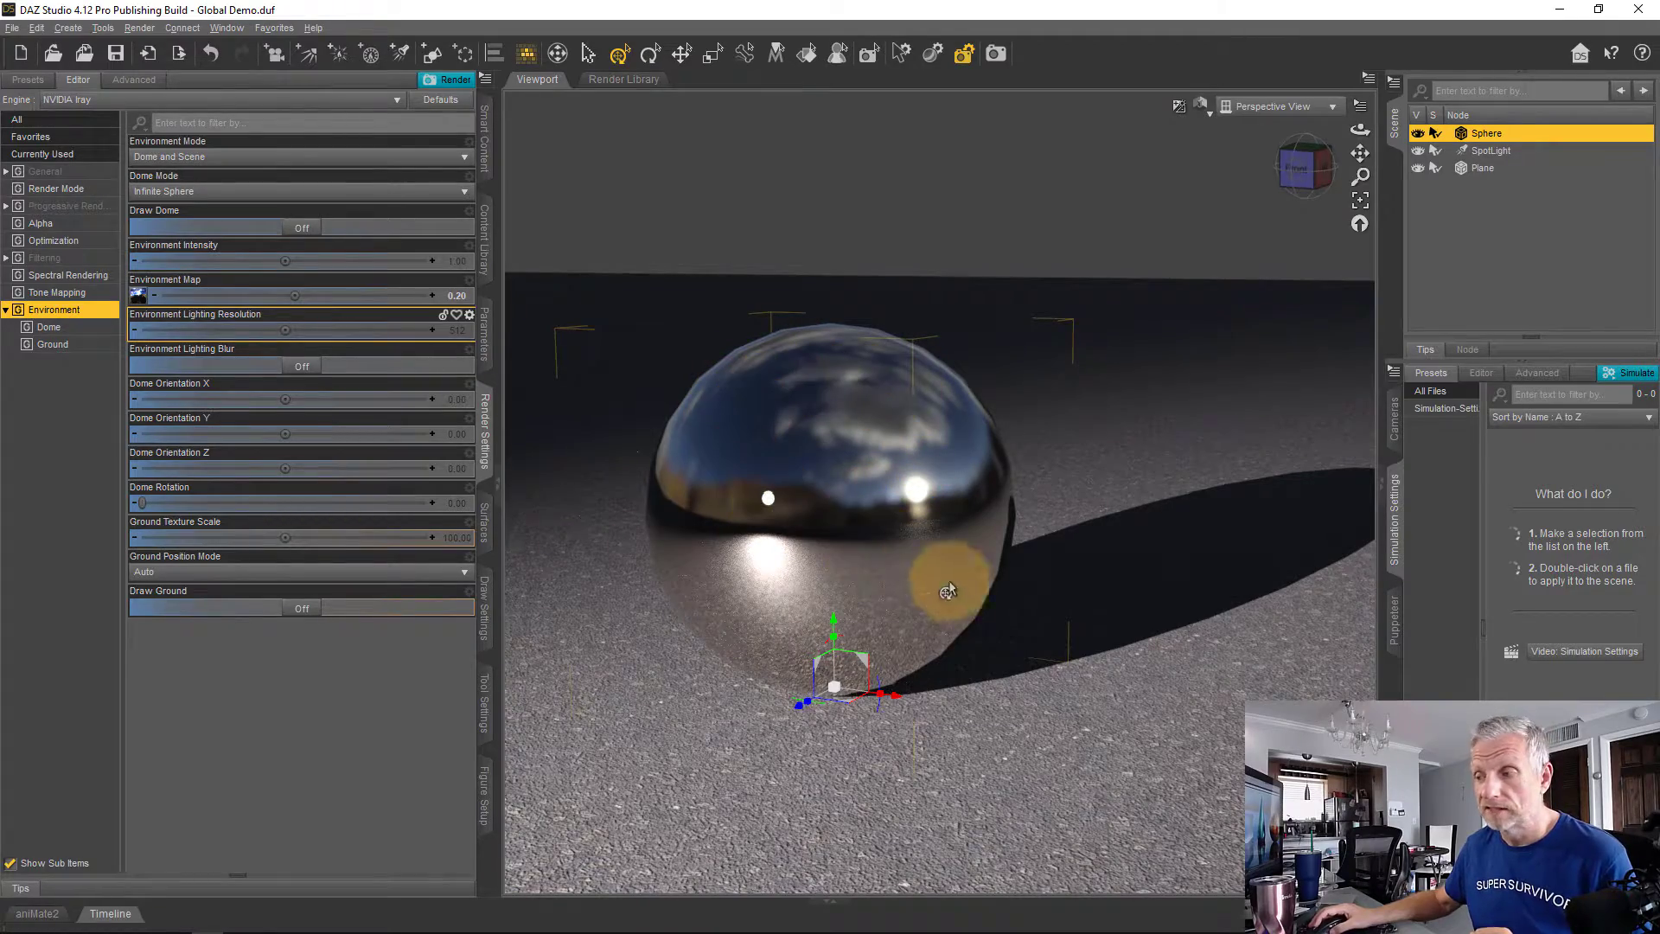
- Examine the sphere's reflections and the darkness of its shadow on the plane at close and wide range
ctrl+alt+drag(945, 700, 951, 740)
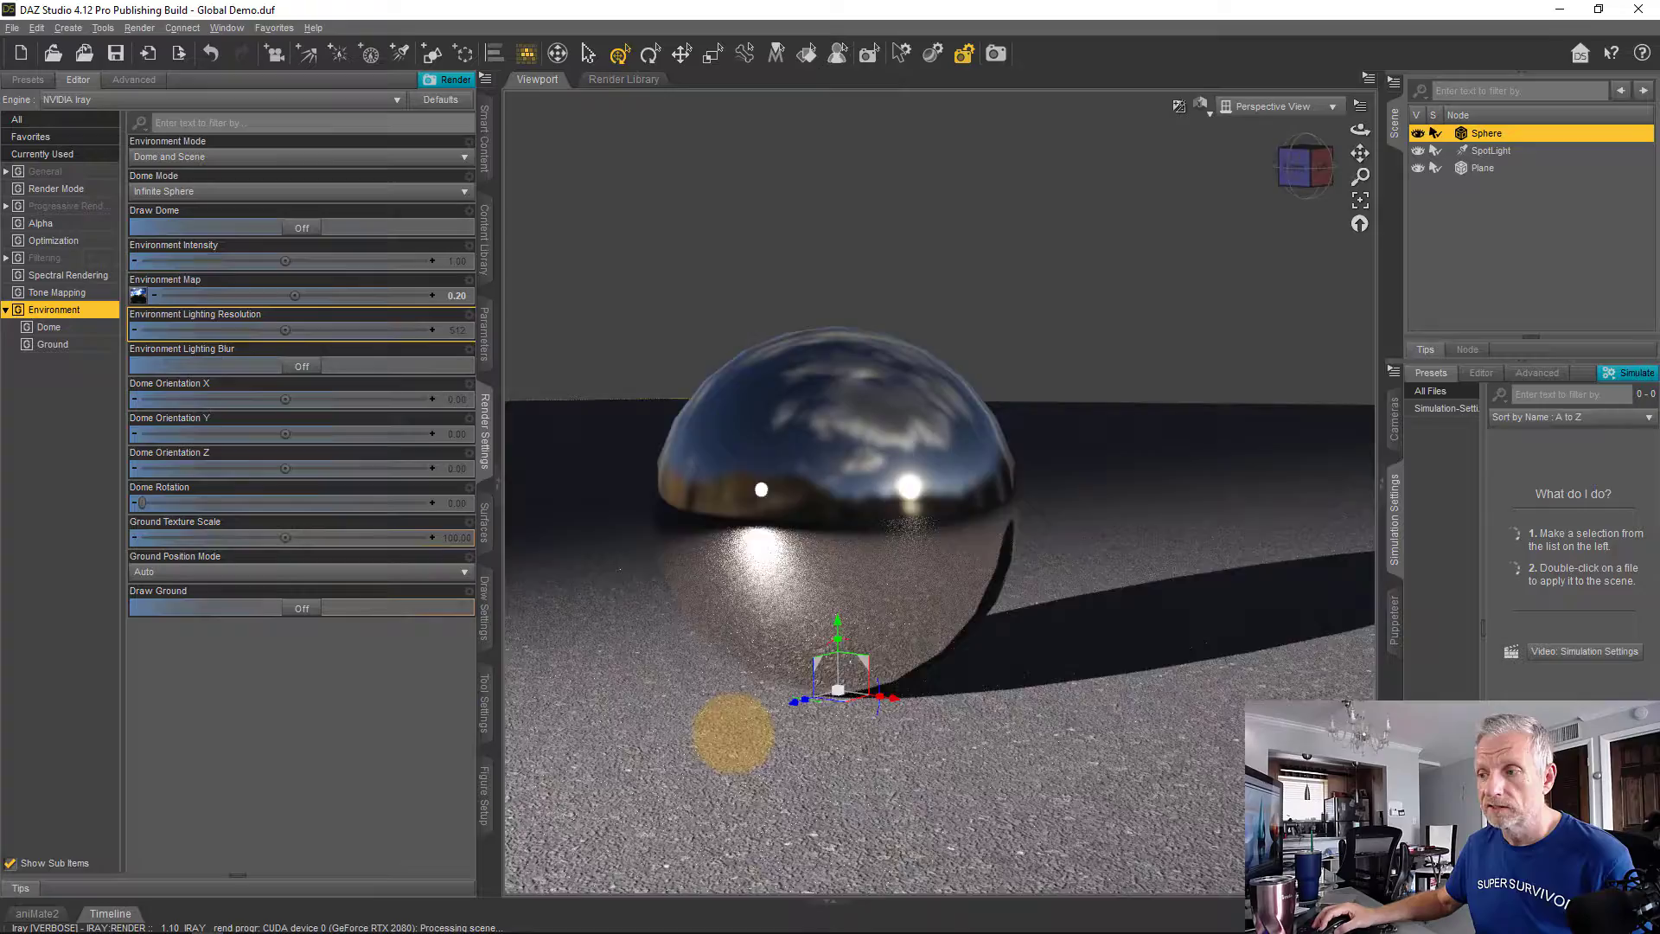
ctrl+alt+drag(738, 733, 797, 604)
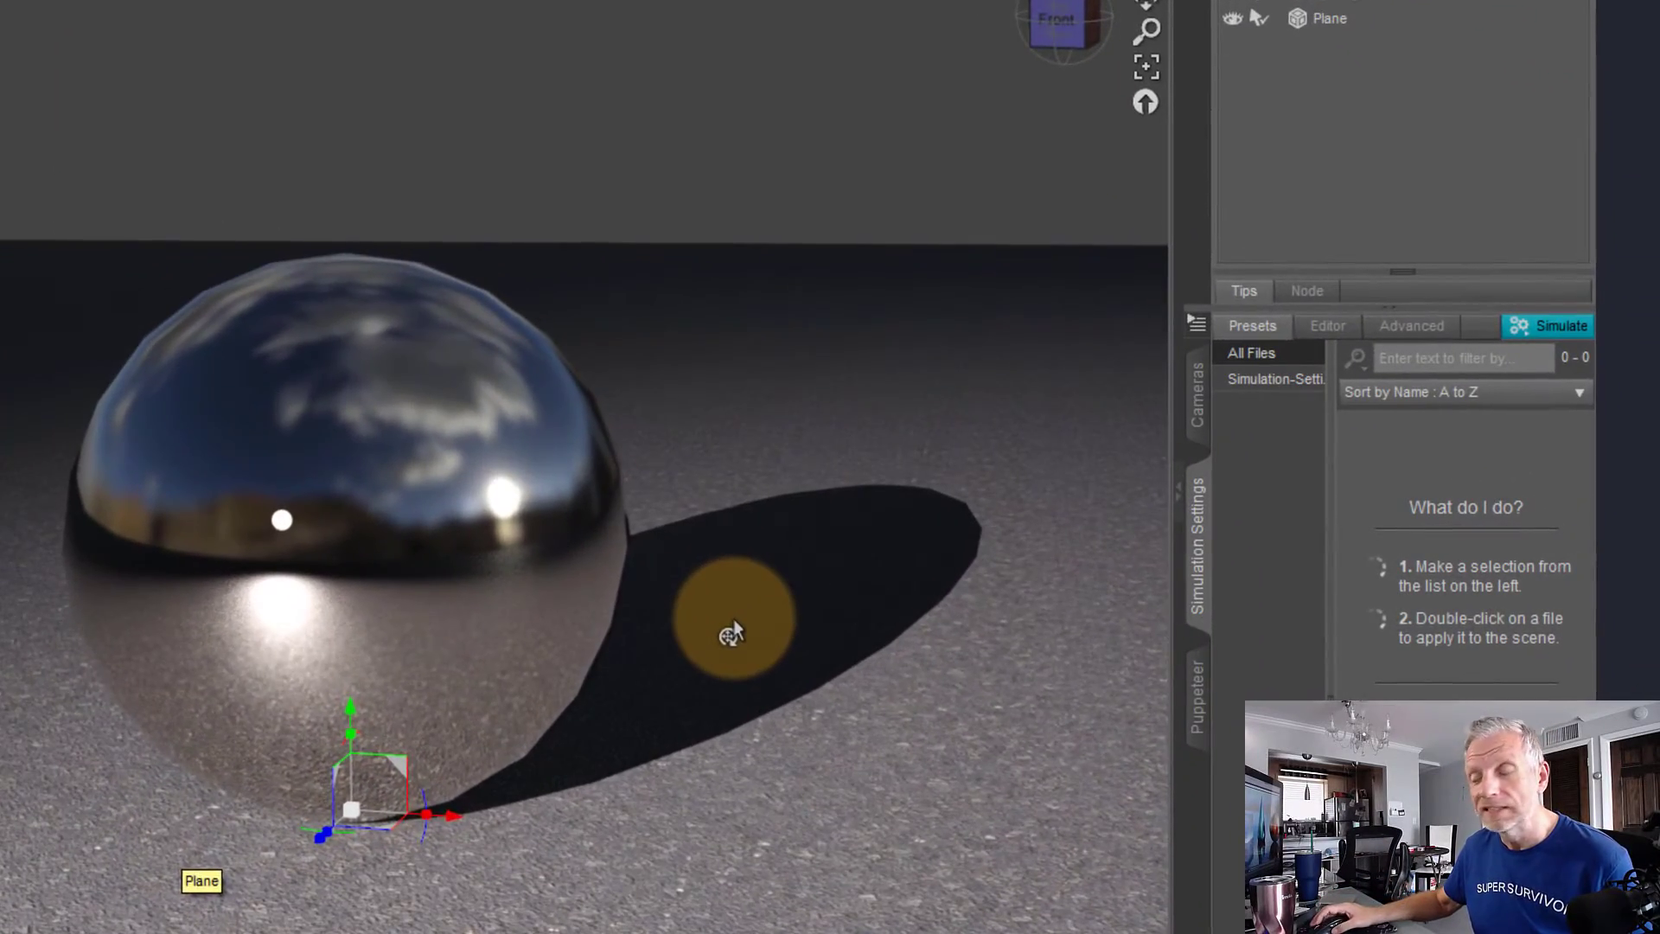
scroll(1085, 569, down, 4)
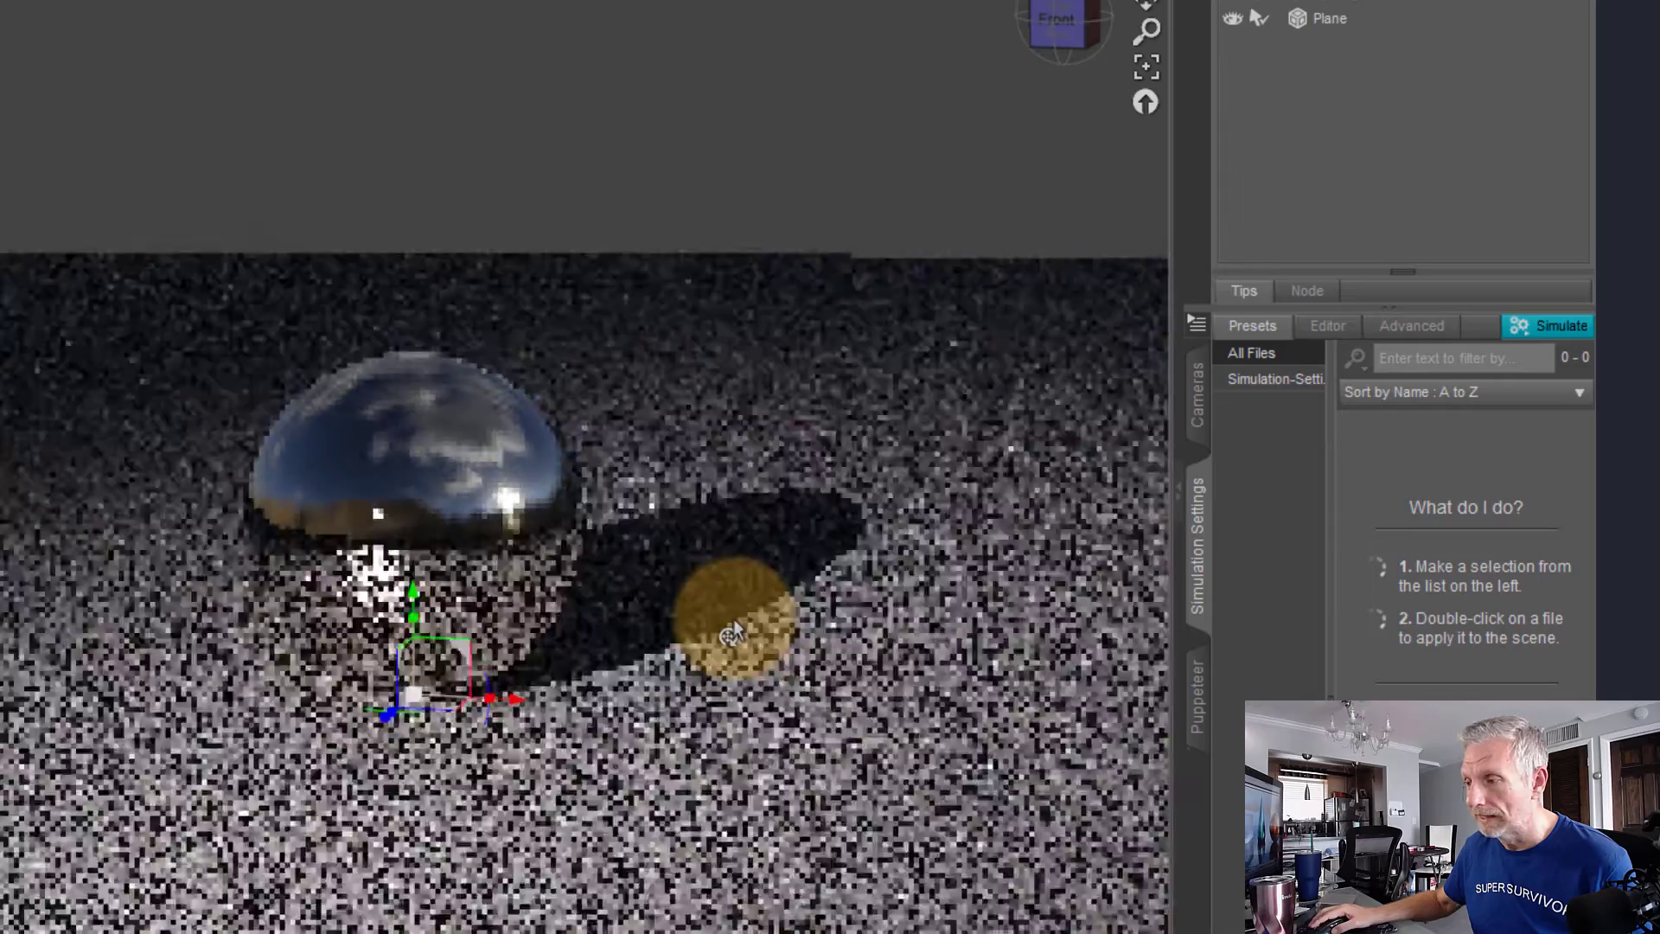
scroll(730, 630, up, 6)
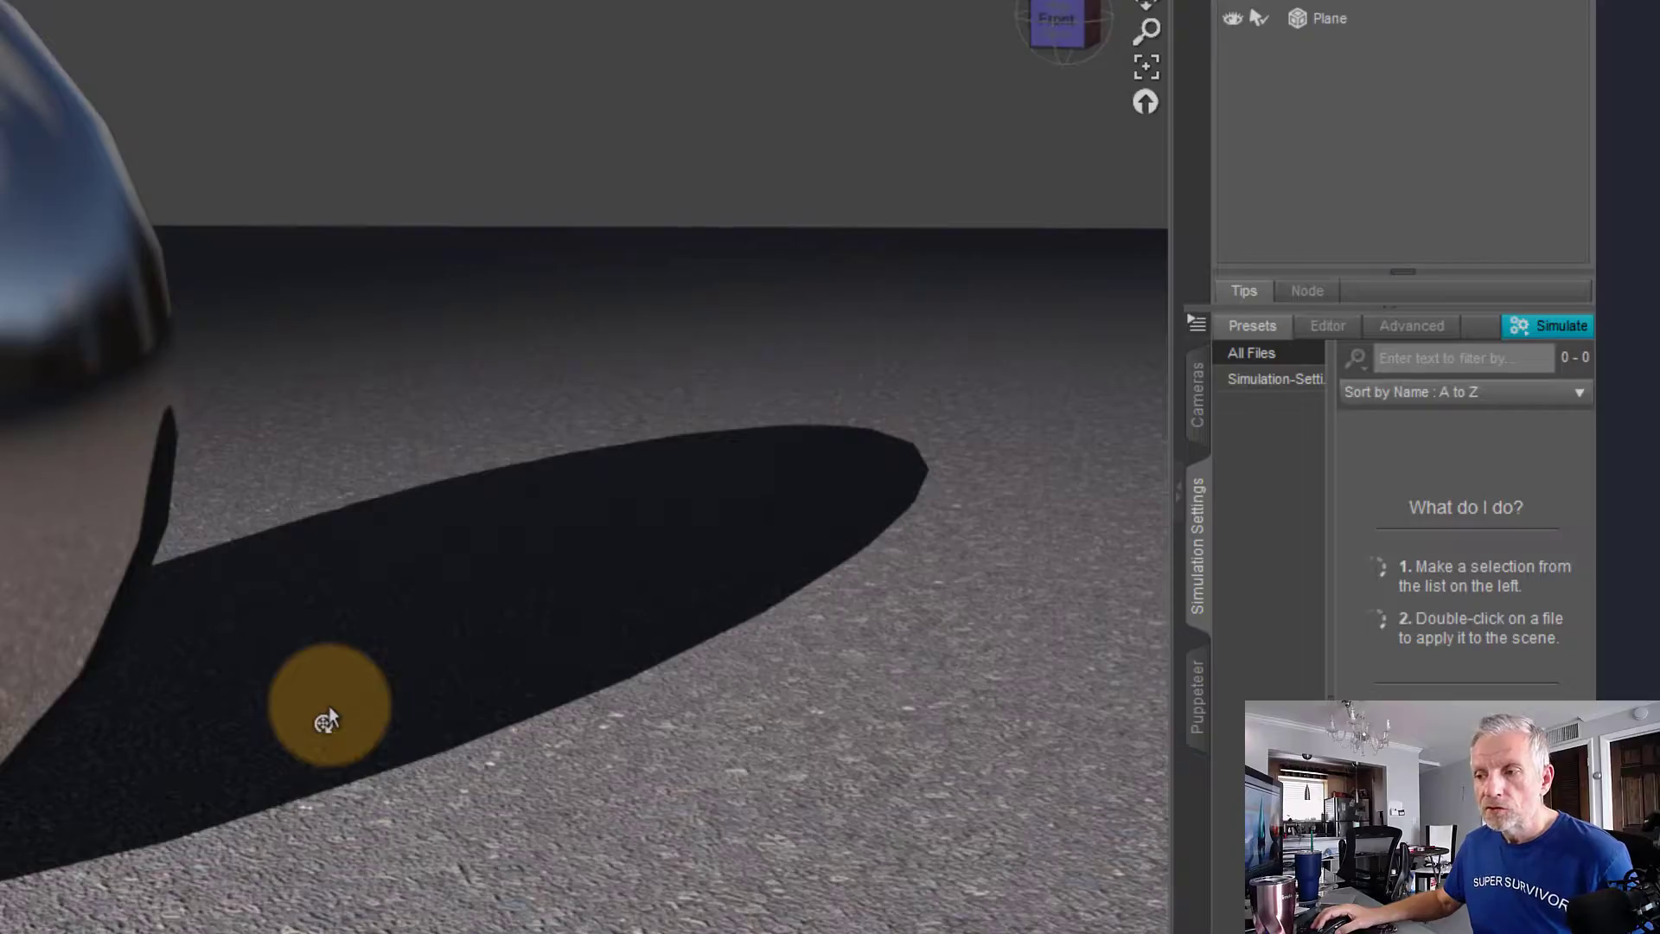
scroll(328, 706, down, 6)
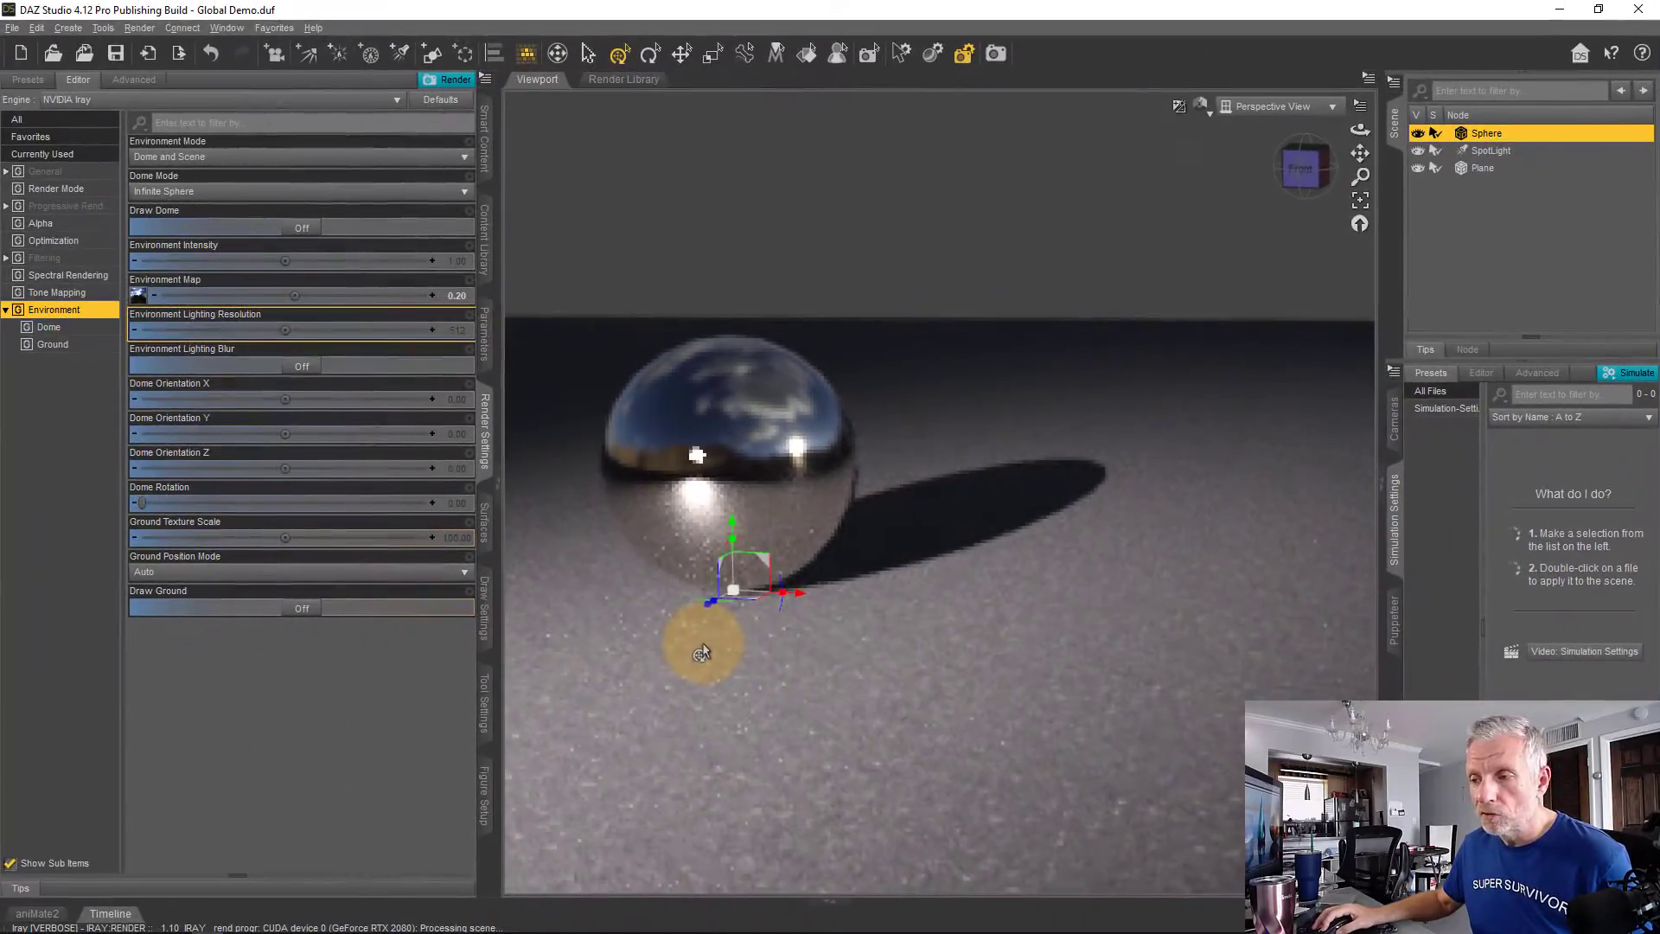
middle_drag(155, 735, 160, 730)
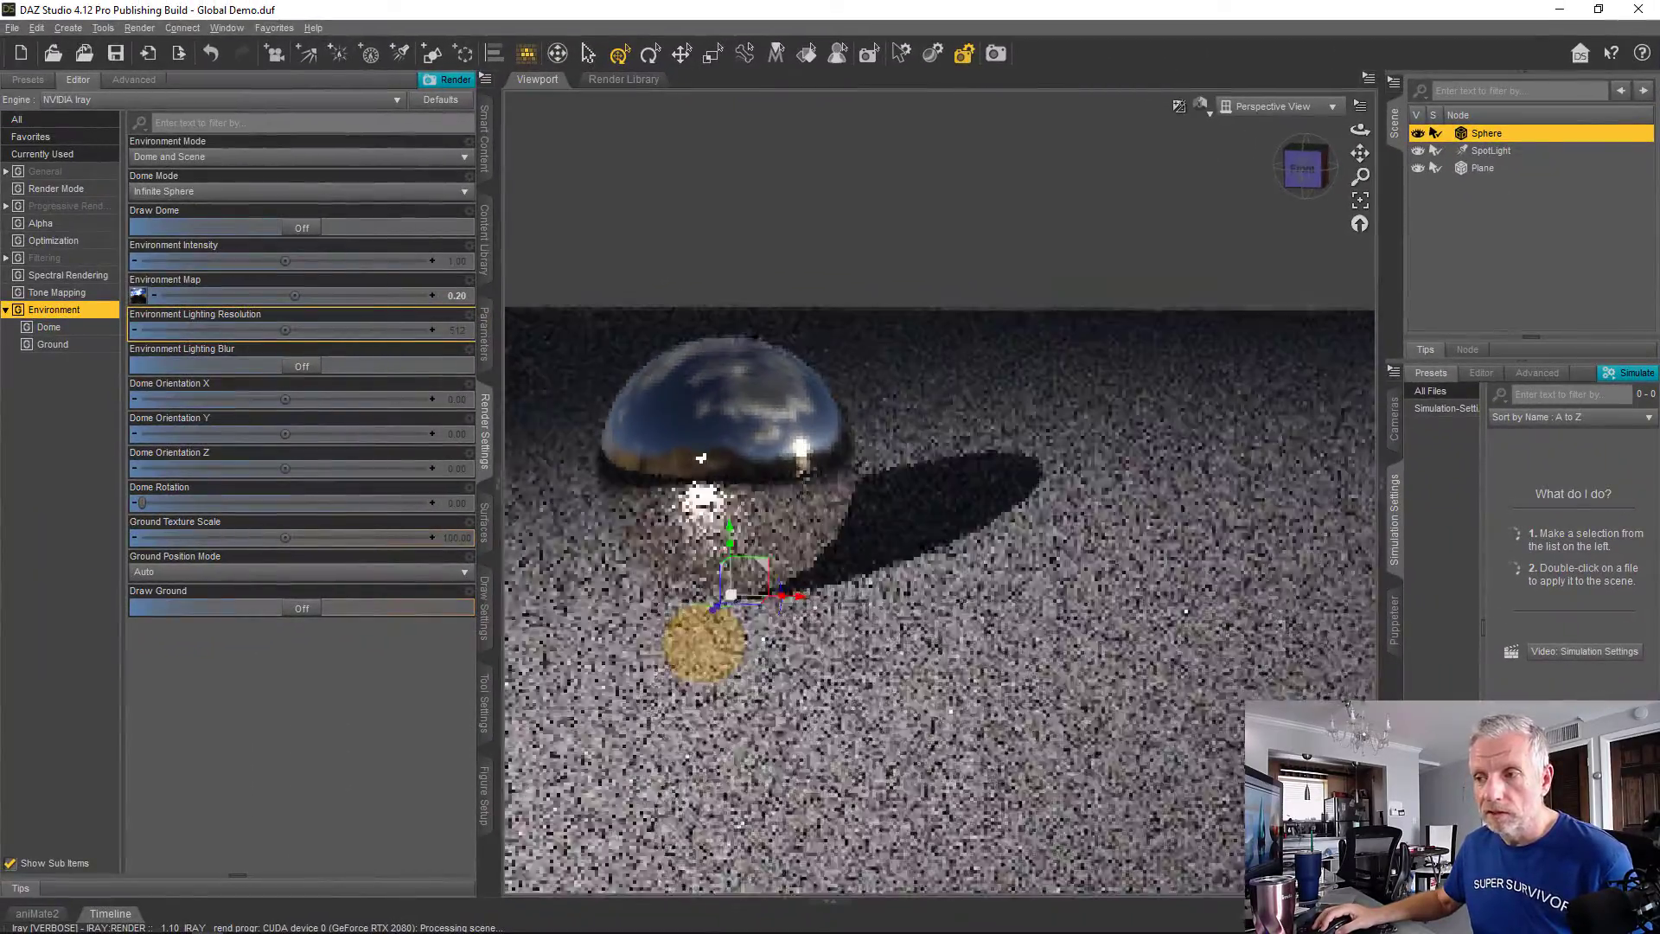
- Hide the spotlight in the scene so that only the environment map lights the sphere
middle_drag(704, 643, 701, 649)
middle_drag(576, 640, 562, 631)
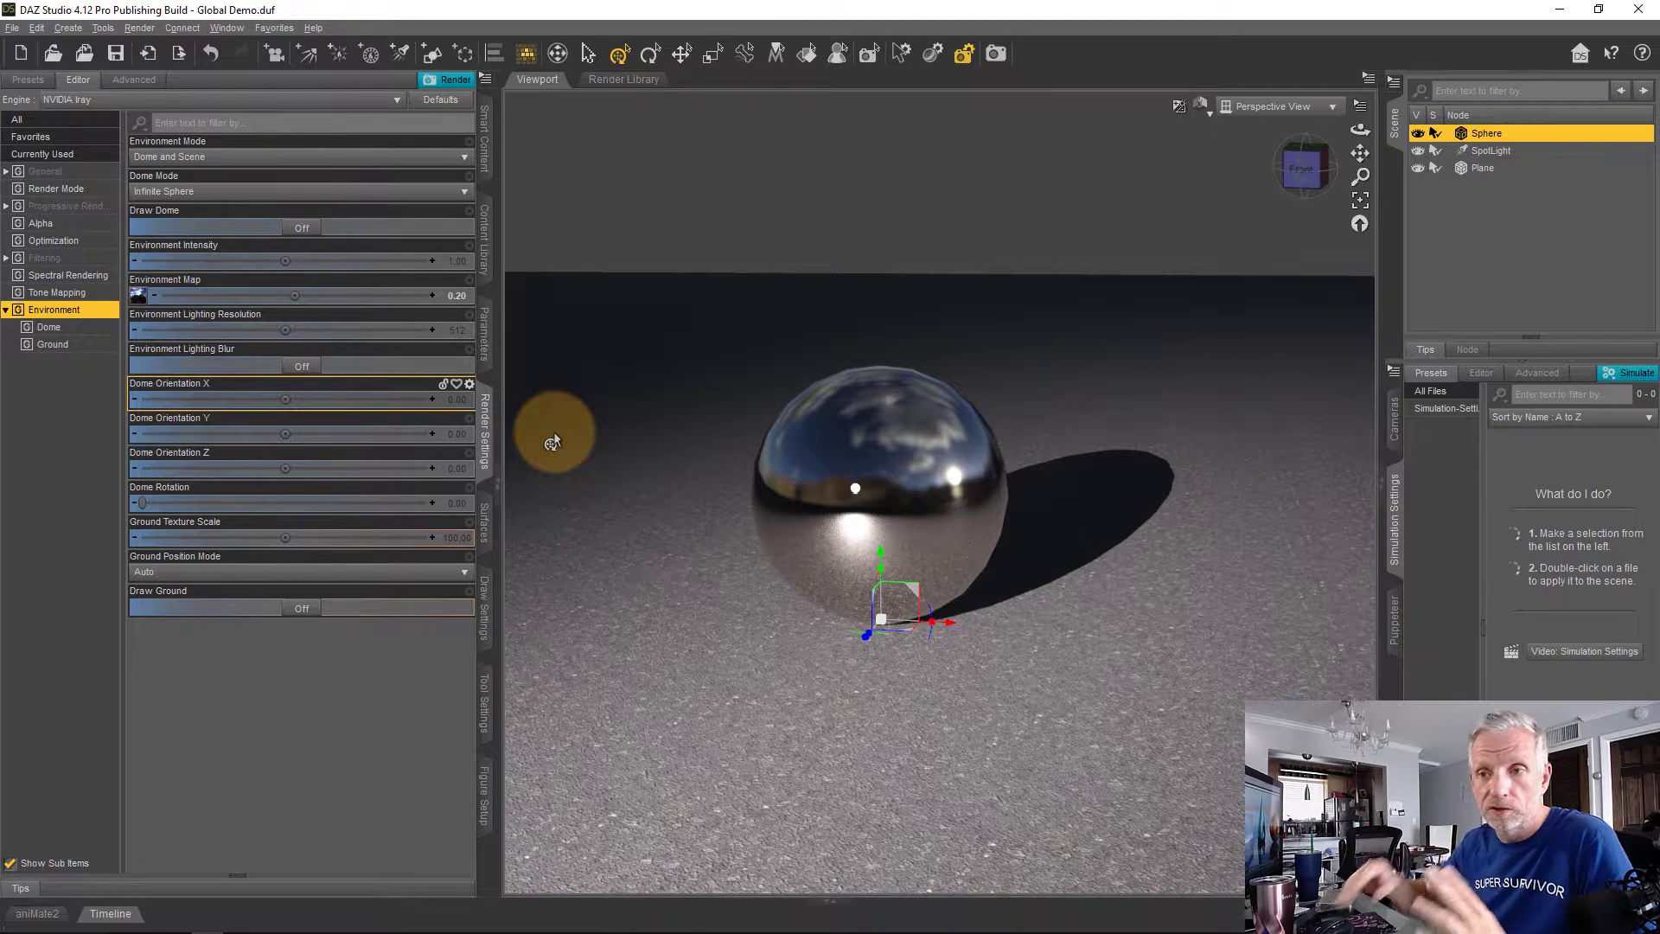
click(1416, 150)
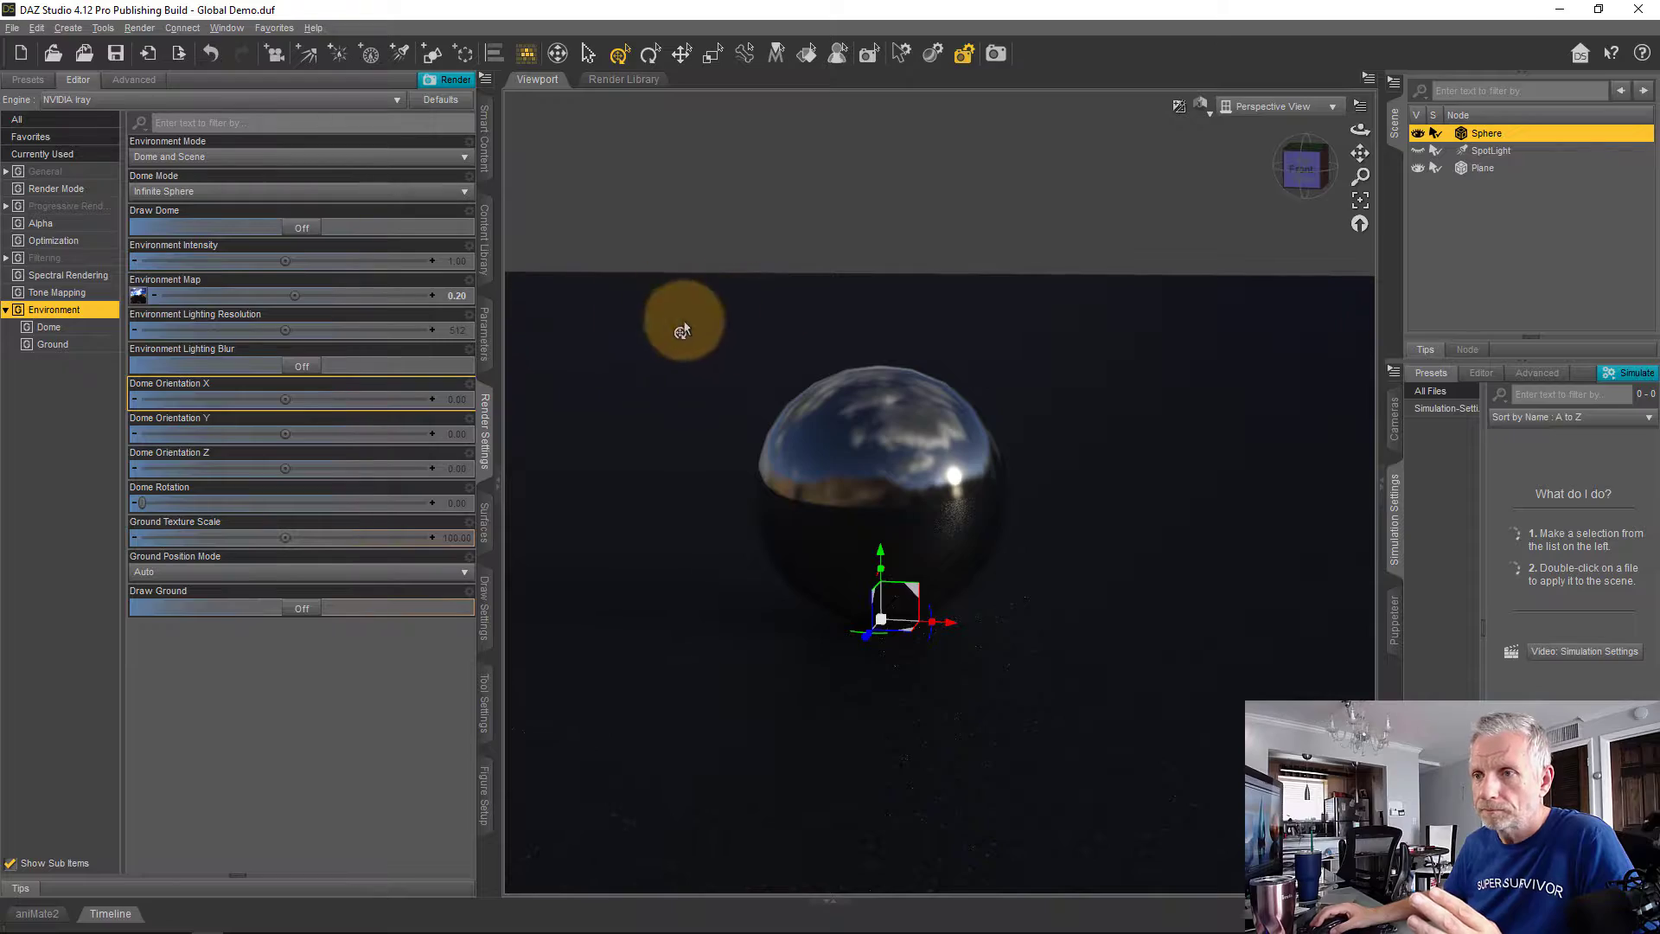
- Set the Environment Map value to 2 with the spotlight hidden
click(451, 298)
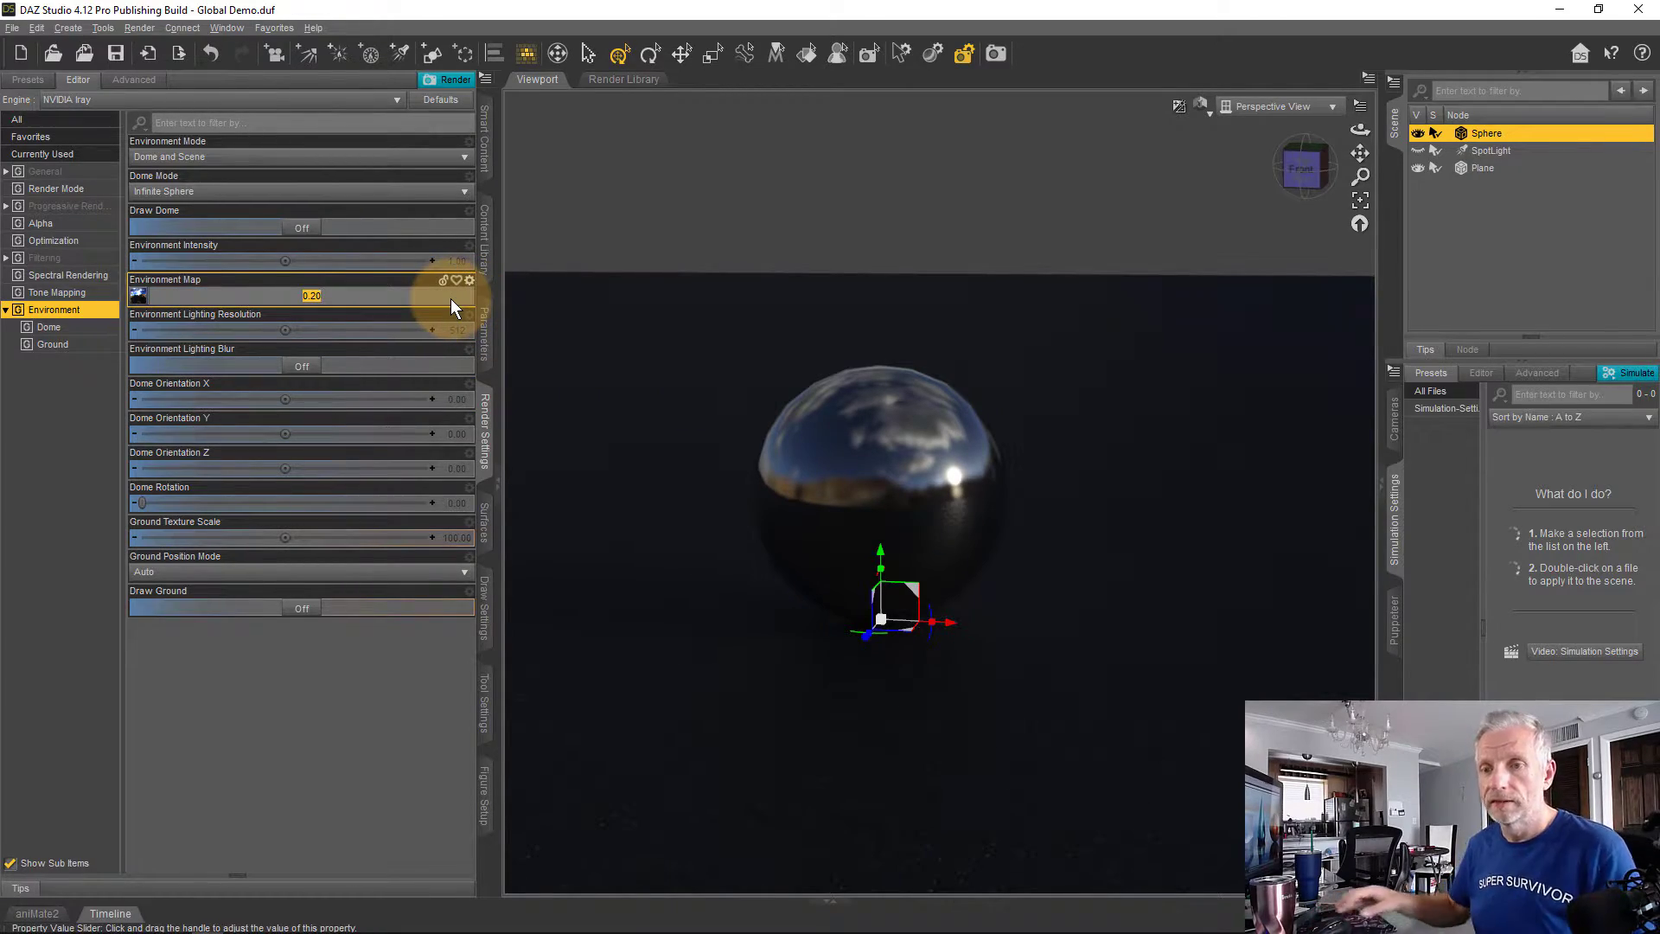
text(2)
key(Return)
click(733, 478)
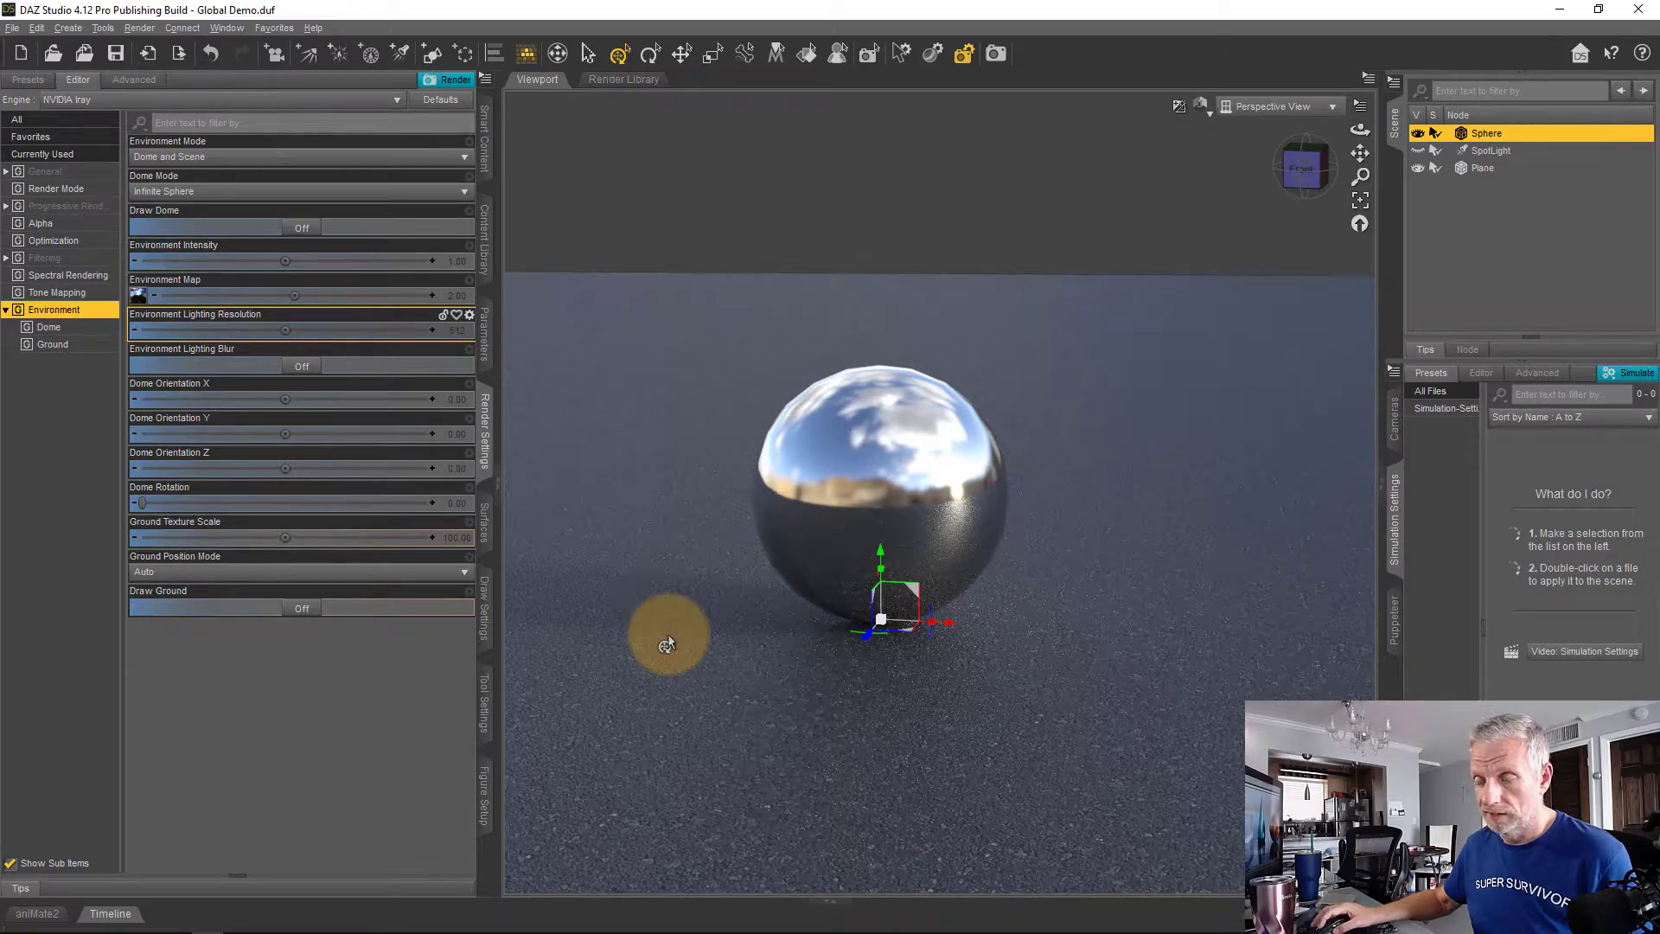
- Hide the chrome sphere, leaving the plane visible in the scene
mouse_move(668, 660)
middle_down()
mouse_move(642, 663)
mouse_move(671, 657)
middle_up()
middle_drag(815, 563, 808, 686)
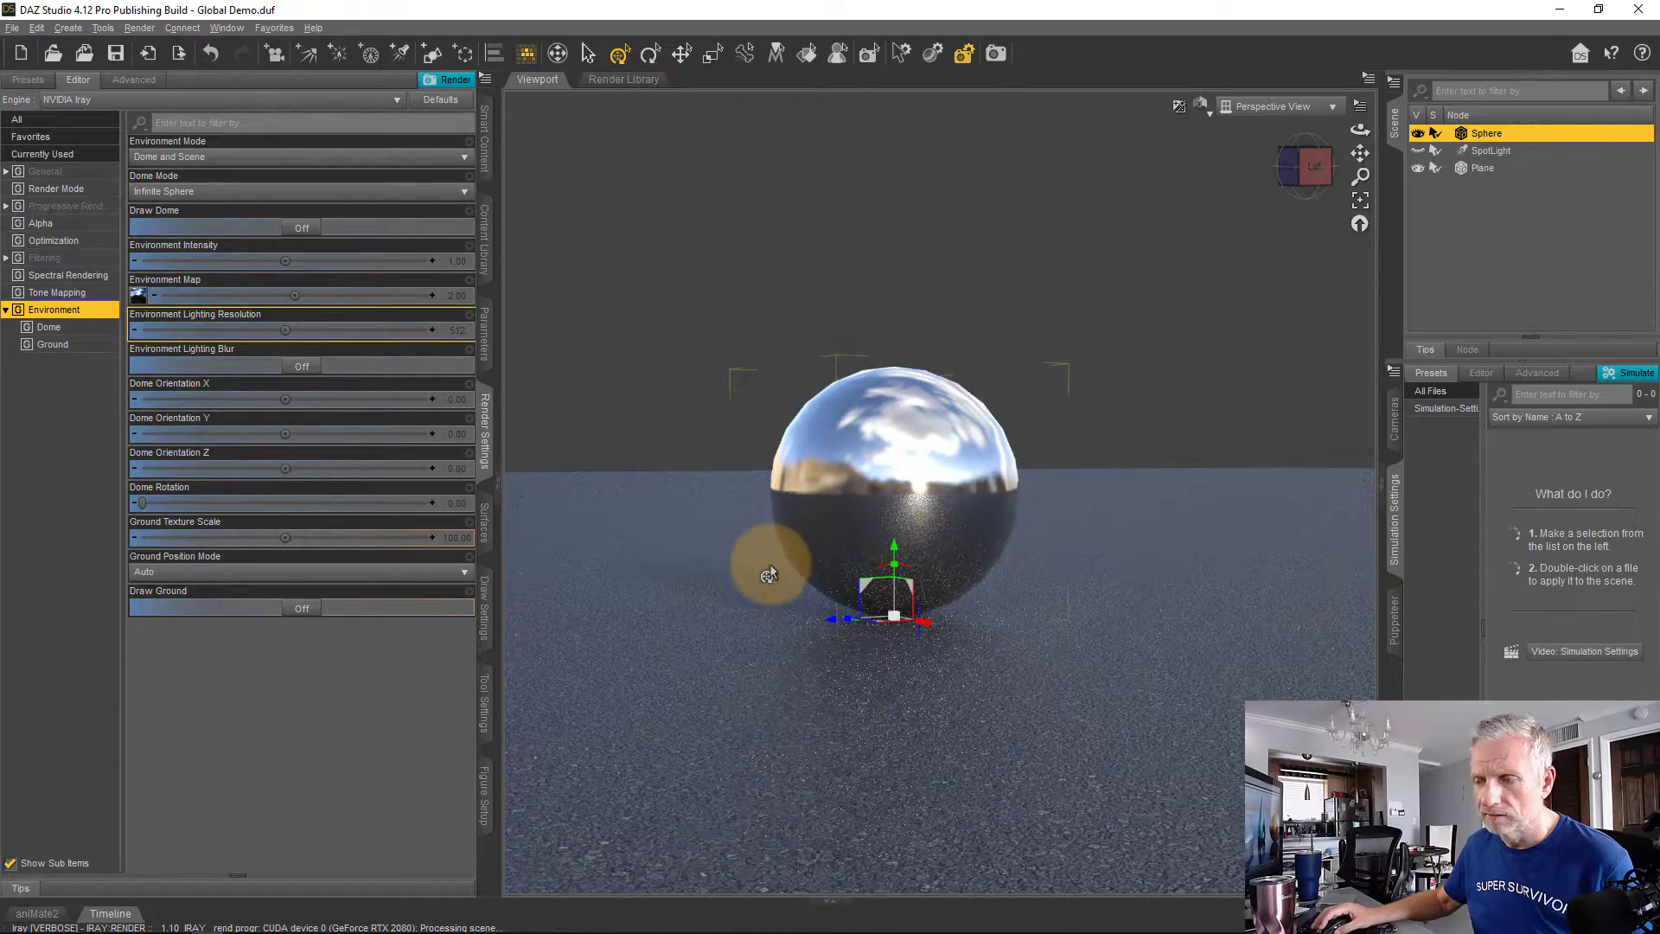
middle_drag(757, 588, 767, 552)
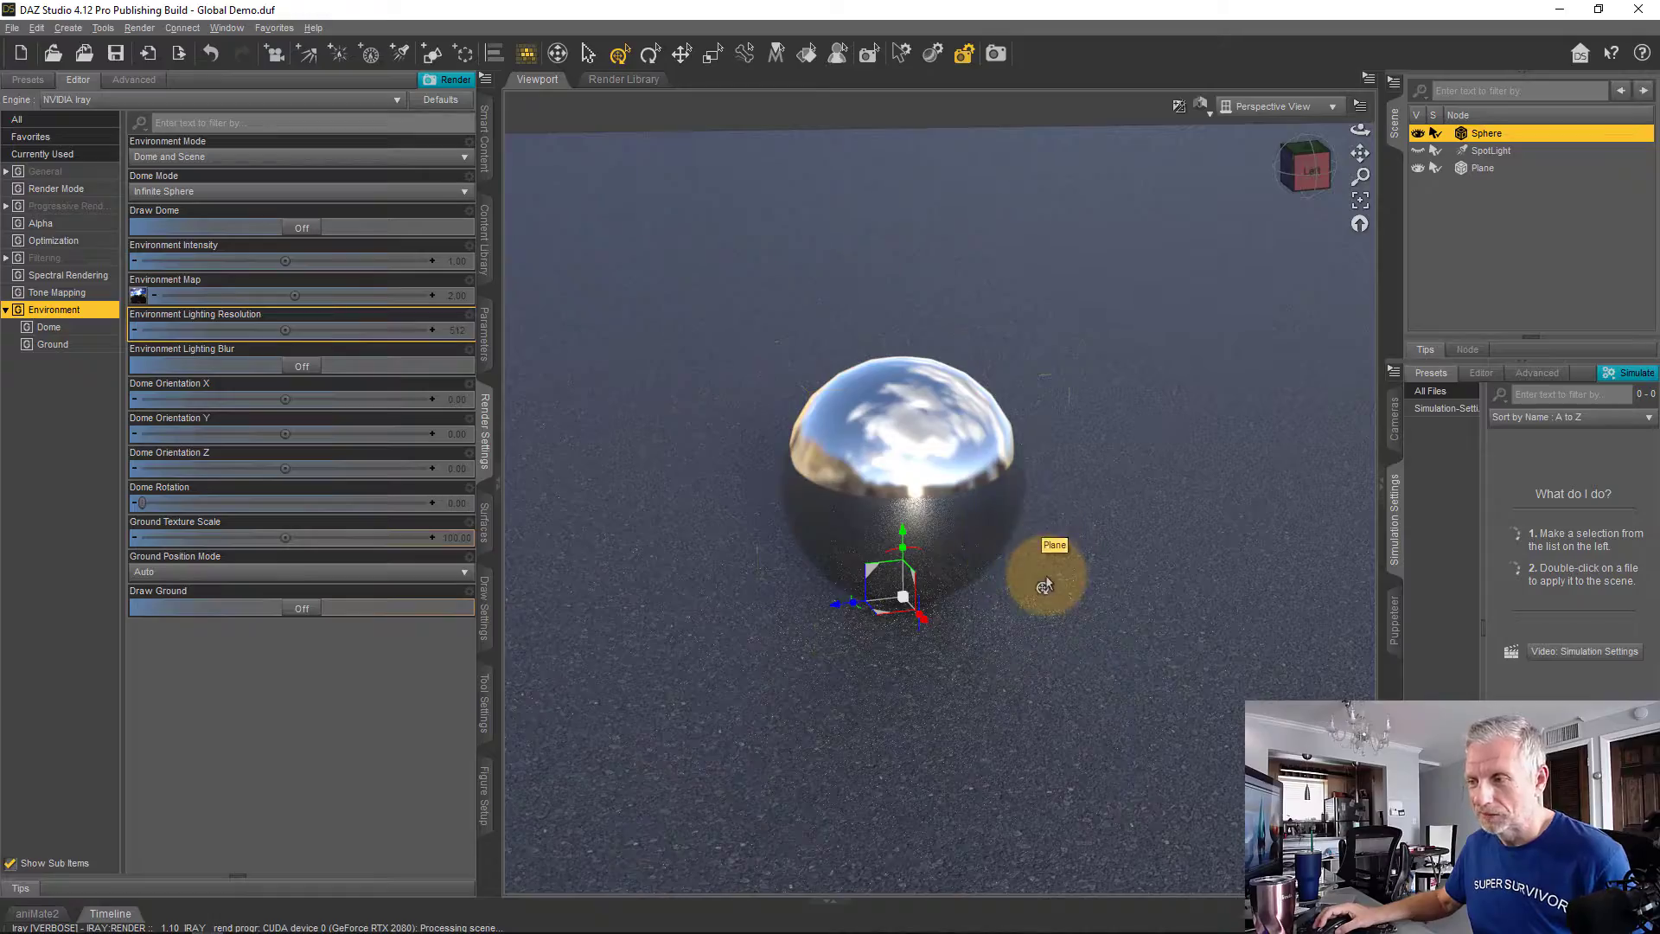
middle_drag(1044, 591, 1150, 508)
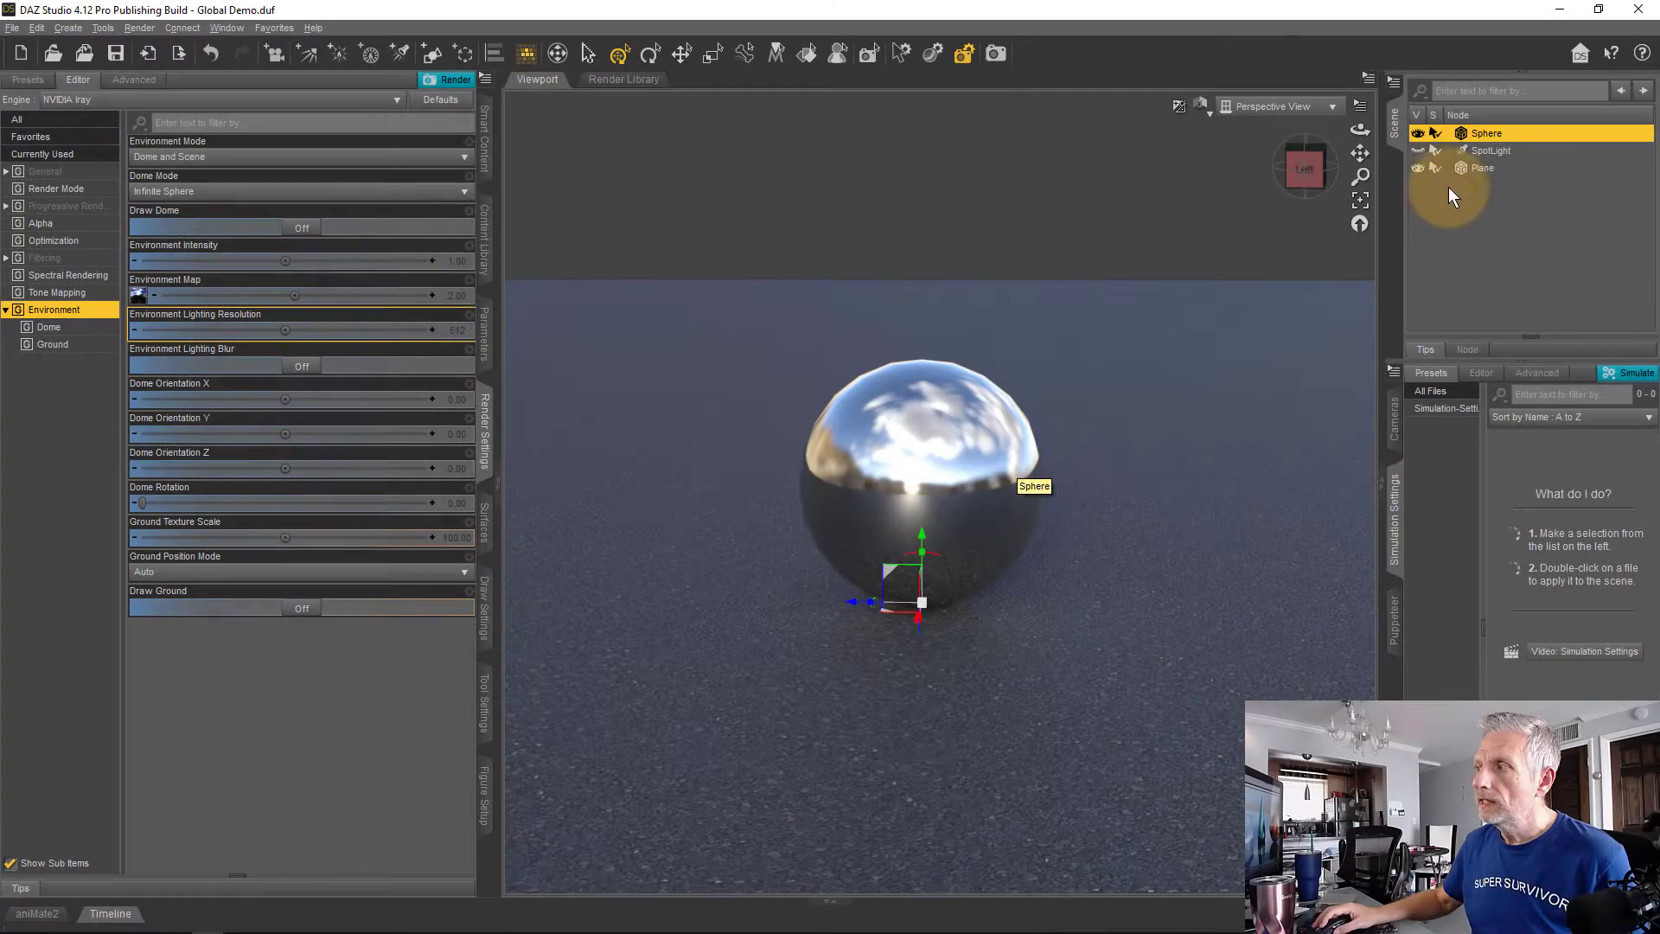
click(1418, 133)
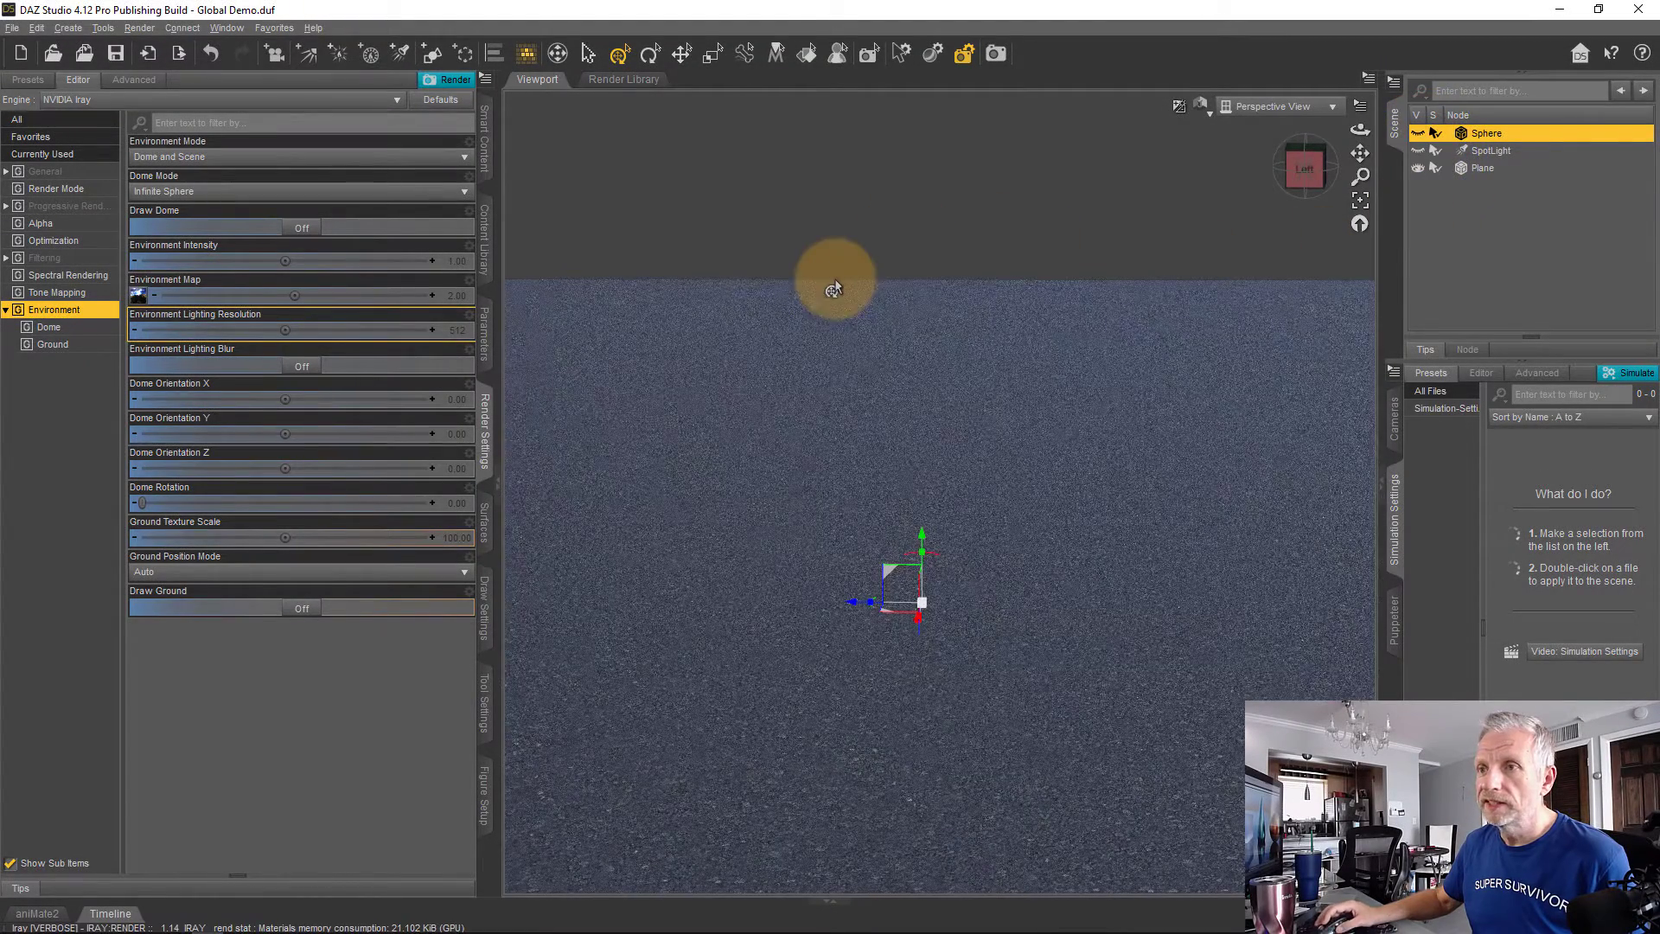
- Load the Toon Monster figure from the Monsters in my Cupboard product into the scene
click(489, 134)
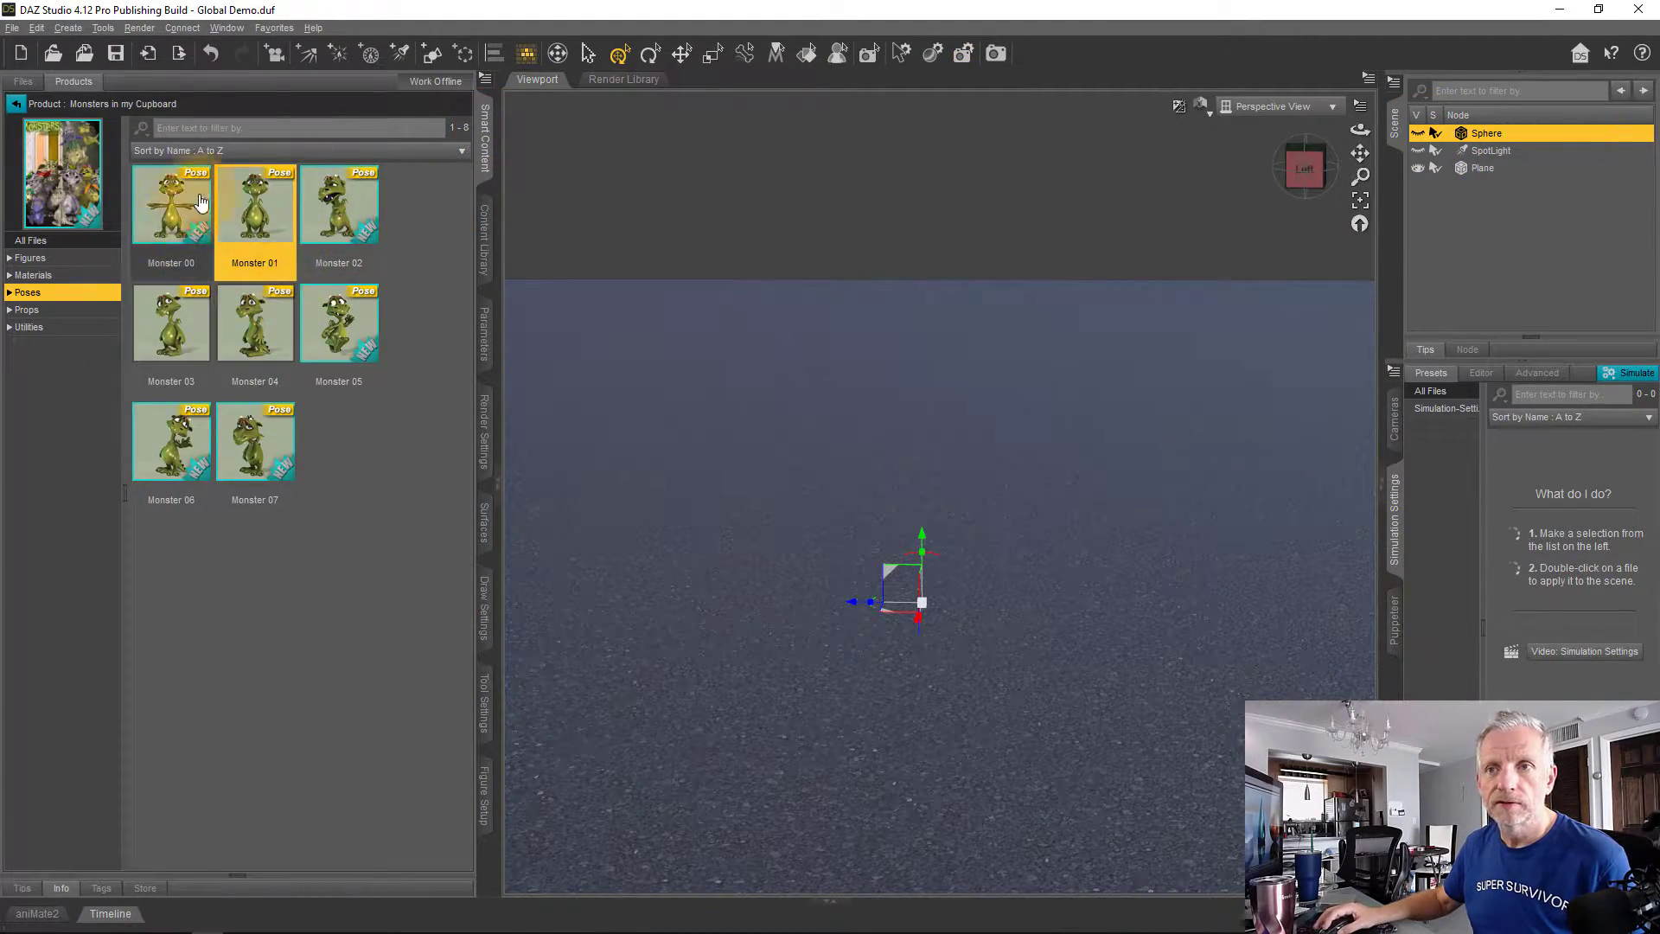
click(34, 257)
double_click(170, 259)
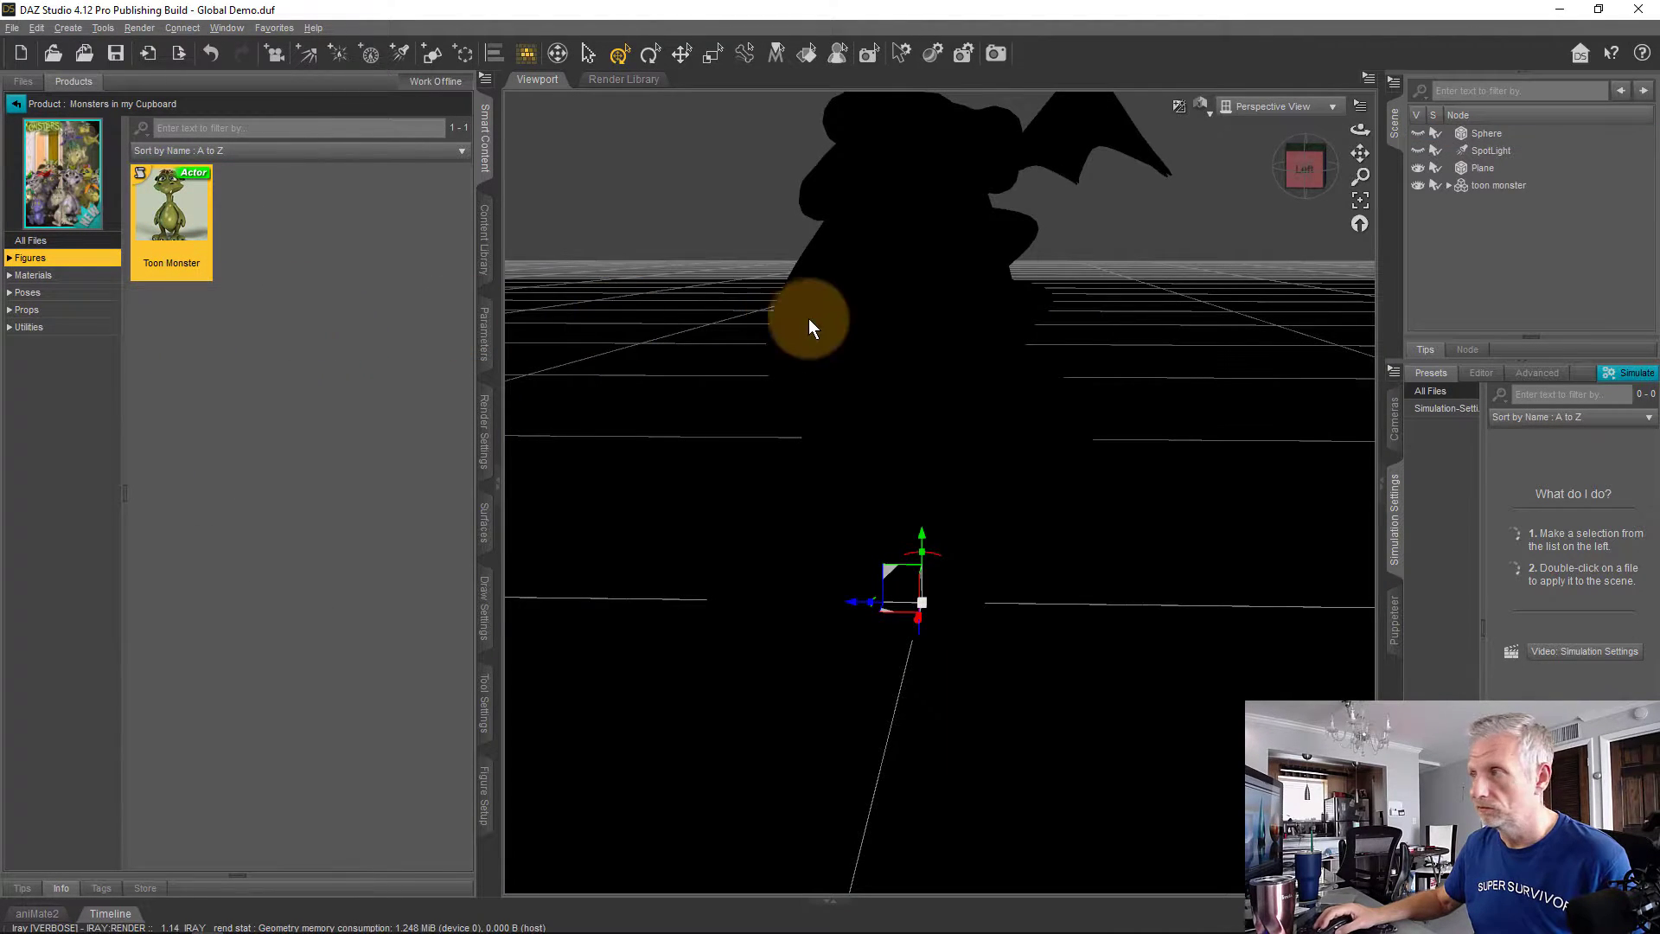
click(817, 313)
- Apply the Monster 01 pose to the toon monster figure
click(1488, 184)
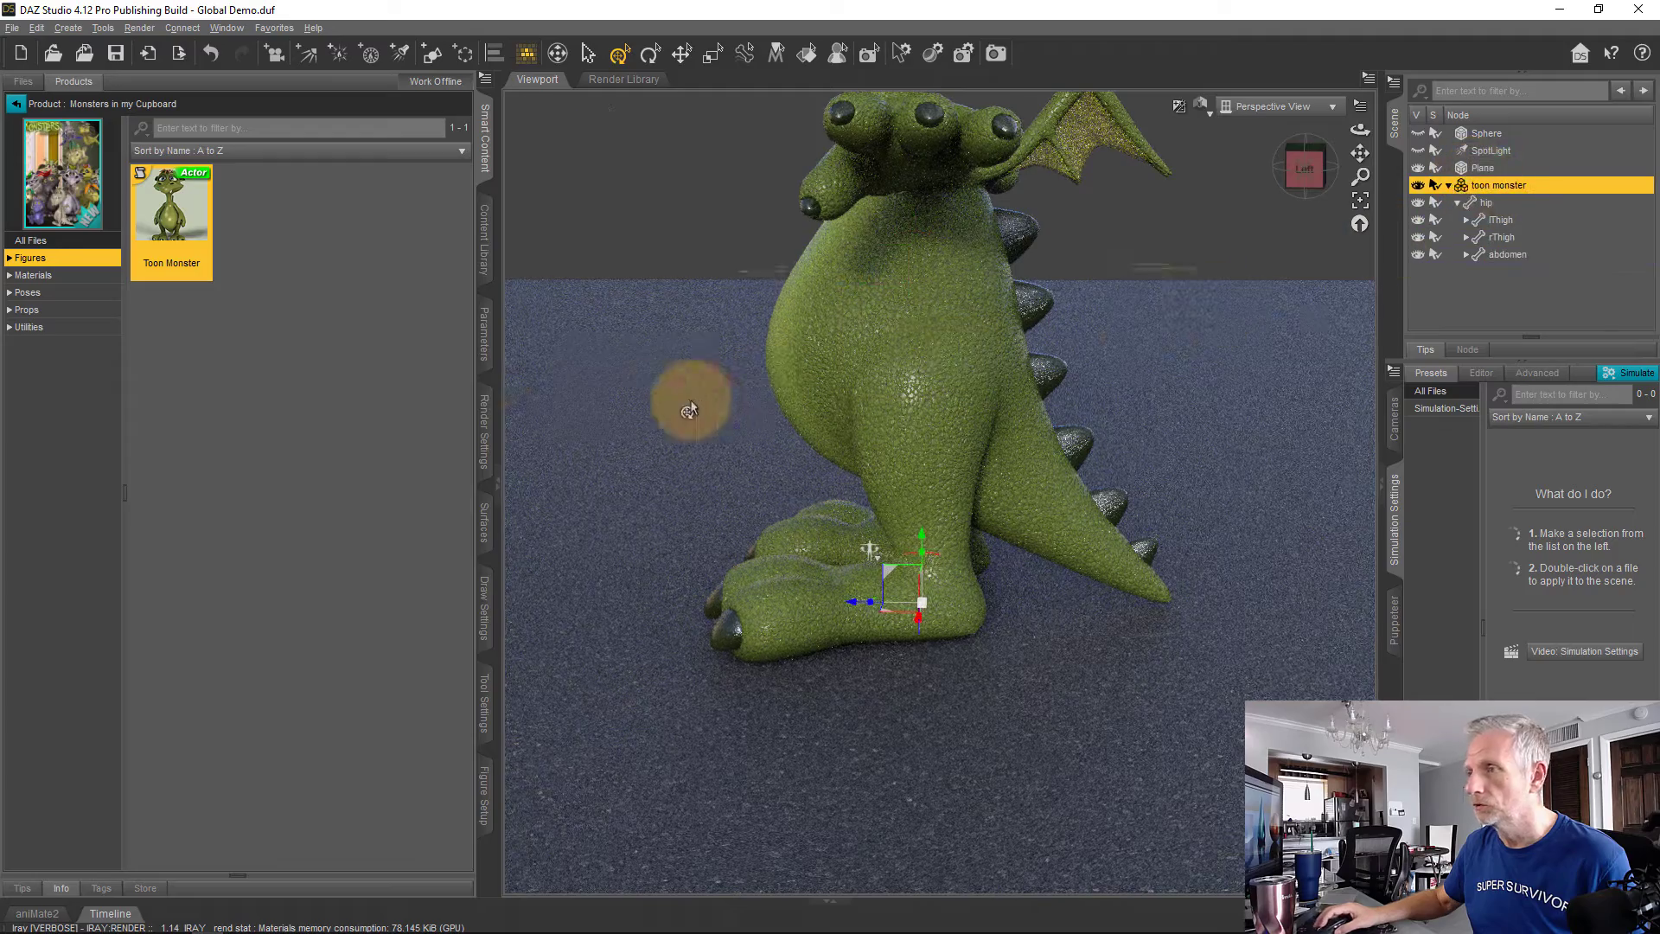
click(27, 292)
click(240, 223)
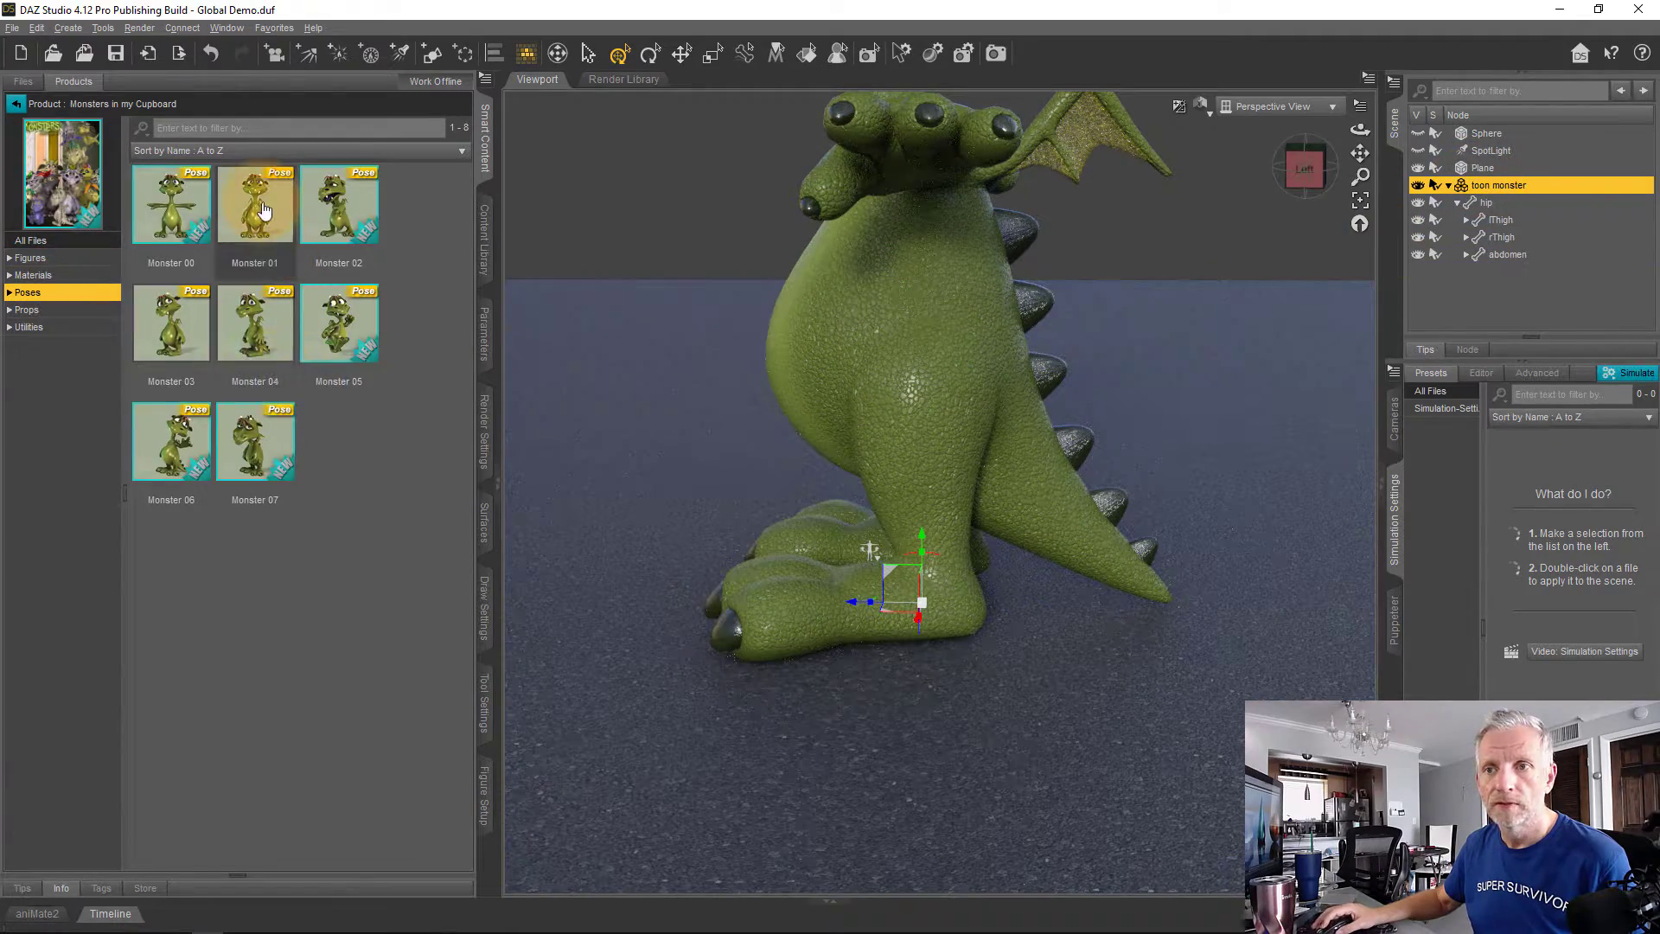
double_click(237, 227)
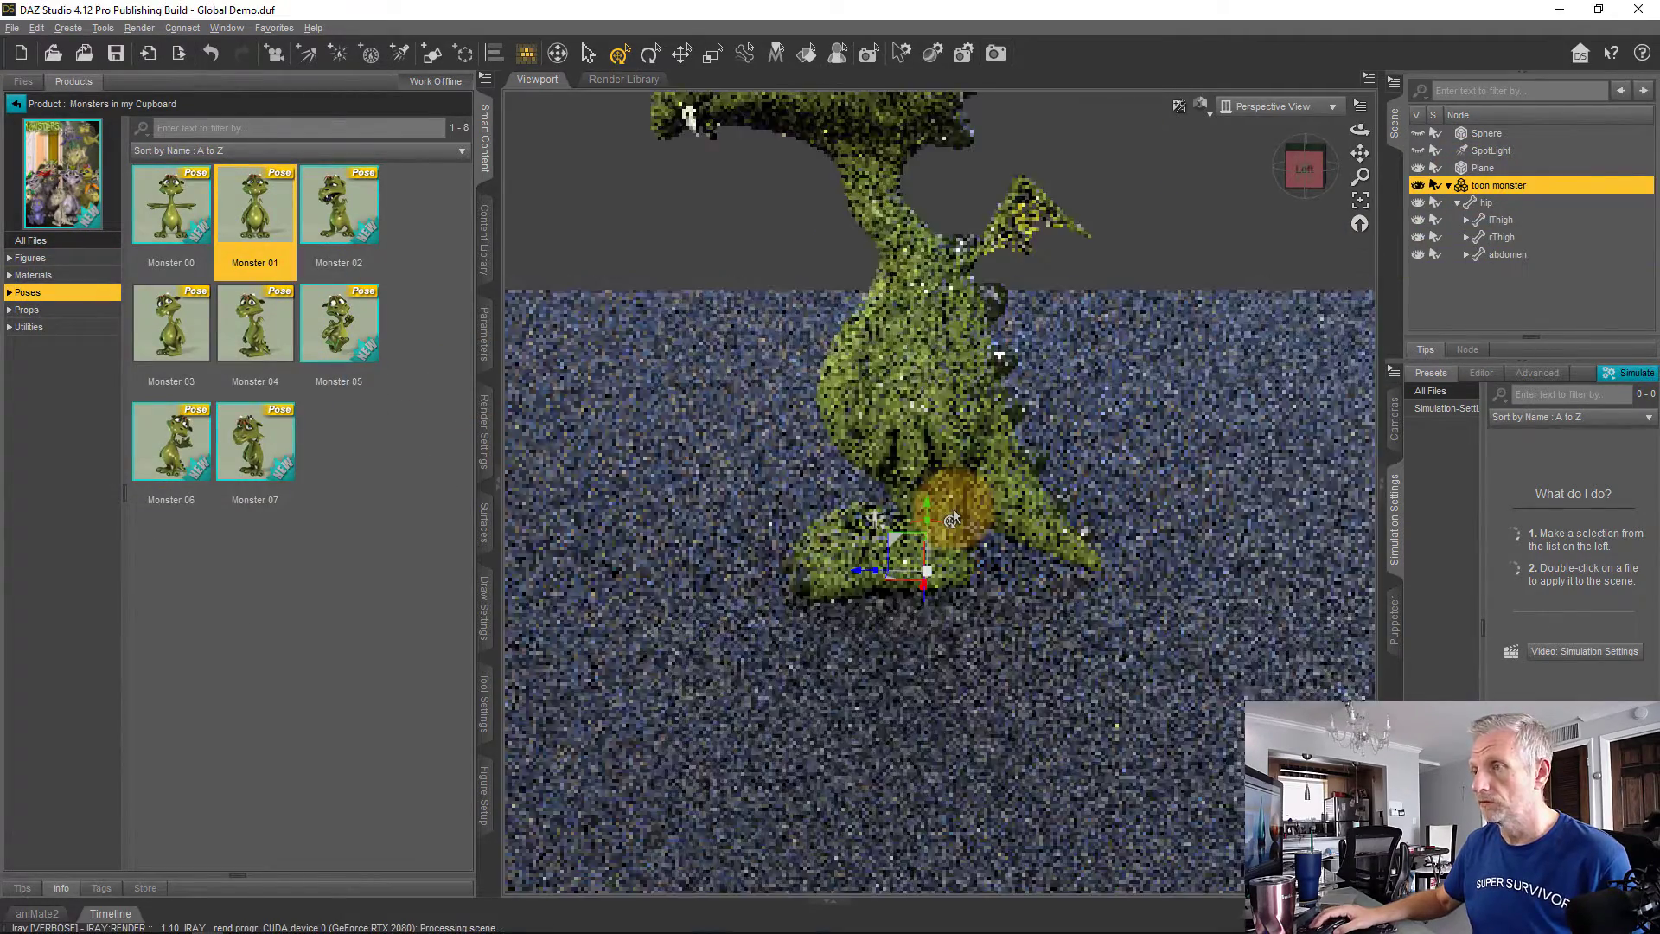
alt+drag(854, 536, 727, 563)
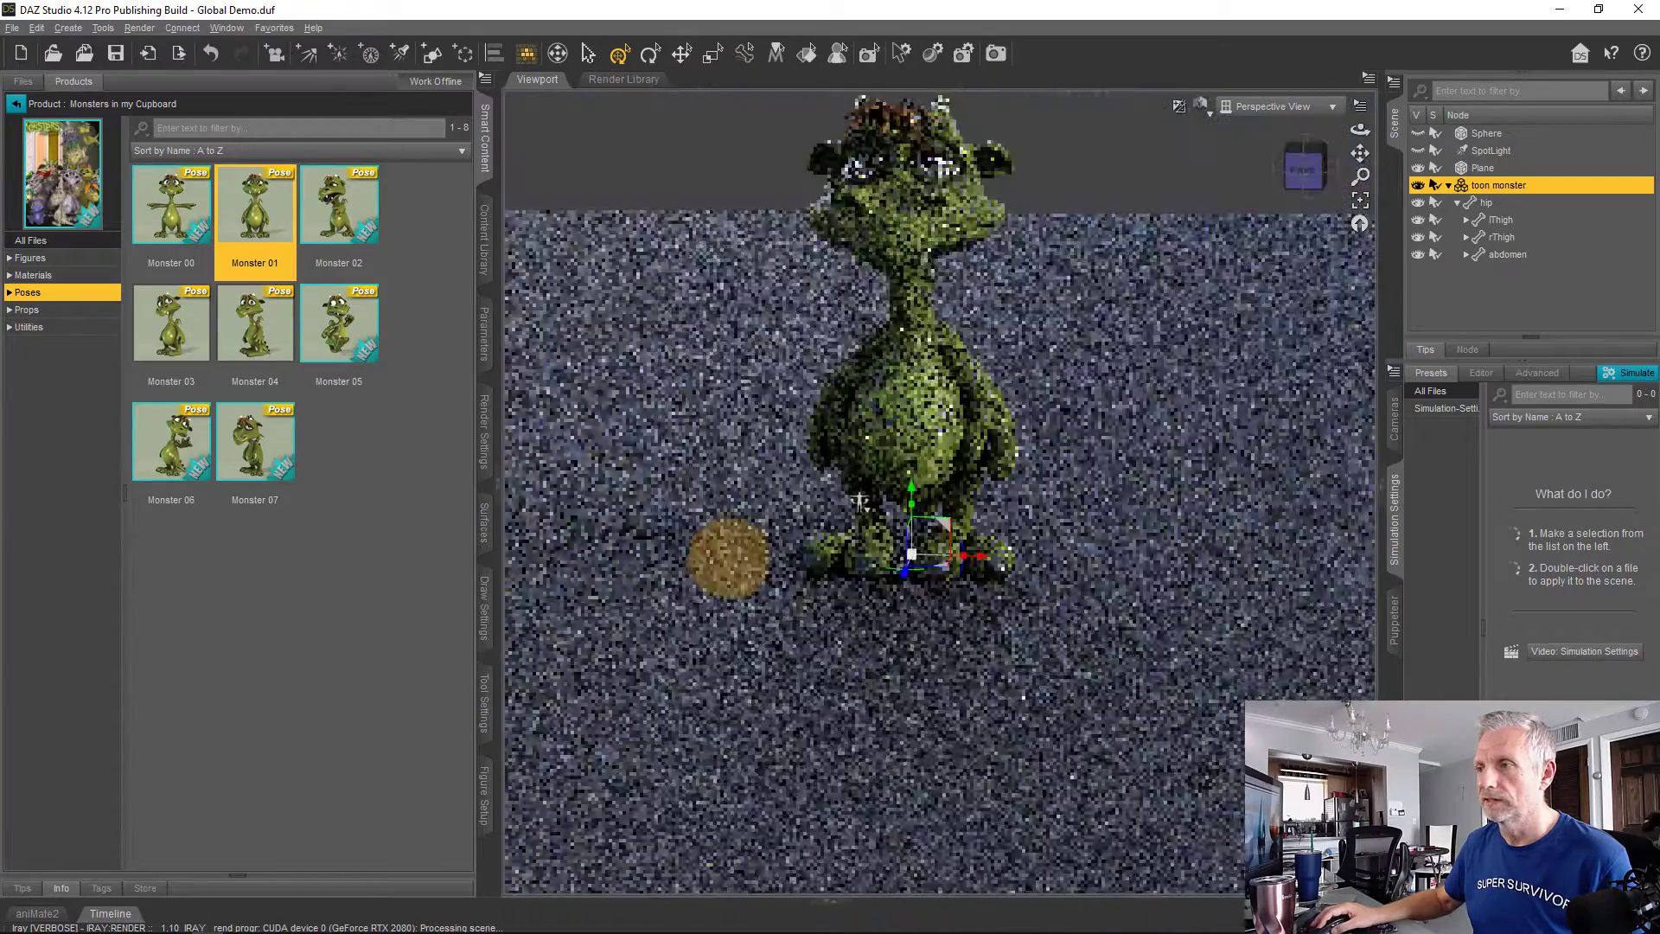
scroll(787, 512, up, 2)
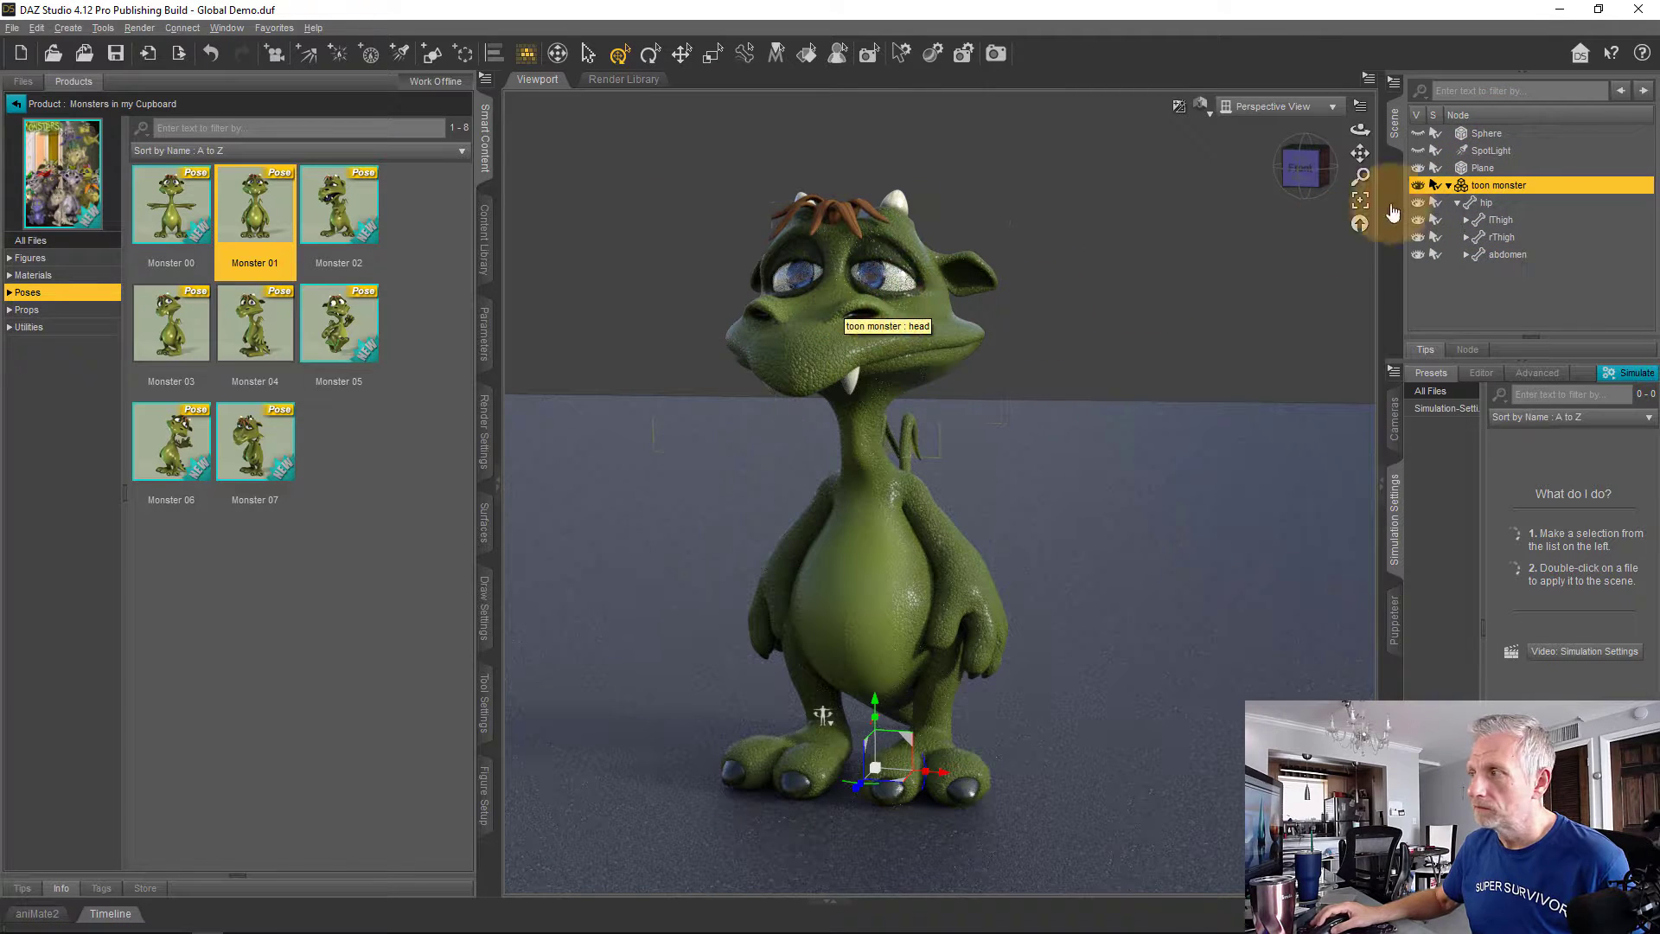
- Hide the plane and turn on Draw Ground in the environment render settings
click(486, 449)
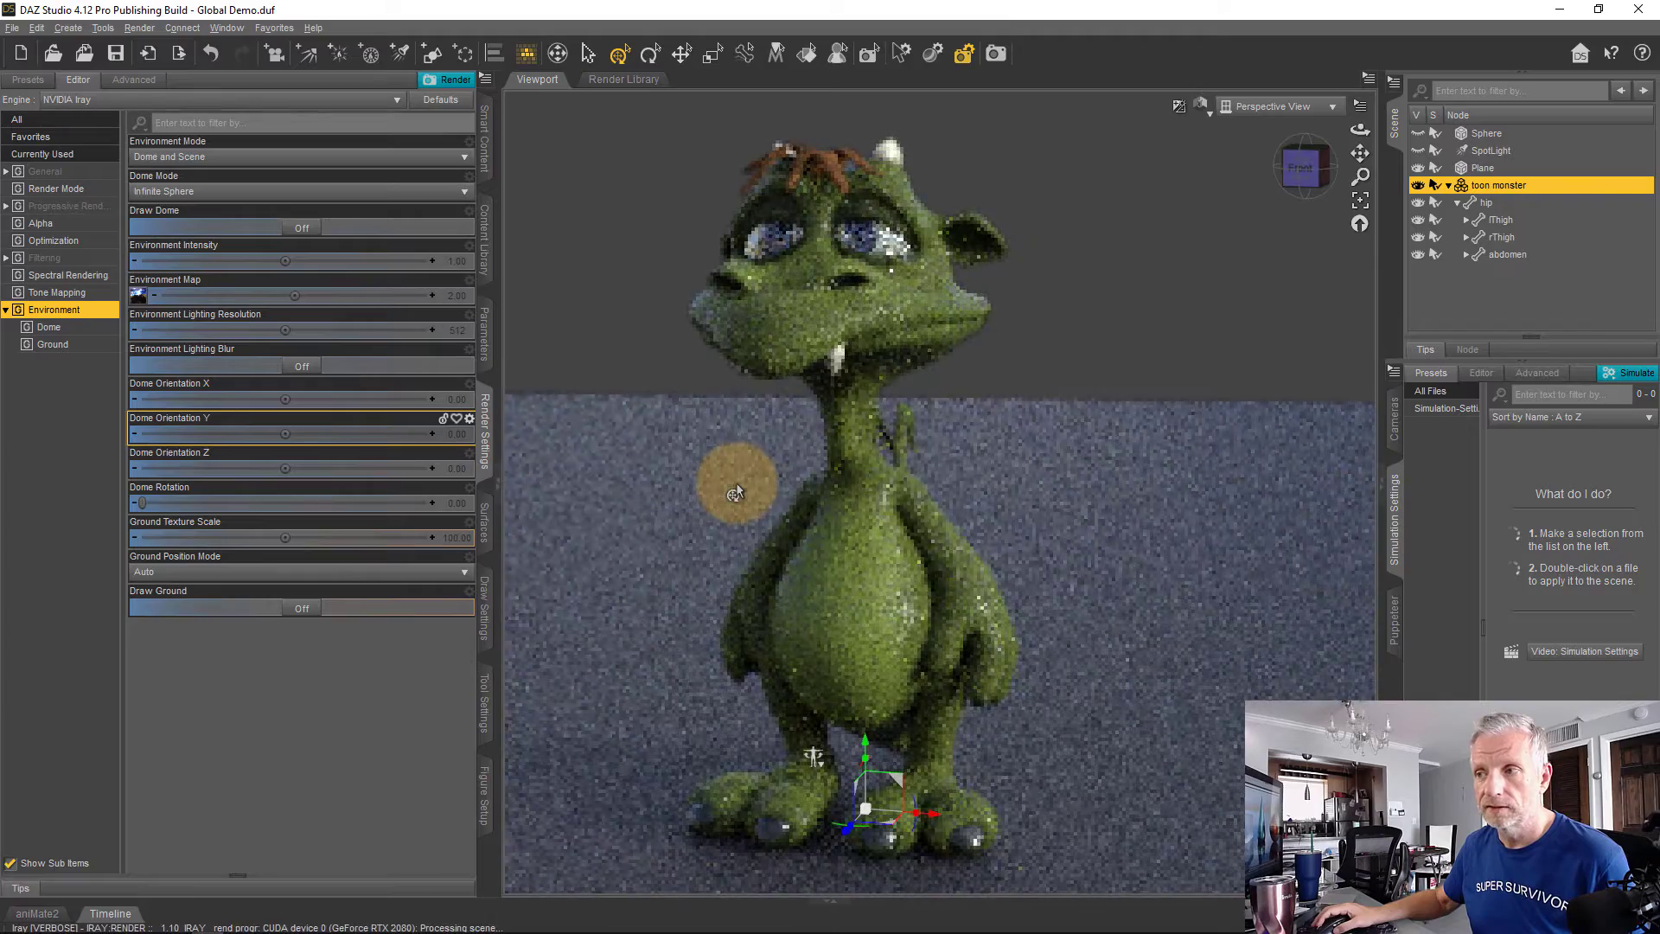
scroll(689, 467, up, 3)
middle_drag(679, 467, 640, 461)
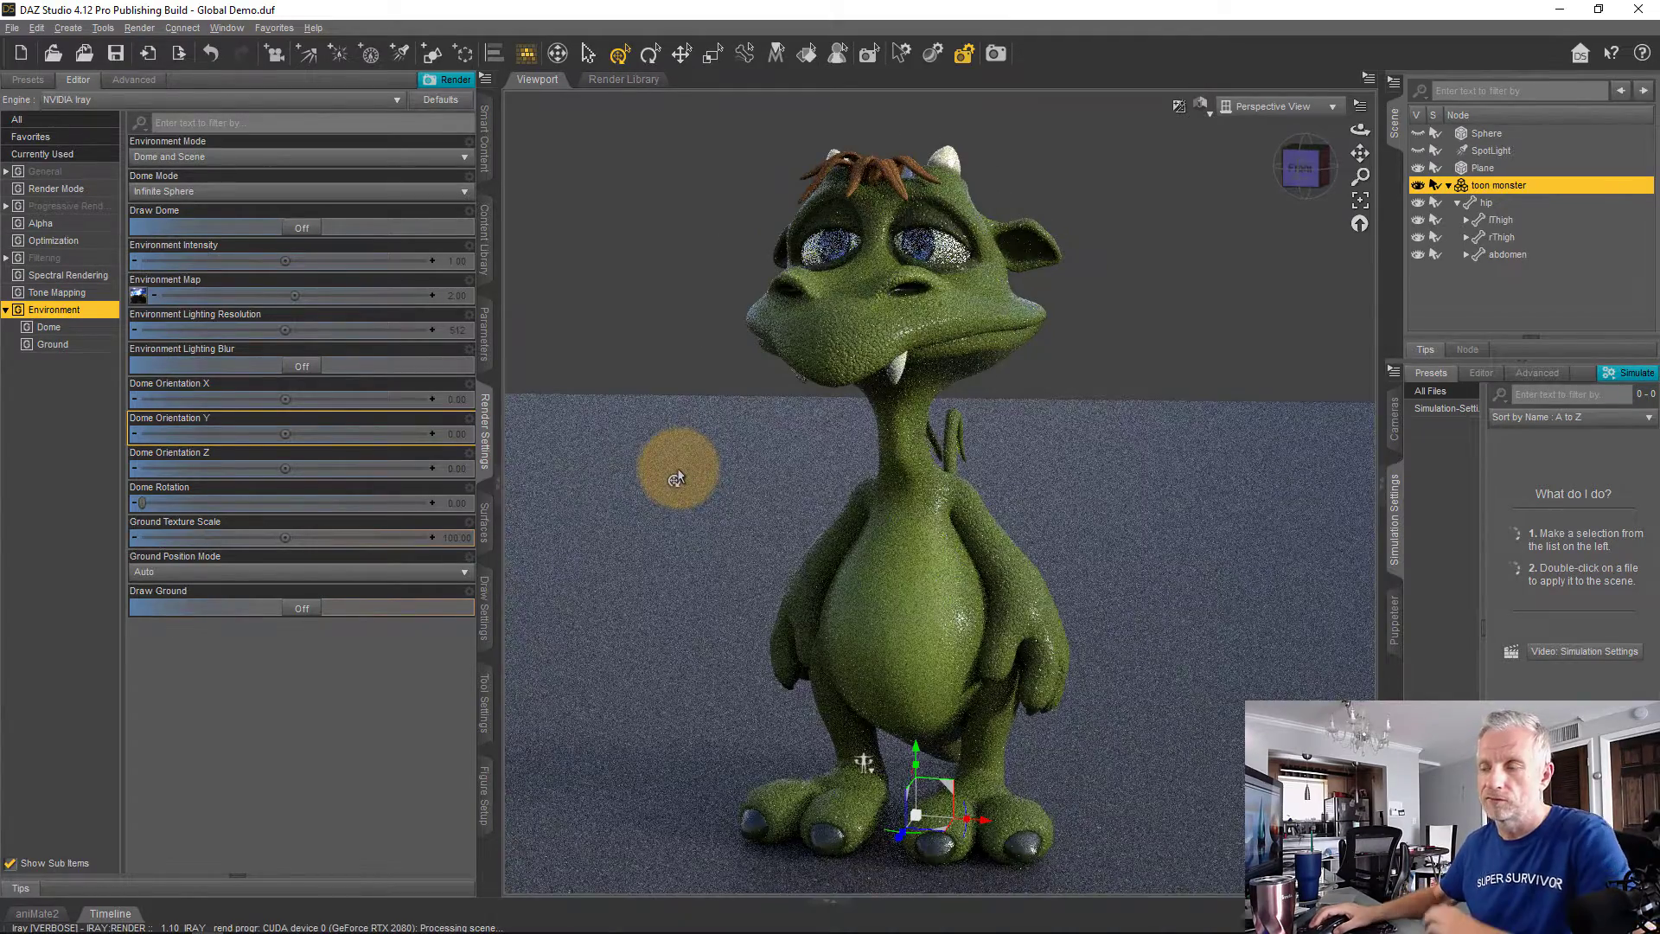
click(1020, 765)
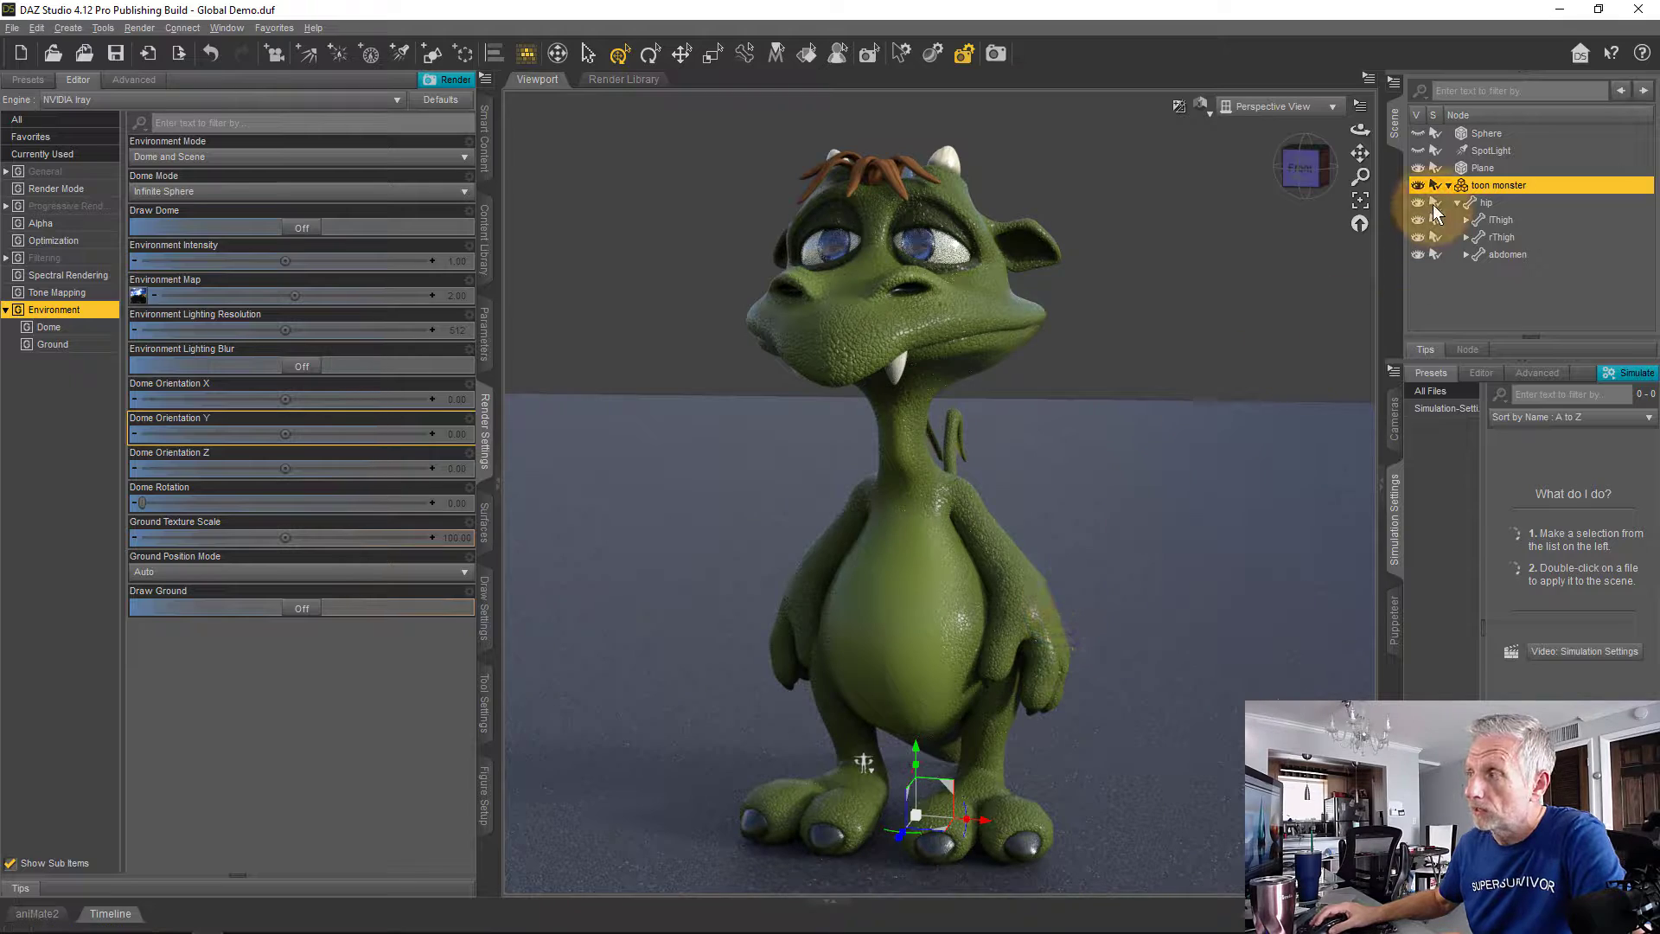
click(1418, 169)
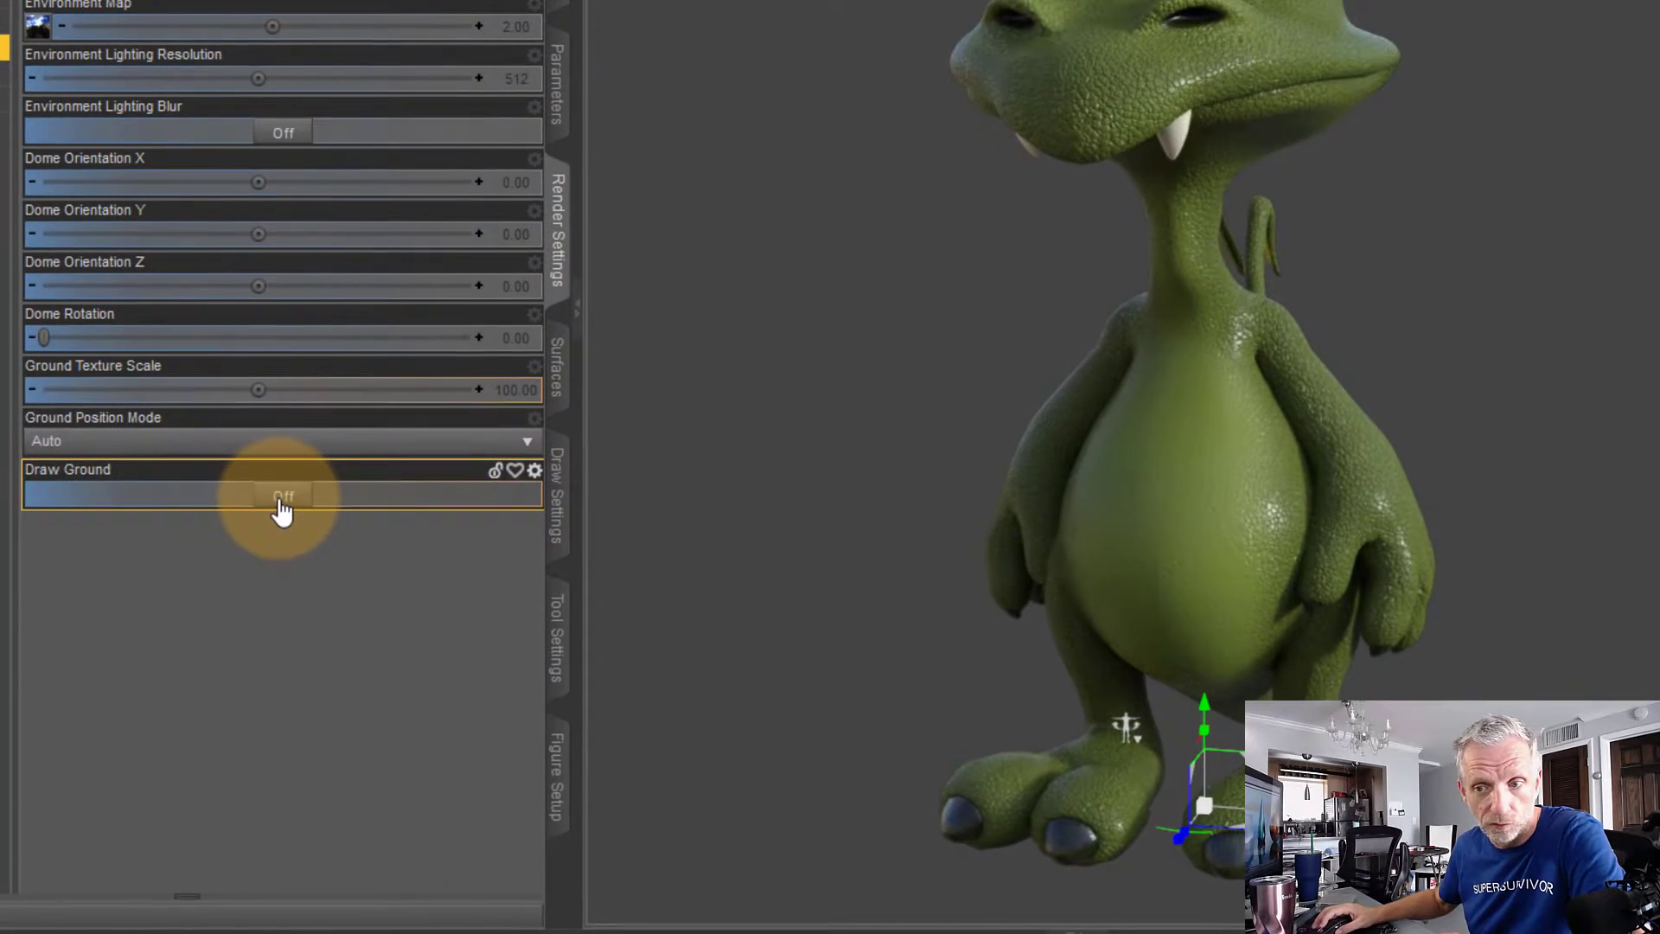
click(282, 500)
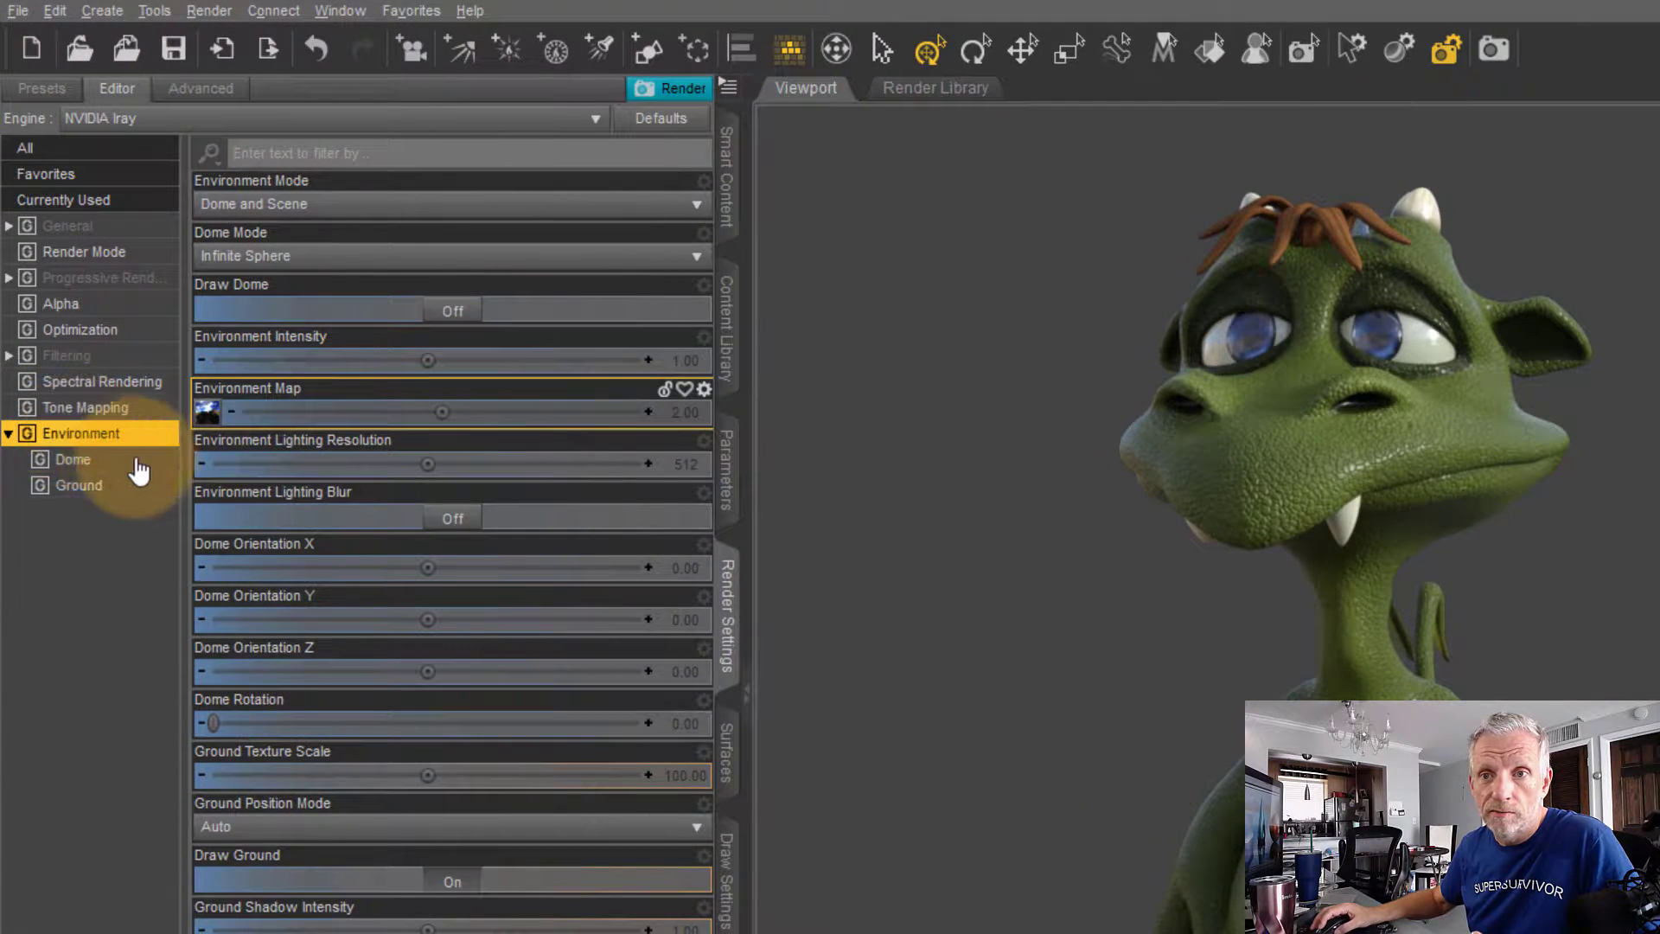
- Turn on Draw Dome in the Dome settings to show the environment image behind the monster
click(99, 462)
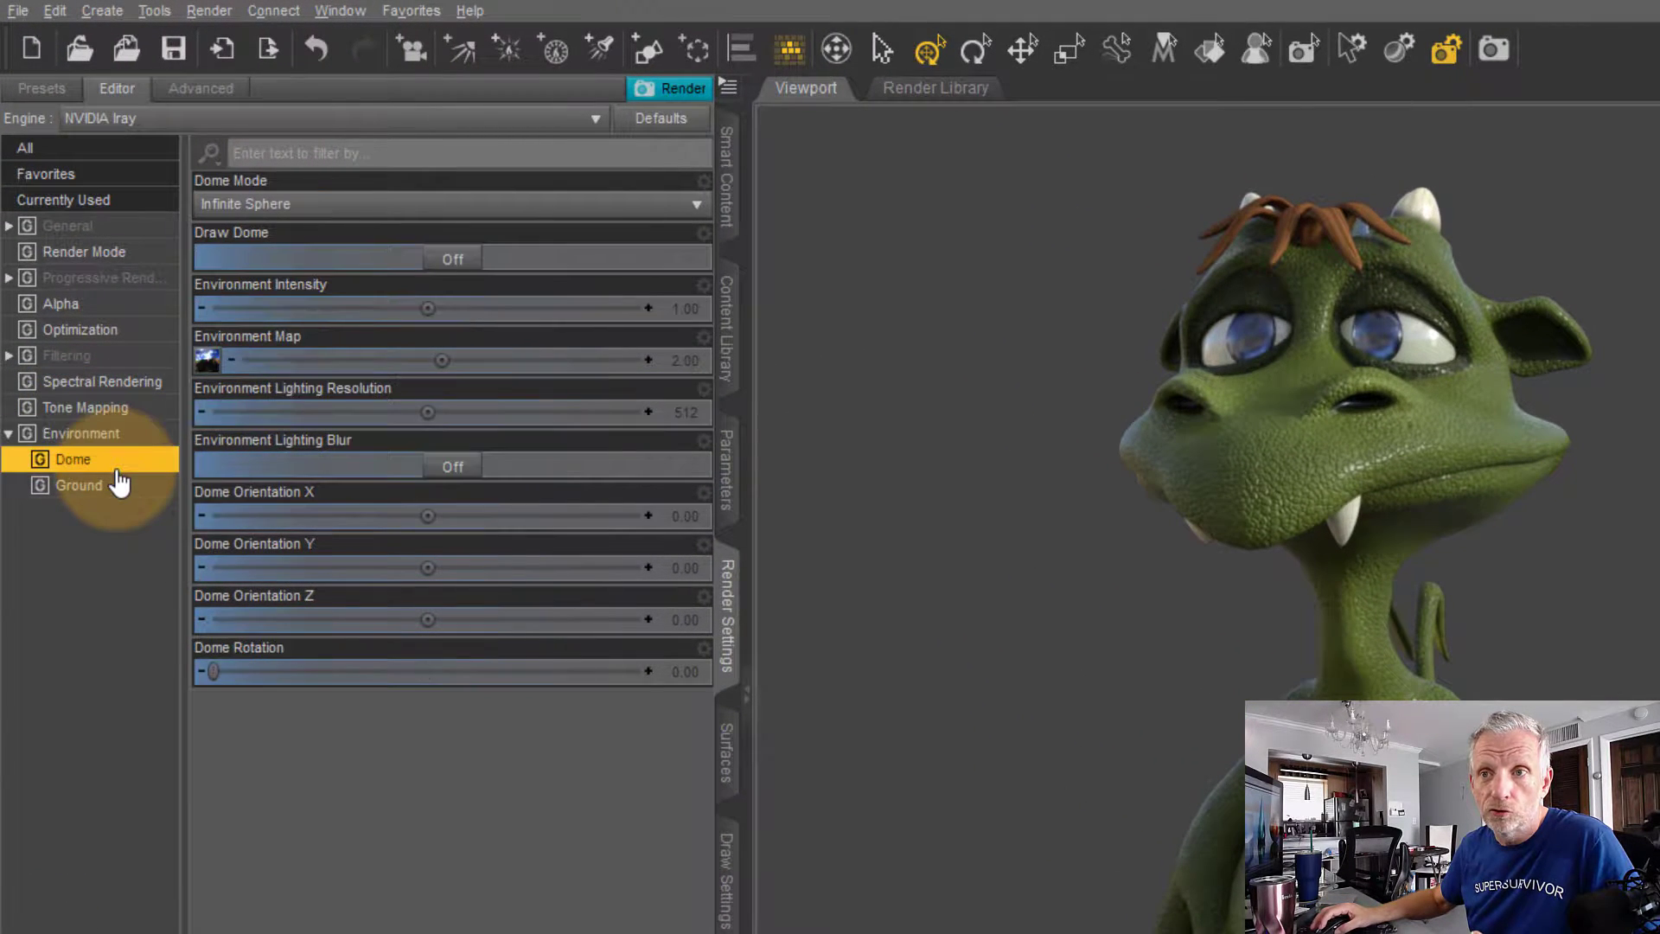
click(475, 274)
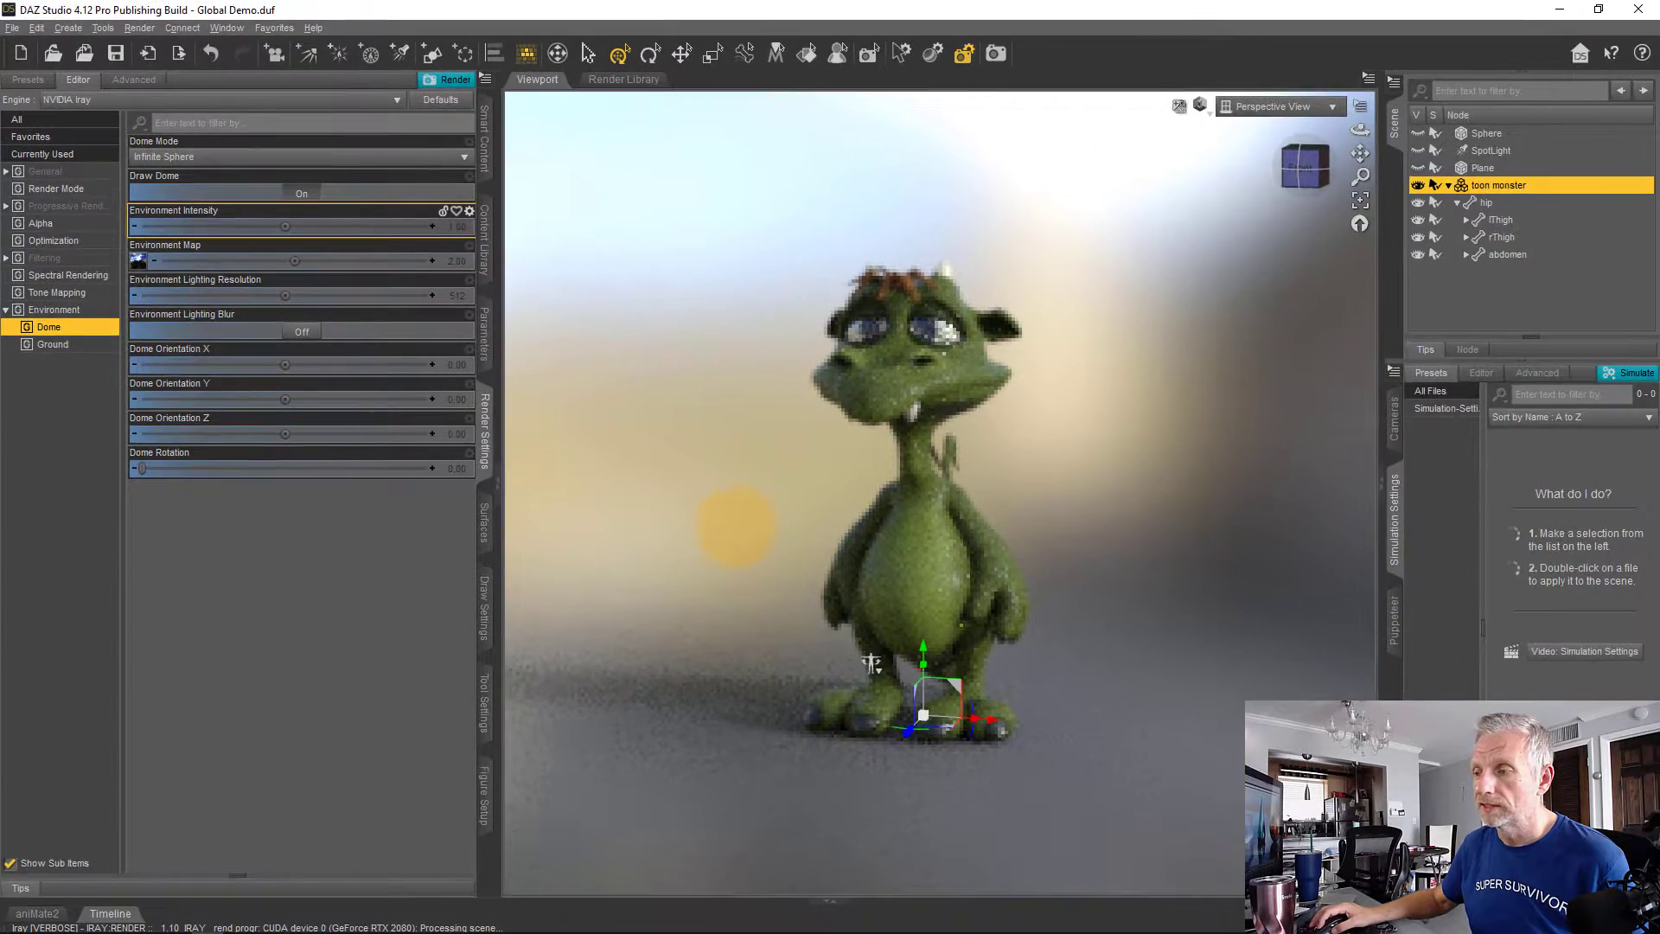
middle_drag(1082, 745, 1084, 744)
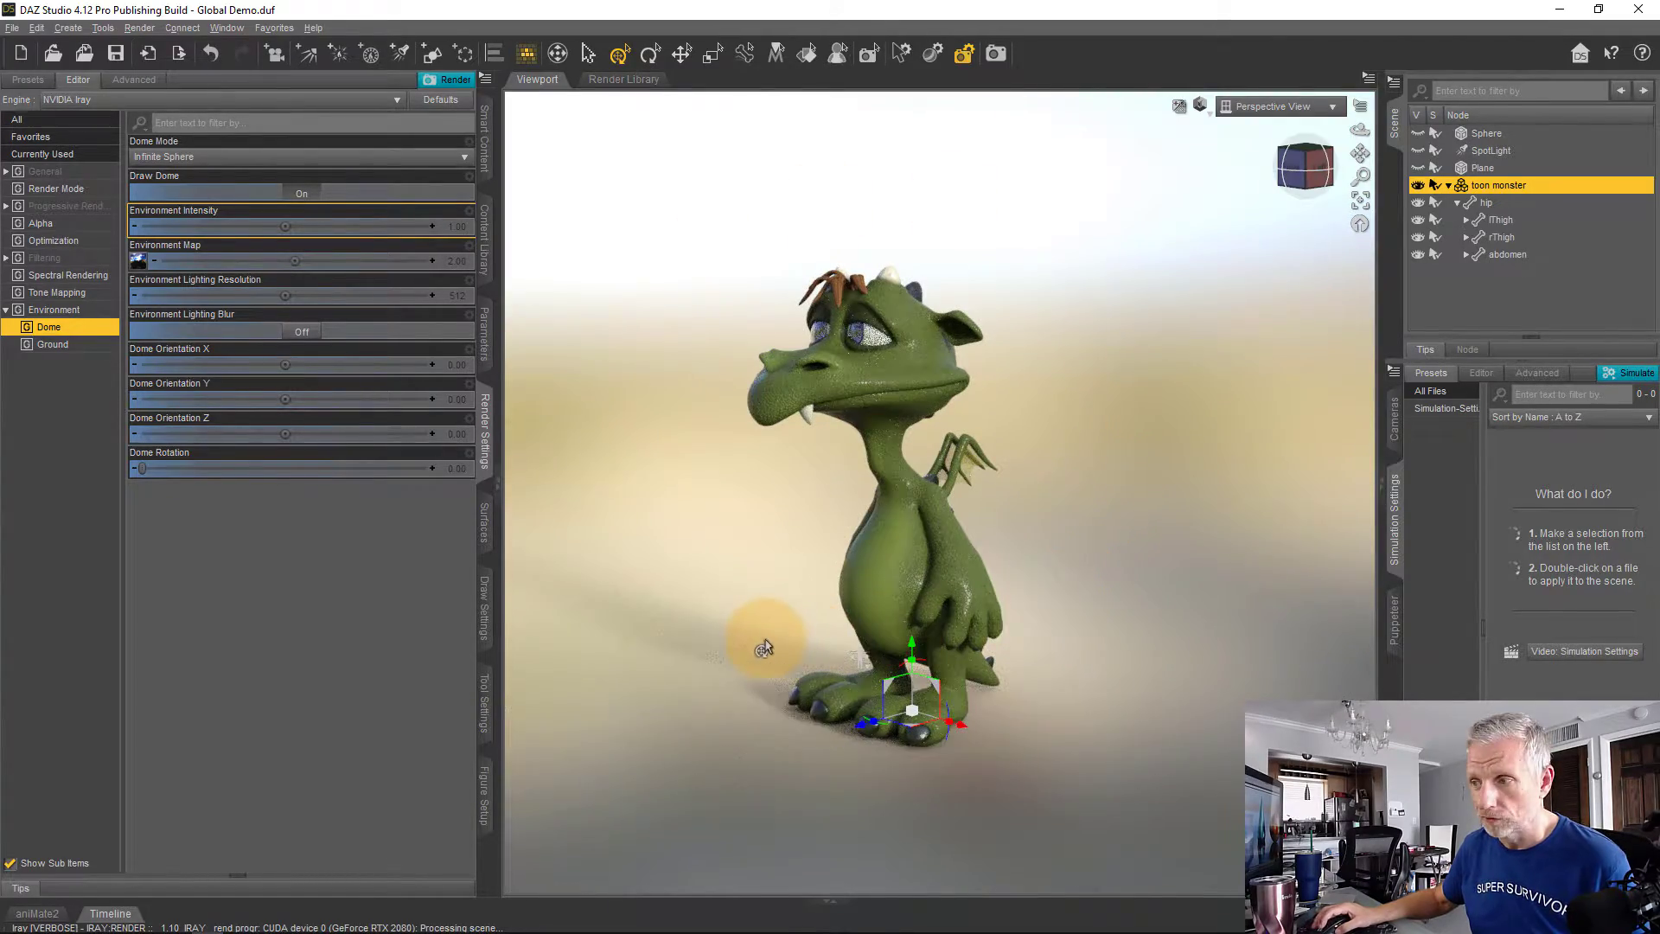
middle_drag(764, 649, 769, 638)
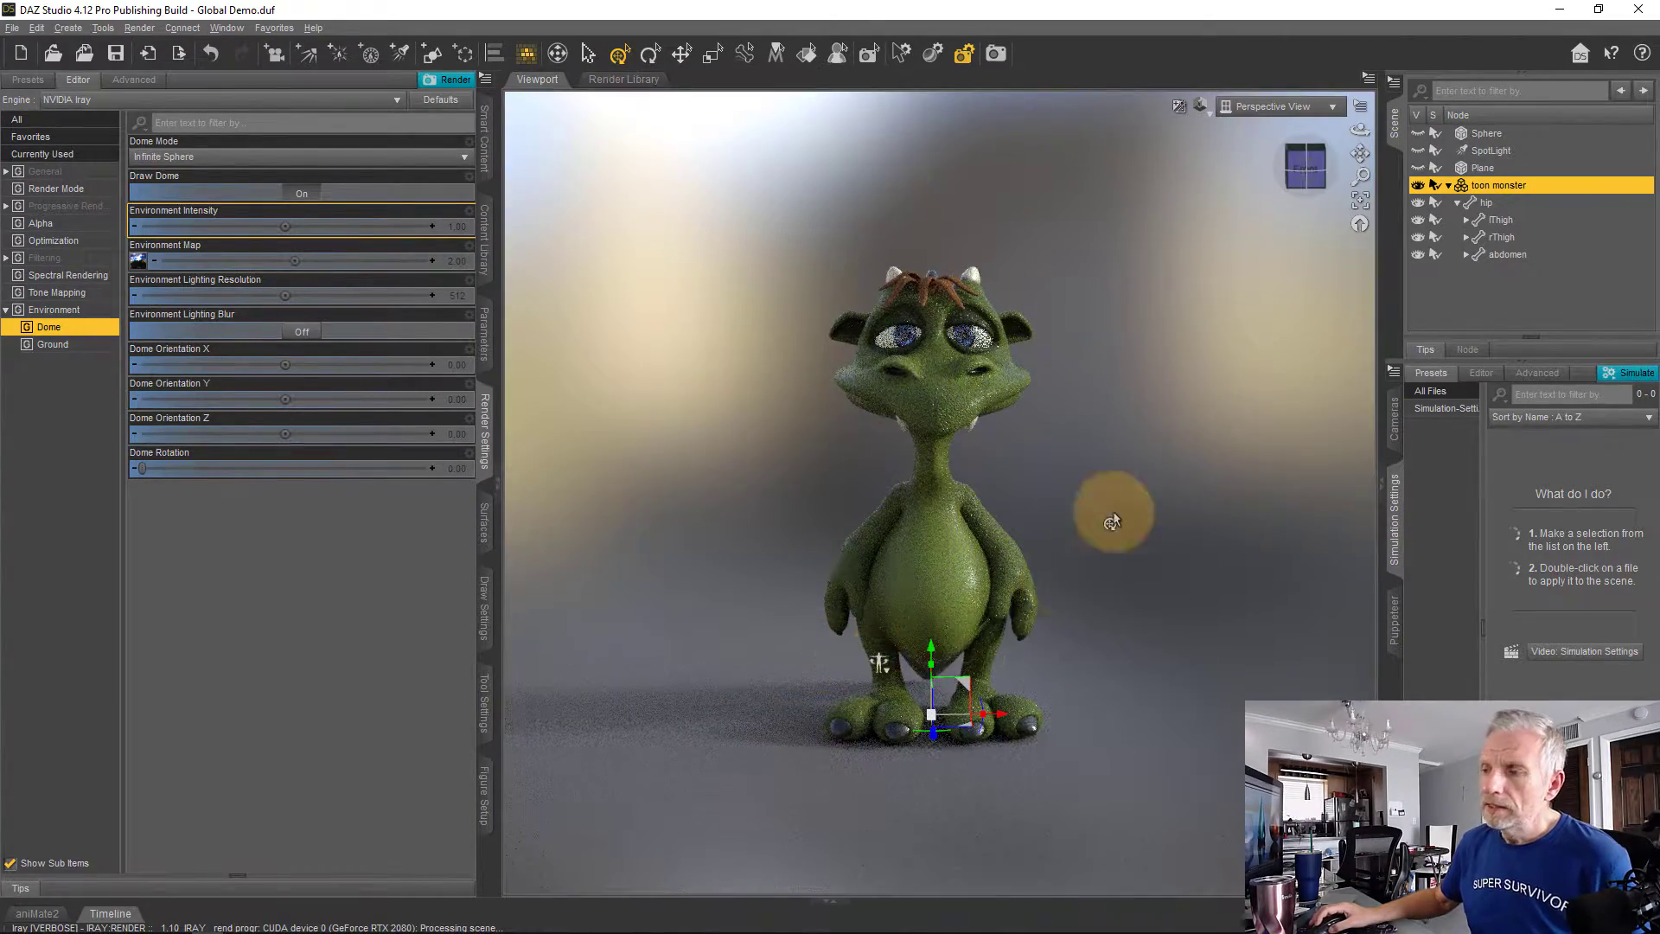
middle_drag(879, 662, 1115, 498)
scroll(1112, 482, up, 3)
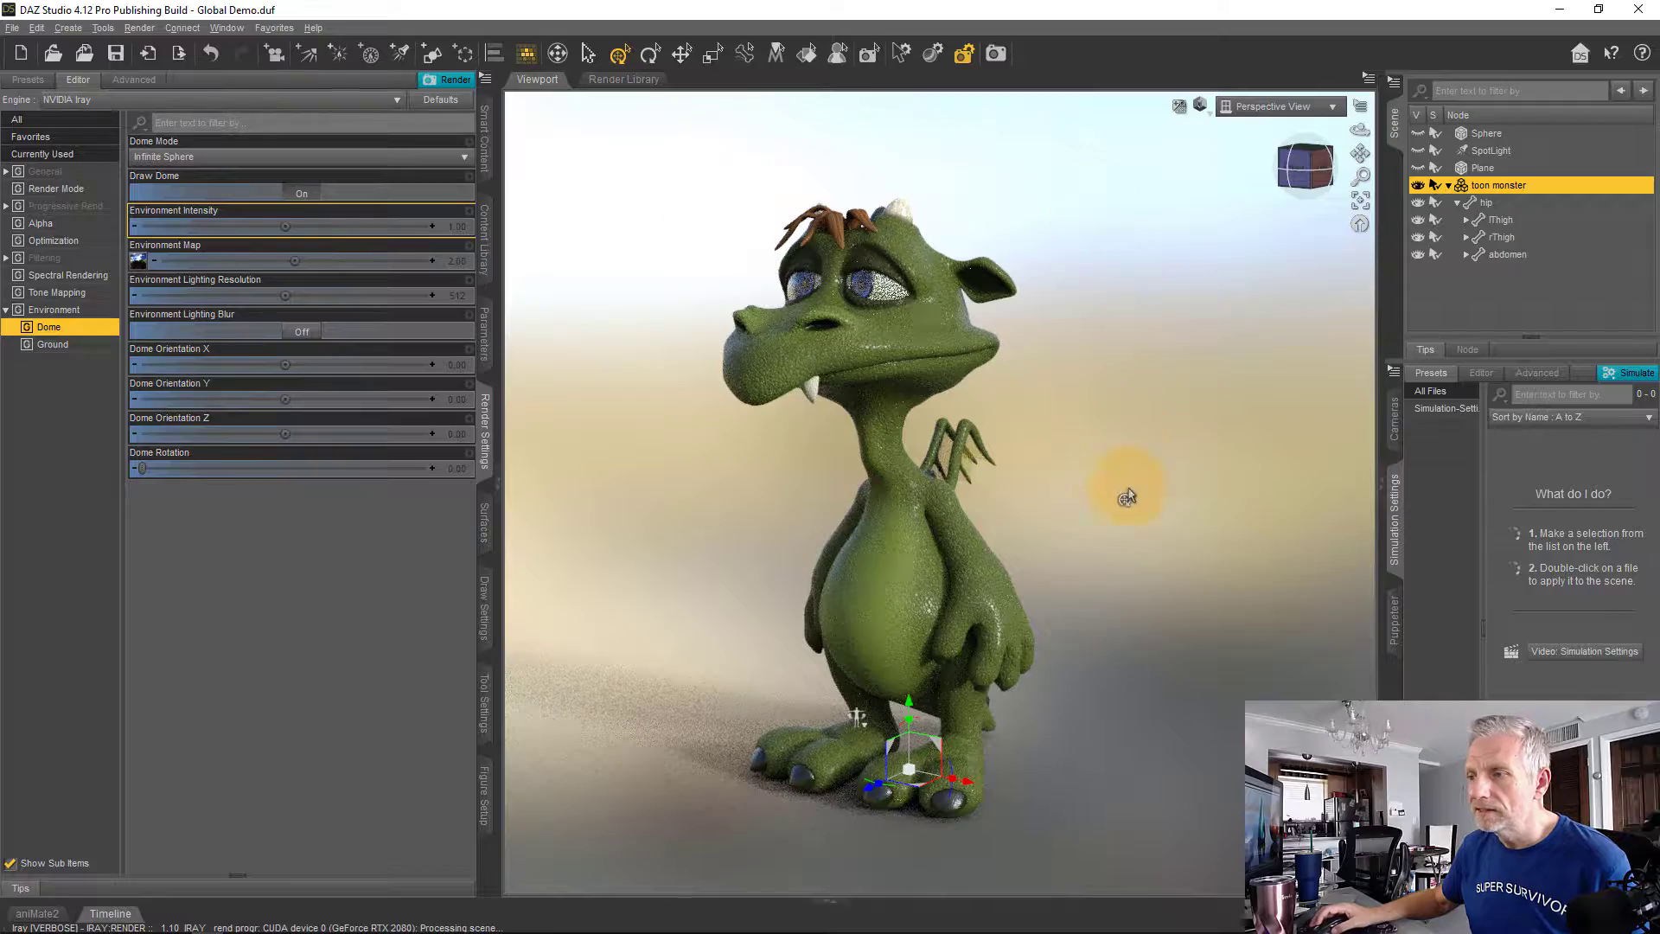
middle_drag(1119, 485, 1029, 544)
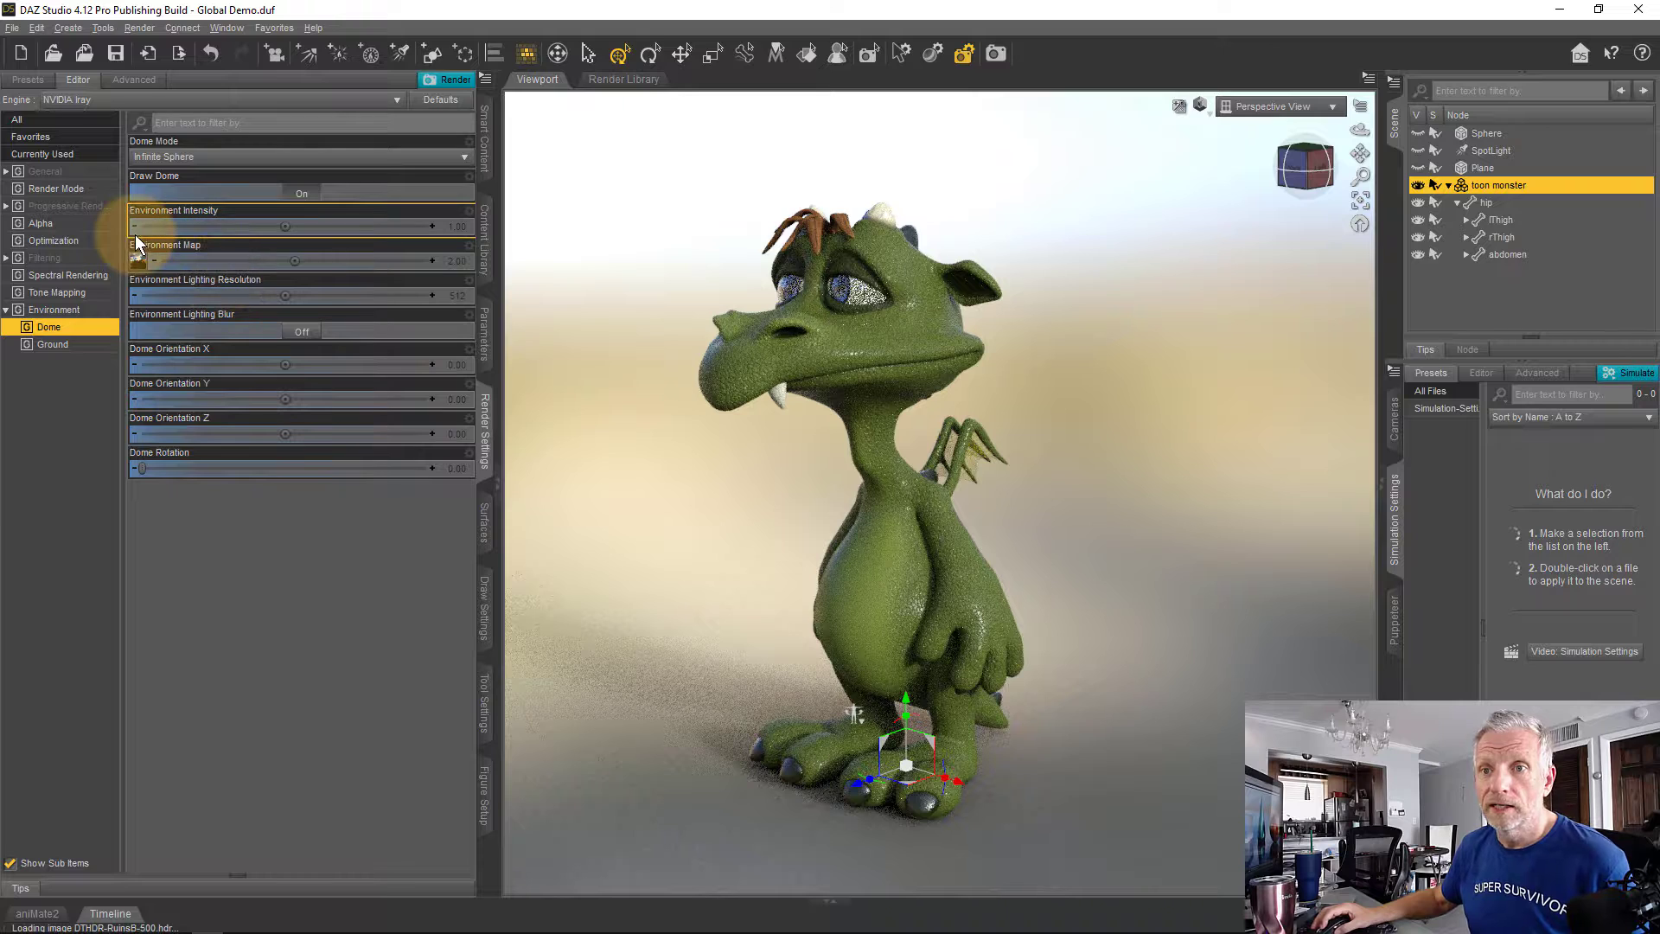
mouse_move(136, 264)
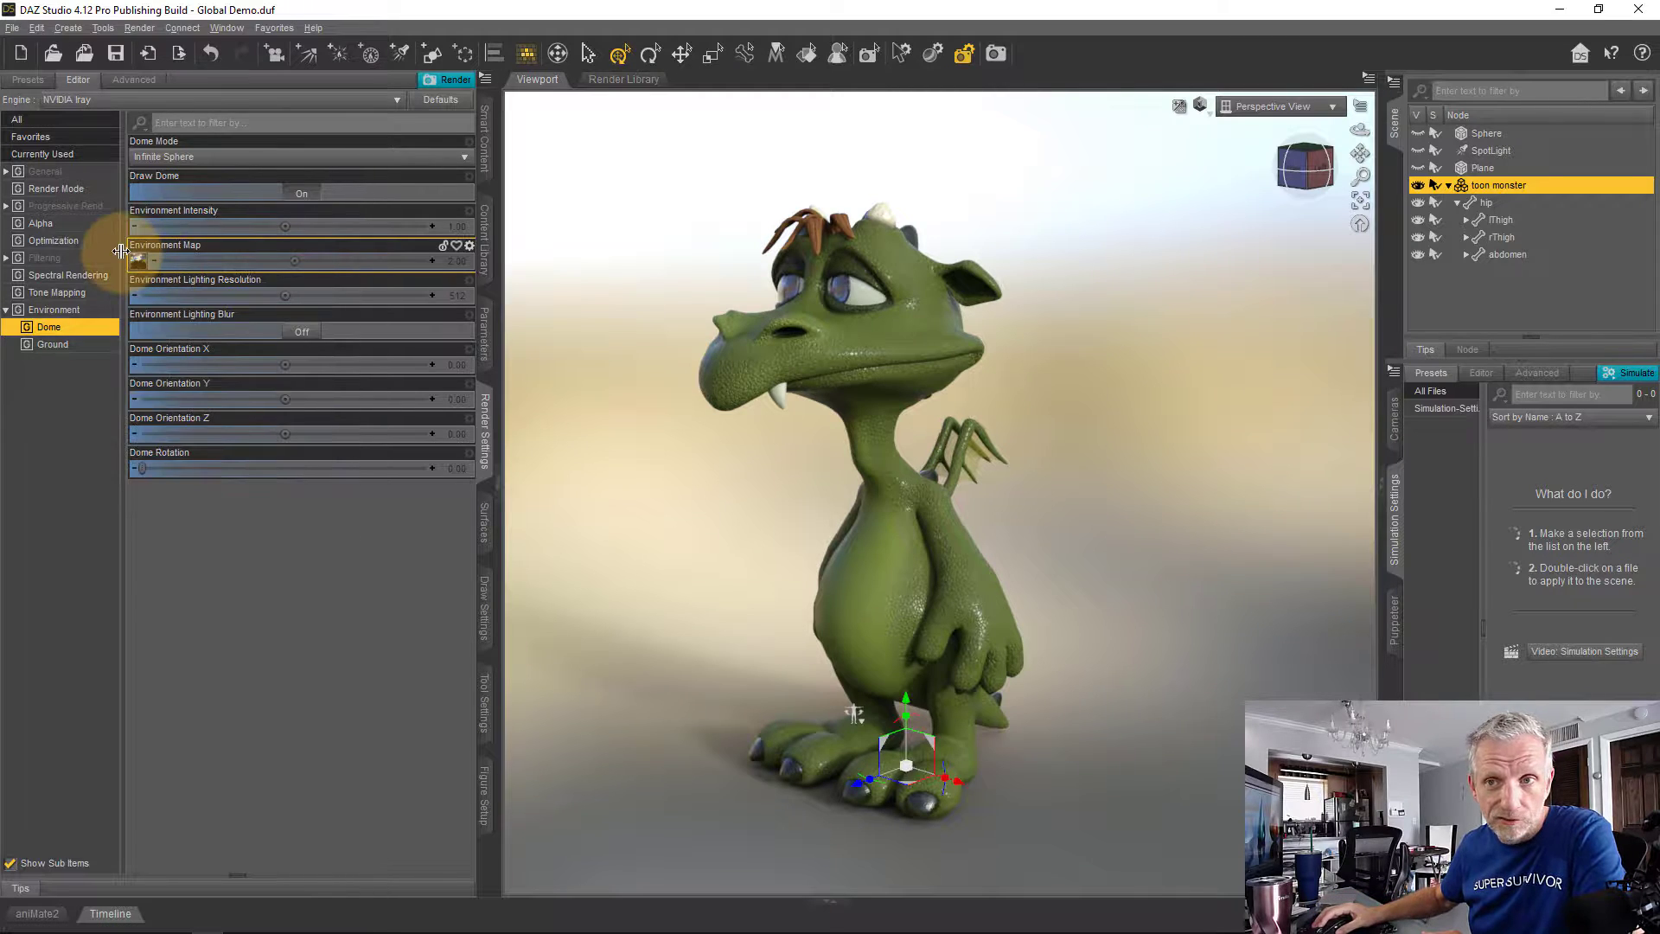
click(181, 325)
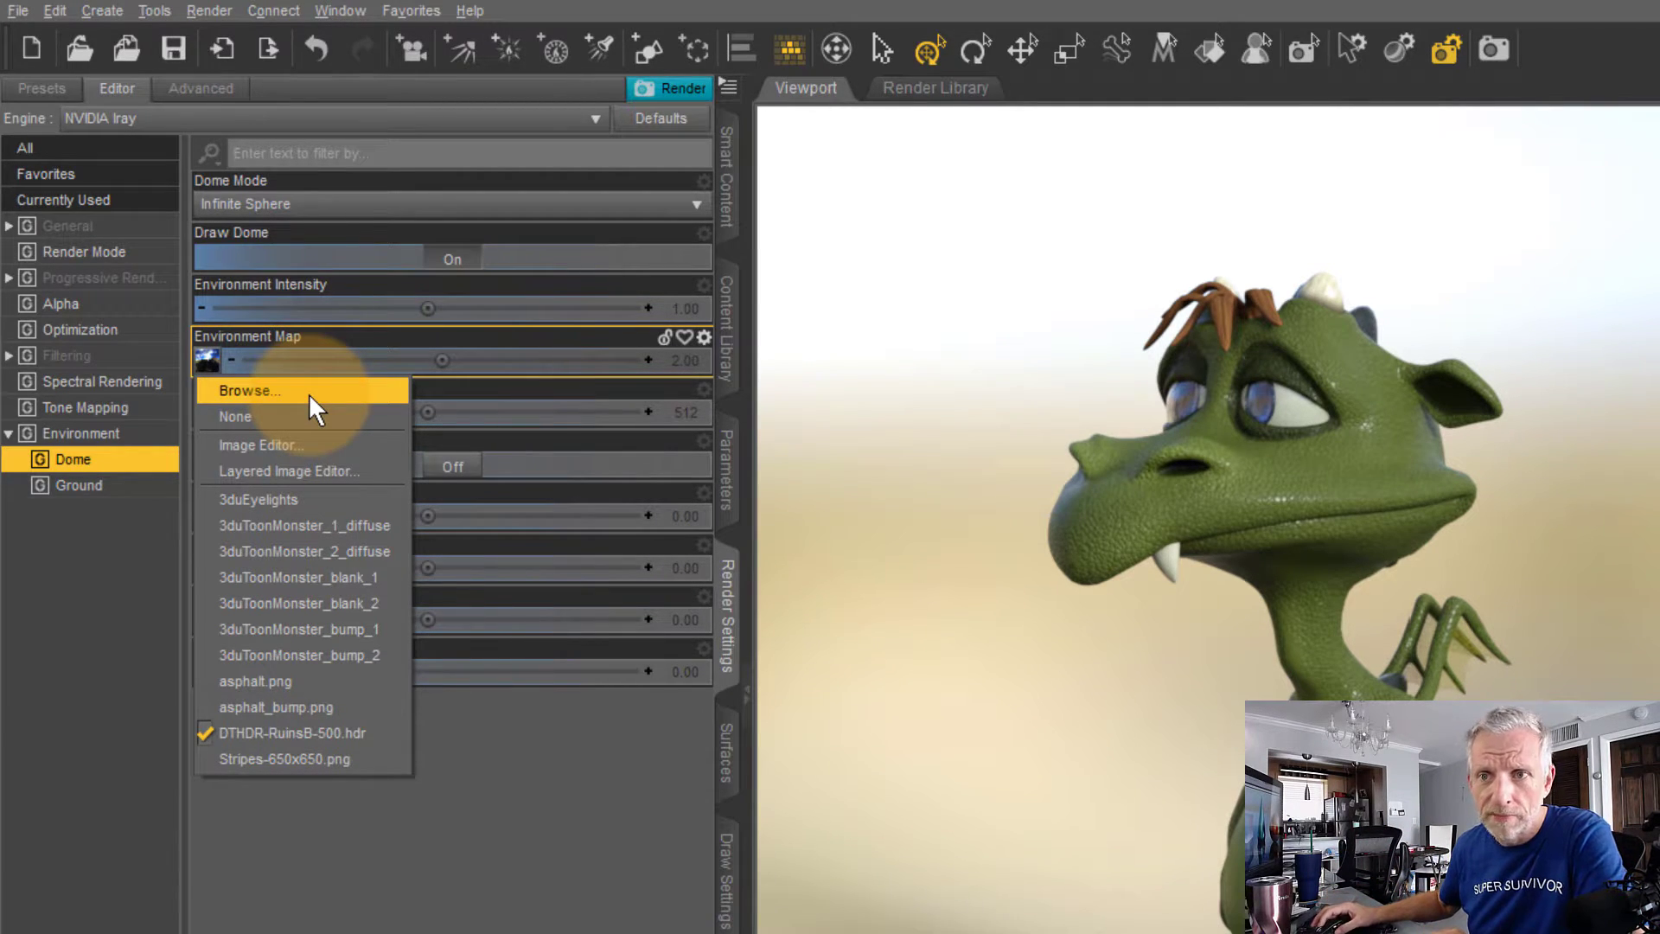
click(481, 742)
- Replace the Environment Map image with LA_Downtown_Helipad_Night_A_3k.hdr from the DAZ Studio folder on the Desktop
mouse_move(210, 367)
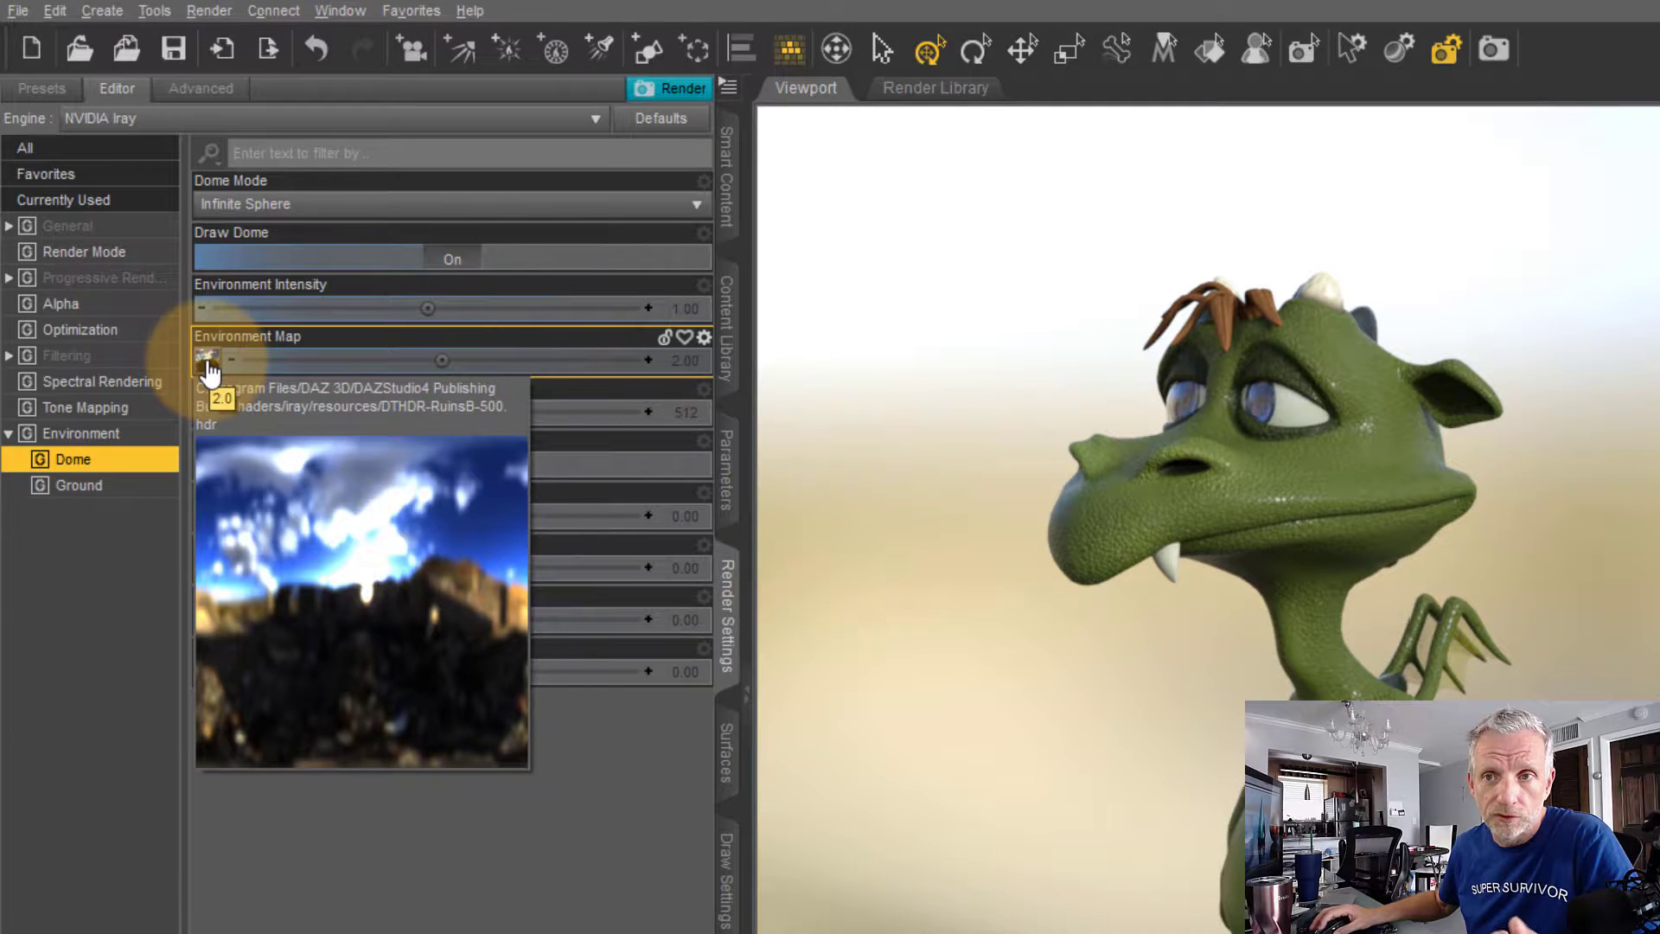
click(209, 373)
click(285, 393)
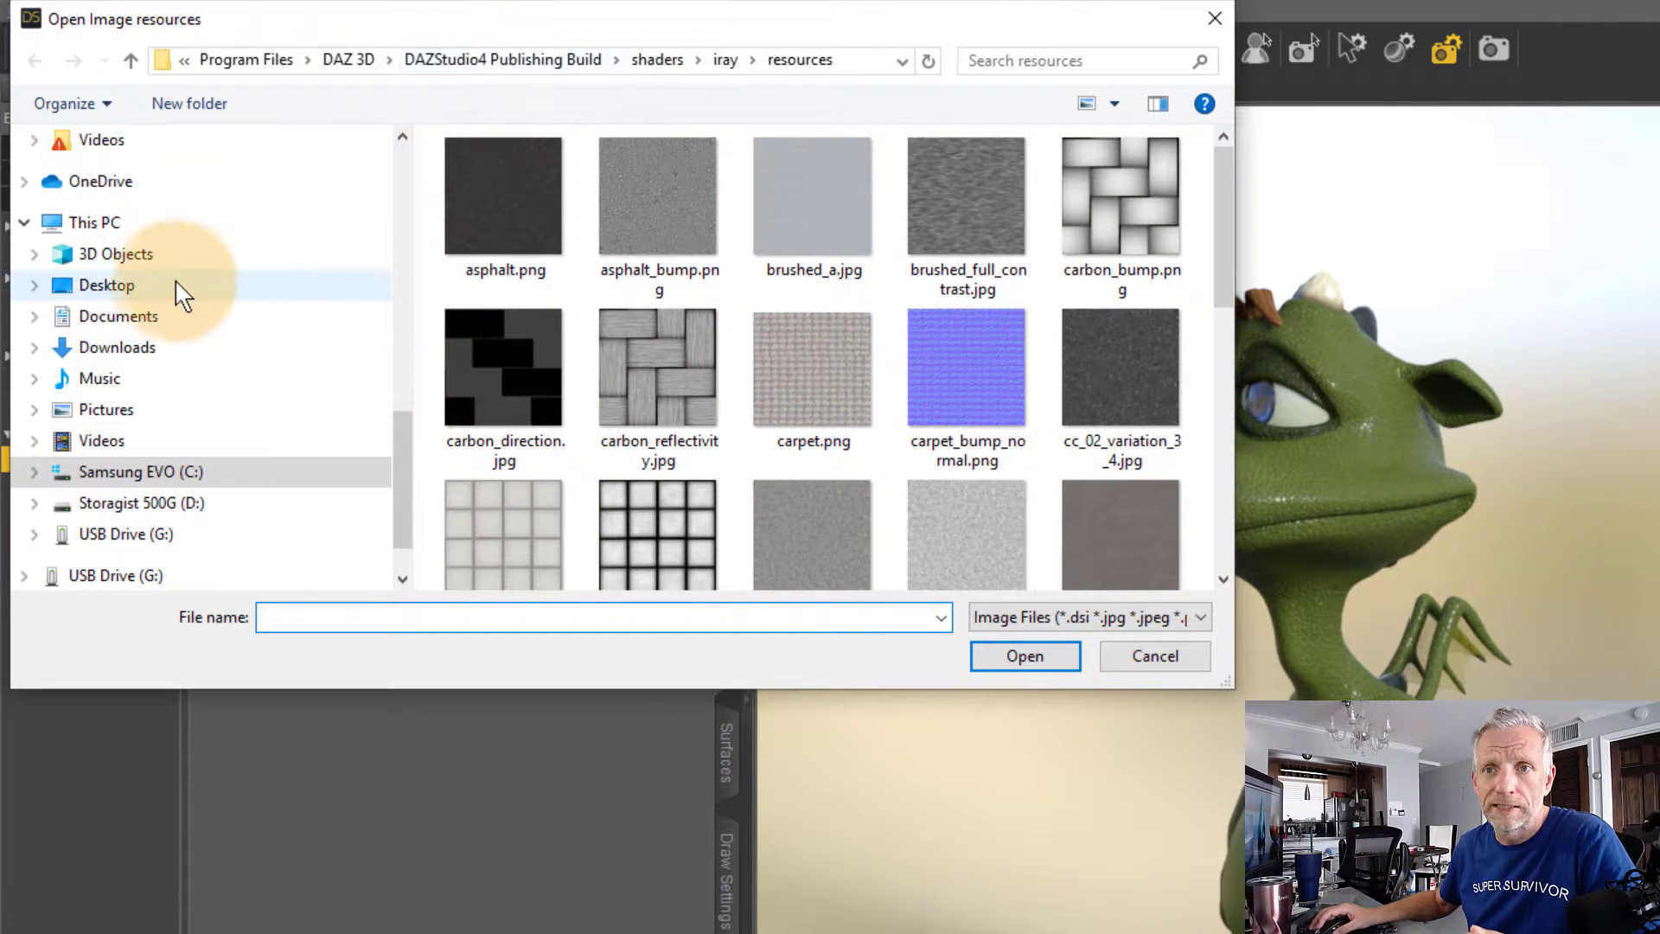
click(170, 282)
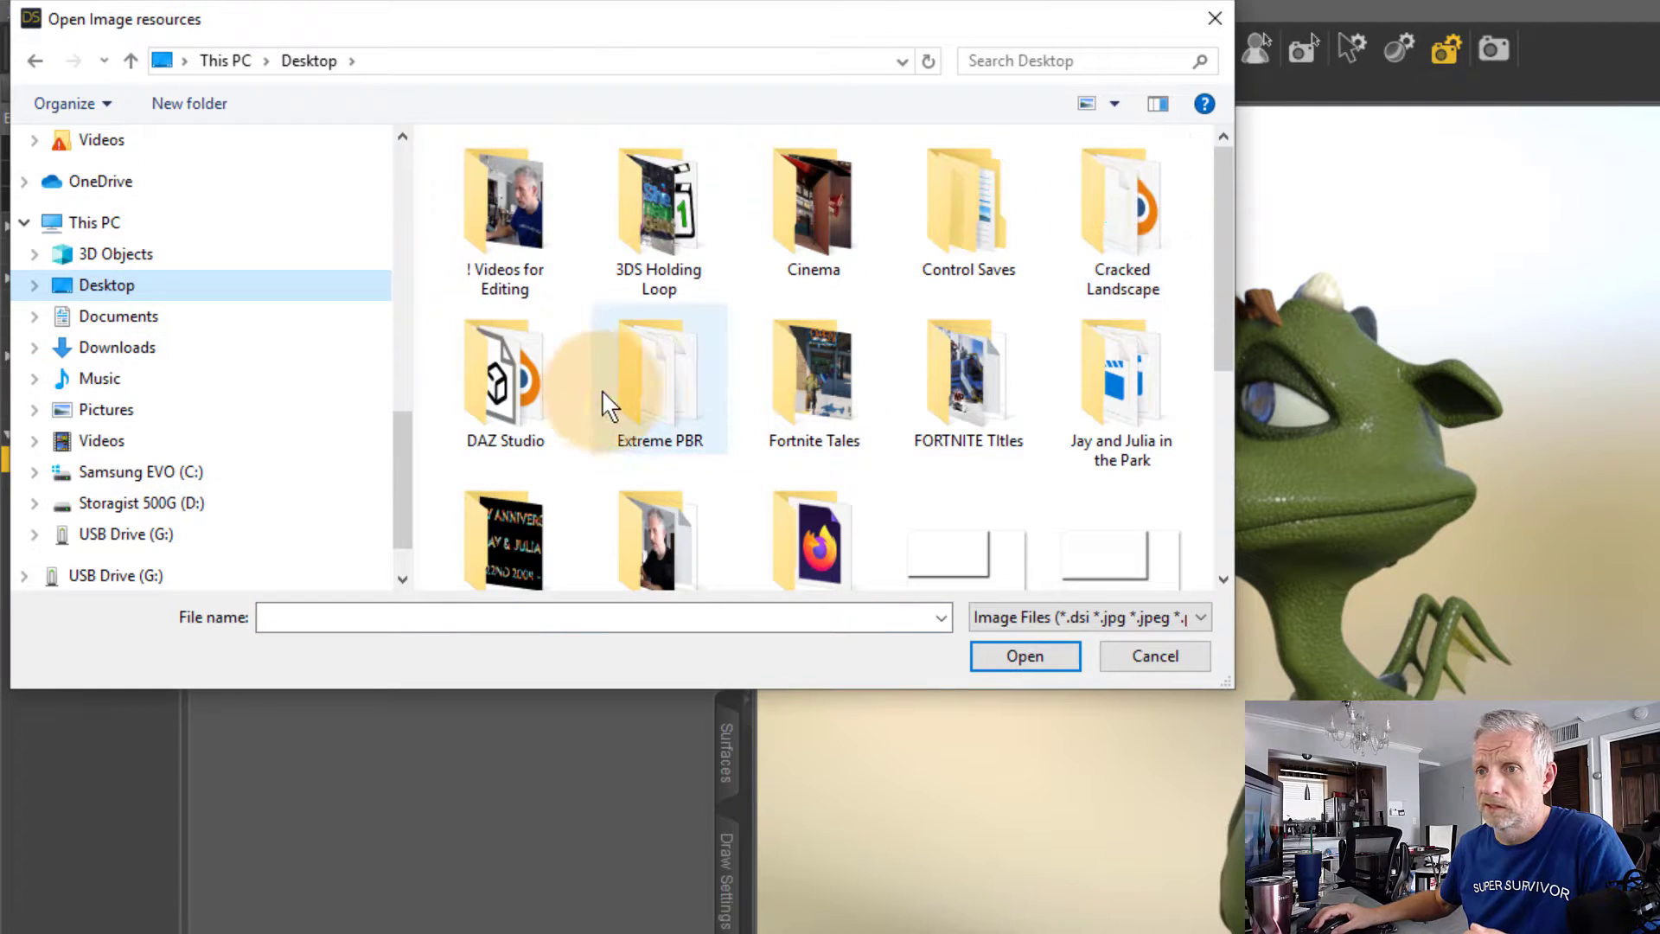
click(530, 381)
double_click(529, 381)
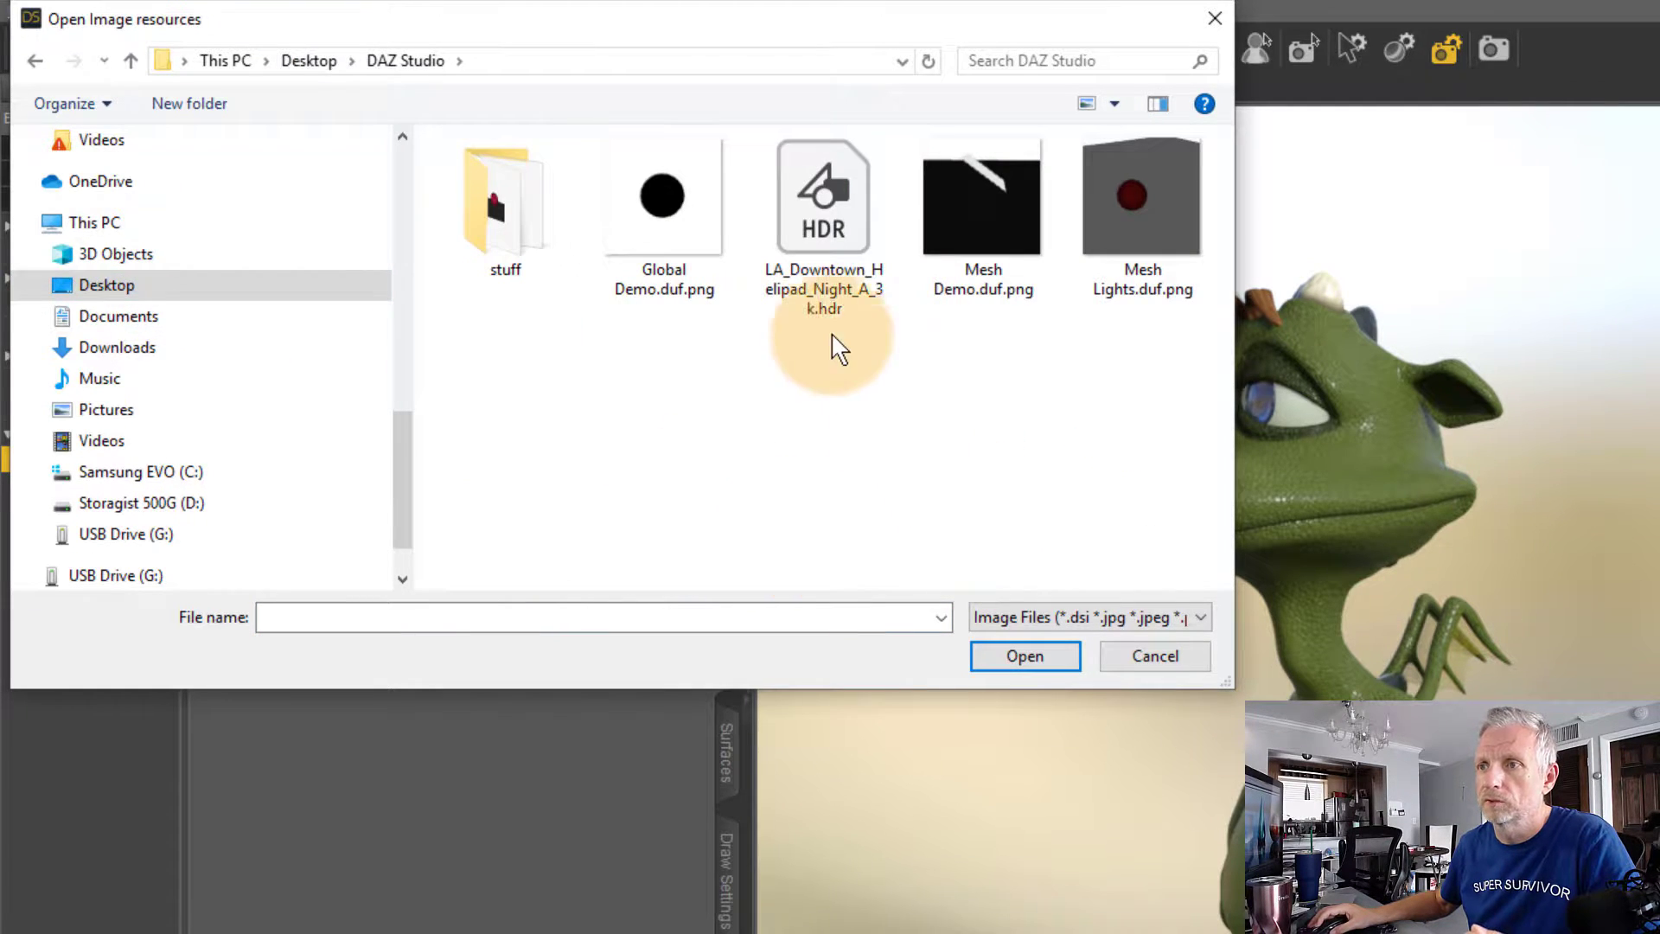
click(844, 207)
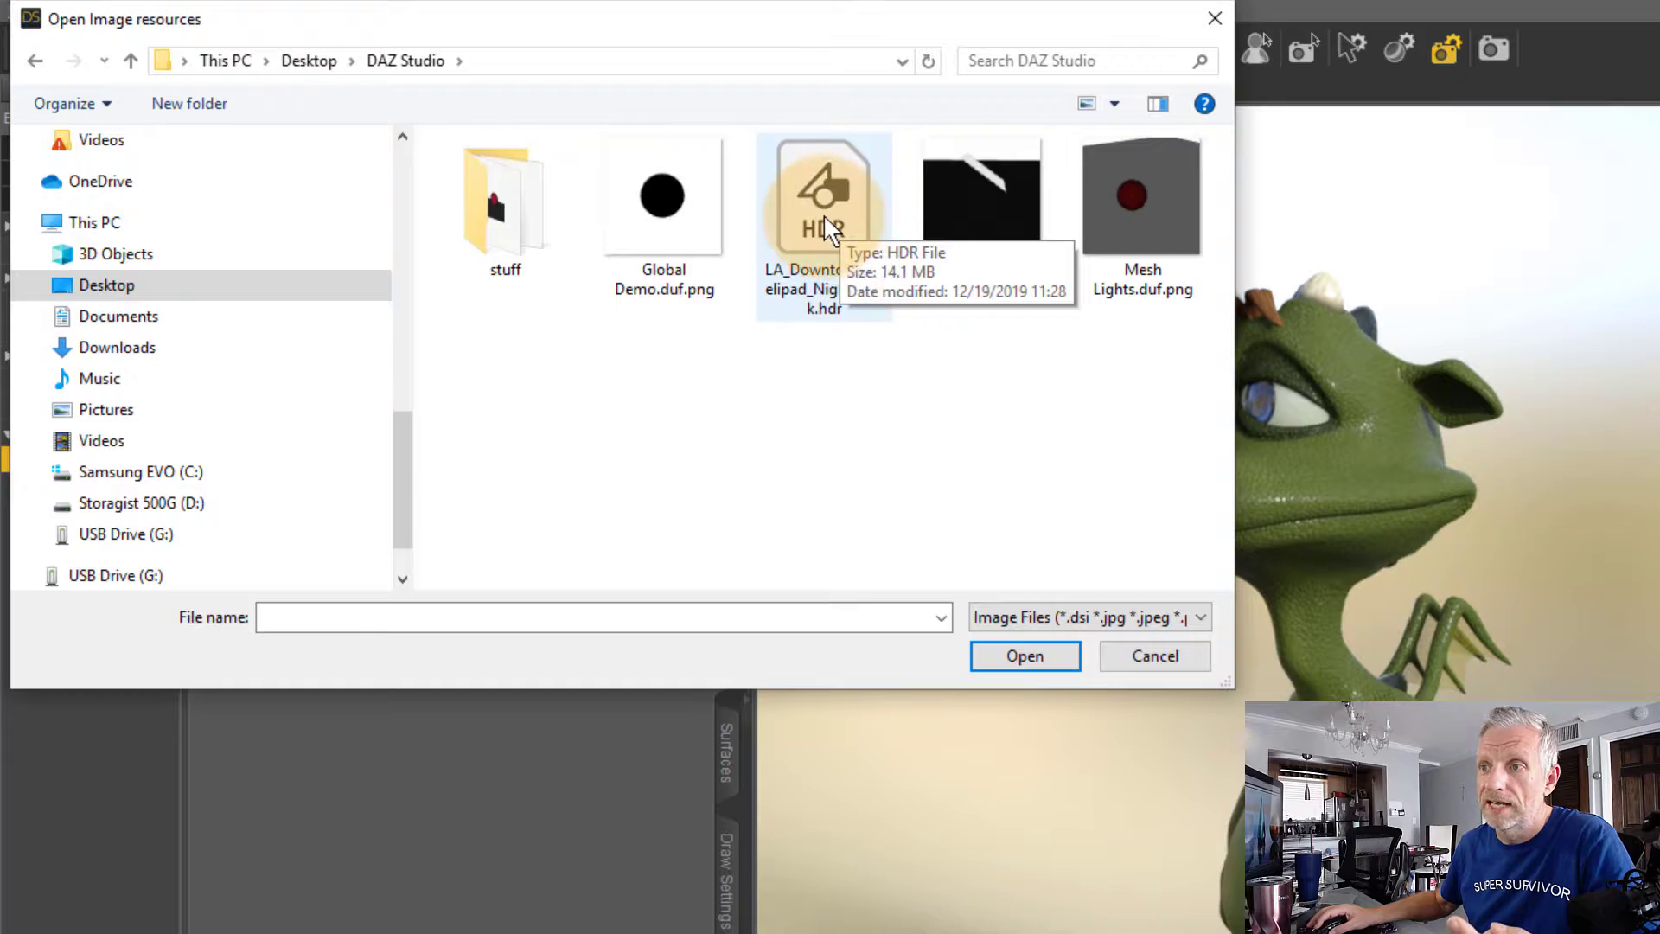
click(825, 214)
click(1020, 655)
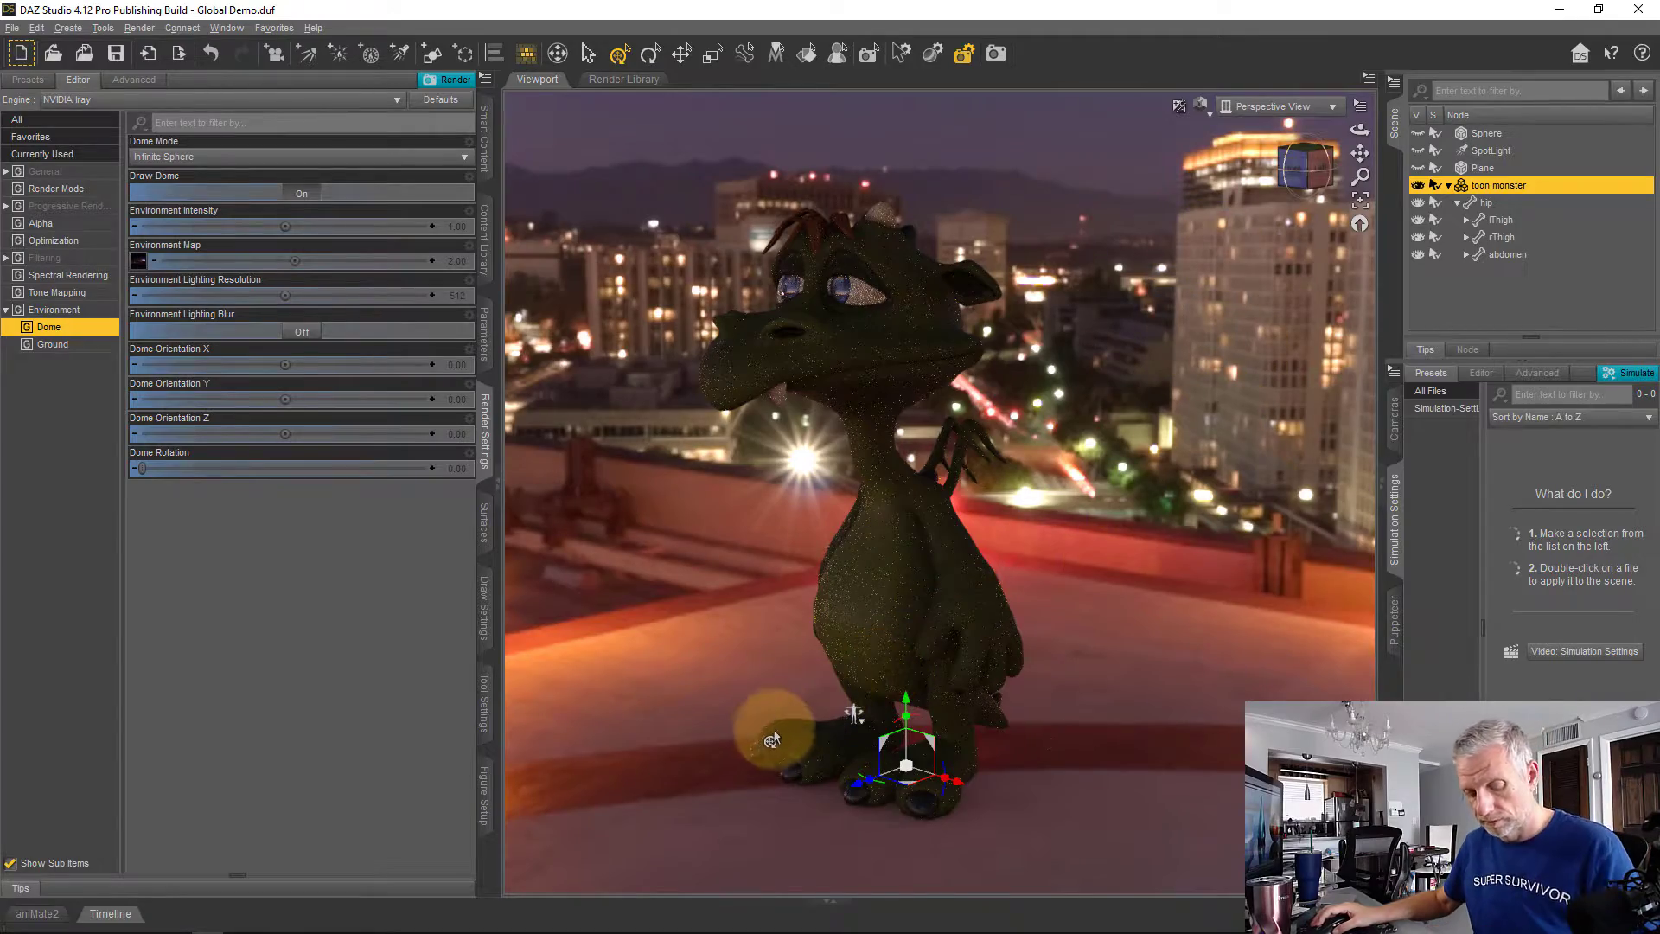
middle_drag(717, 730, 945, 407)
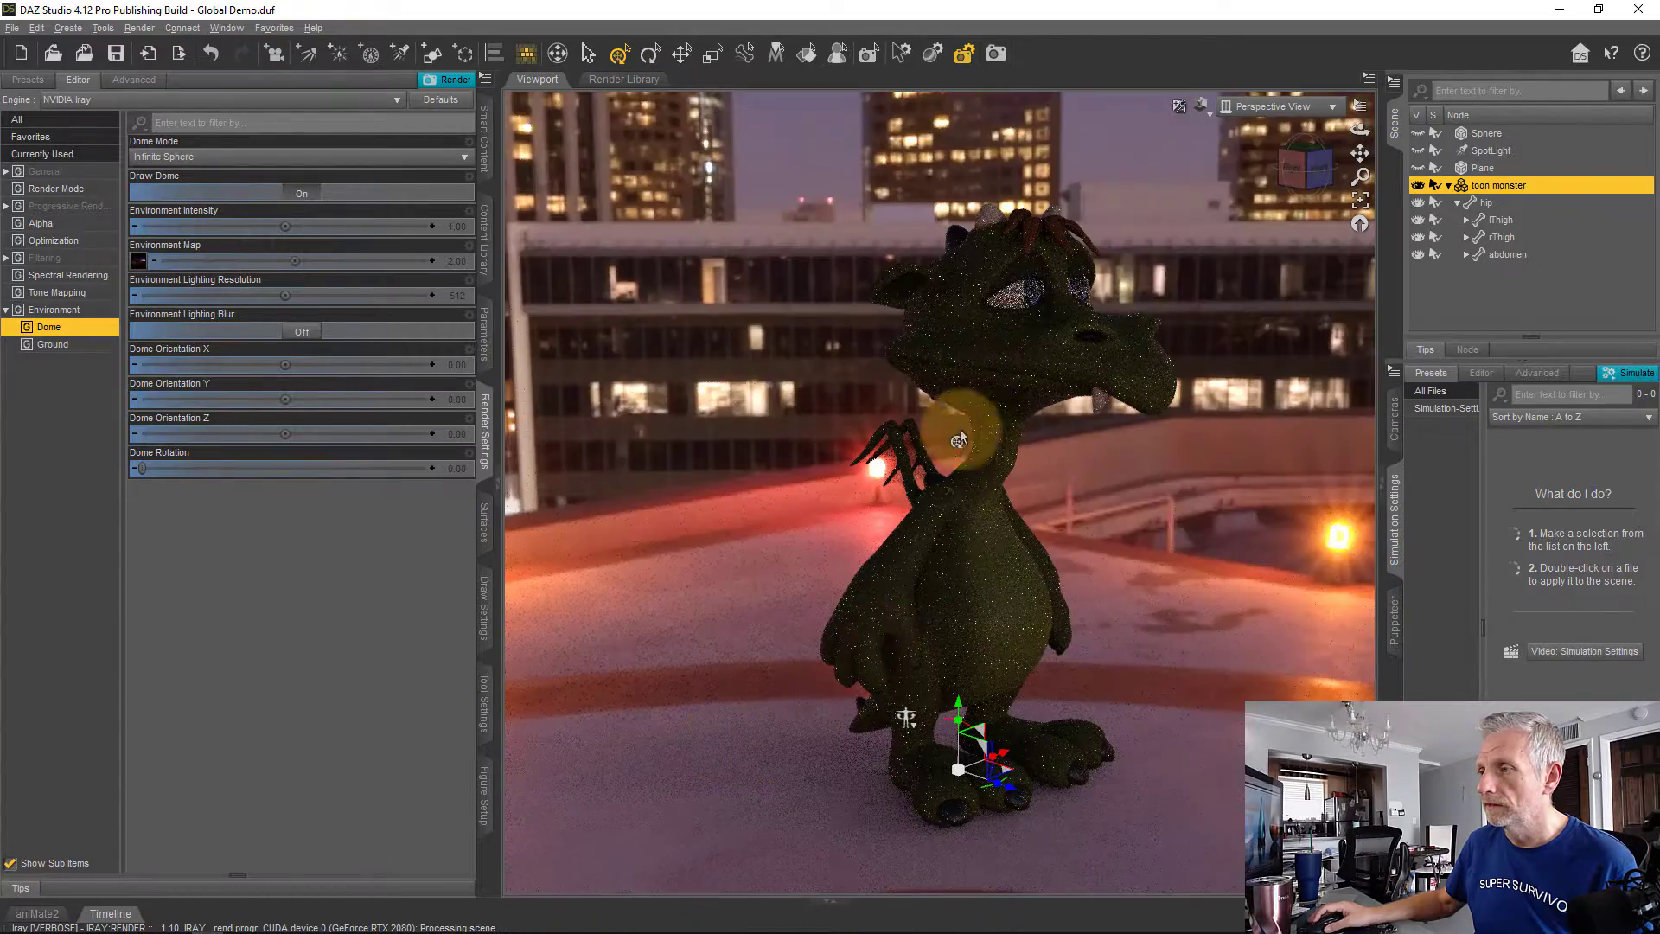
- Turn off Draw Dome to see the monster lit by the night map without the background image
mouse_move(1107, 663)
middle_down()
mouse_move(1069, 666)
mouse_move(1105, 660)
middle_up()
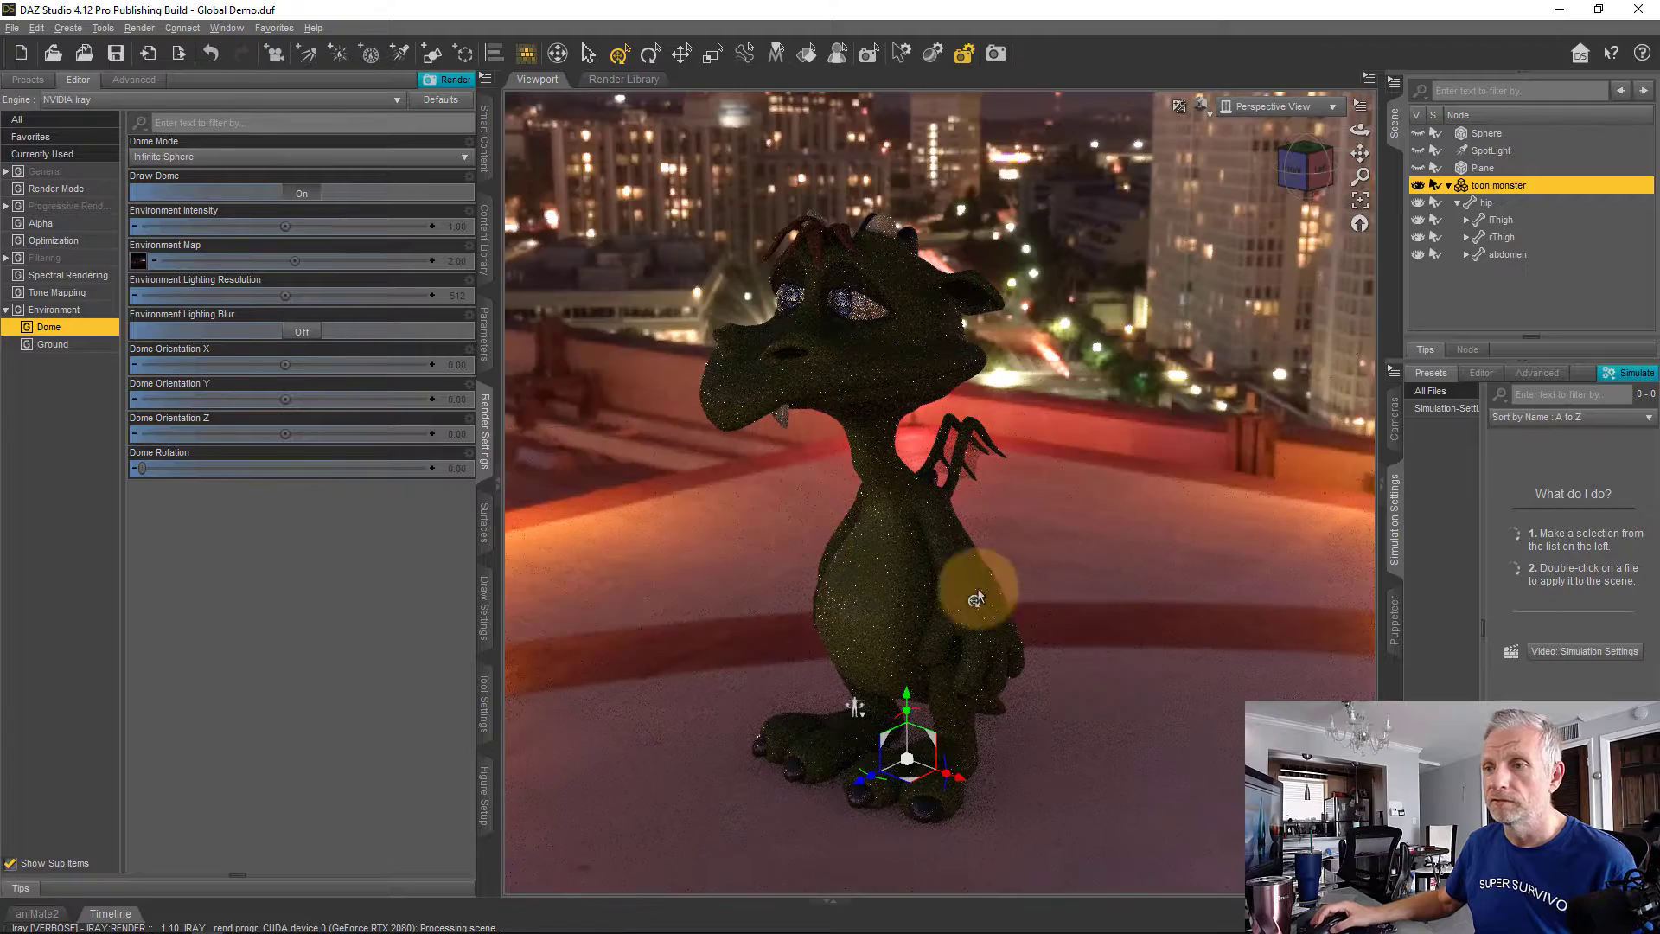
click(313, 192)
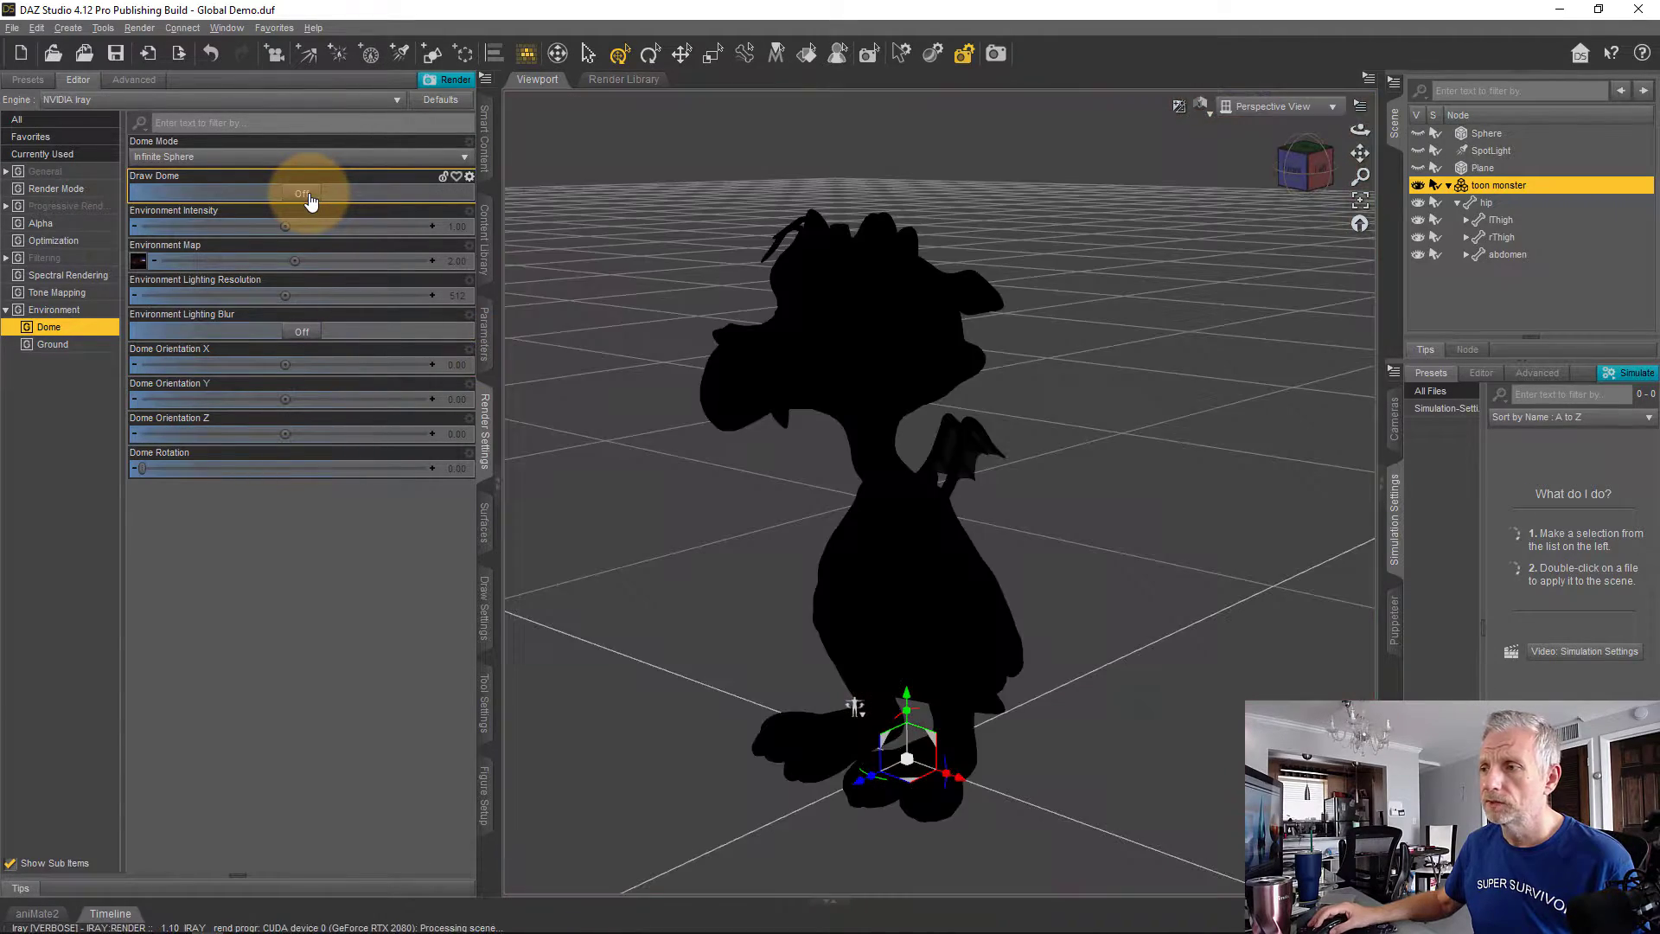
middle_drag(708, 528, 805, 359)
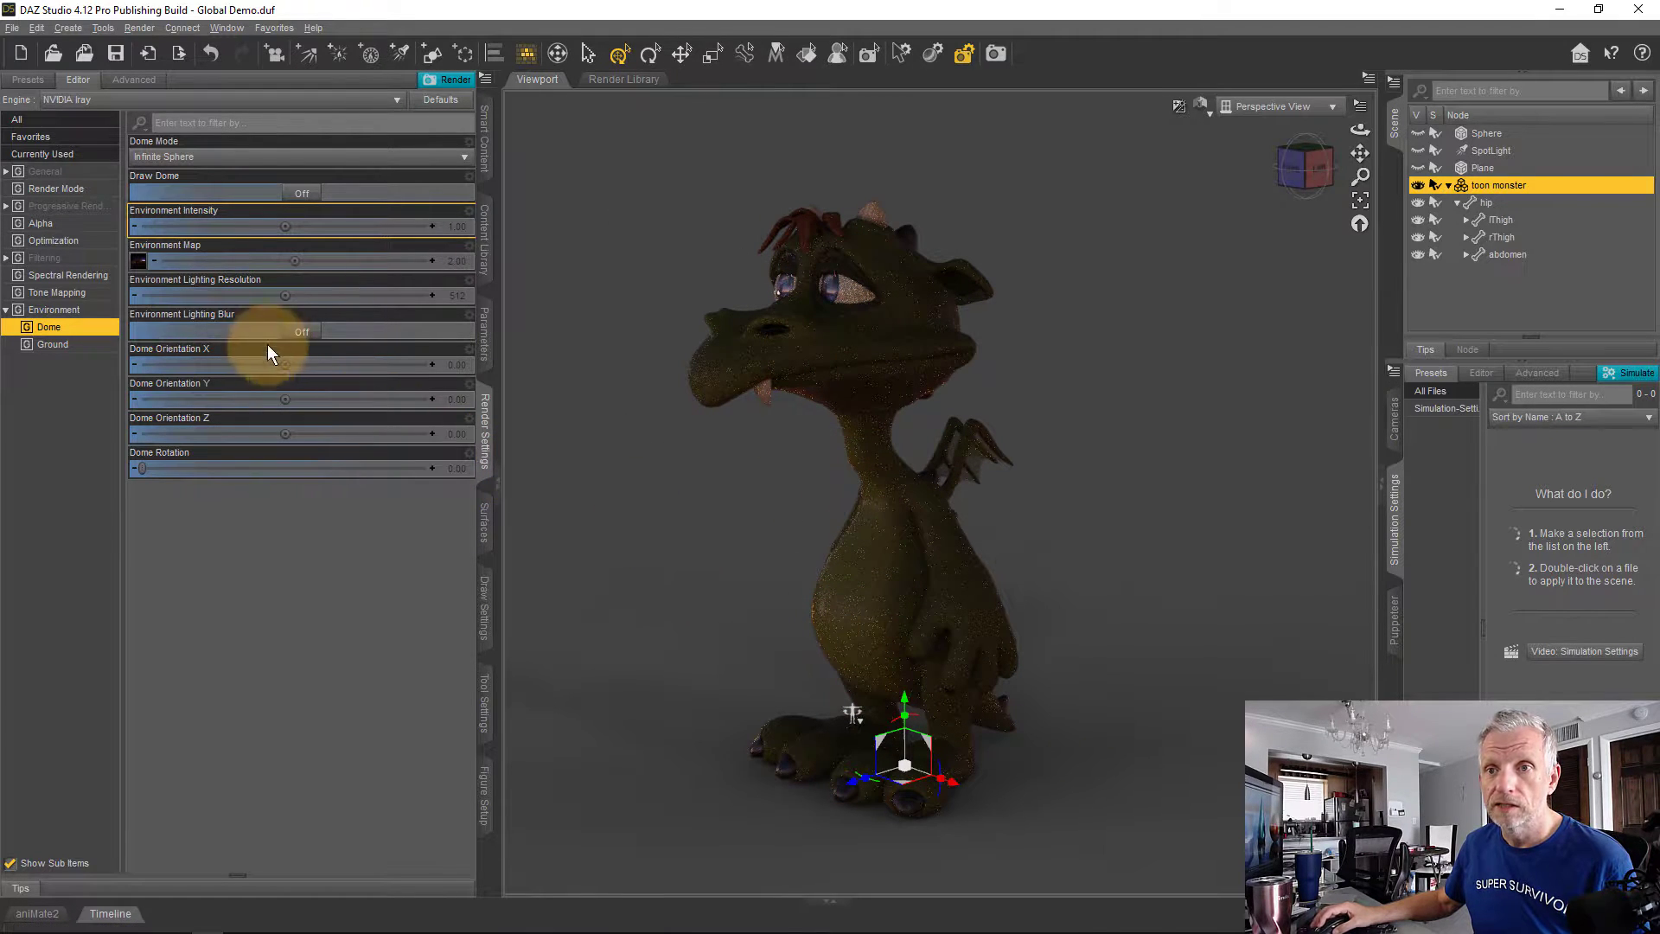
- Switch the Environment Map to DTHDR-RuinsB-500.hdr and check the lighting on the monster from several angles
click(138, 260)
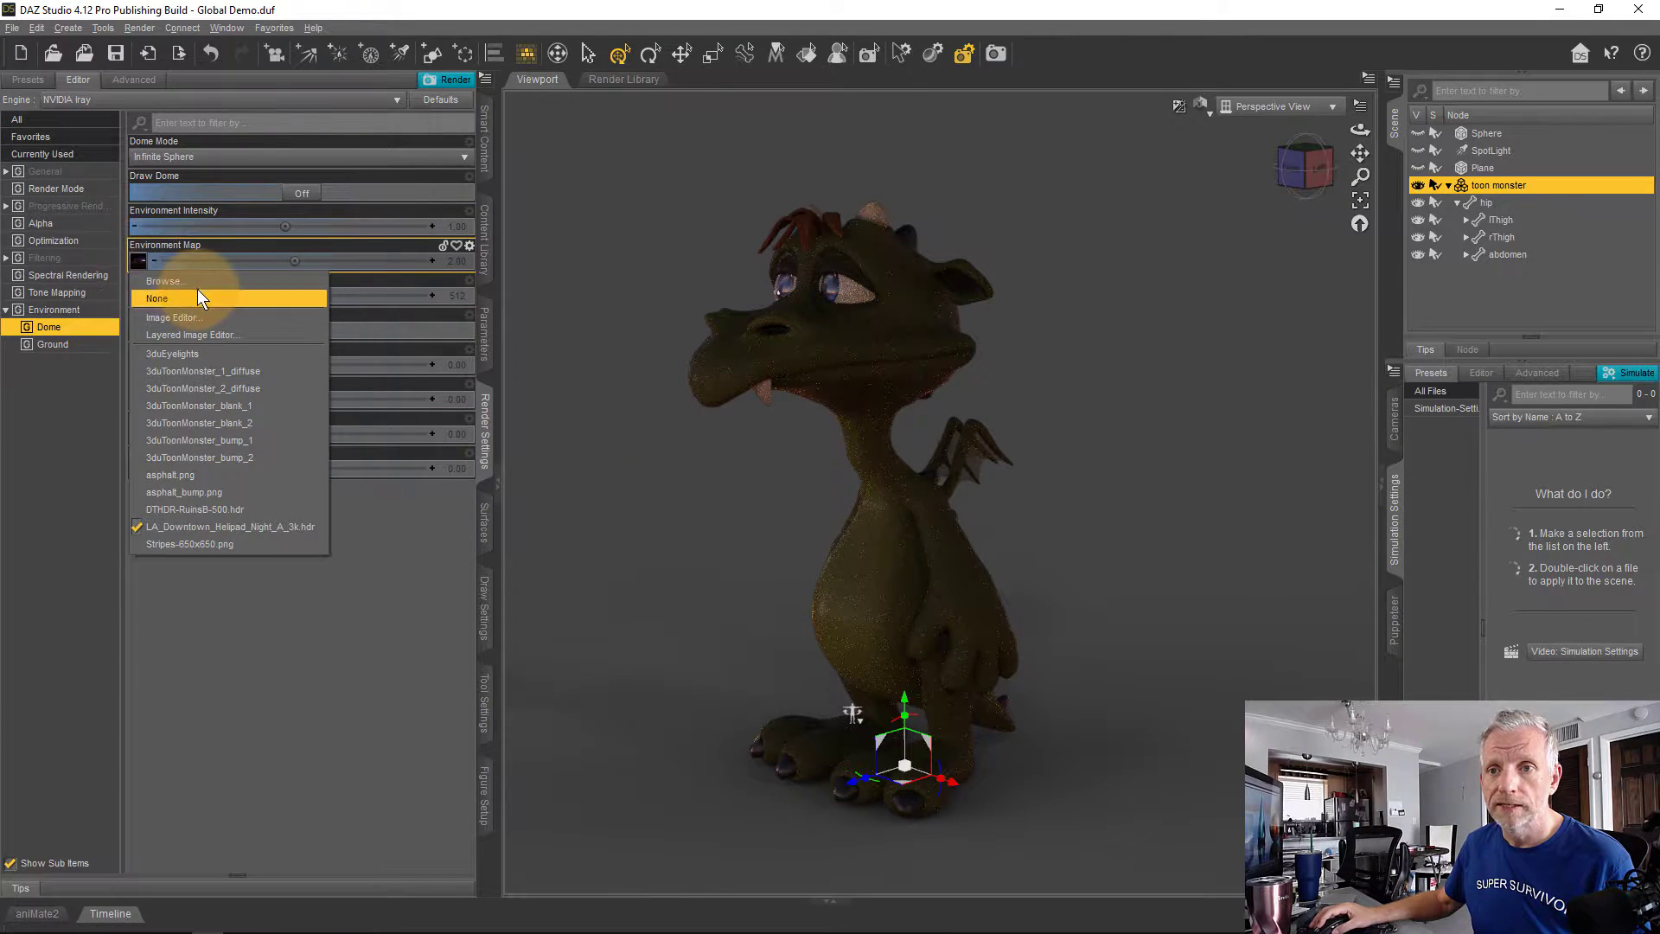
click(283, 512)
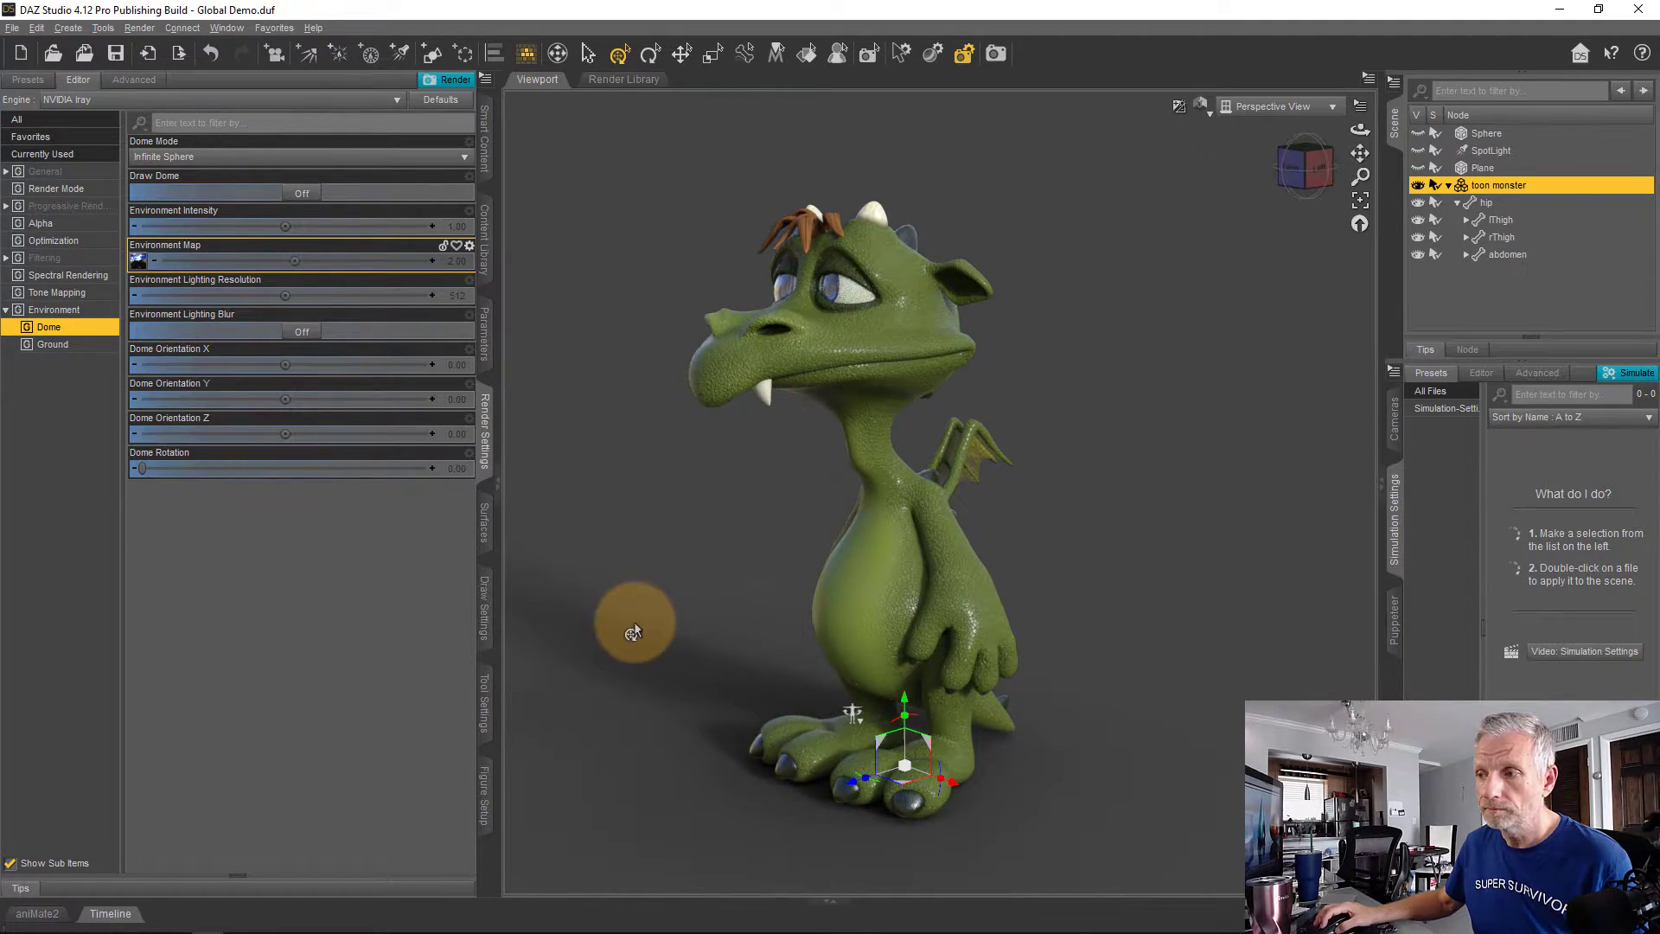
mouse_move(636, 620)
alt+mouse_down()
mouse_move(660, 623)
mouse_move(640, 621)
alt+mouse_up()
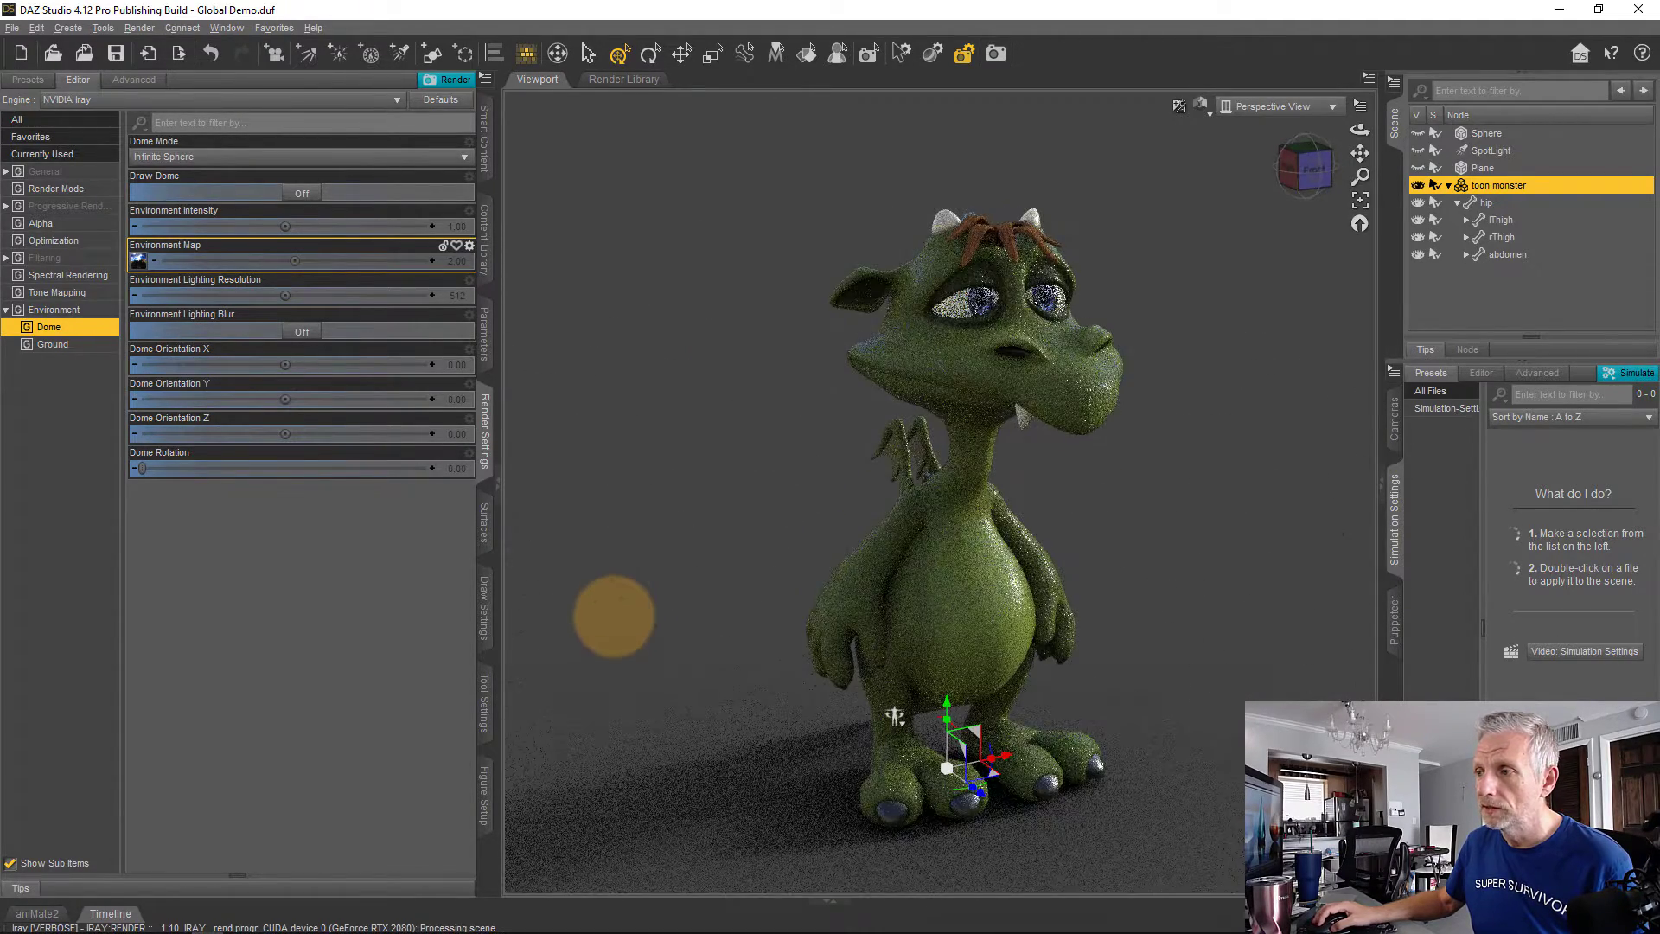
alt+right_drag(619, 622, 614, 615)
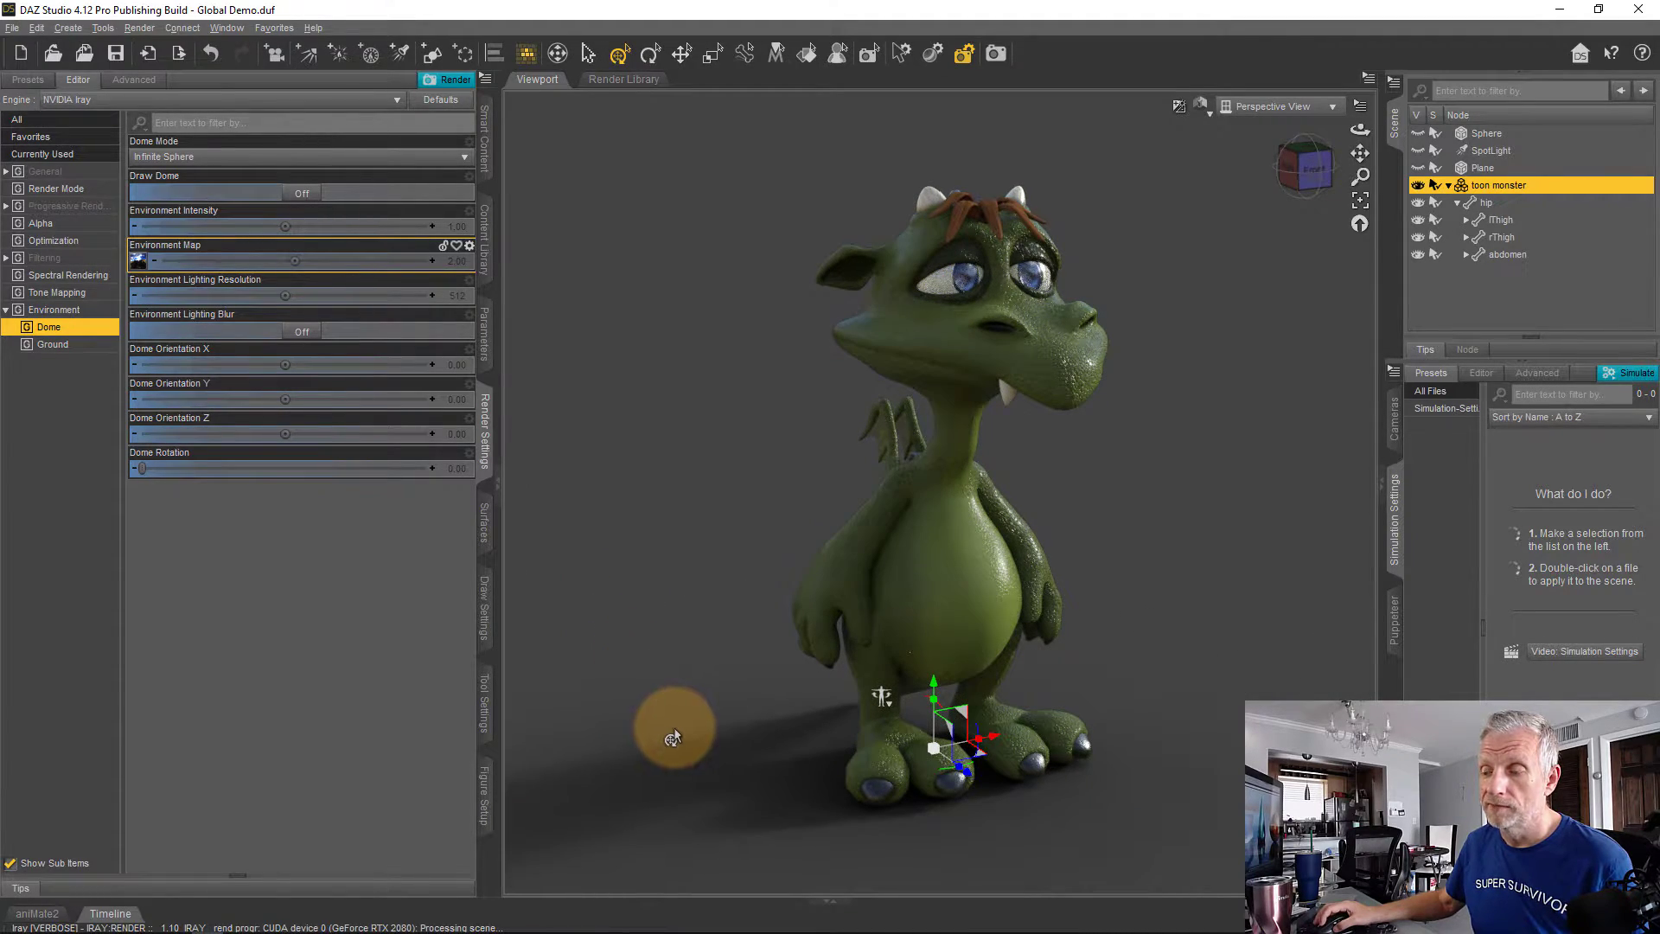
alt+drag(673, 731, 669, 726)
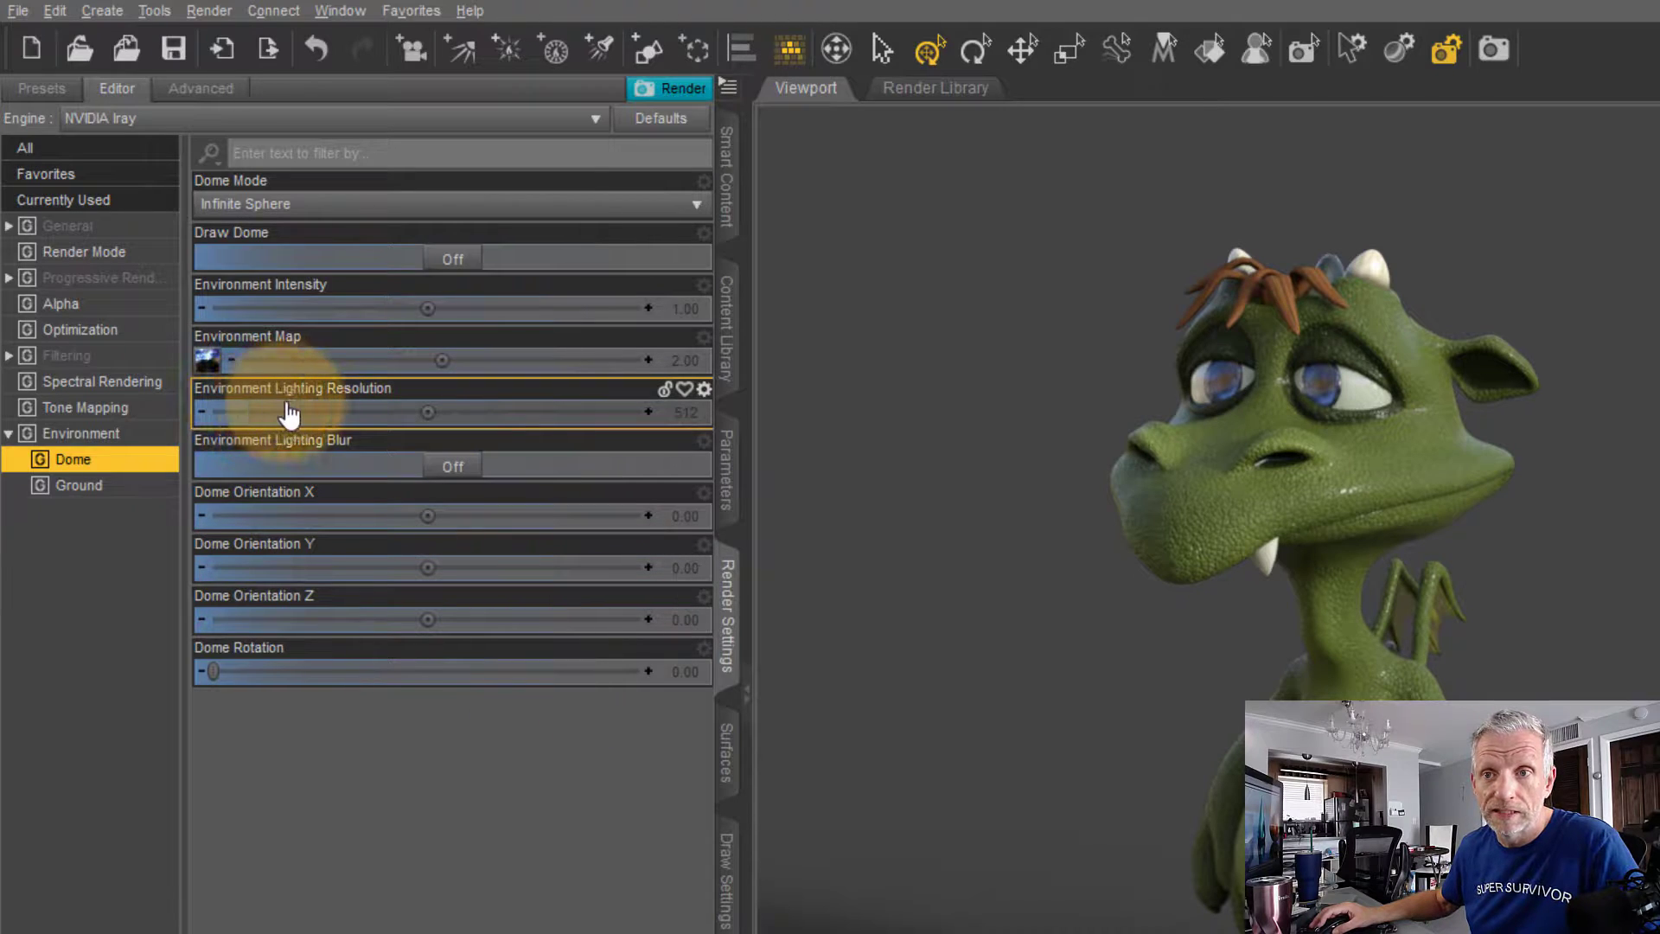
- Inspect the Environment Lighting Resolution value in the Dome settings
click(682, 415)
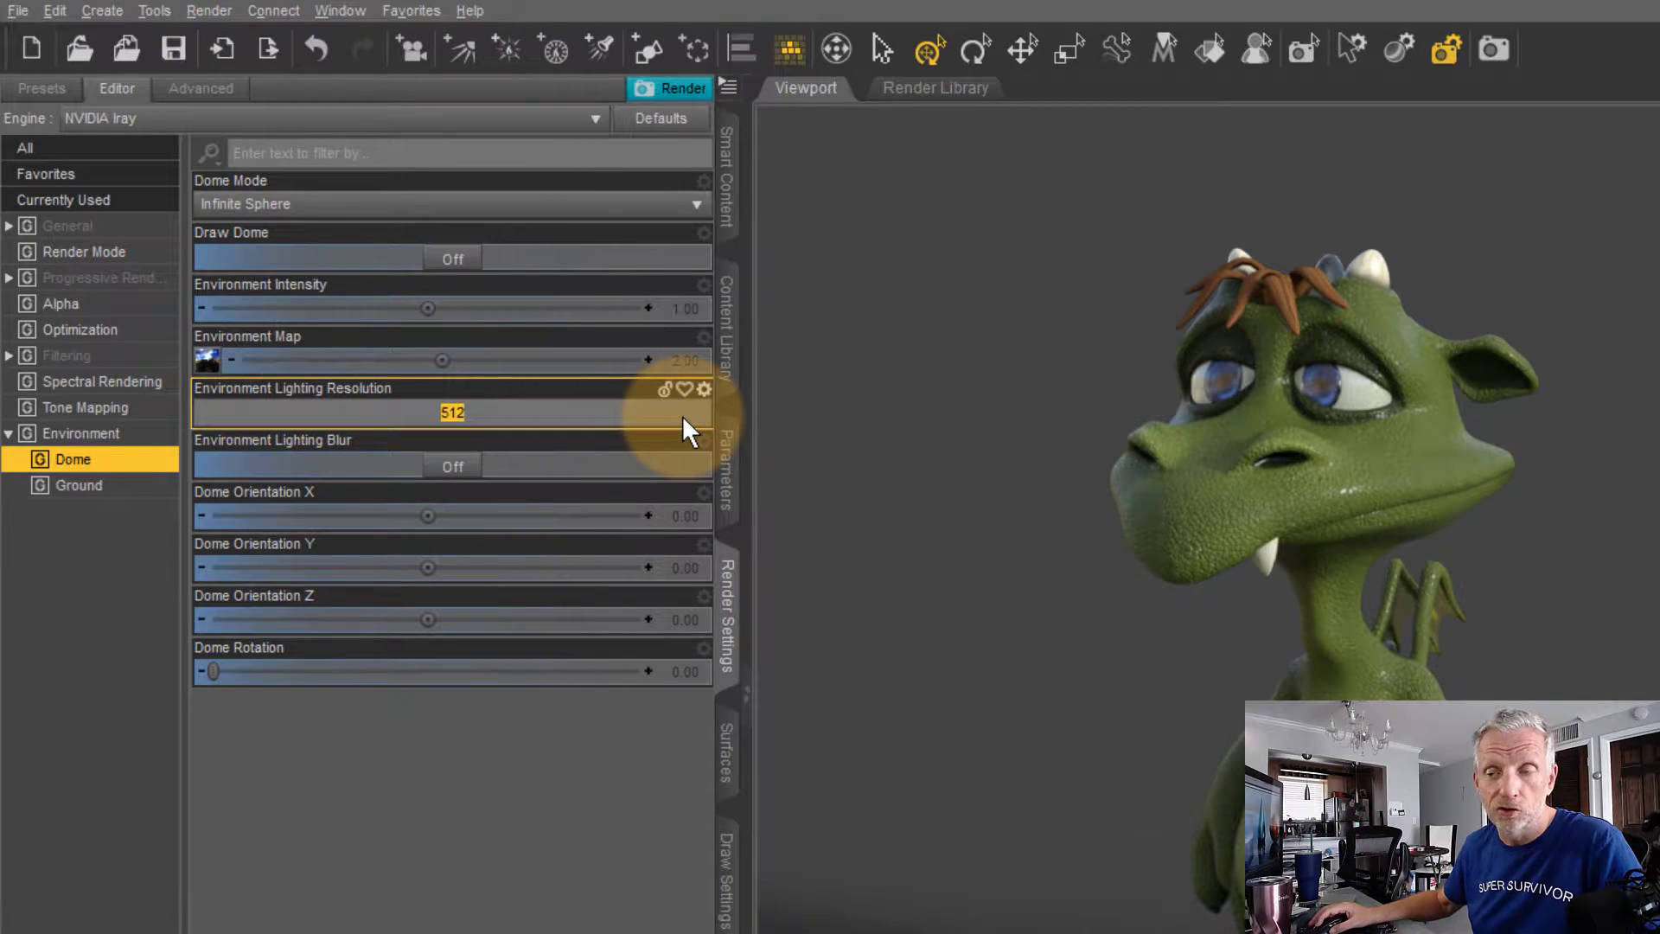
click(562, 744)
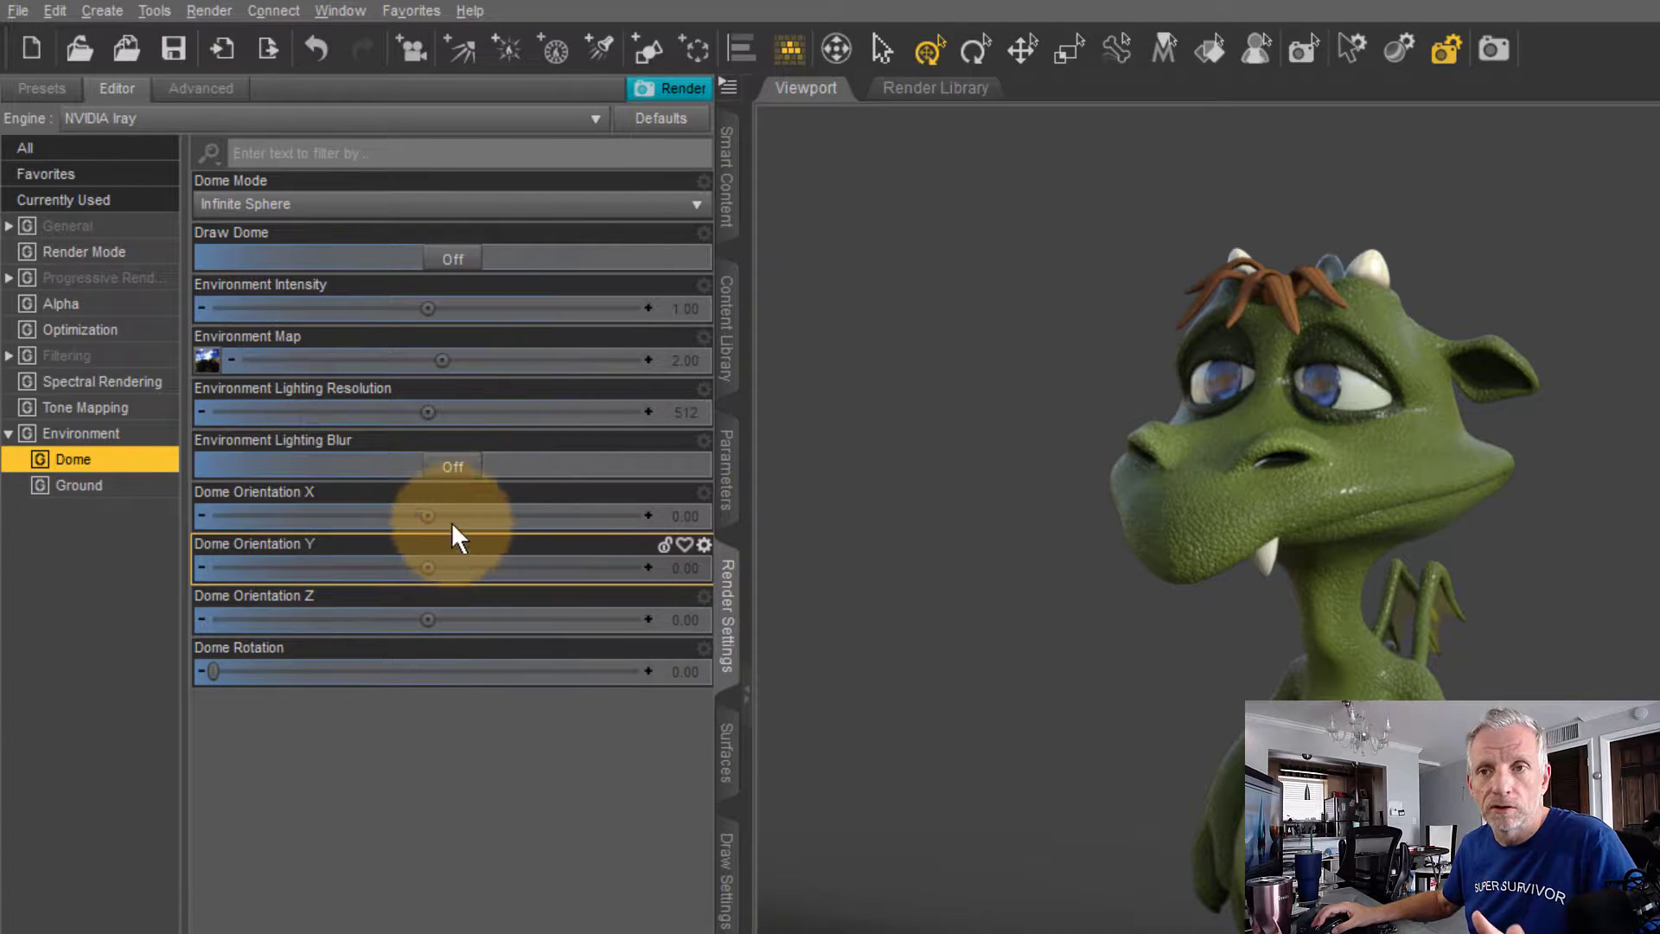
mouse_move(210, 367)
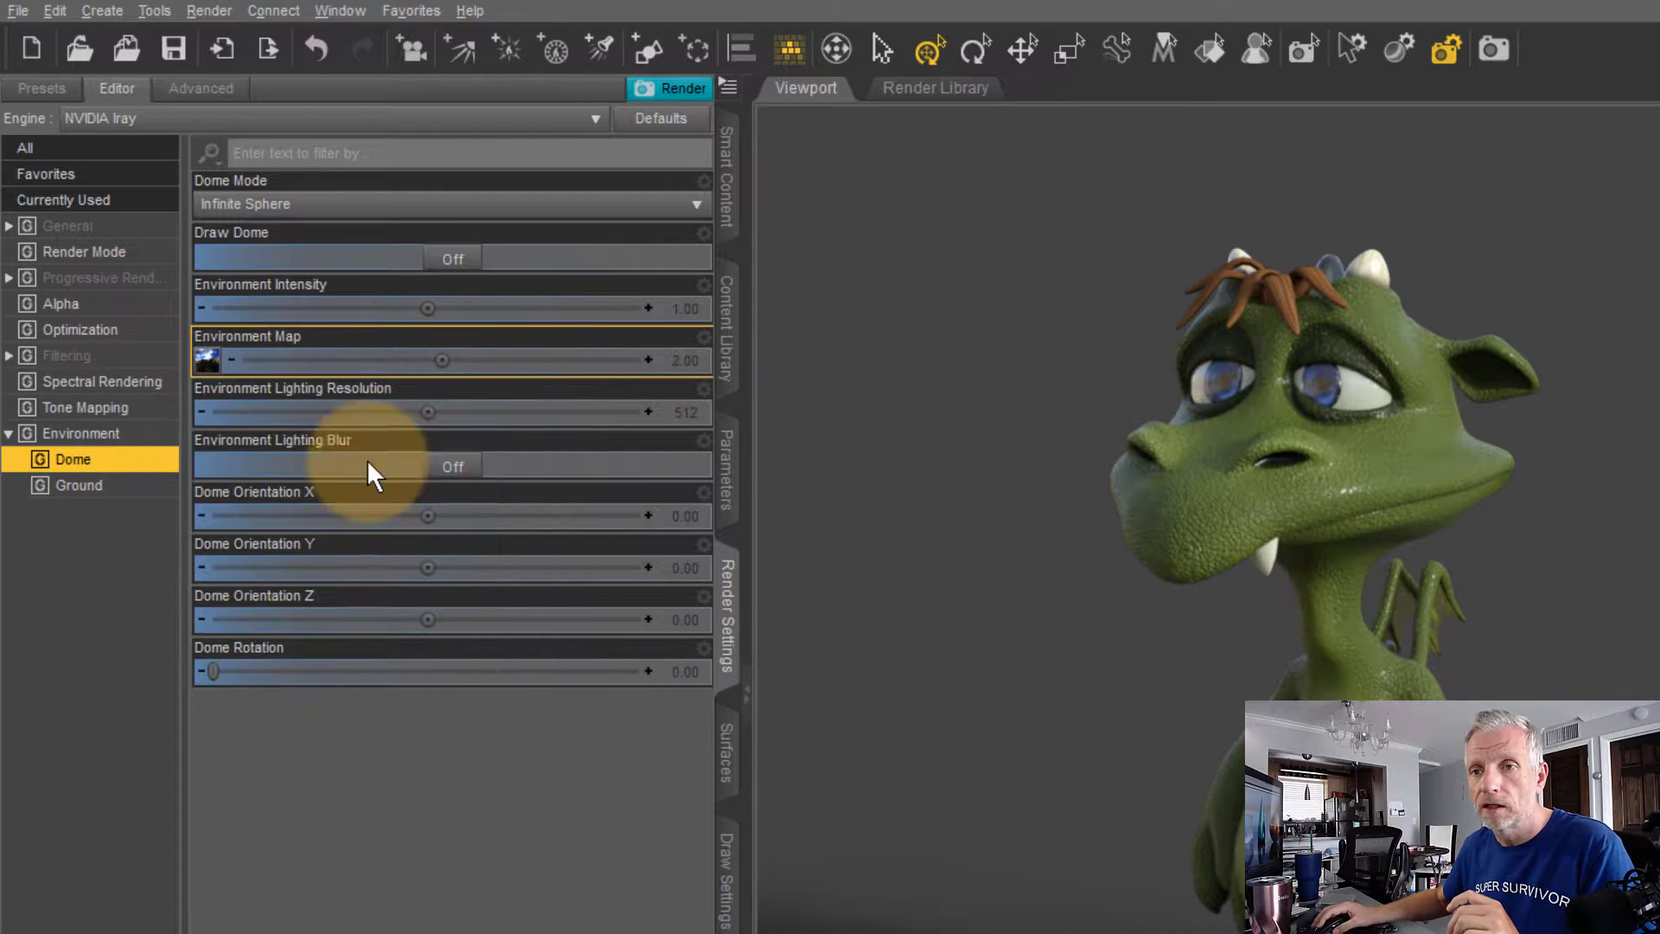
mouse_move(585, 427)
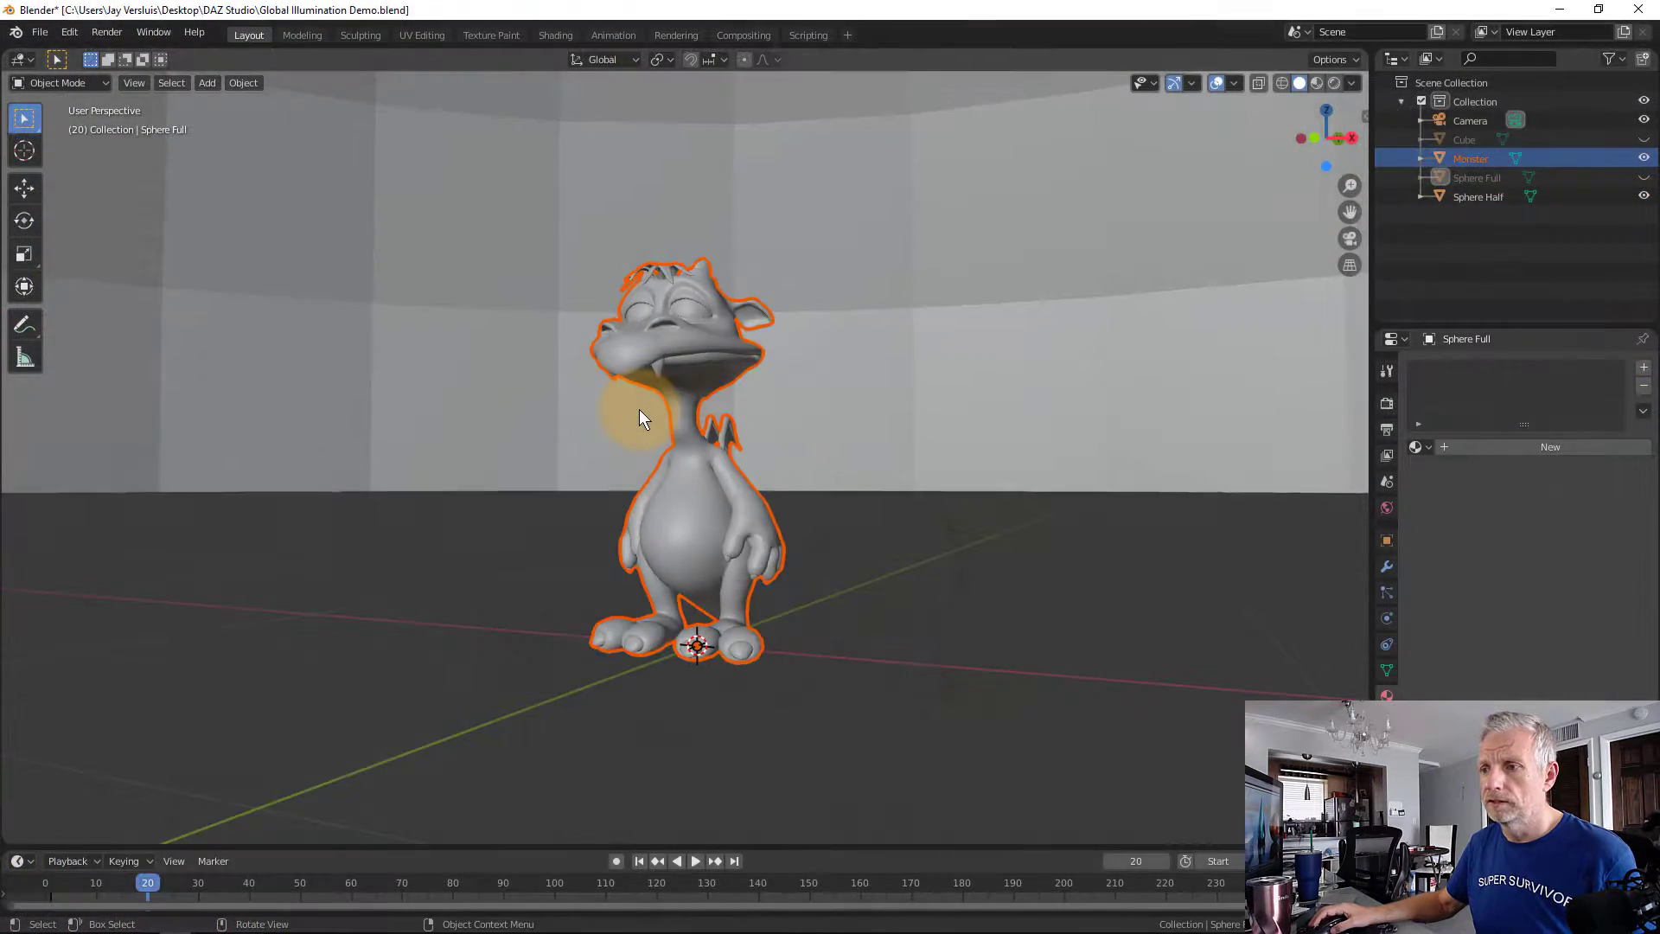
- Switch to Blender and select the Sphere Half dome that surrounds the monster, viewed from outside
alt+middle_drag(574, 481, 526, 197)
scroll(526, 204, down, 3)
scroll(521, 260, up, 2)
scroll(524, 281, down, 1)
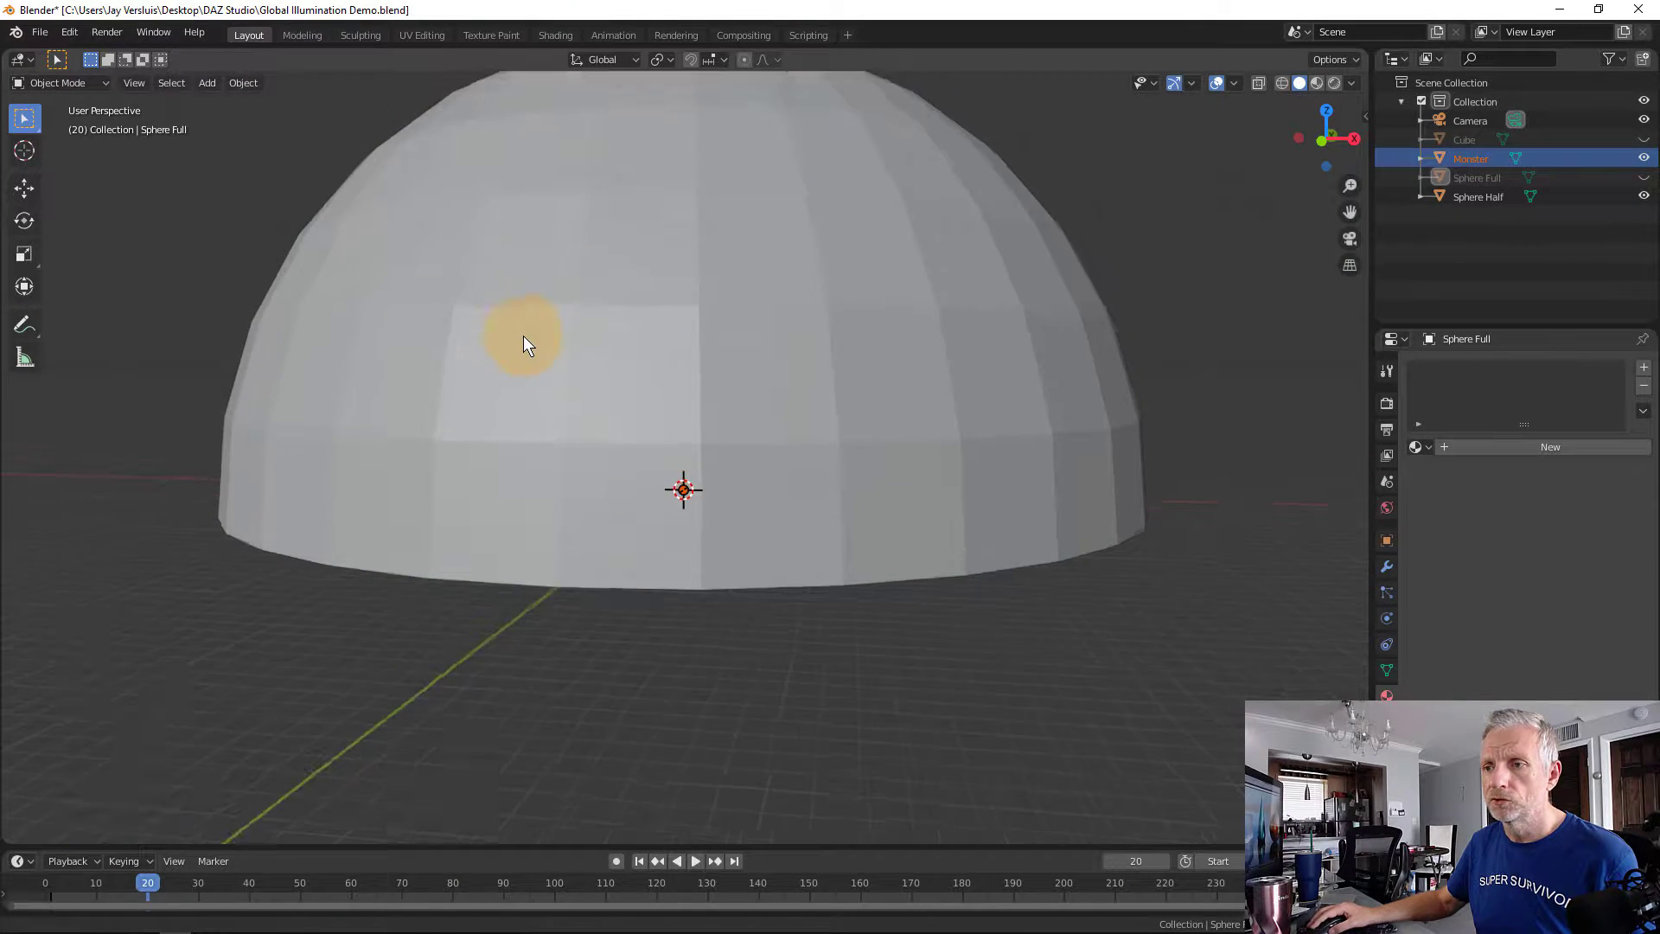
shift+middle_drag(523, 344, 465, 455)
click(623, 505)
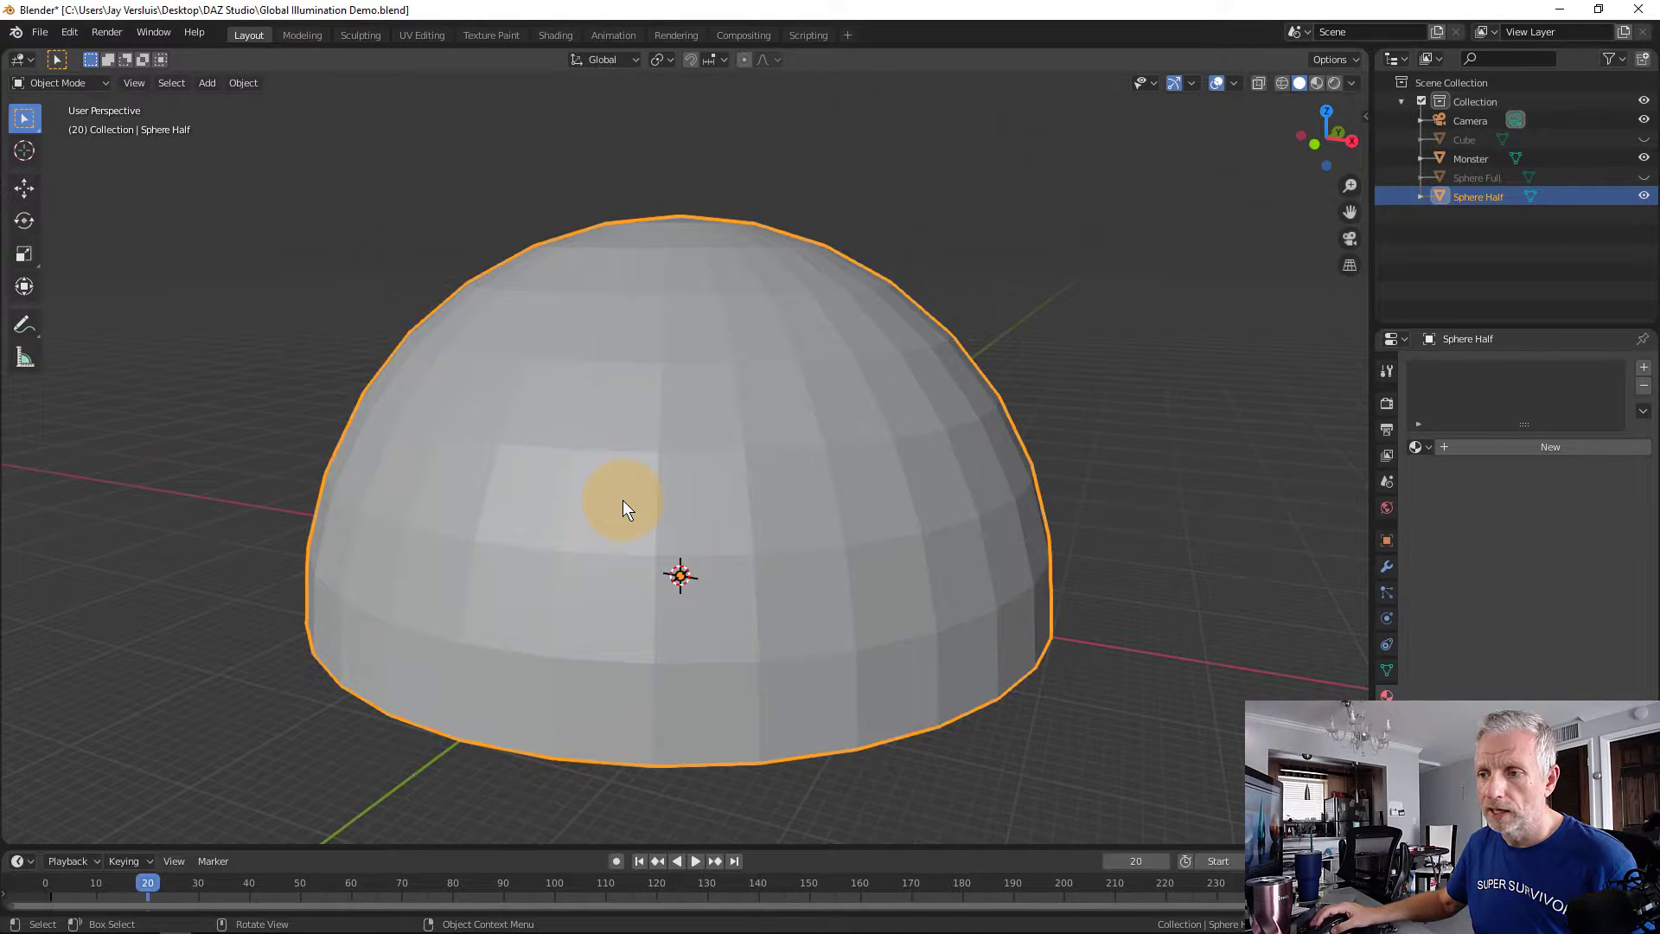
- Examine the individual faces of the half sphere in Edit Mode, then return to Object Mode
key(Tab)
click(623, 500)
click(629, 424)
click(559, 379)
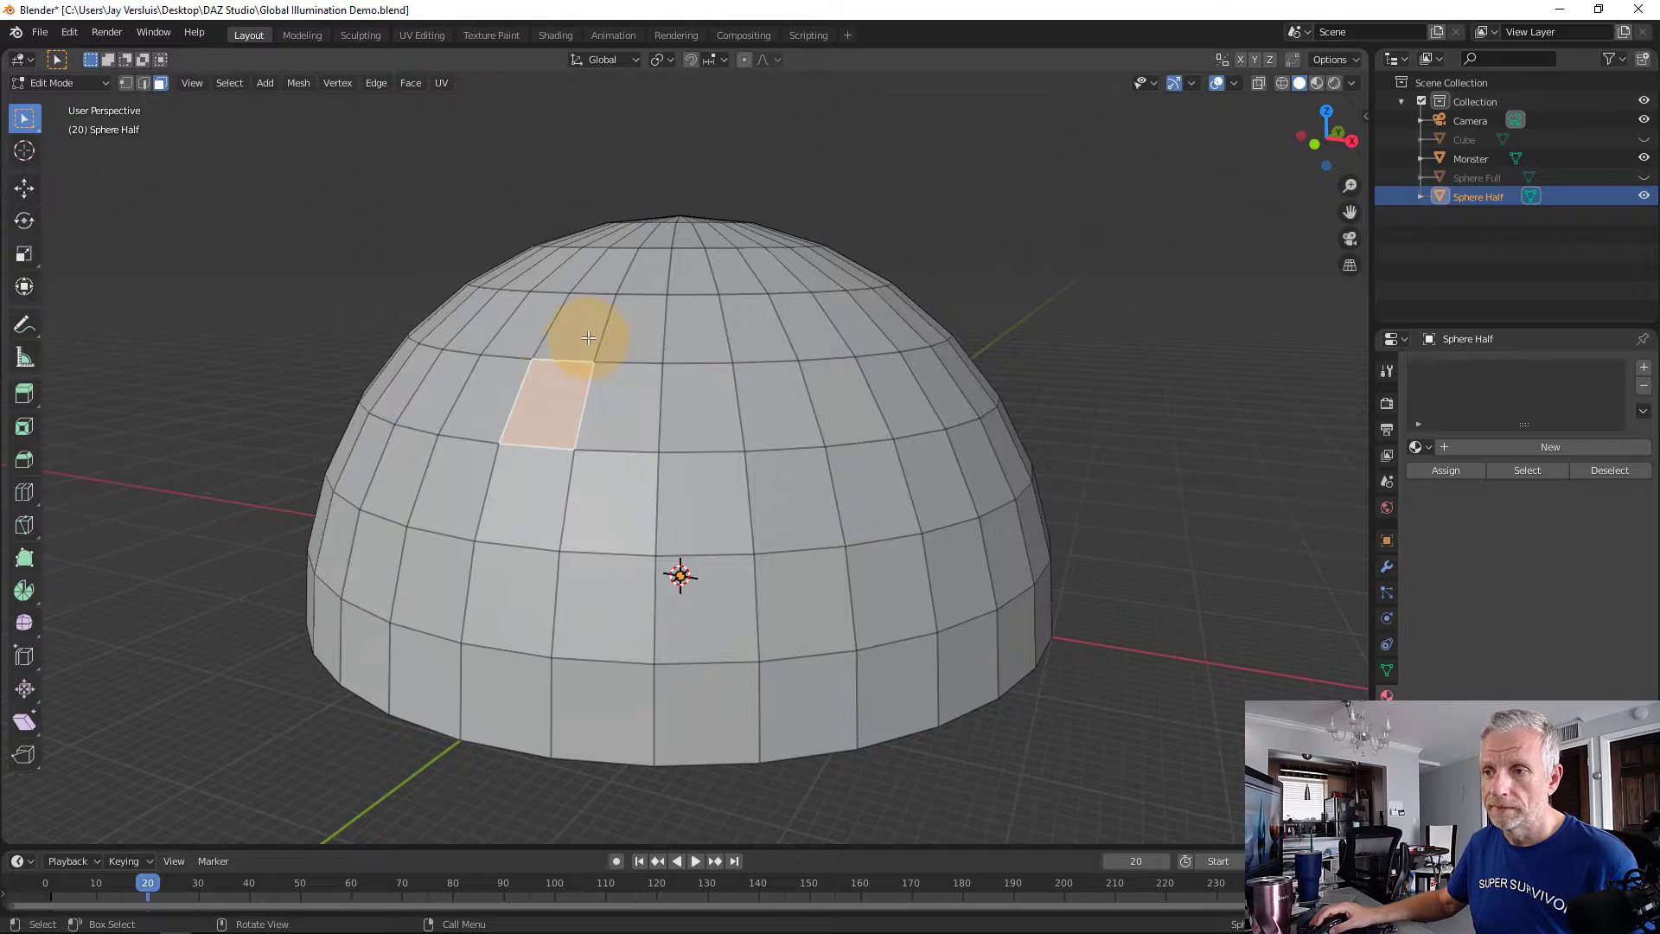
key(Tab)
- Apply a Subdivision Surface modifier with viewport level 3 to the half sphere and examine its faces in Edit Mode
click(1387, 567)
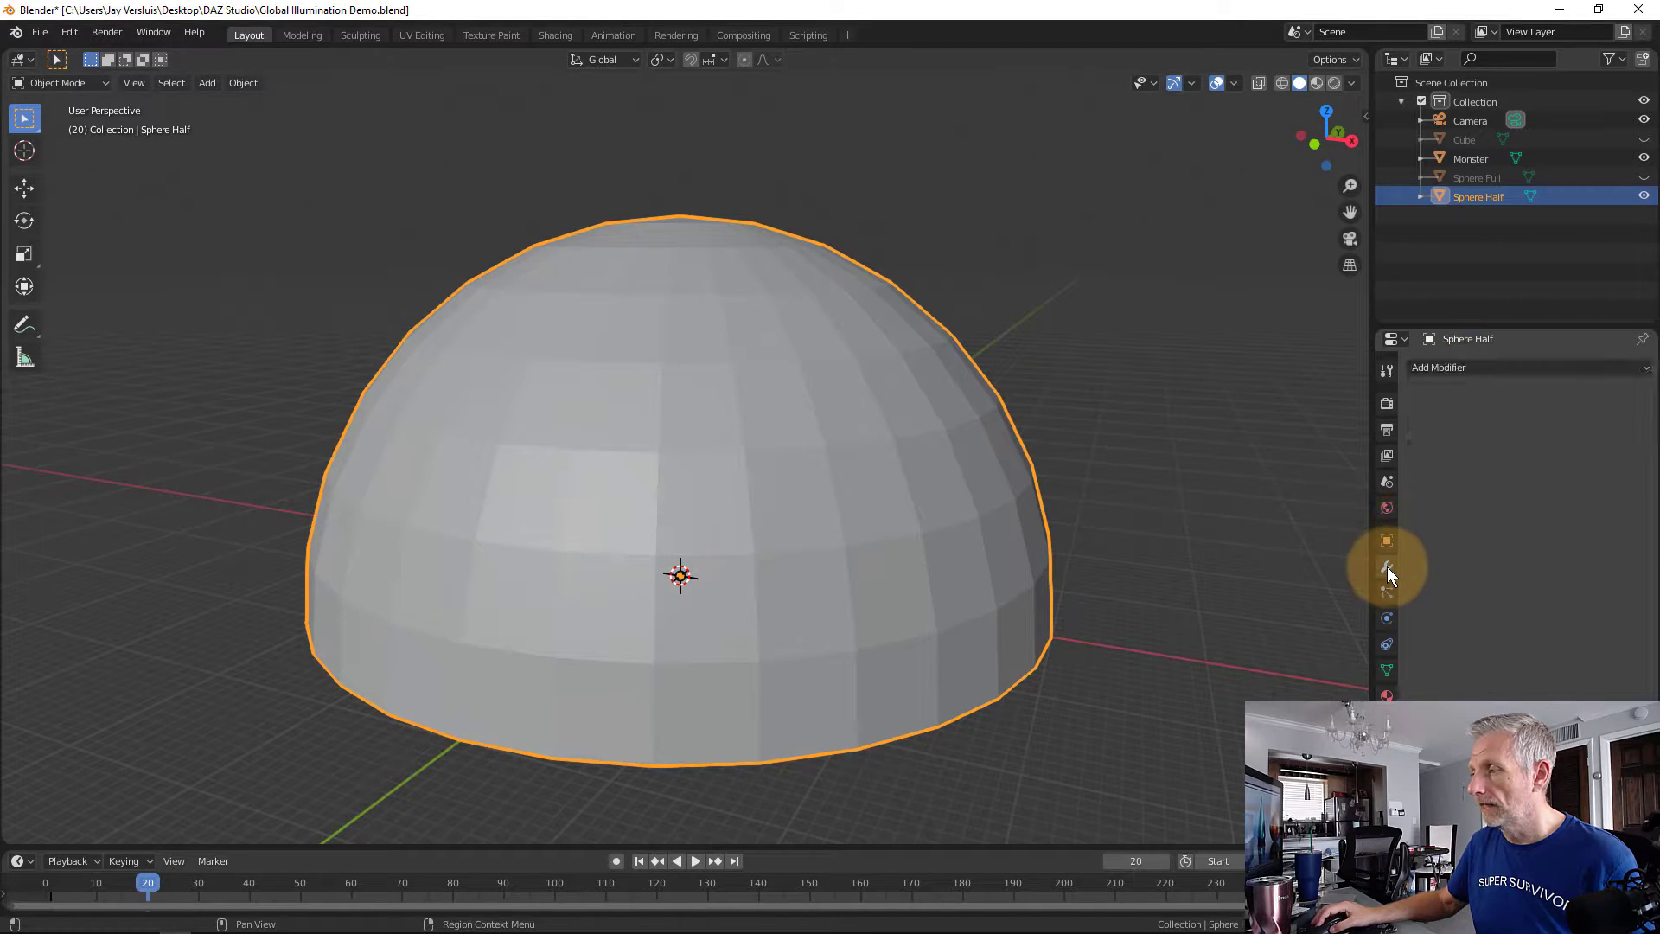
click(1470, 377)
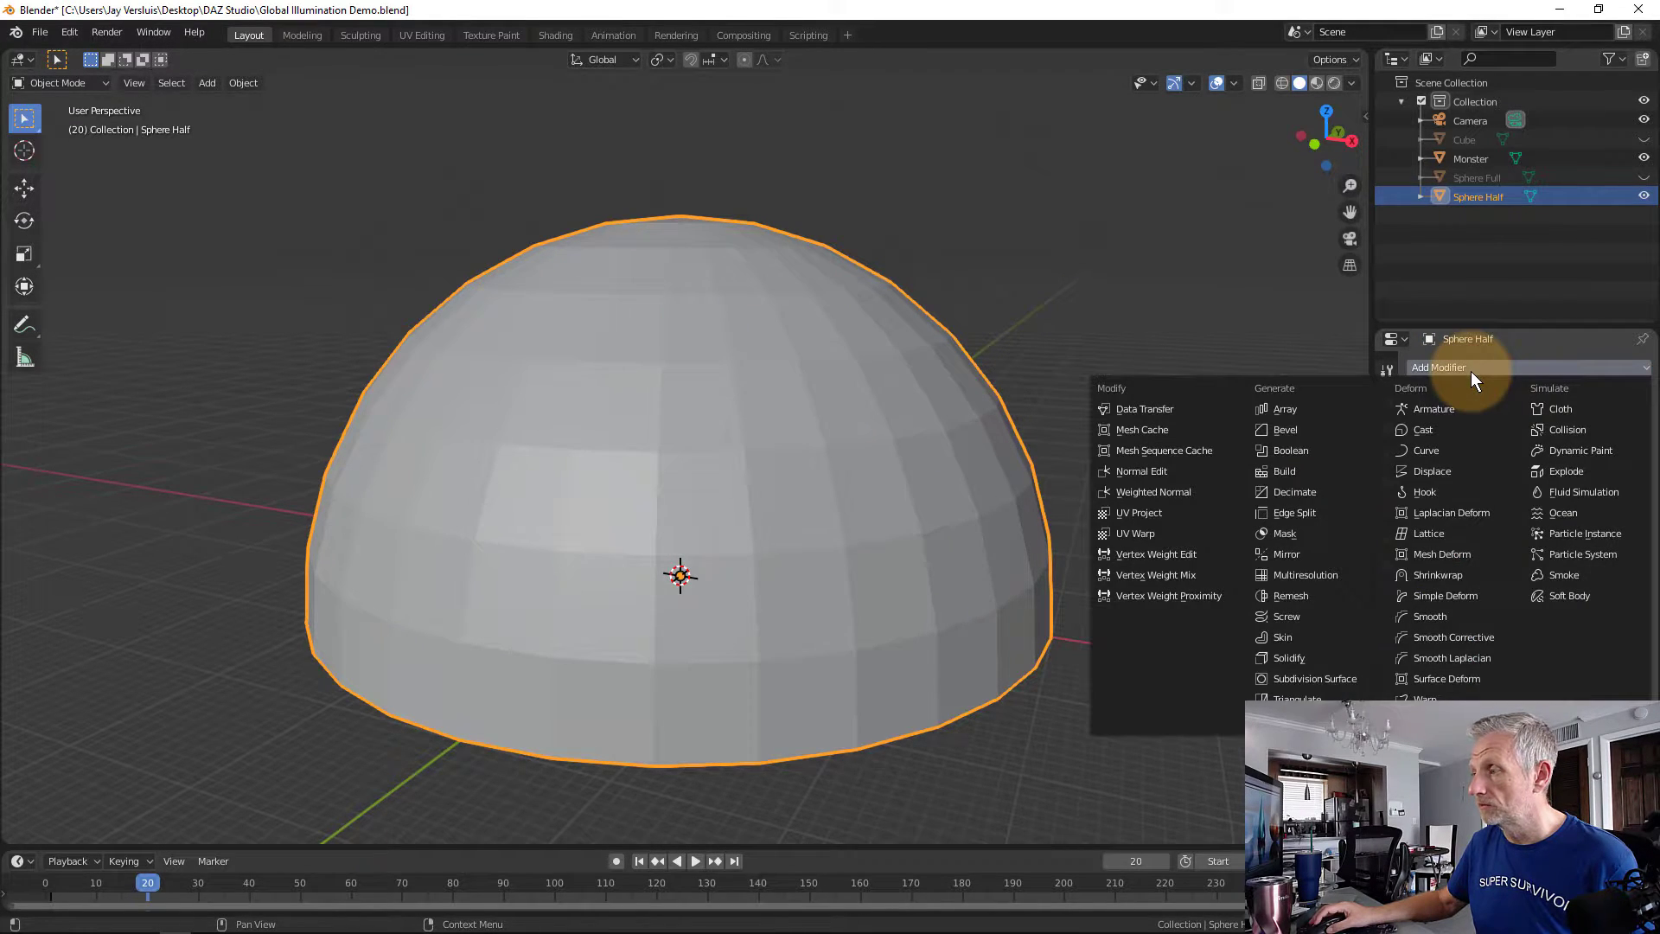
click(1328, 679)
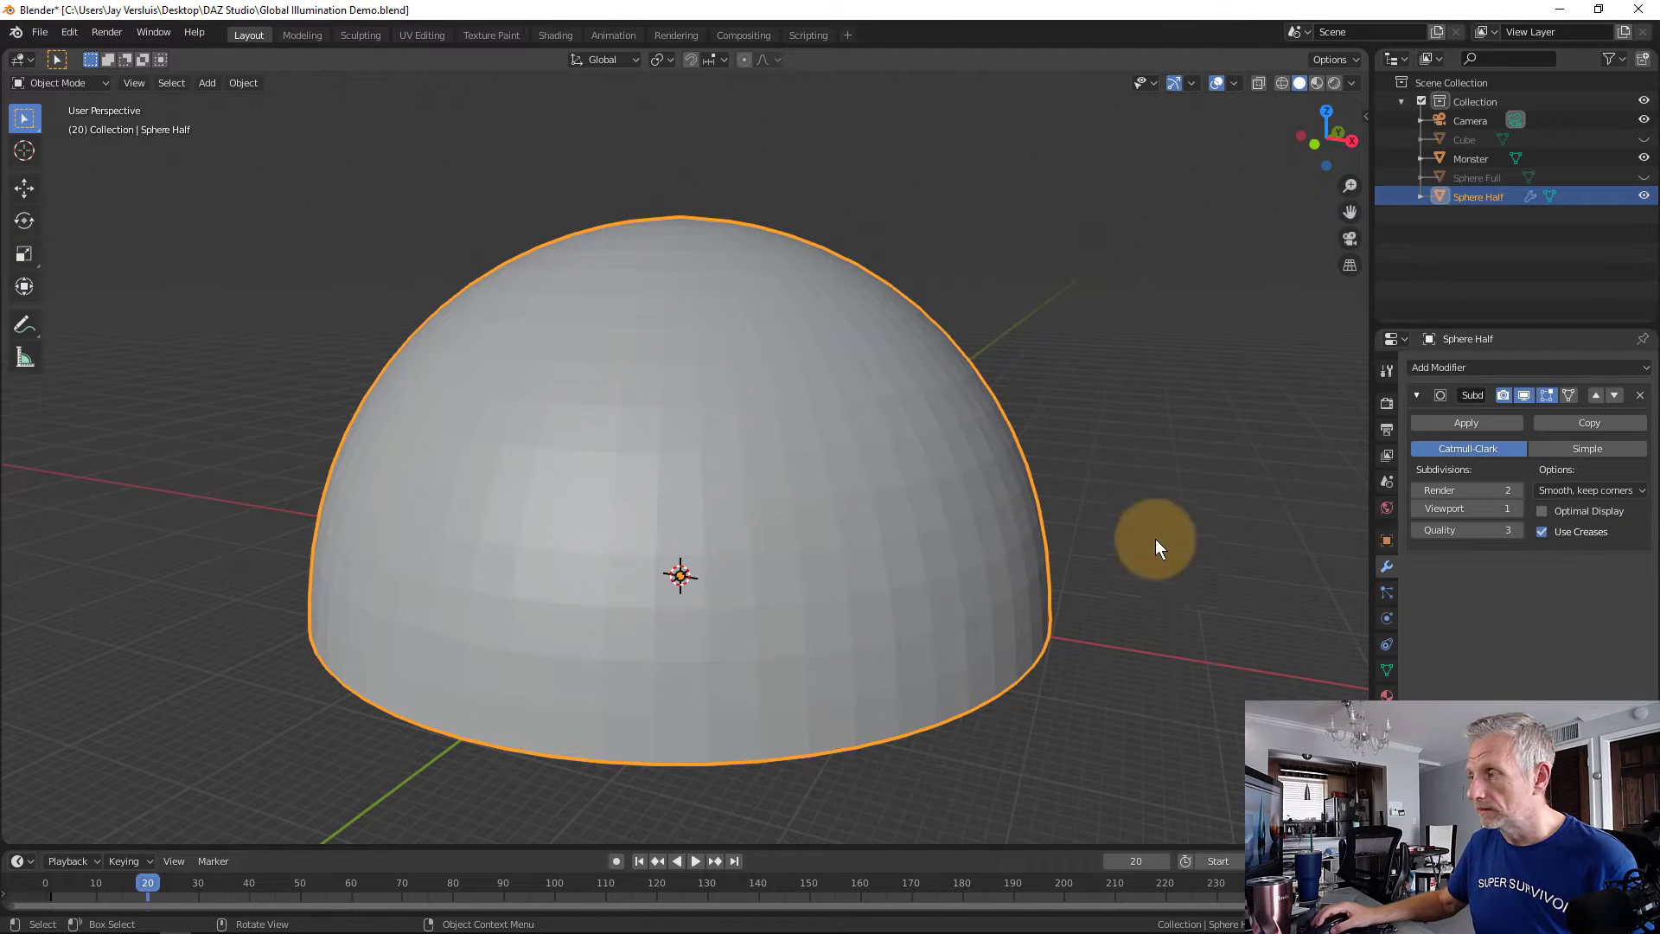
click(1517, 509)
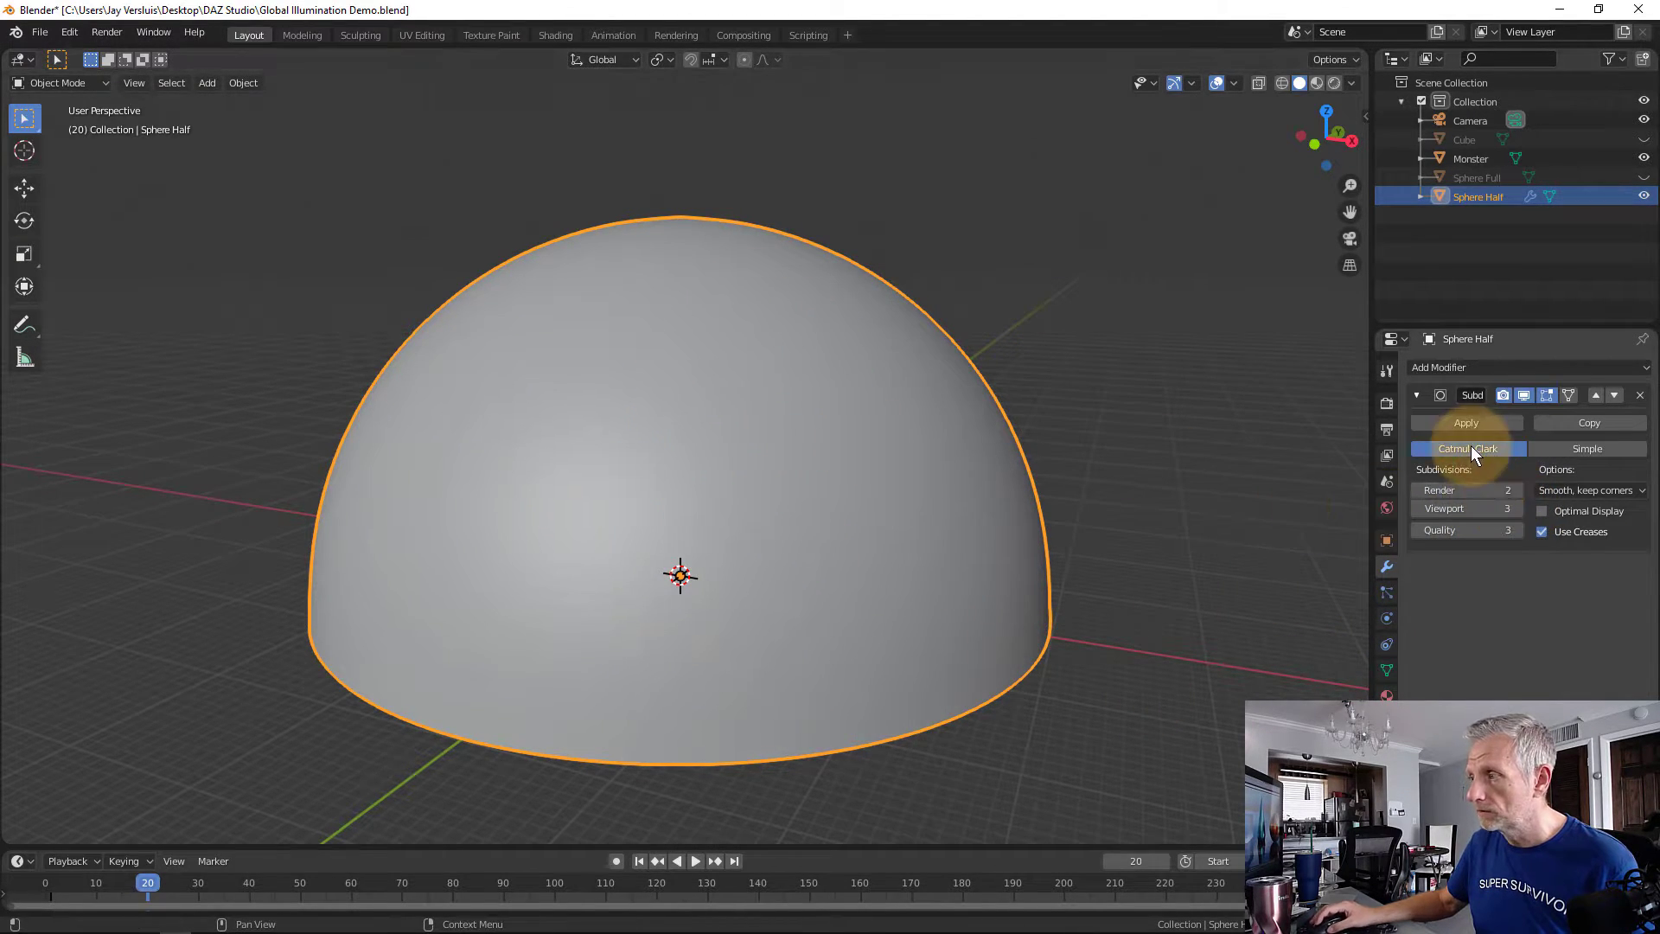
click(1485, 424)
key(Tab)
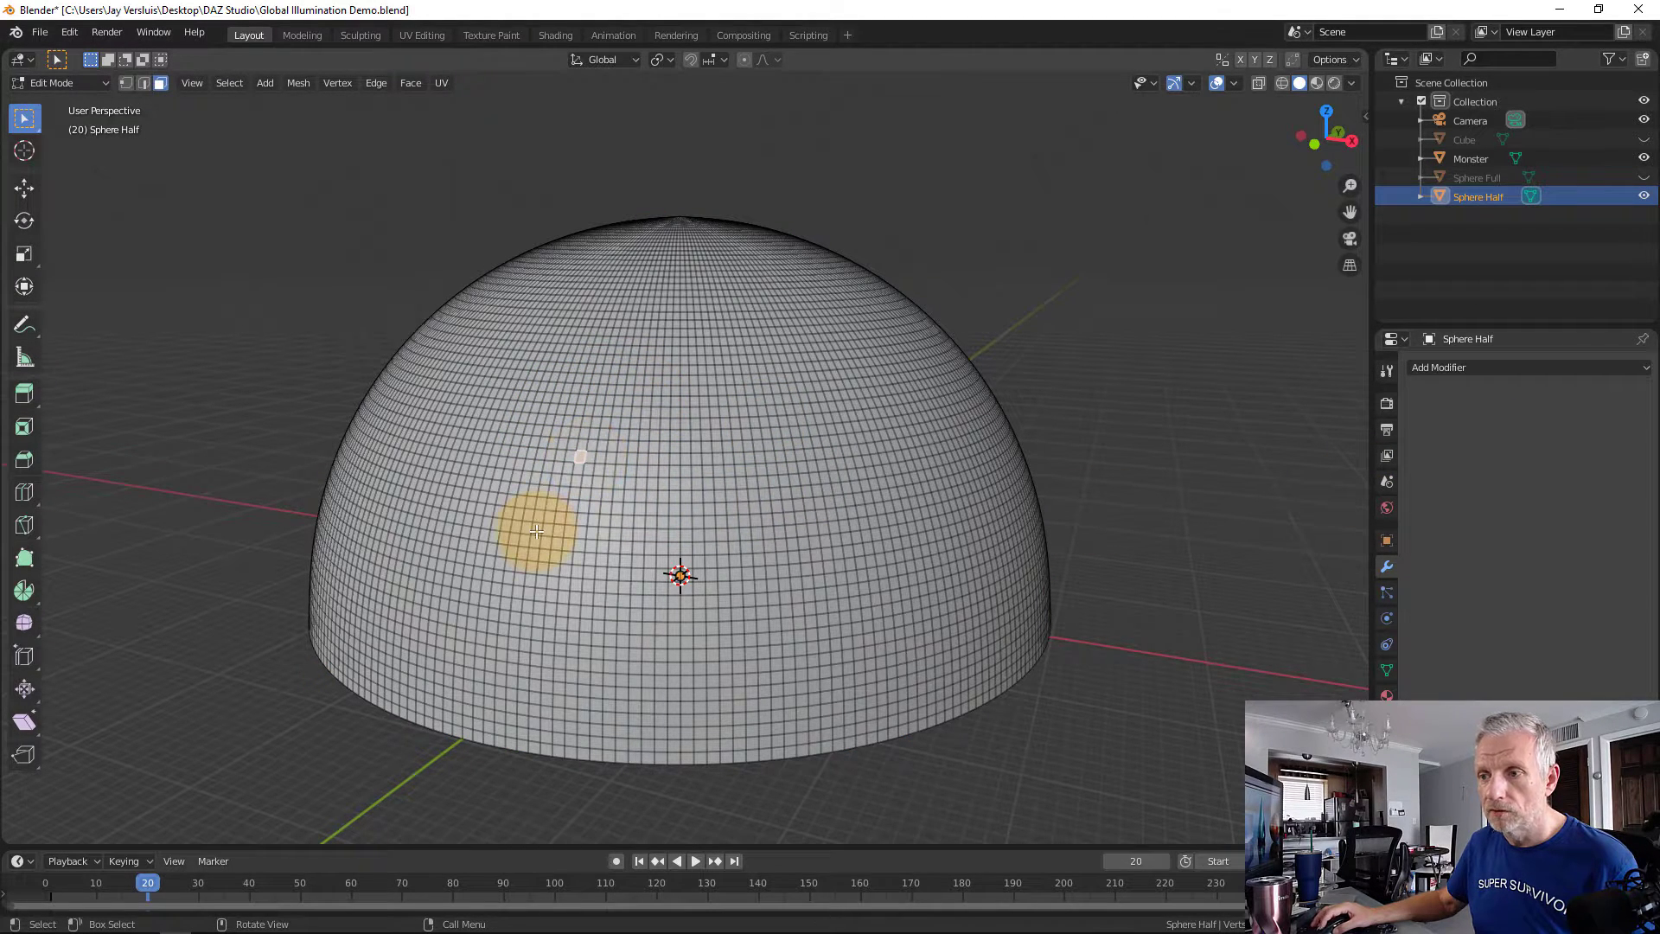
click(731, 378)
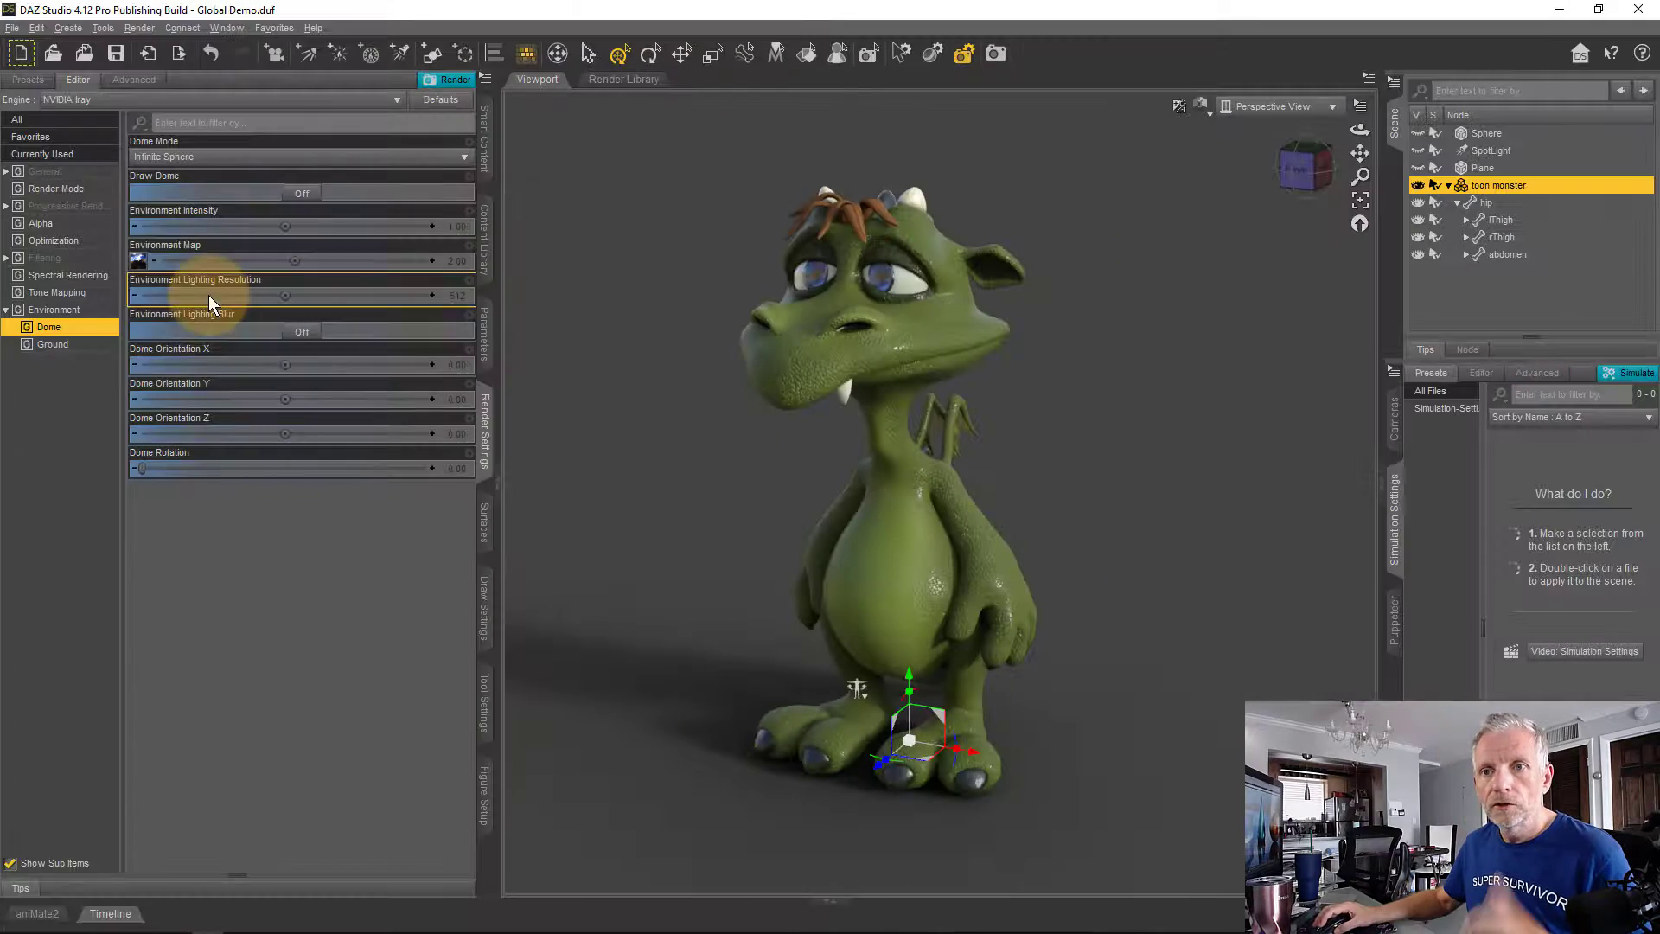
- Switch back to DAZ Studio, set the Environment Map to LA_Downtown_Helipad_Night_A_3k.hdr and turn on Draw Dome
click(139, 262)
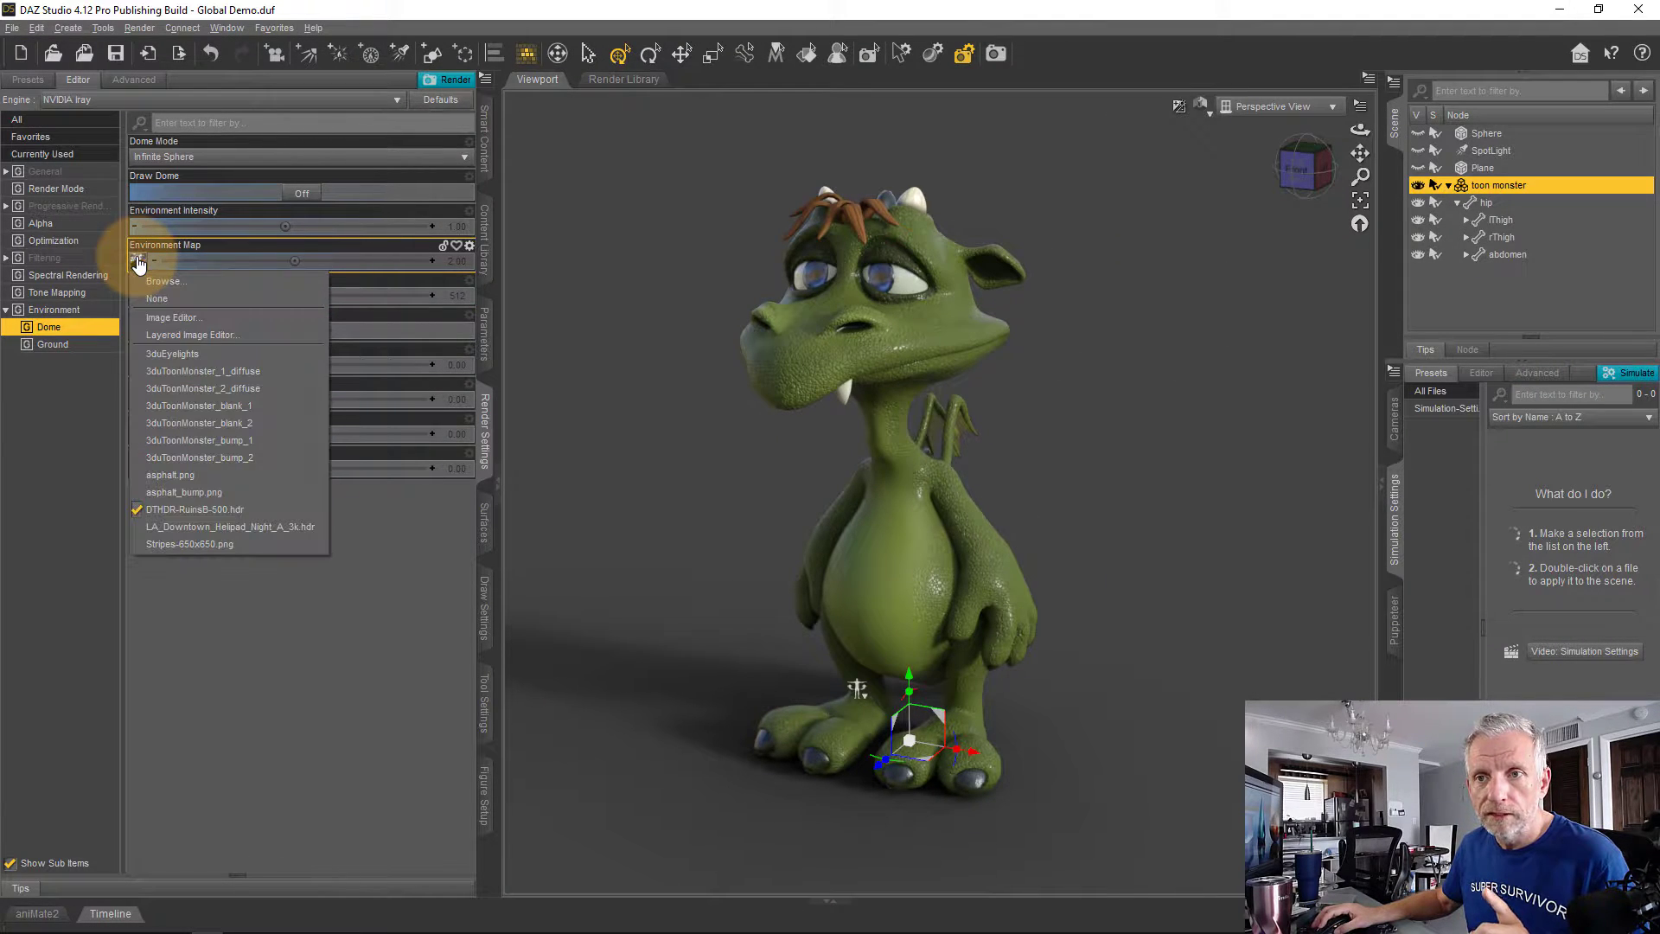
click(250, 527)
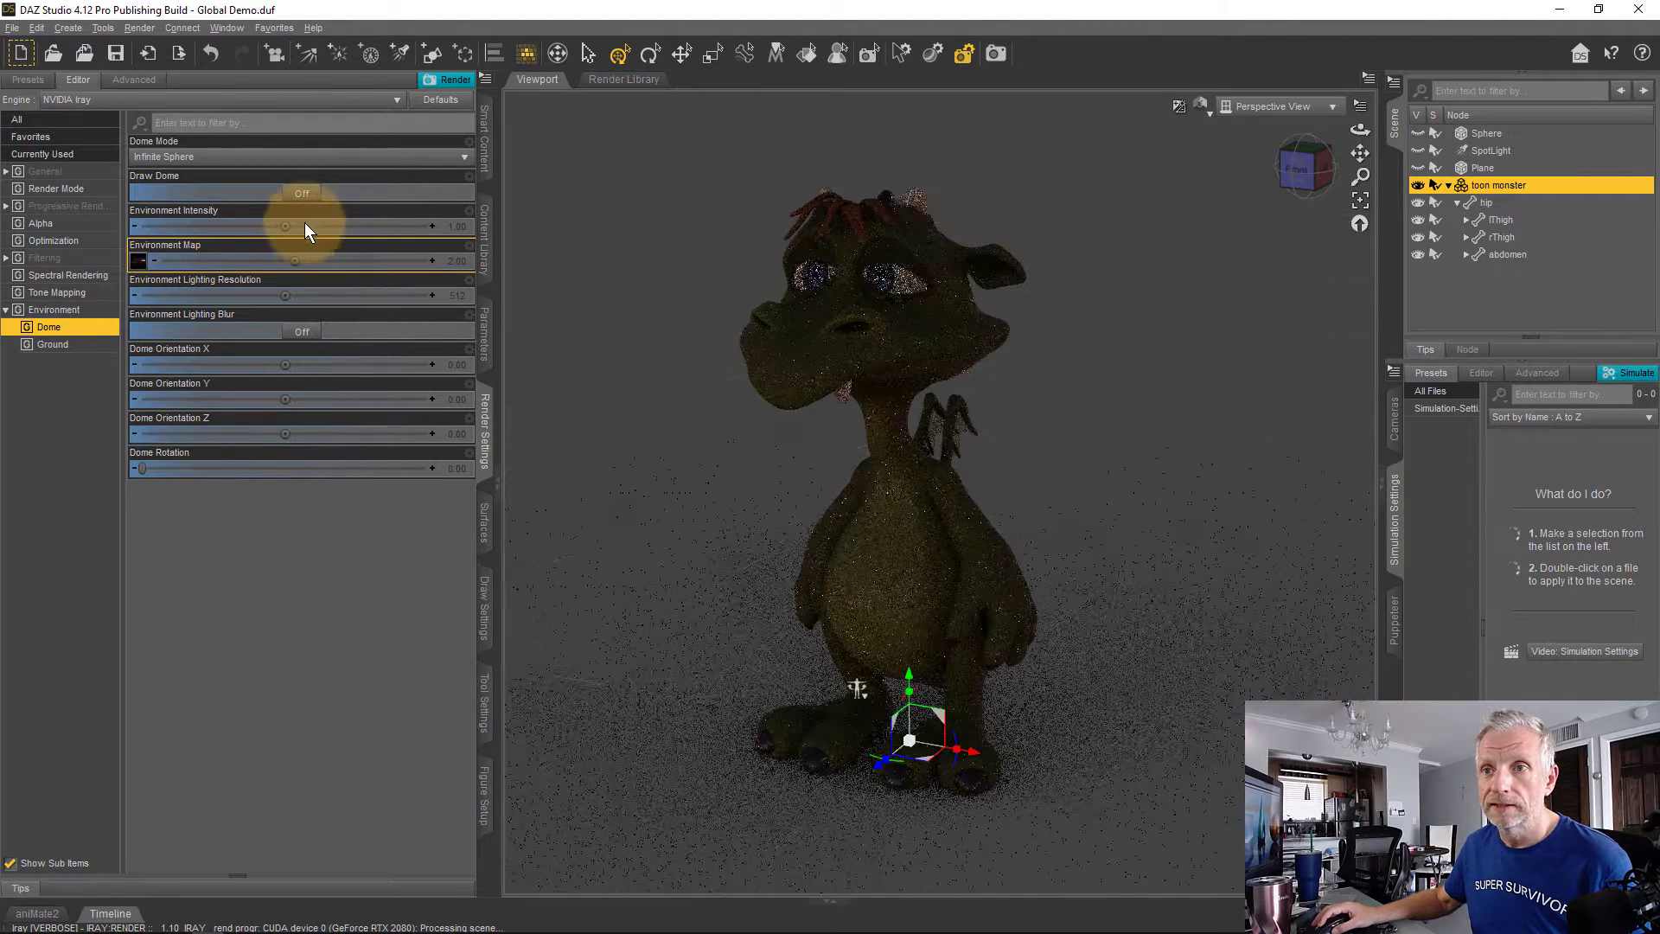
click(302, 194)
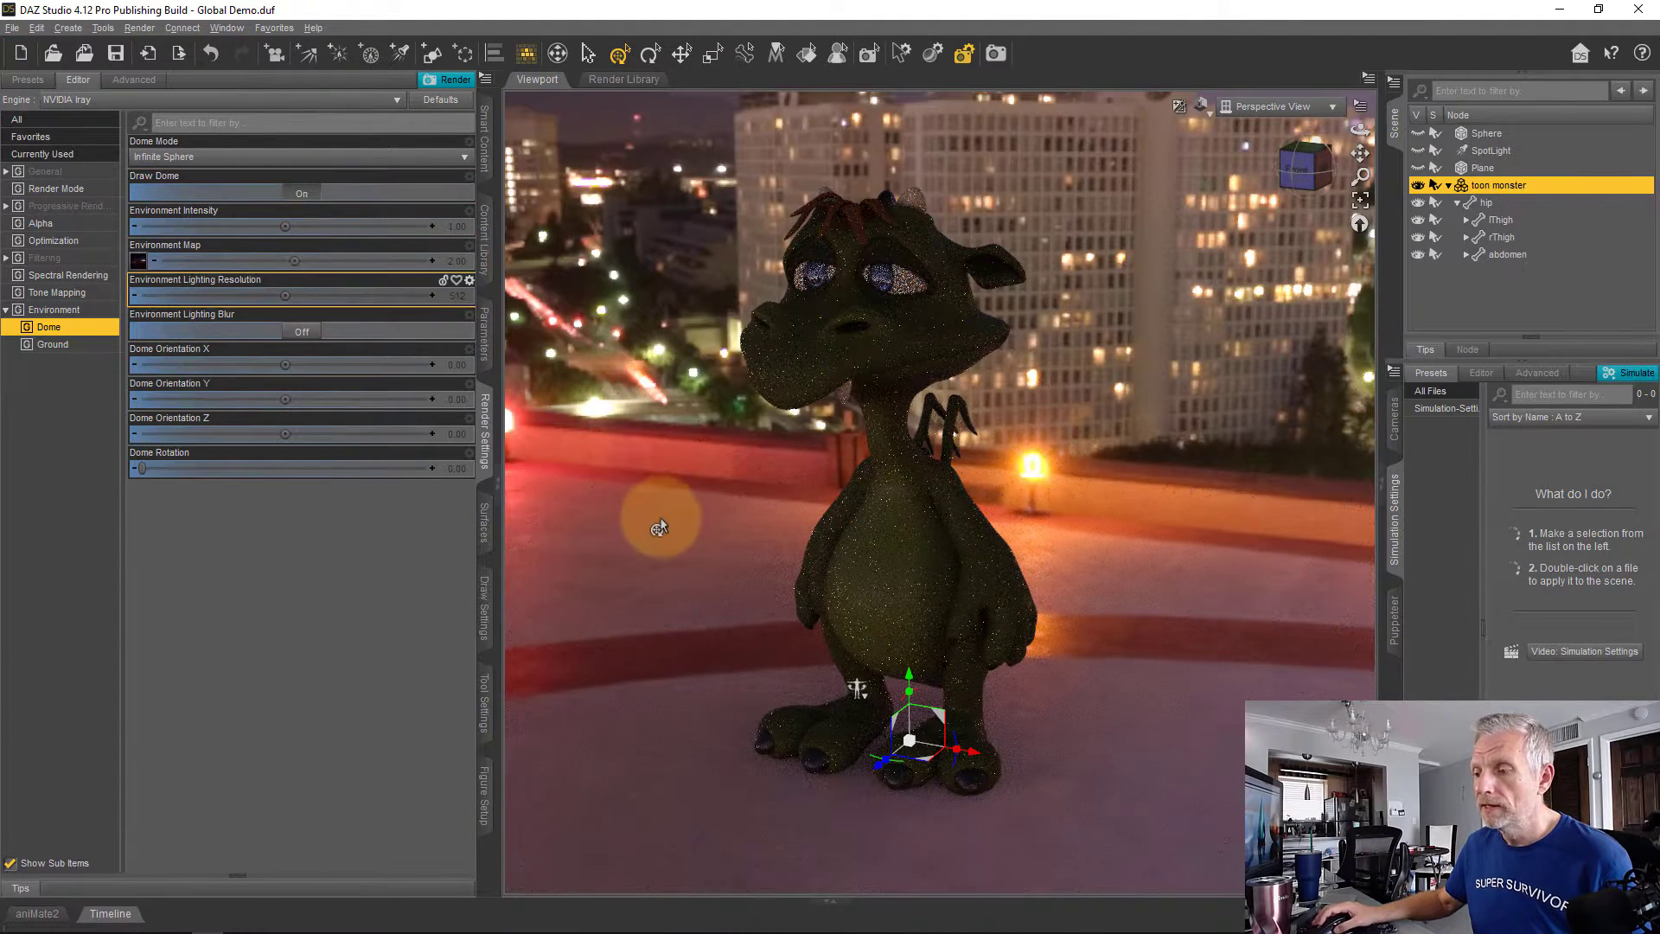
middle_drag(715, 674, 631, 686)
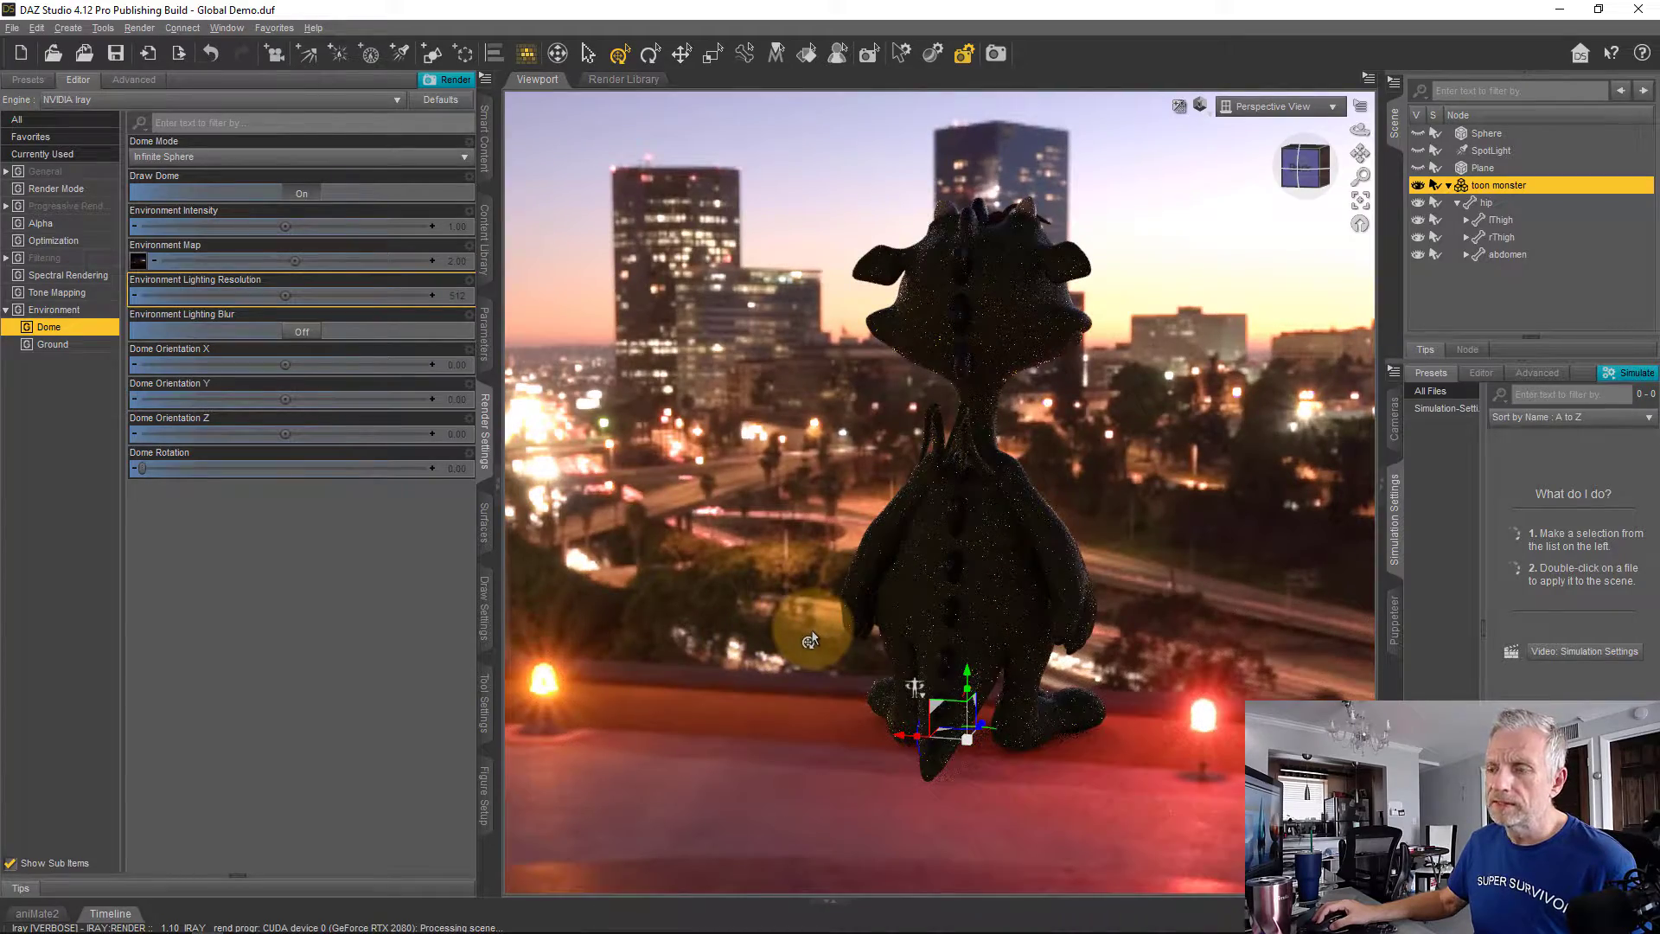
mouse_move(811, 642)
middle_down()
mouse_move(797, 630)
mouse_move(813, 632)
middle_up()
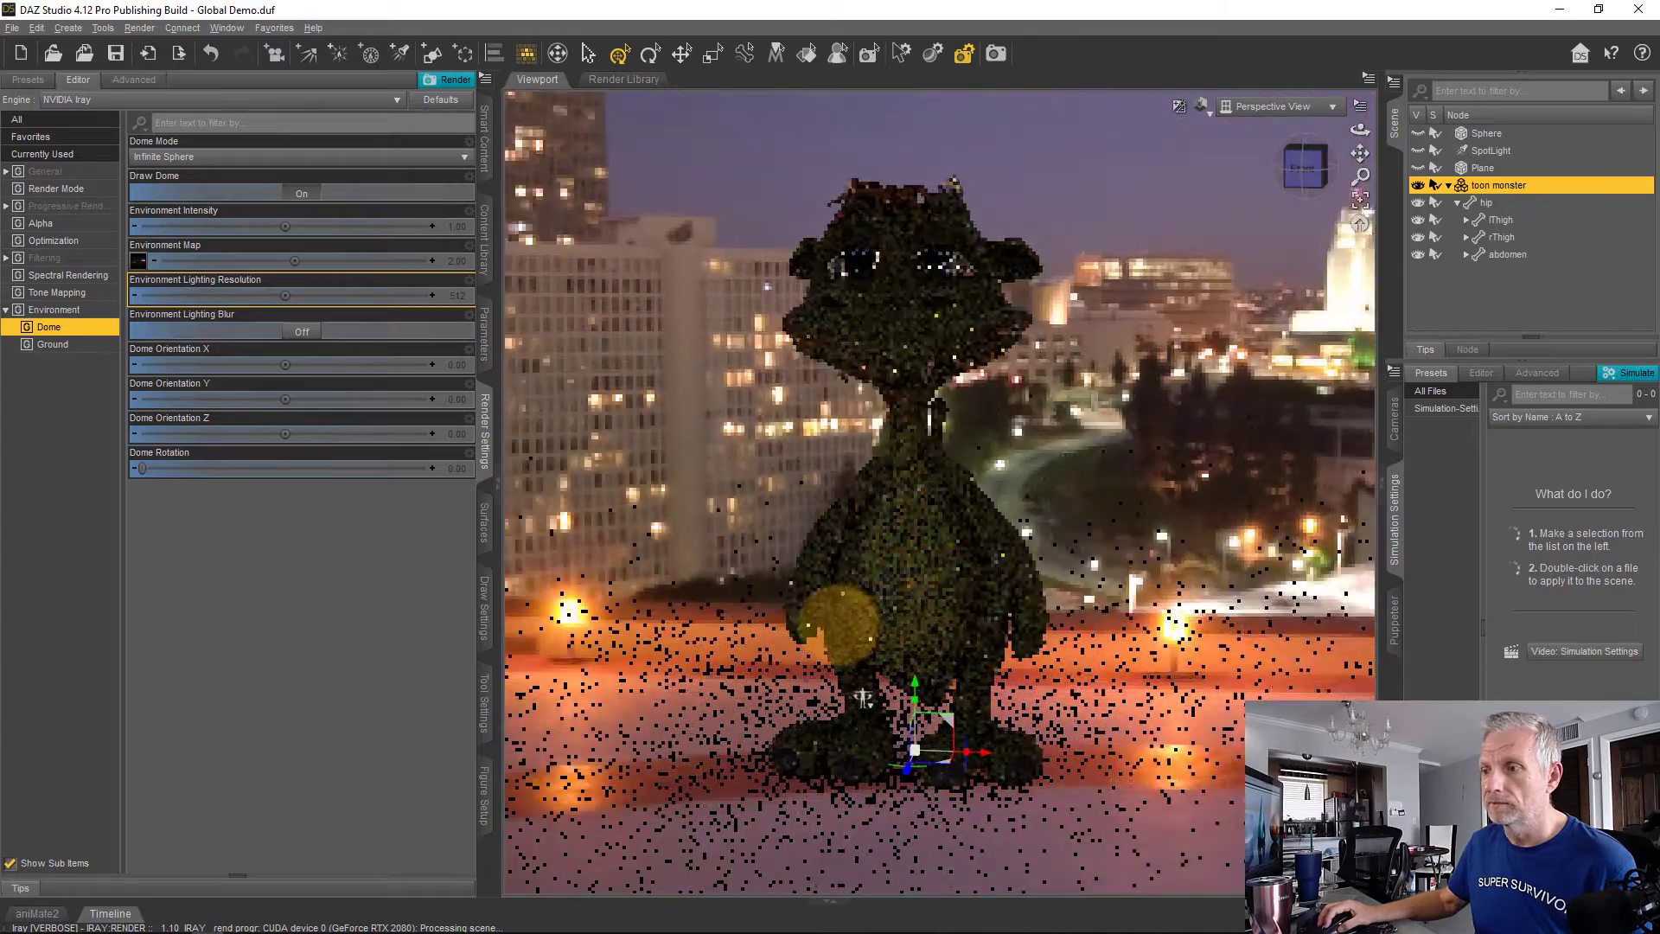
alt+drag(860, 699, 921, 696)
ctrl+alt+drag(850, 622, 877, 757)
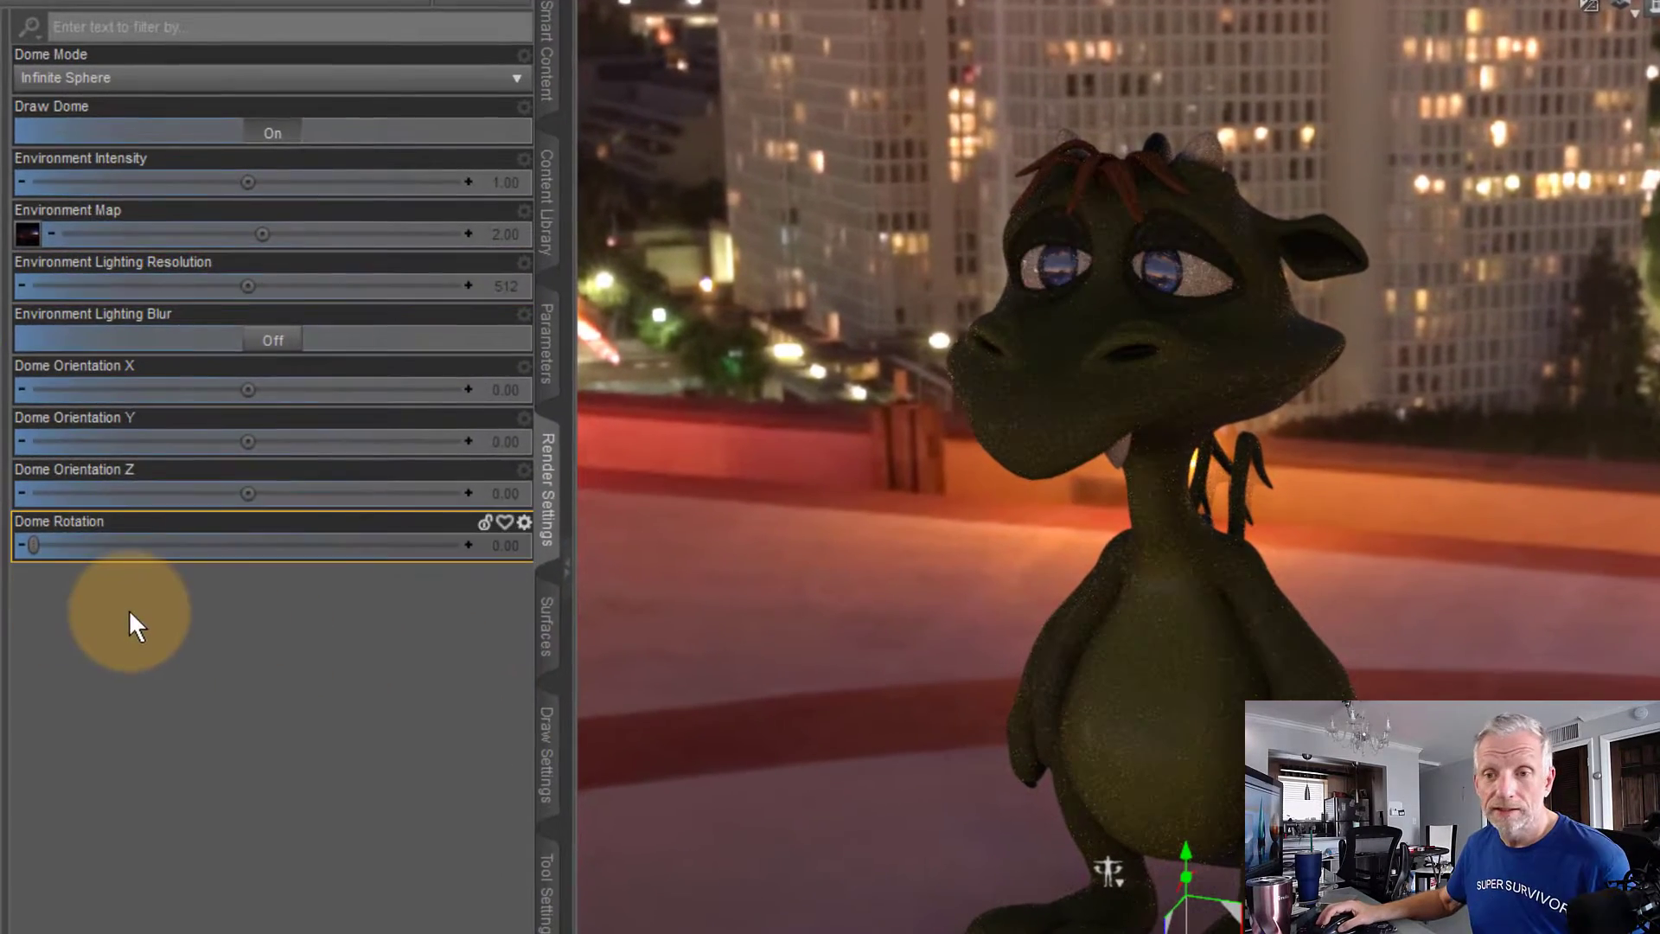
- Try Dome Rotation values of 138.55 and 192 to turn the backdrop, and return the rotation to 0
drag(30, 550, 268, 607)
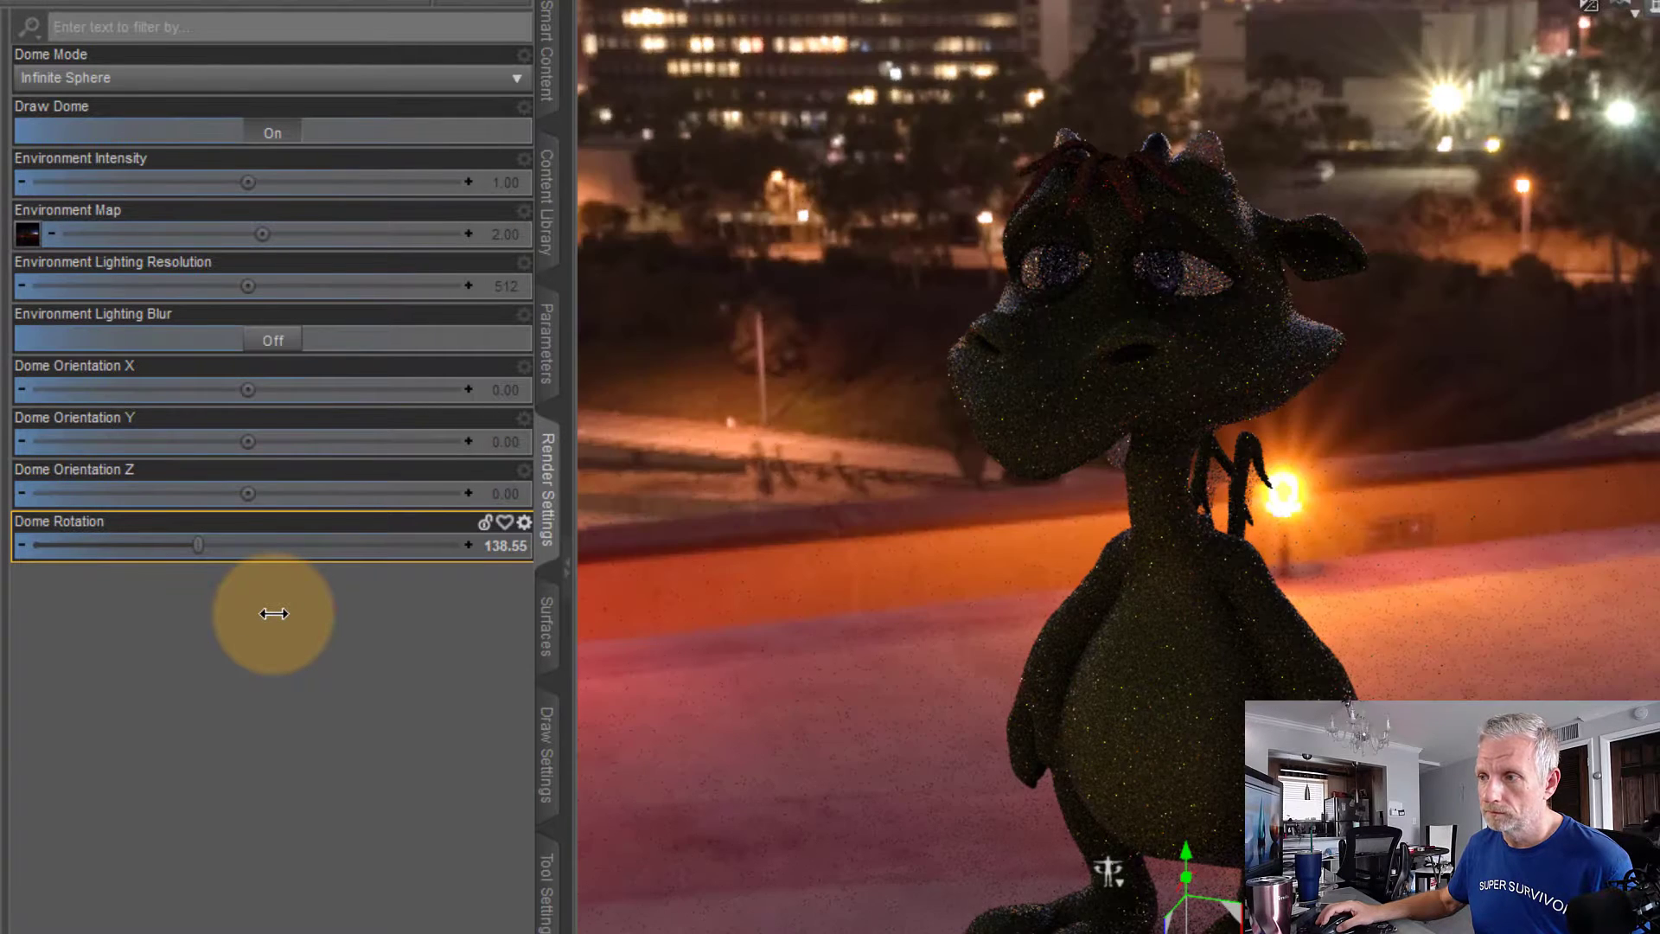
drag(200, 550, 261, 546)
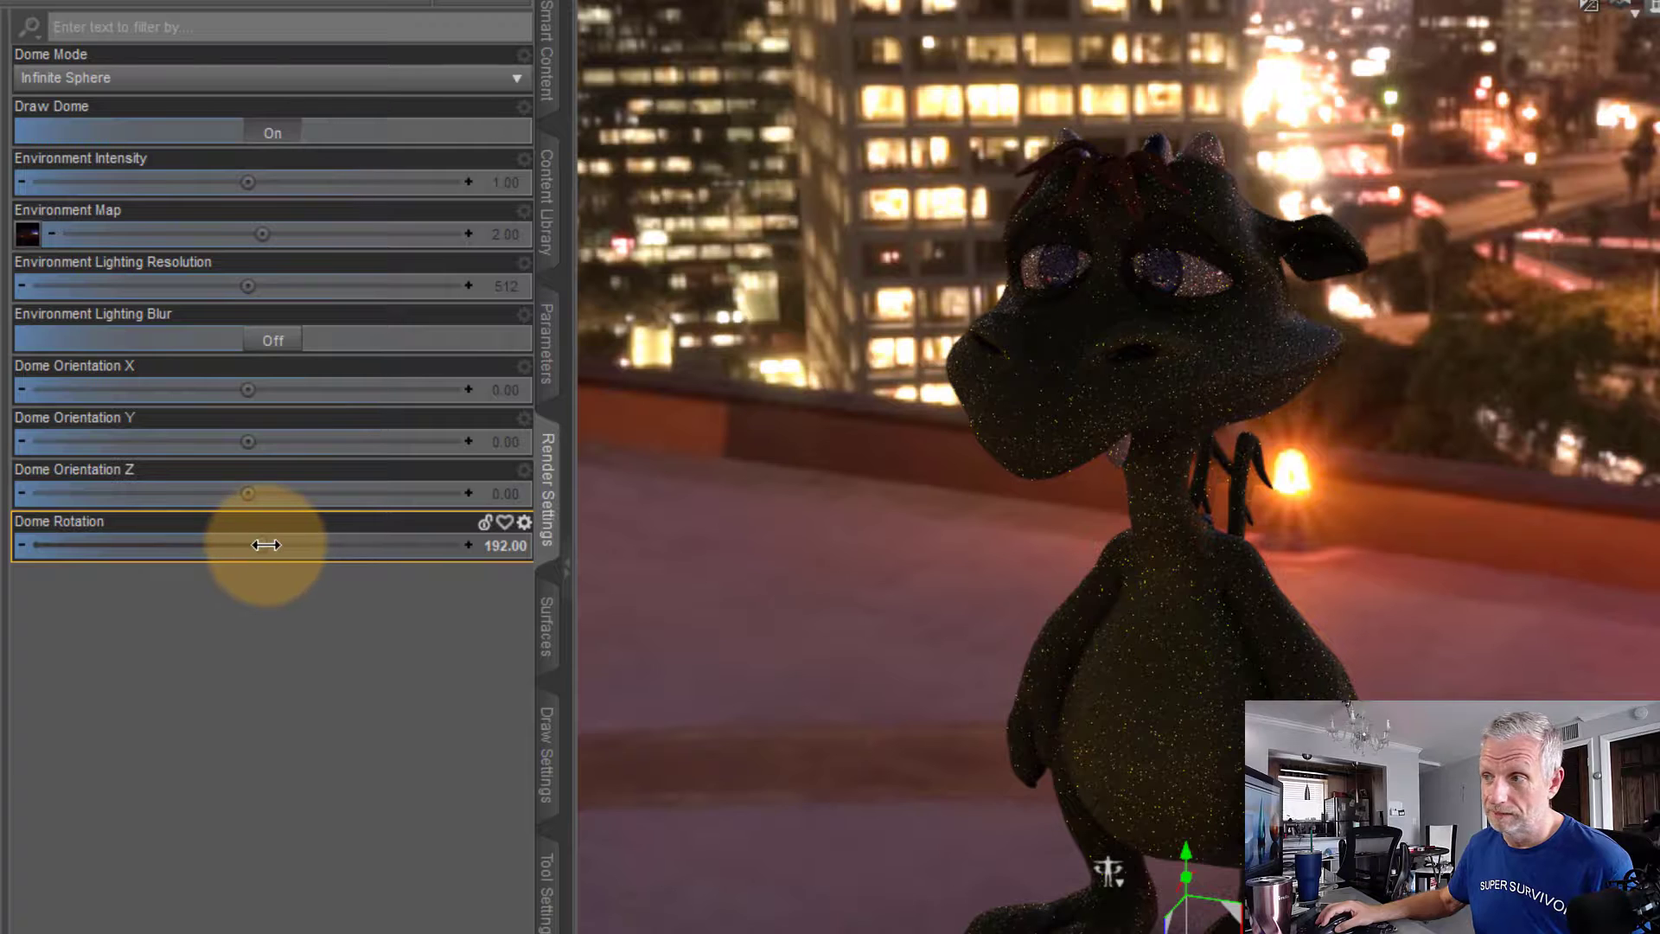
drag(265, 545, 1, 554)
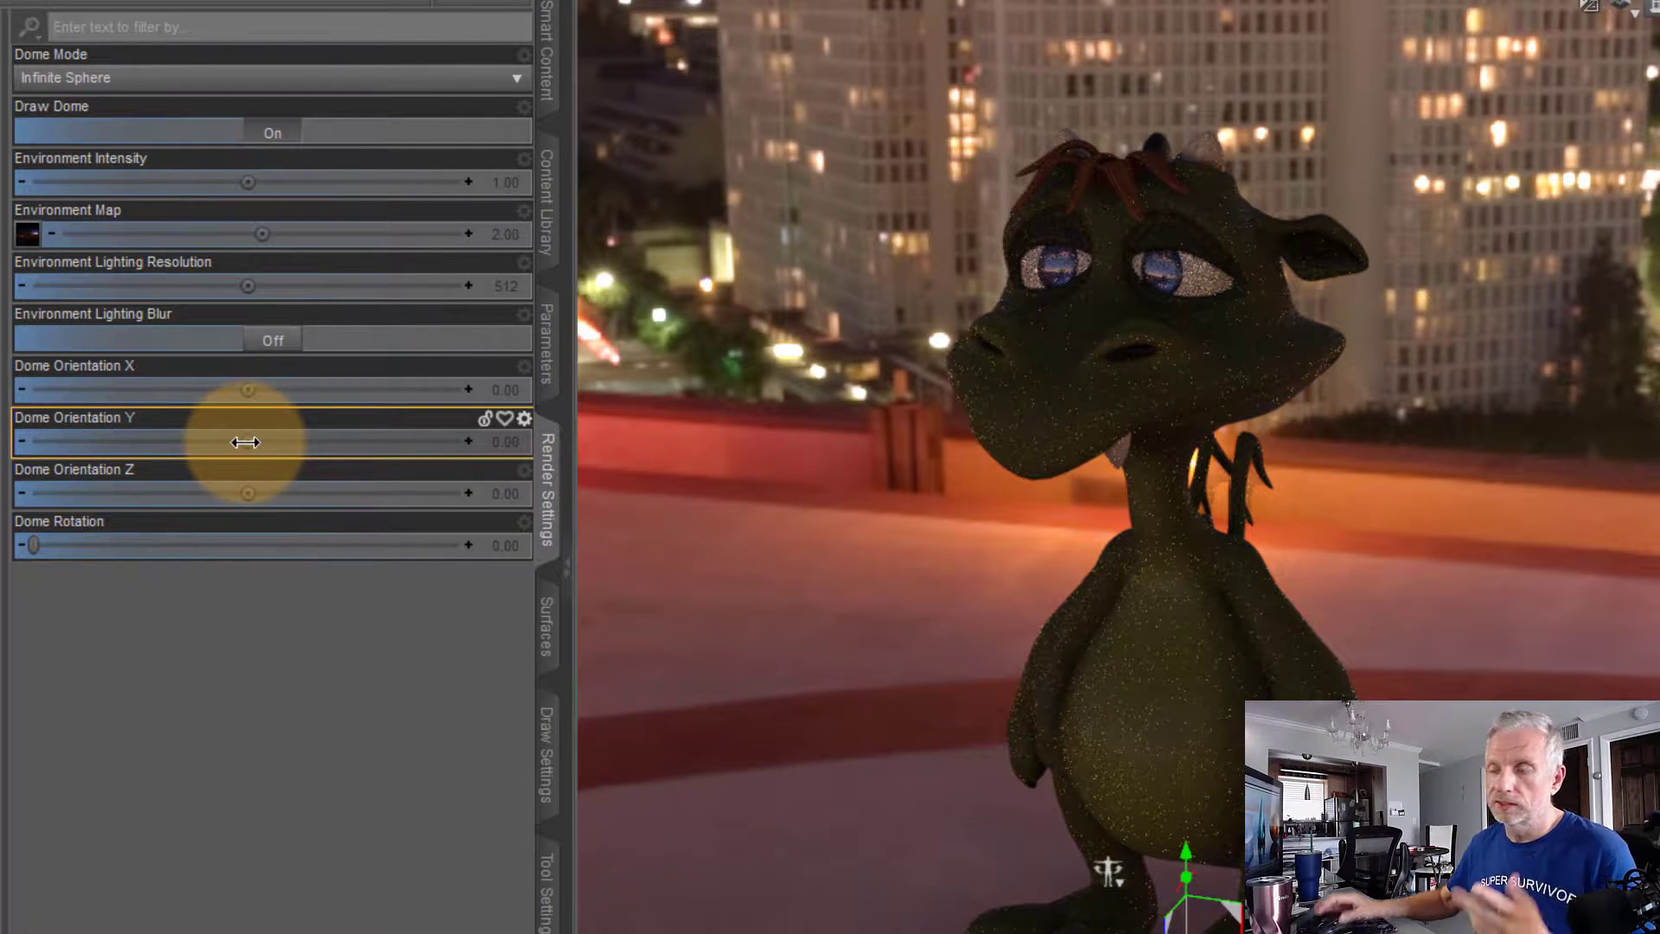
- Set Dome Orientation Y to 180 to turn the environment half a circle around the monster
mouse_move(246, 442)
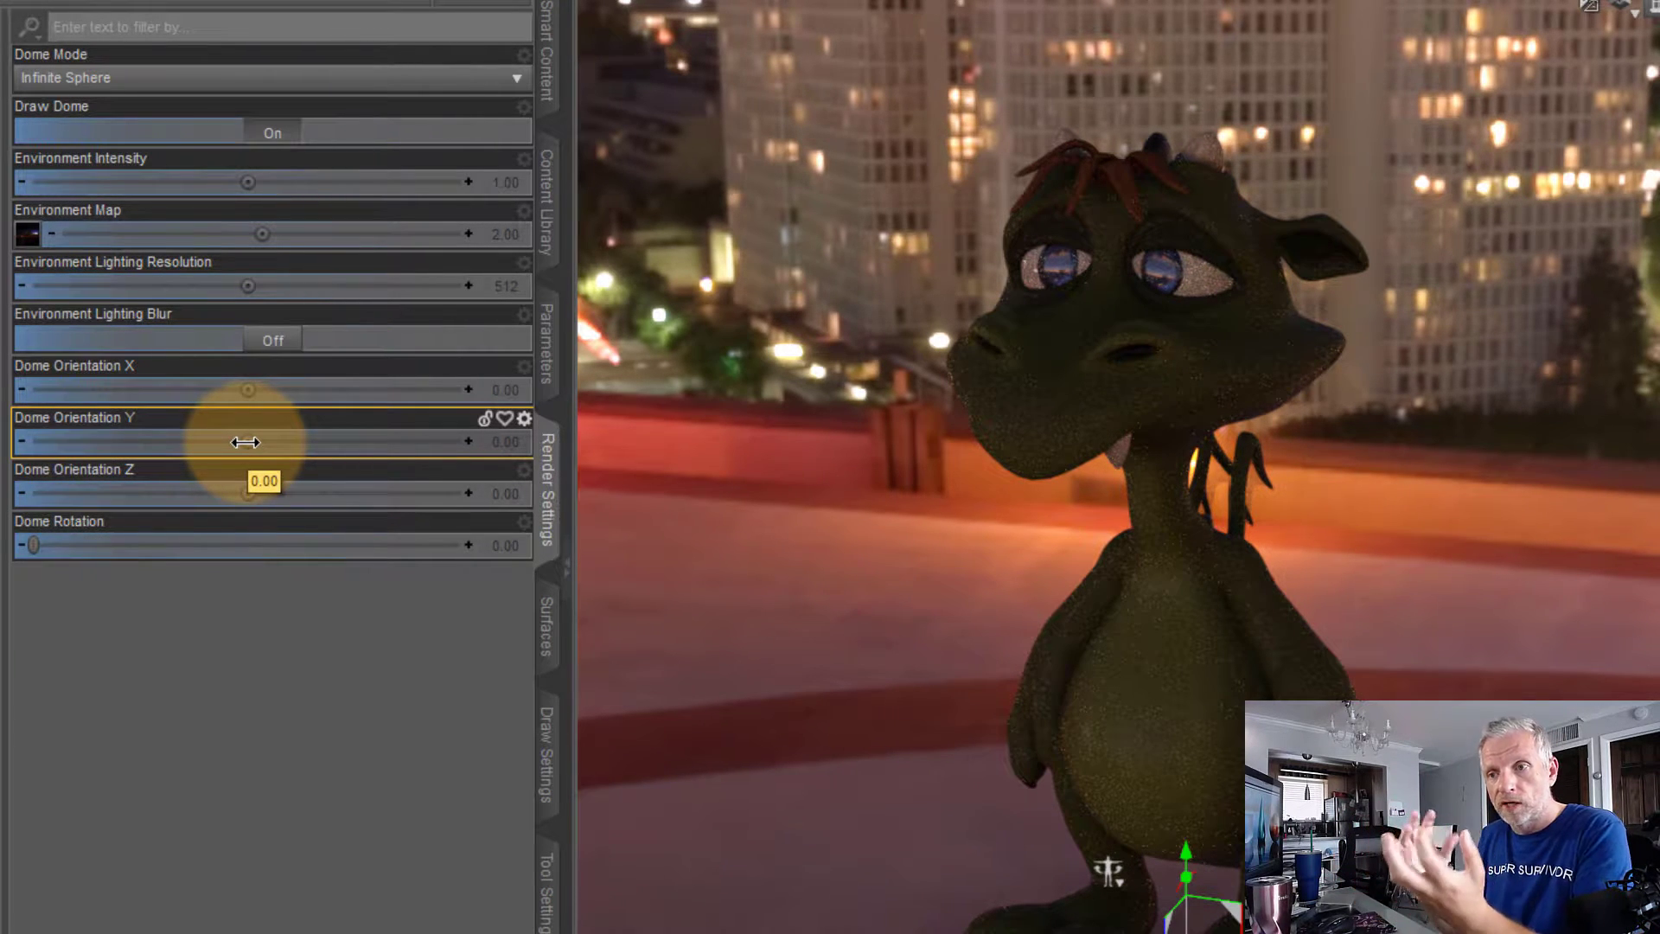
drag(245, 442, 344, 398)
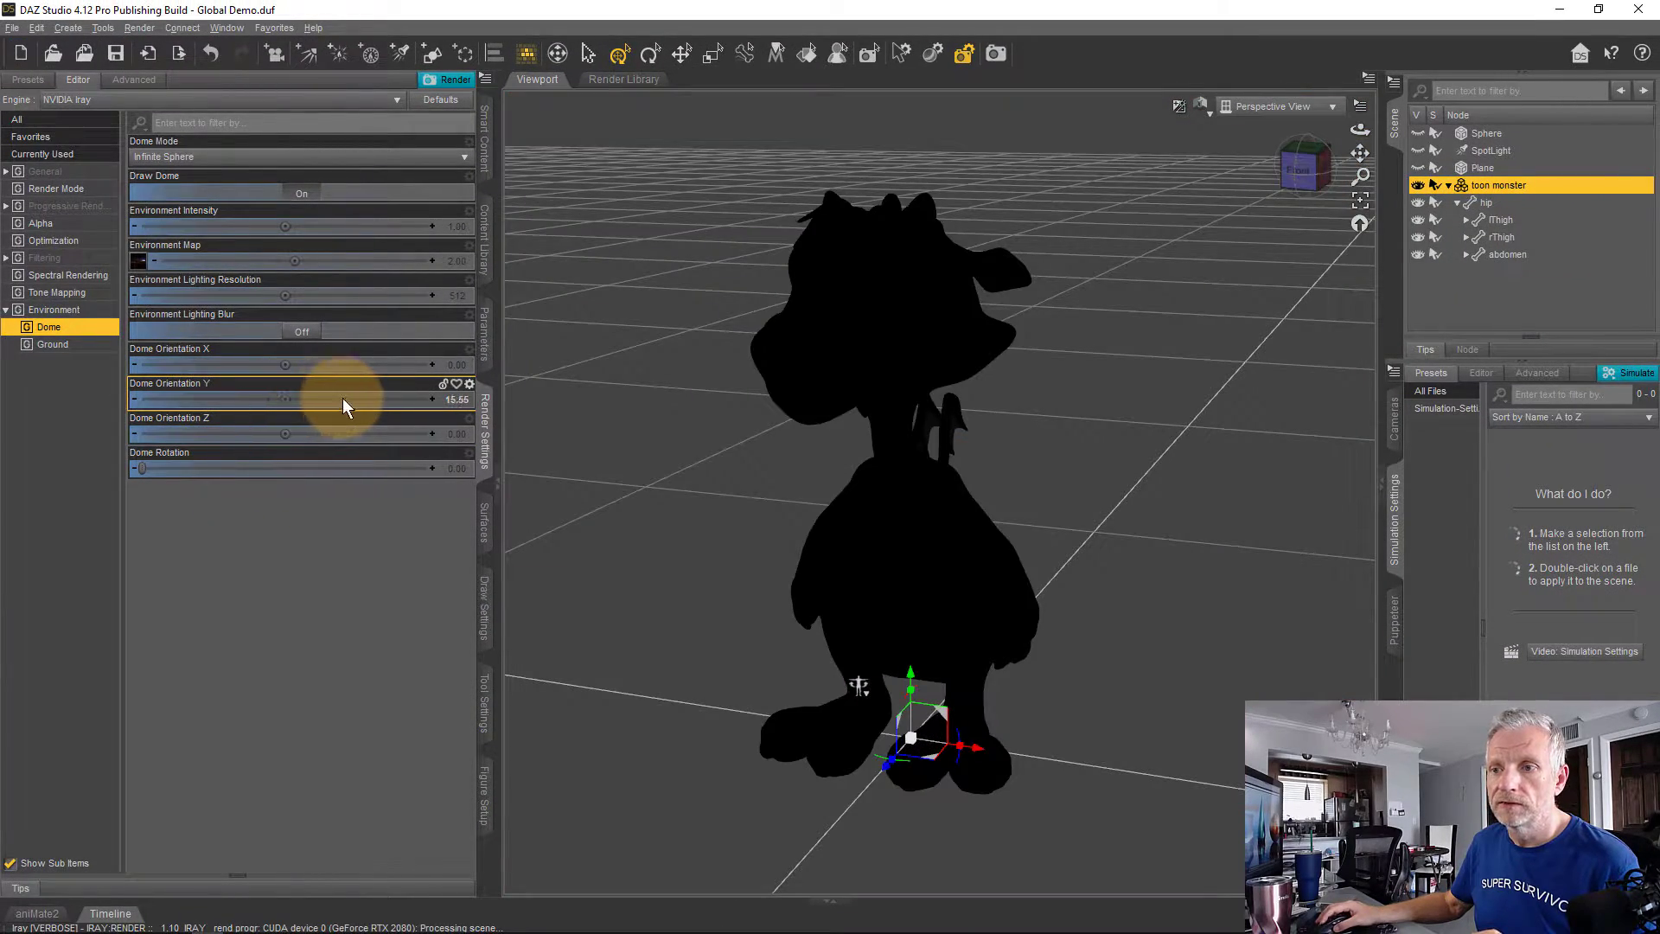
click(446, 398)
text(180)
key(Return)
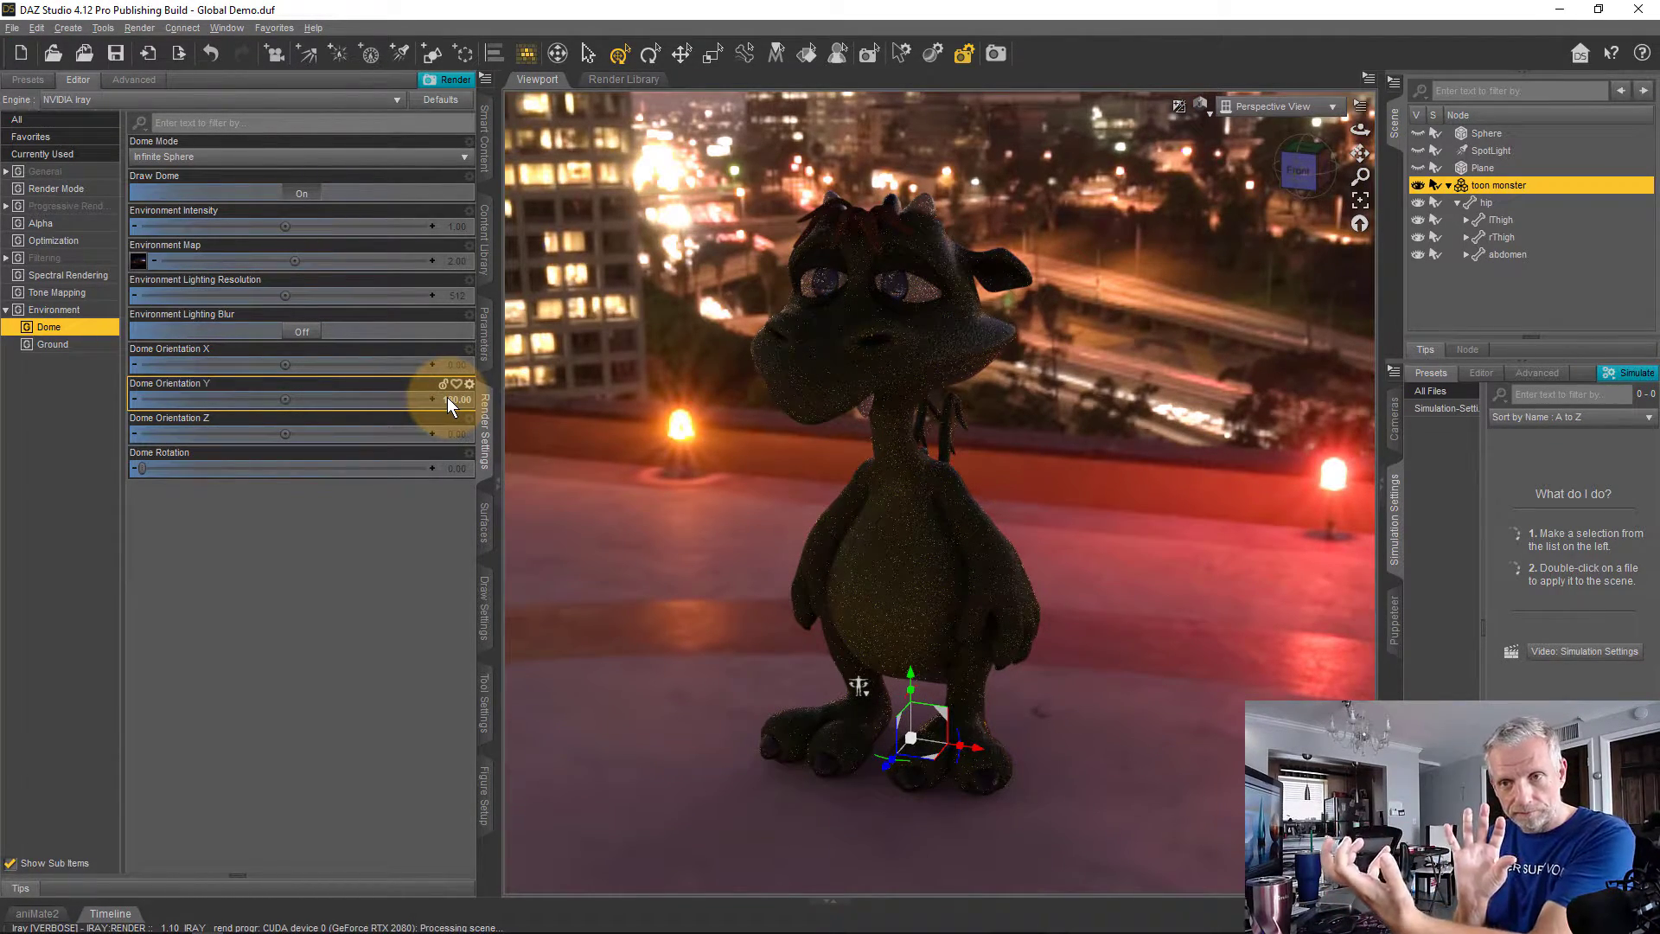
- Set Dome Orientation Y to 90
click(448, 397)
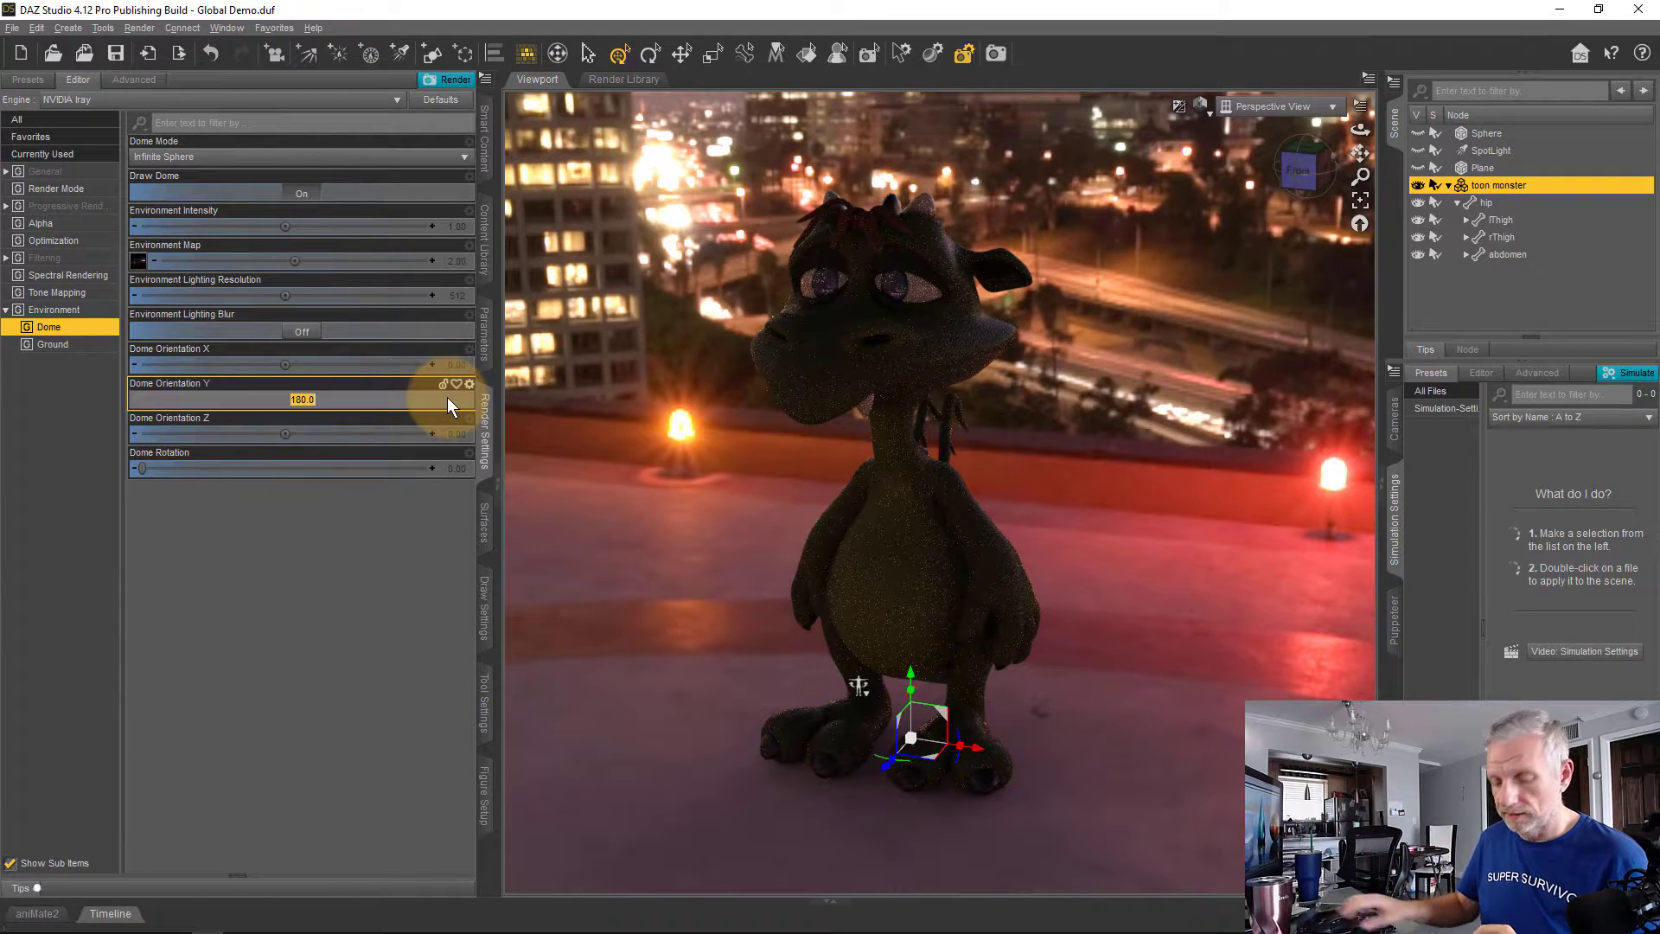
text(90)
key(Return)
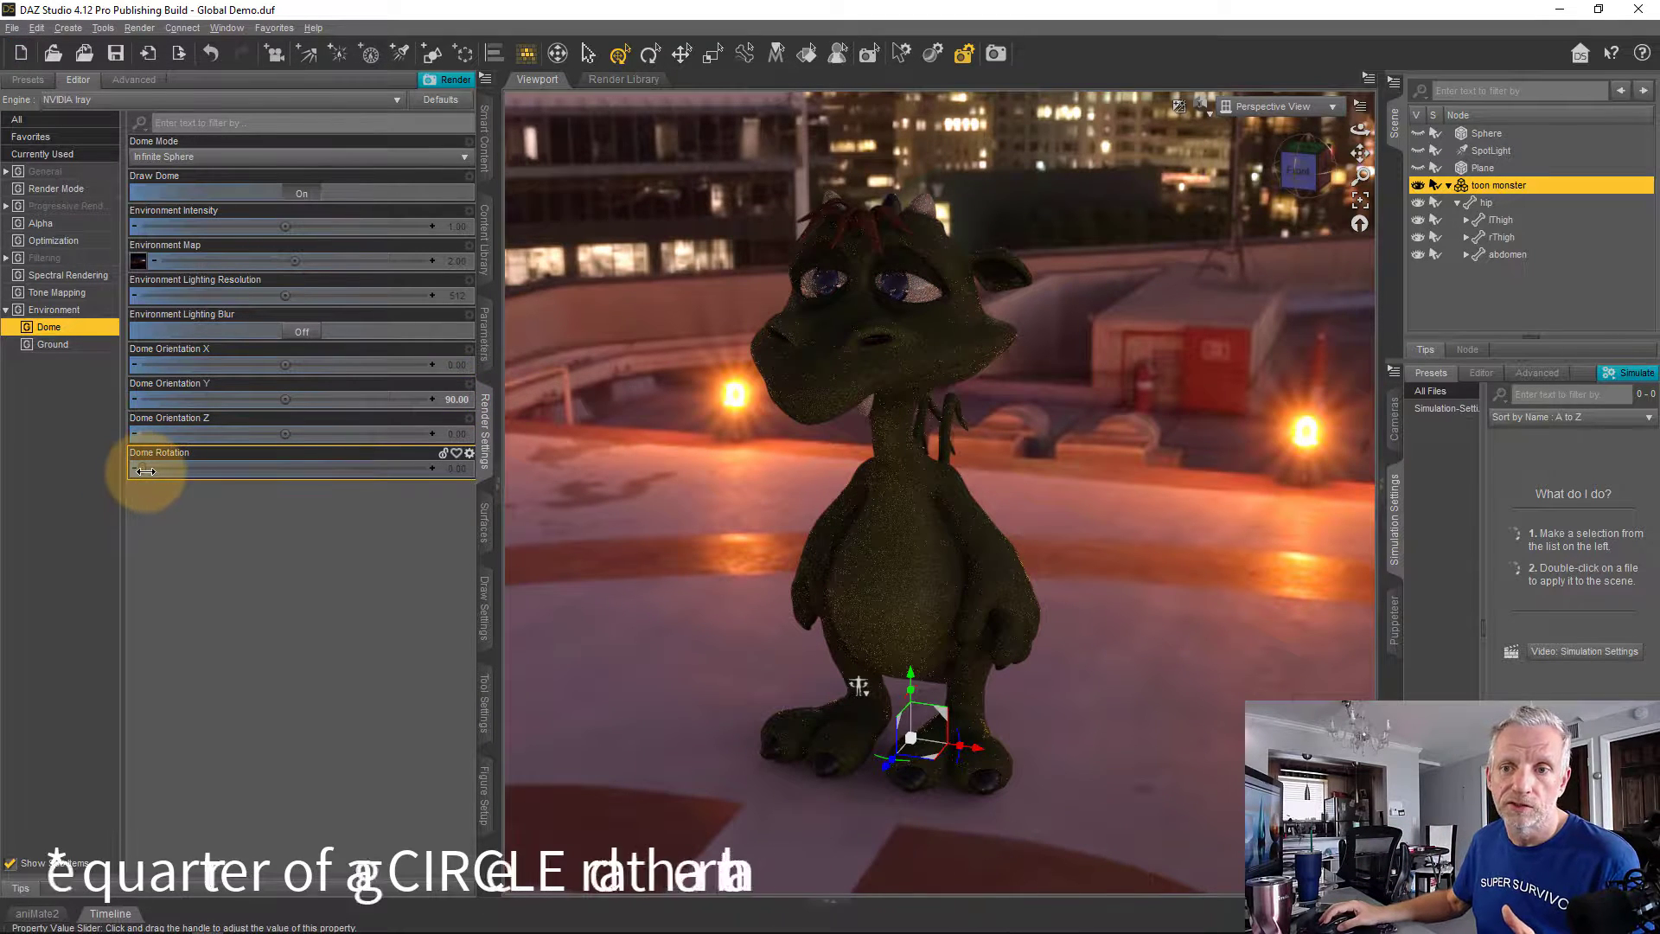
- Reset Dome Orientation Y to 0
drag(146, 470, 104, 482)
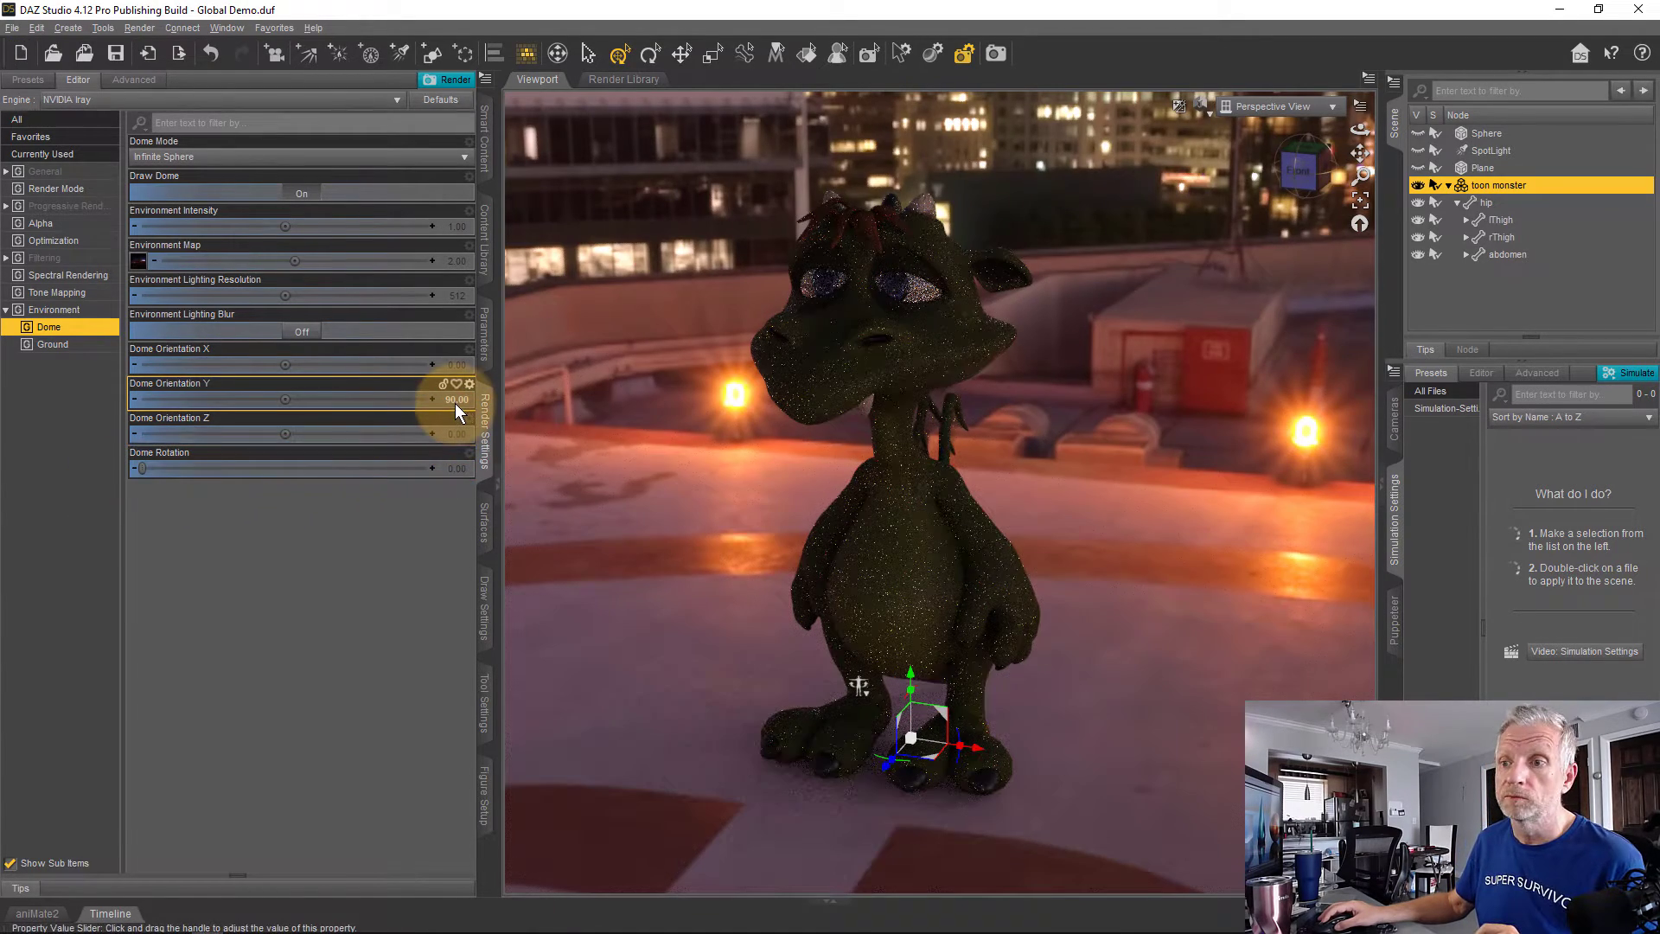
click(454, 401)
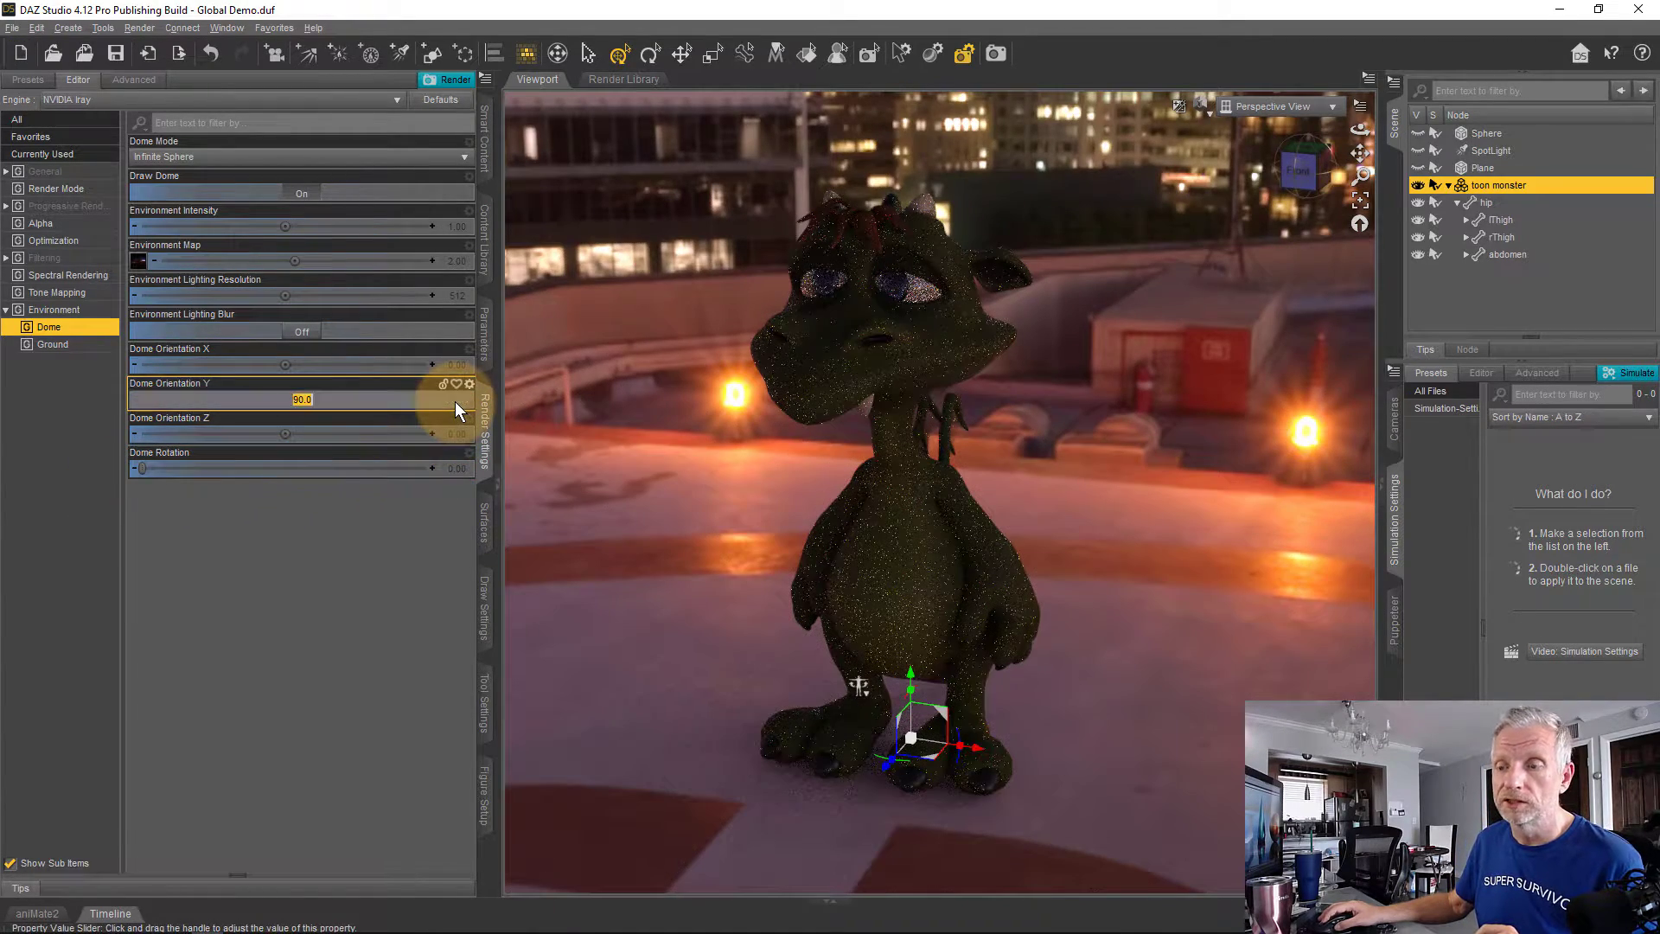
text(0)
key(Return)
- Tilt the environment around the monster by raising Dome Orientation Z to about 16.83
drag(293, 434, 316, 432)
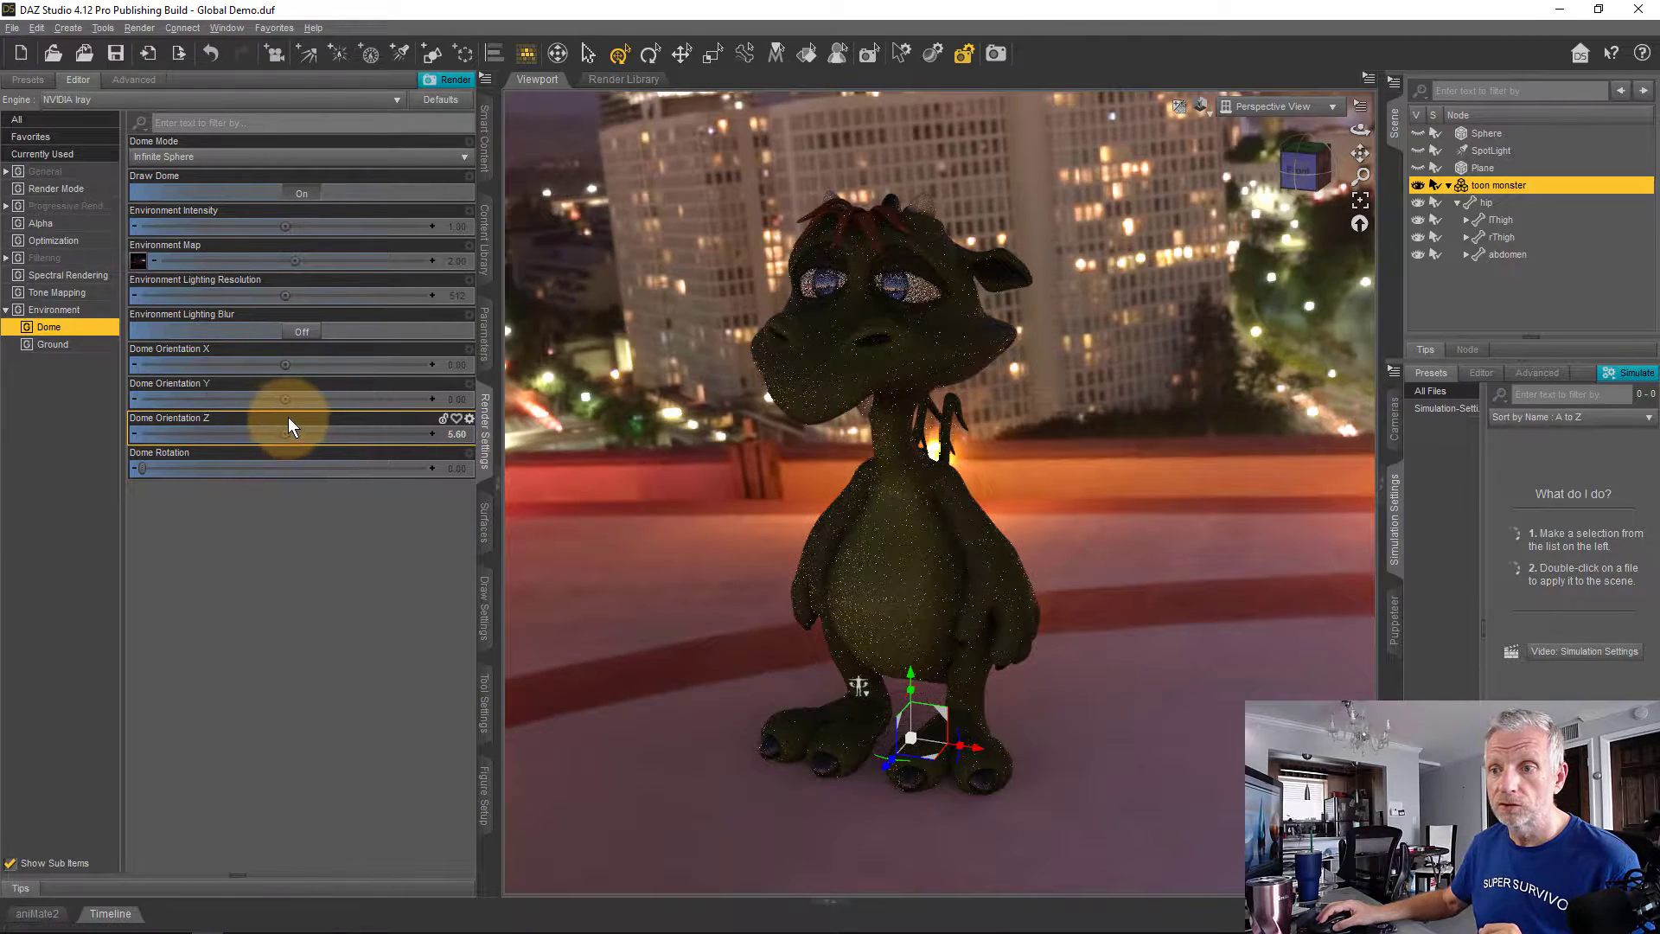
mouse_move(284, 436)
mouse_down()
mouse_move(303, 433)
mouse_move(285, 433)
mouse_up()
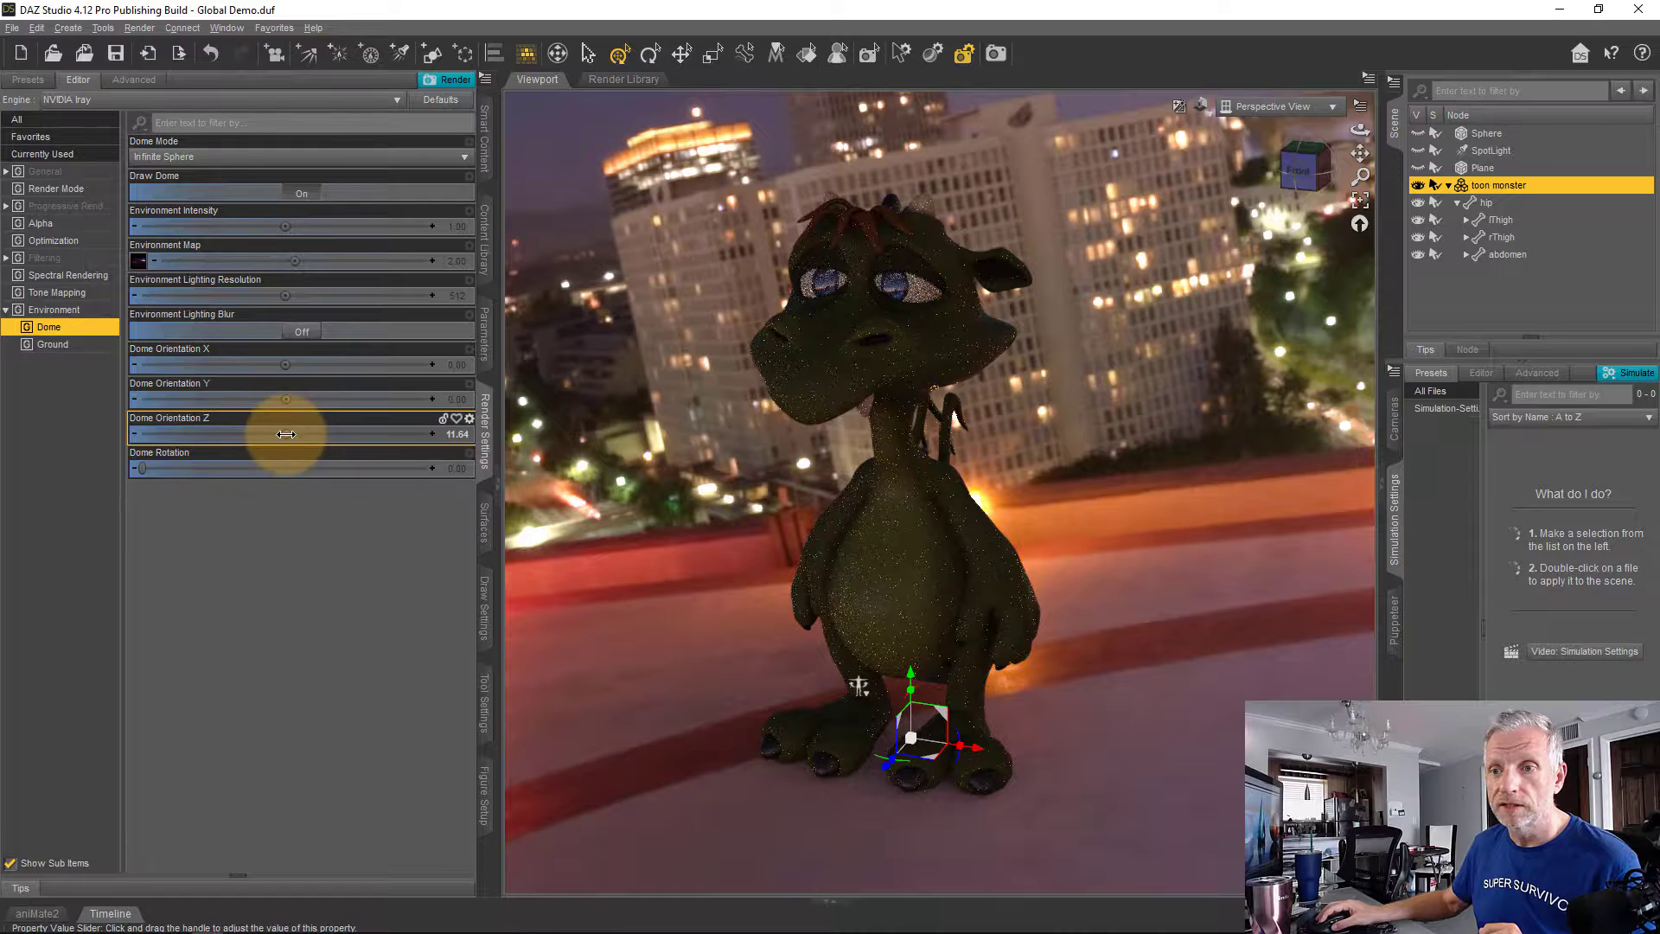
drag(285, 433, 327, 434)
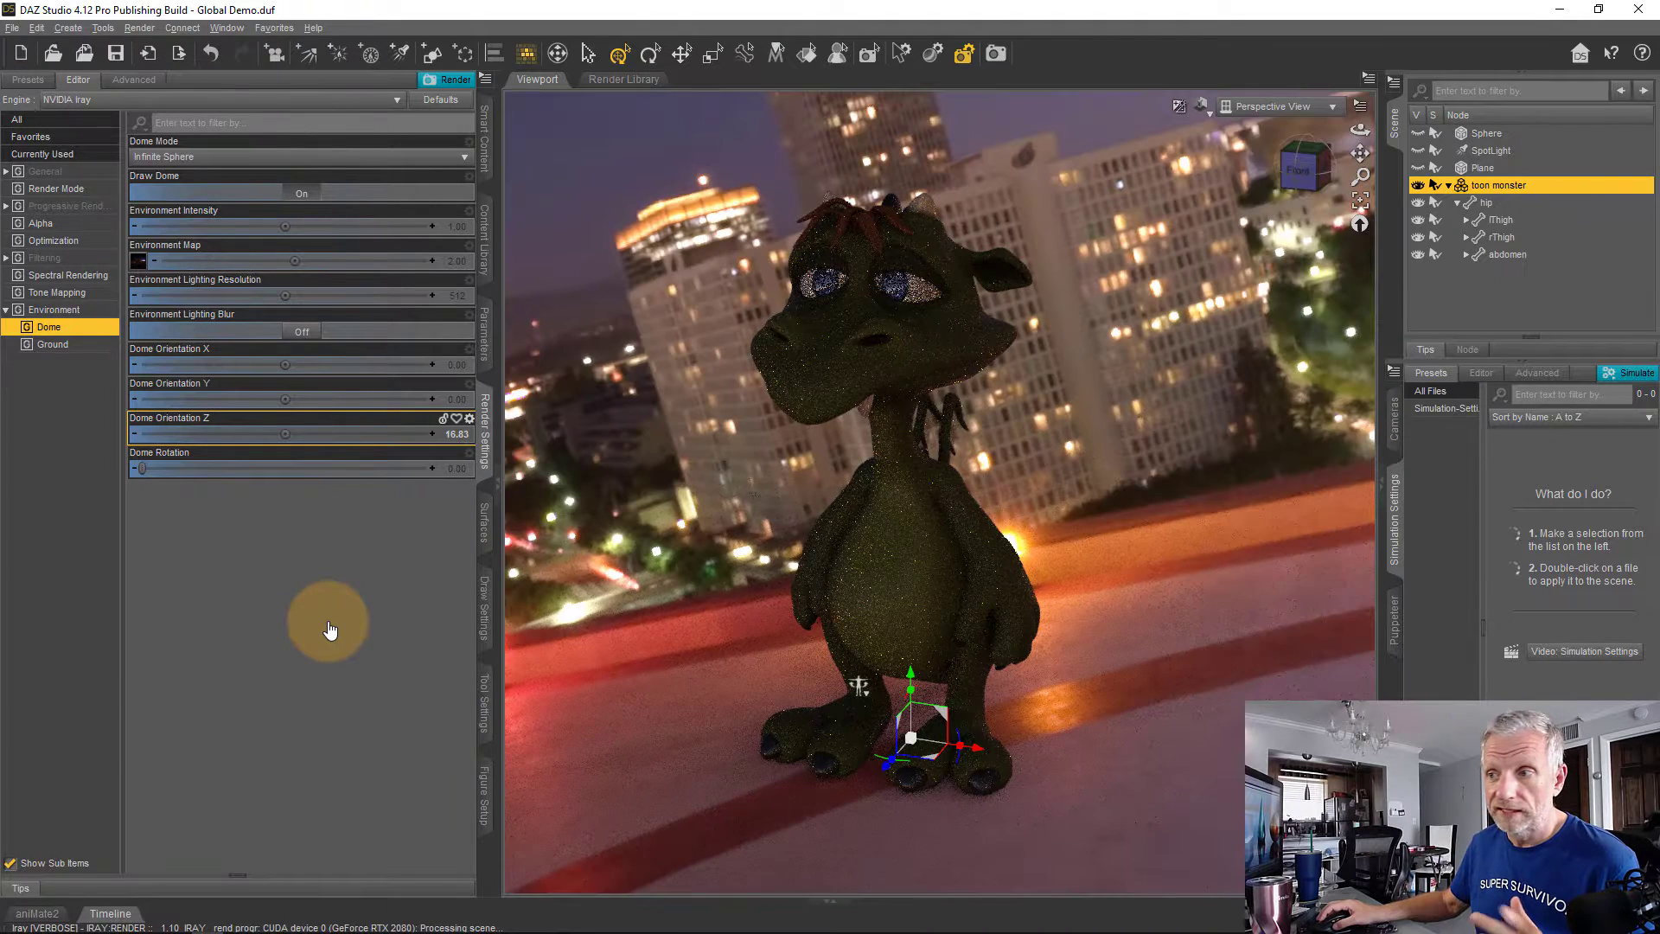
- Try a Dome Orientation Z of 180 to flip the environment upside down, and return it to 0
click(457, 435)
text(180)
key(Return)
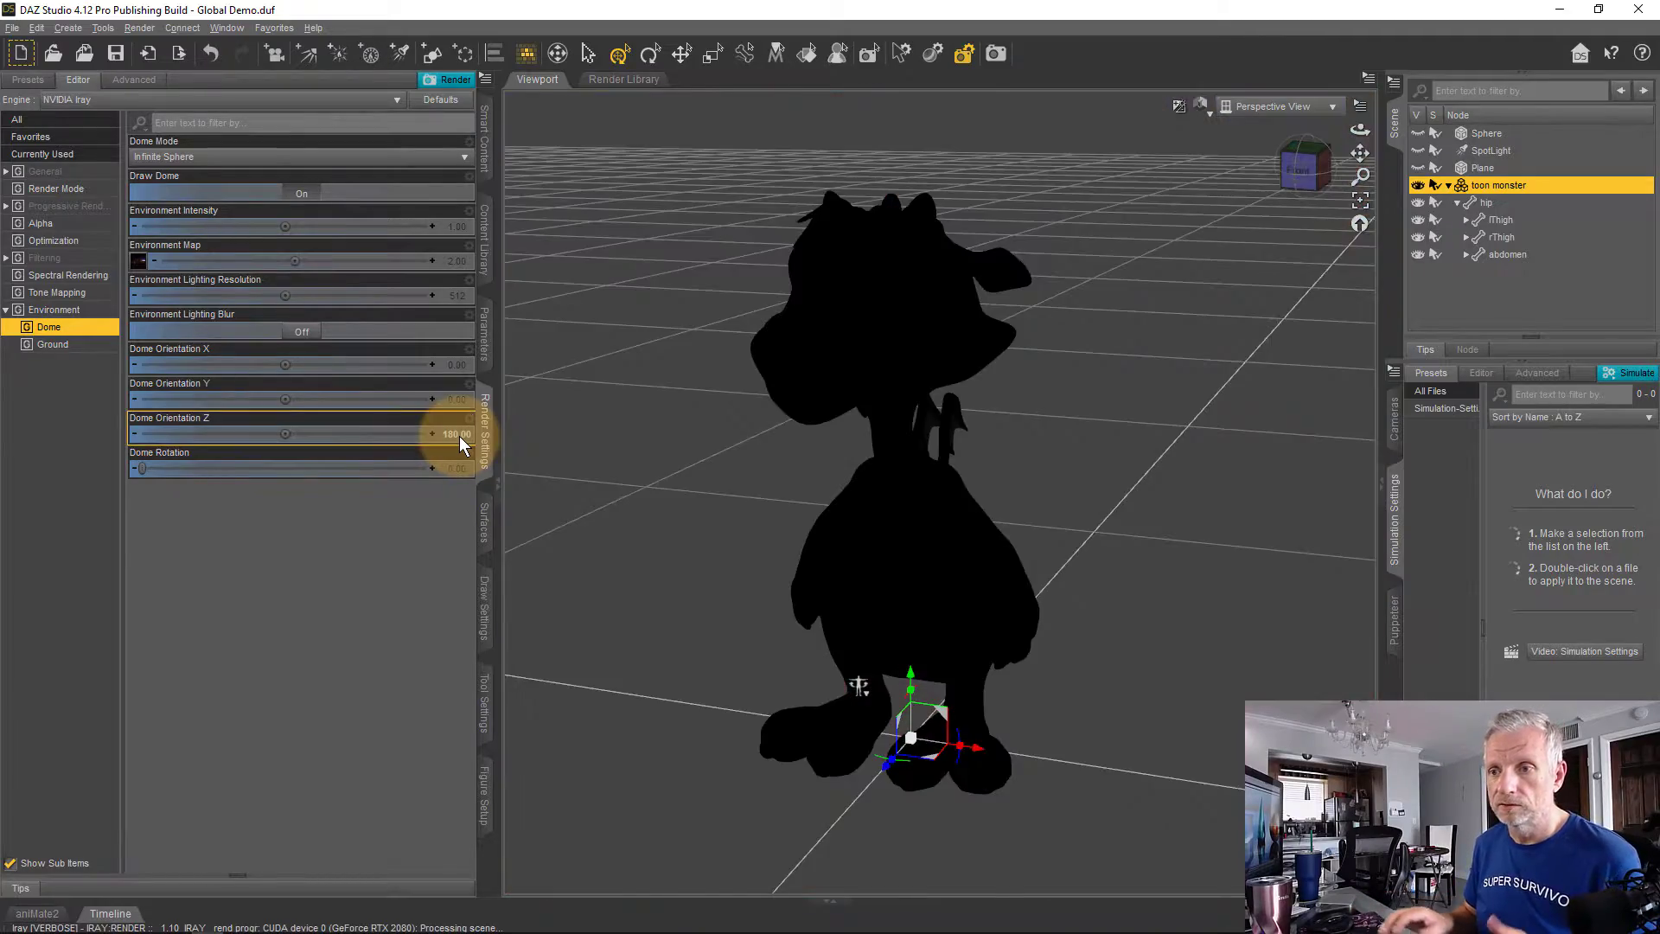
scroll(666, 562, down, 5)
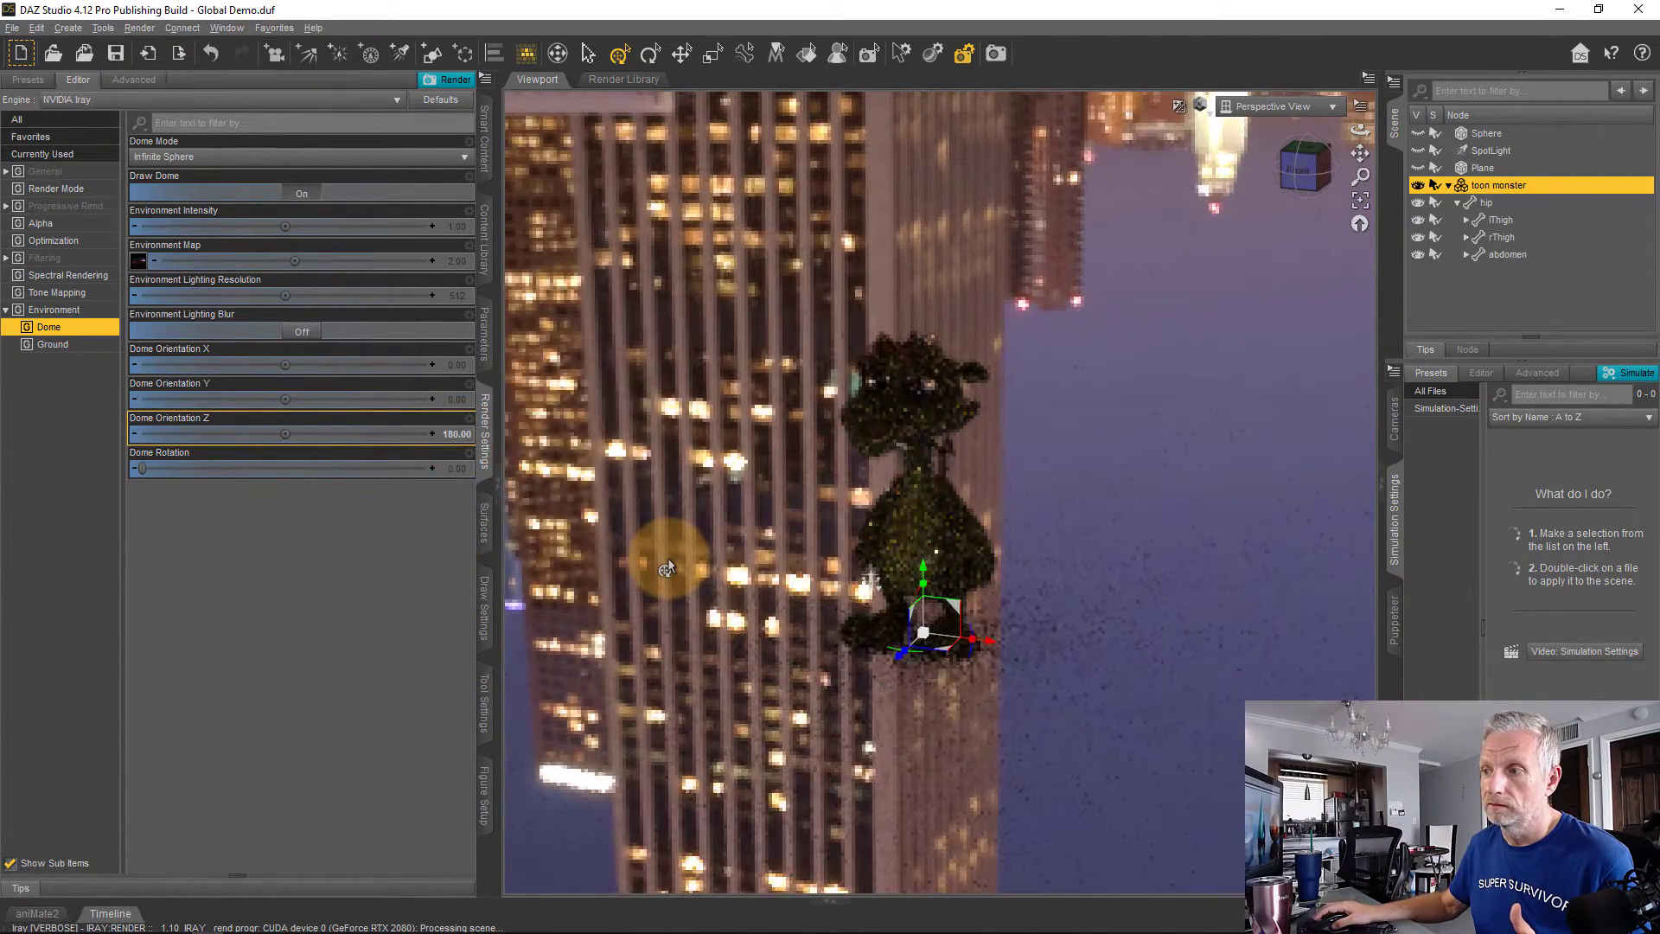
scroll(667, 562, up, 3)
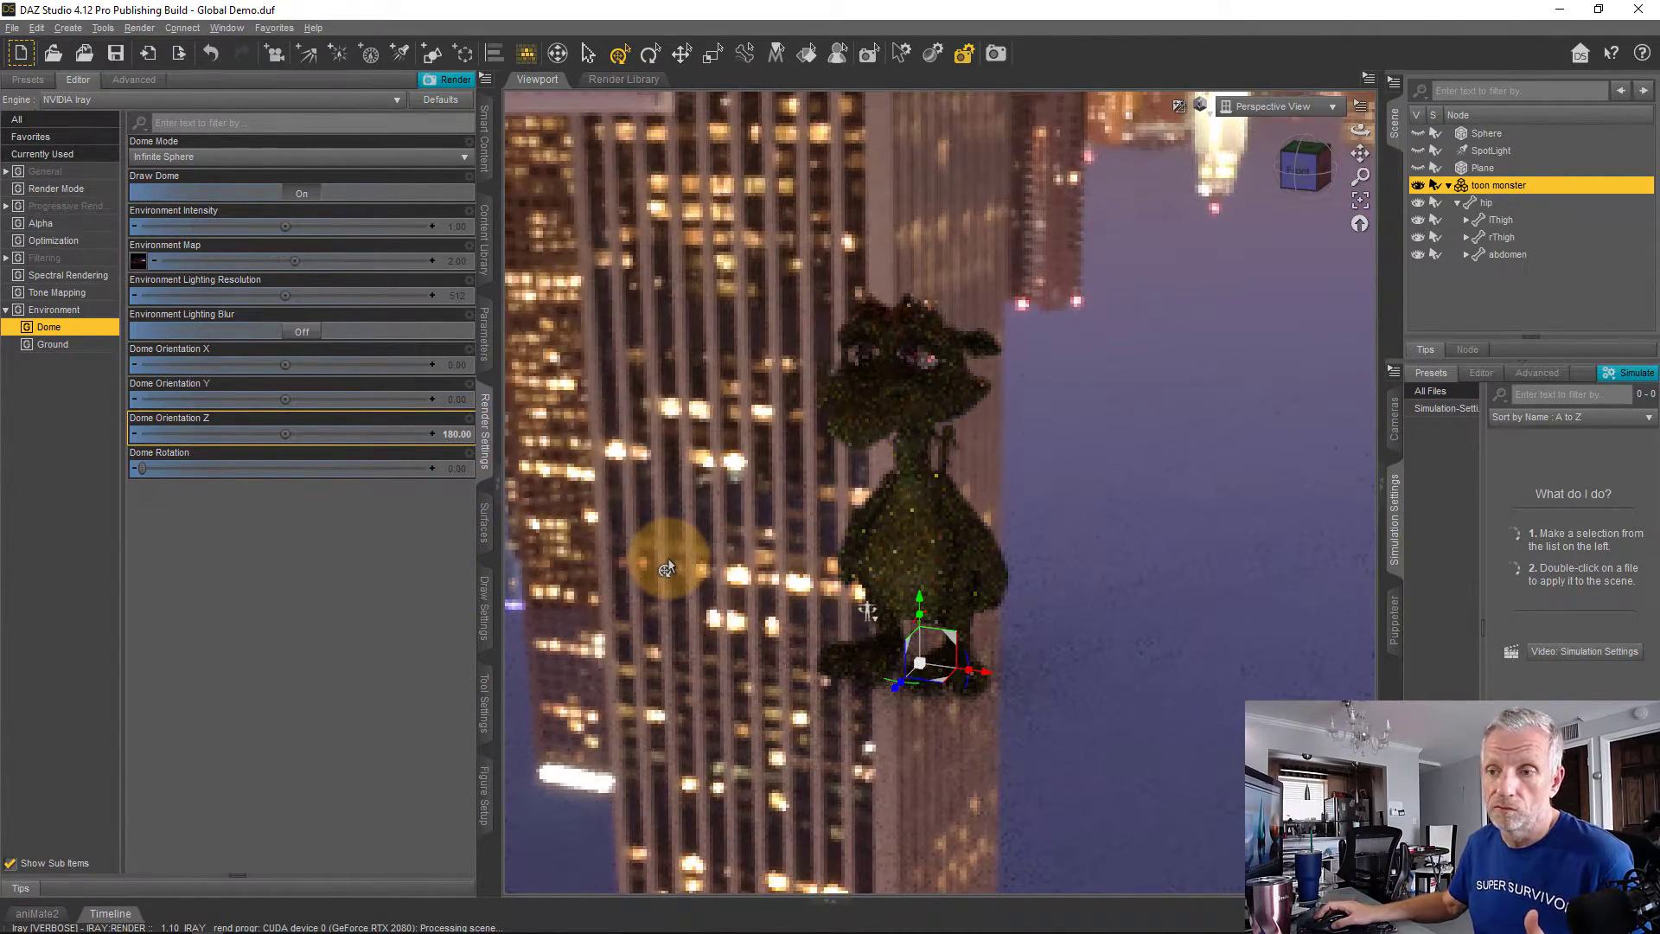
click(446, 429)
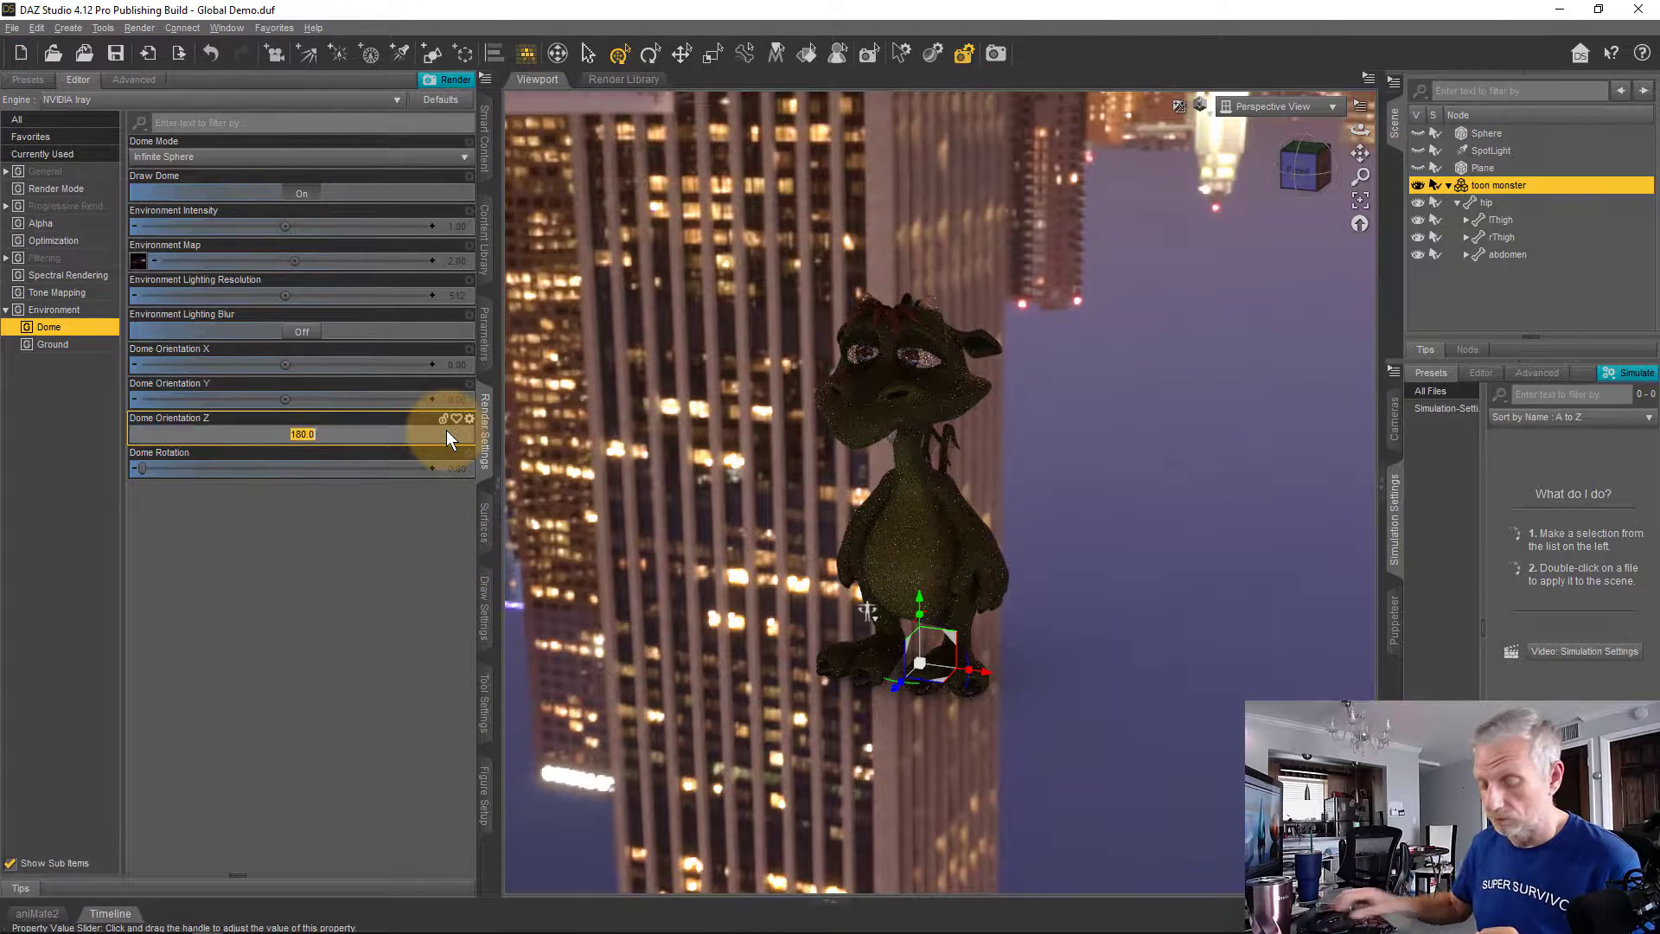
text(0)
key(Return)
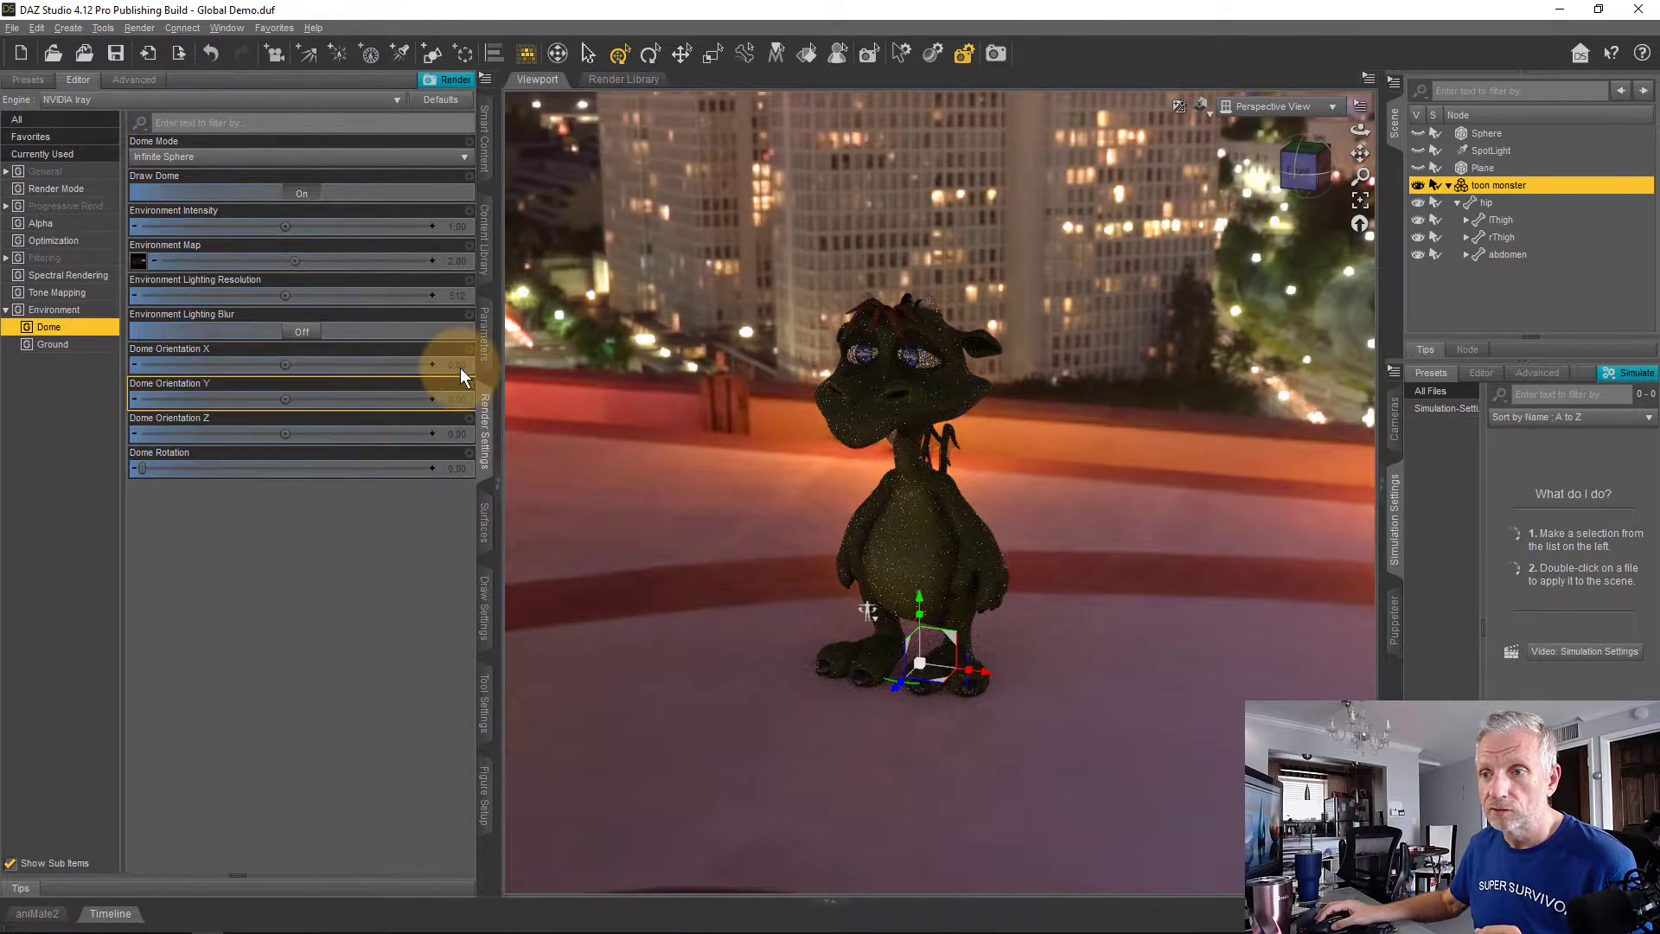
- Try a Dome Orientation X of 180 to flip the environment front to back, and return it to 0
click(459, 365)
text(180)
key(Return)
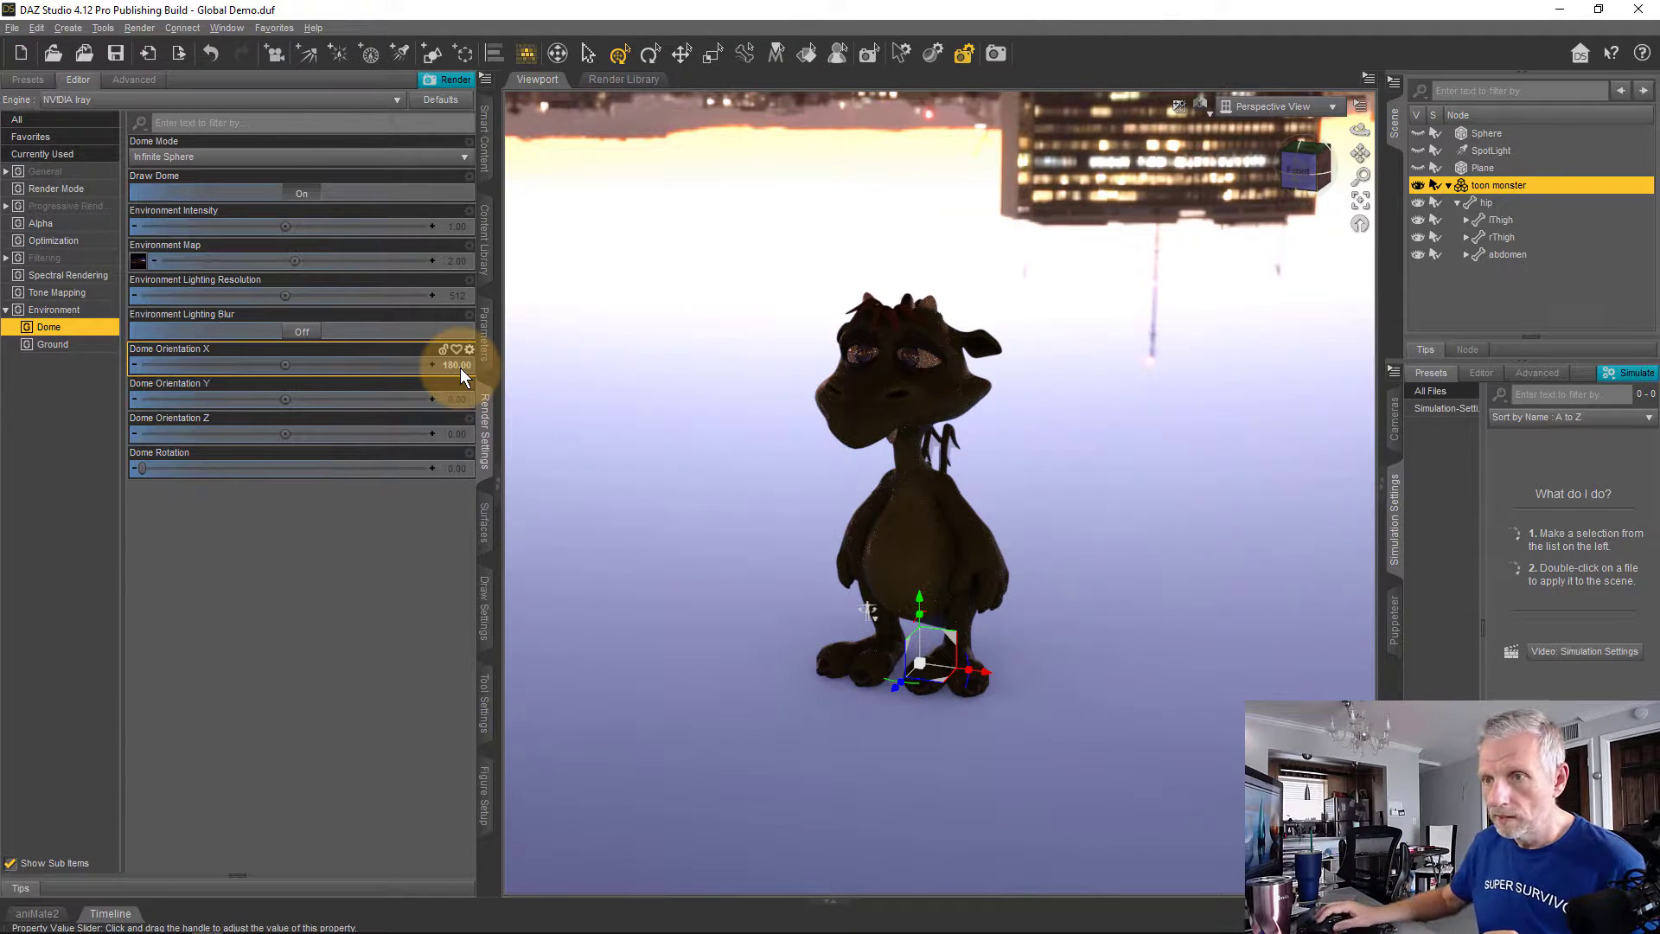
click(458, 366)
text(0)
key(Return)
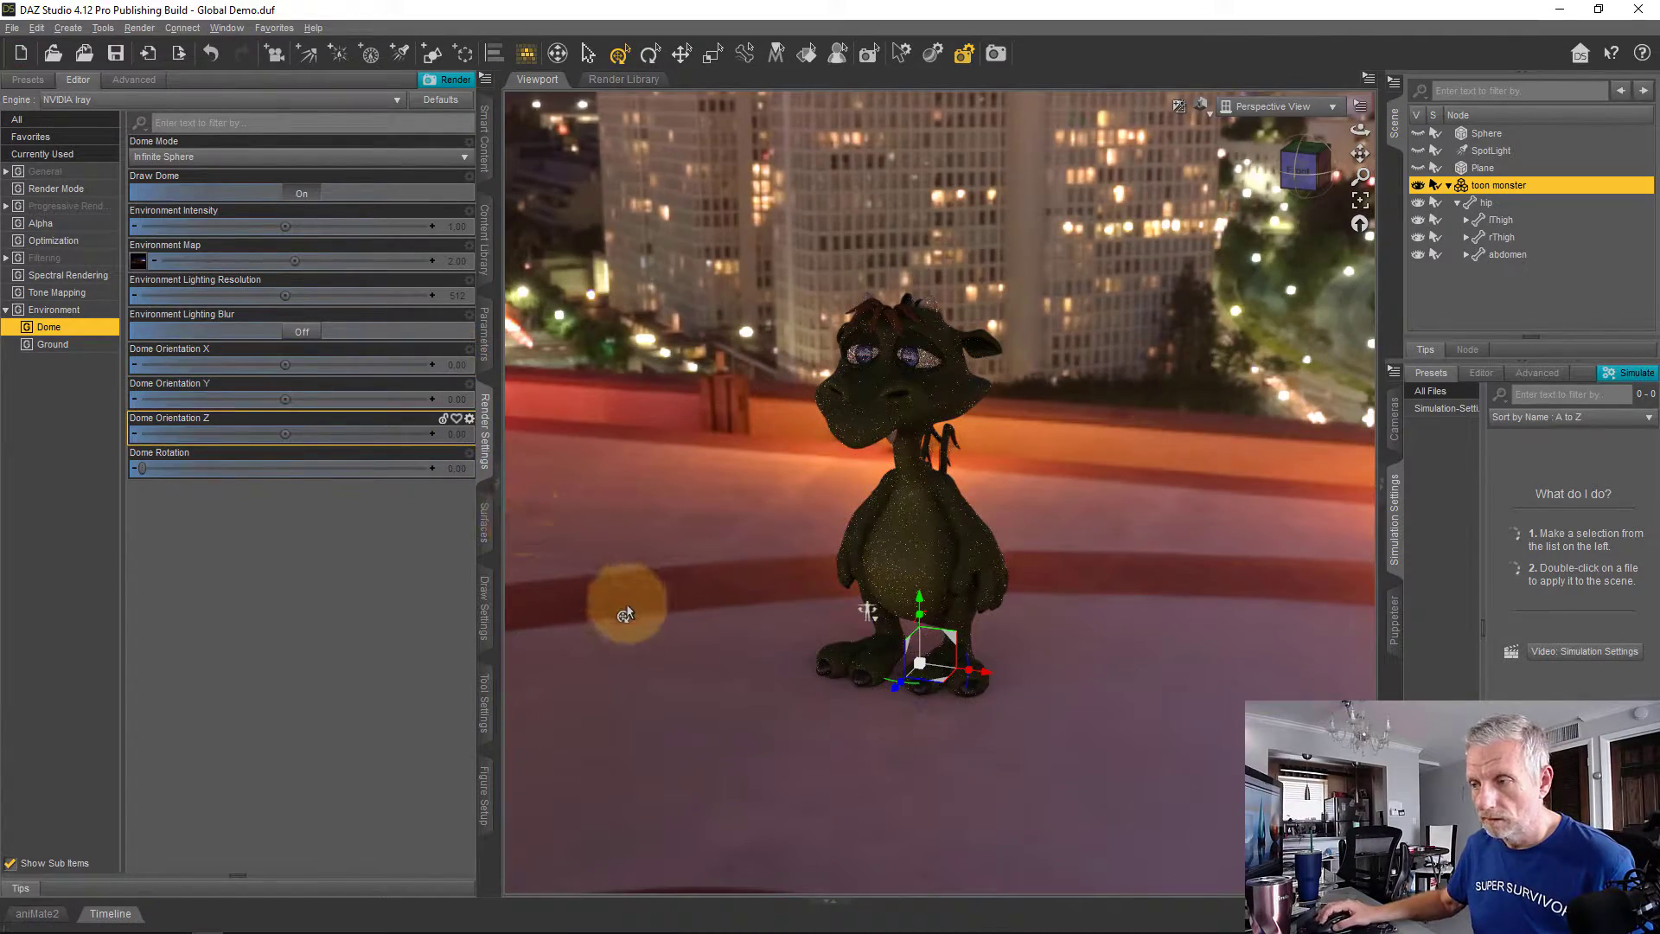
- Examine the night helipad environment from different angles around the monster and check the available Environment Map choices
drag(625, 614, 804, 794)
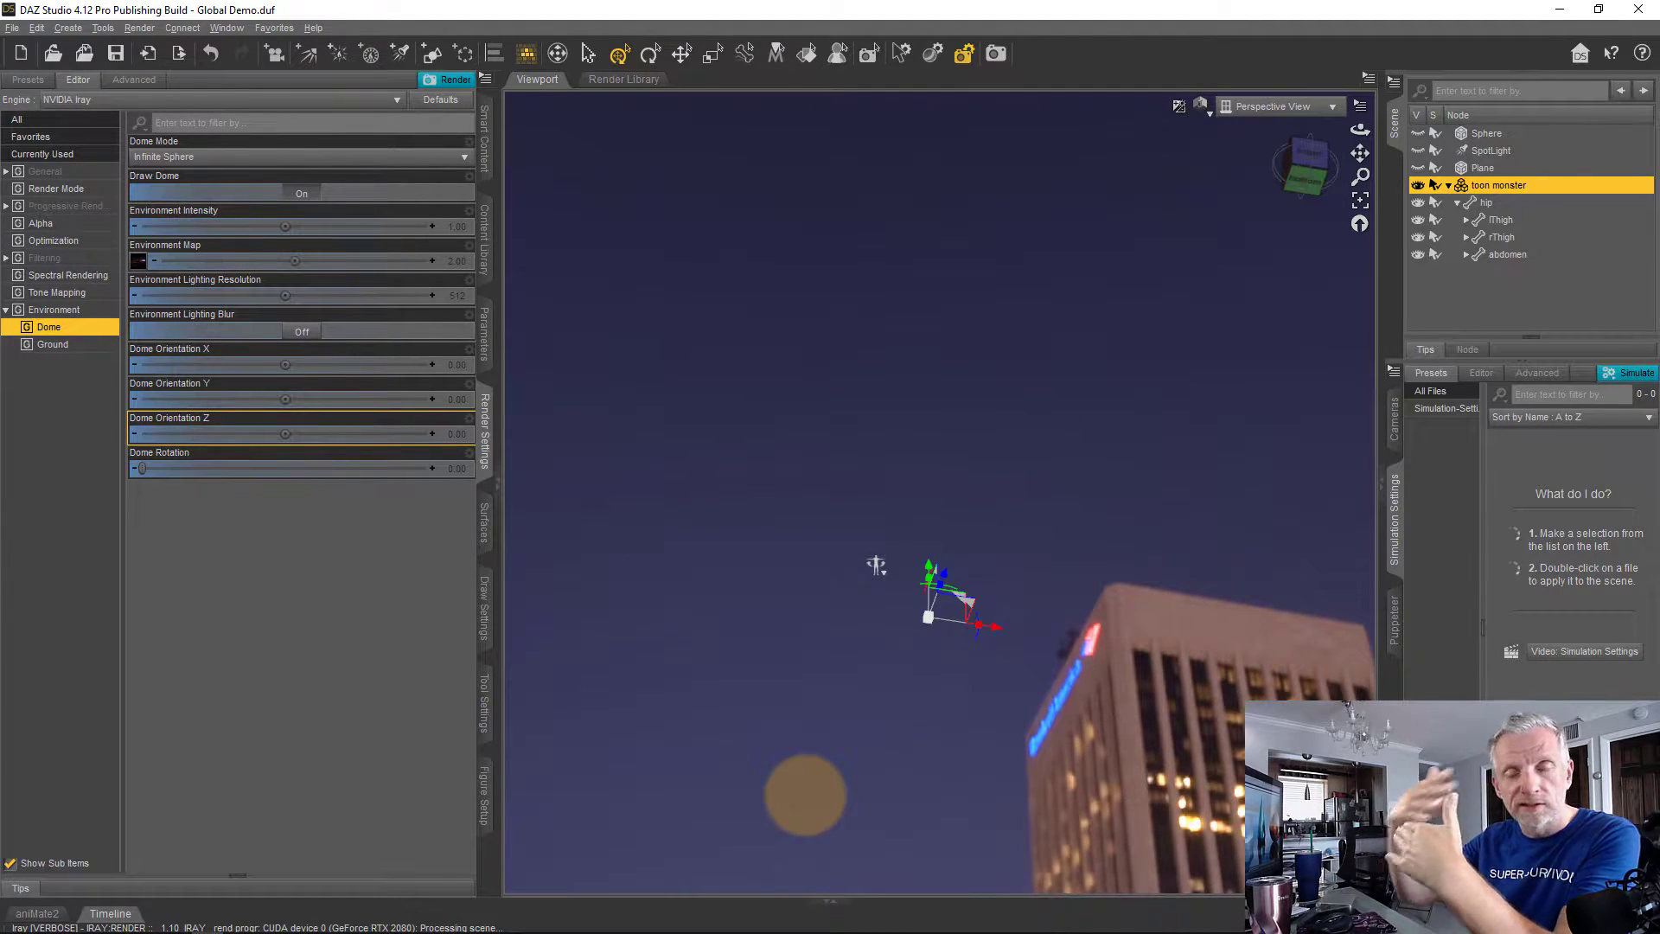
drag(799, 787, 820, 536)
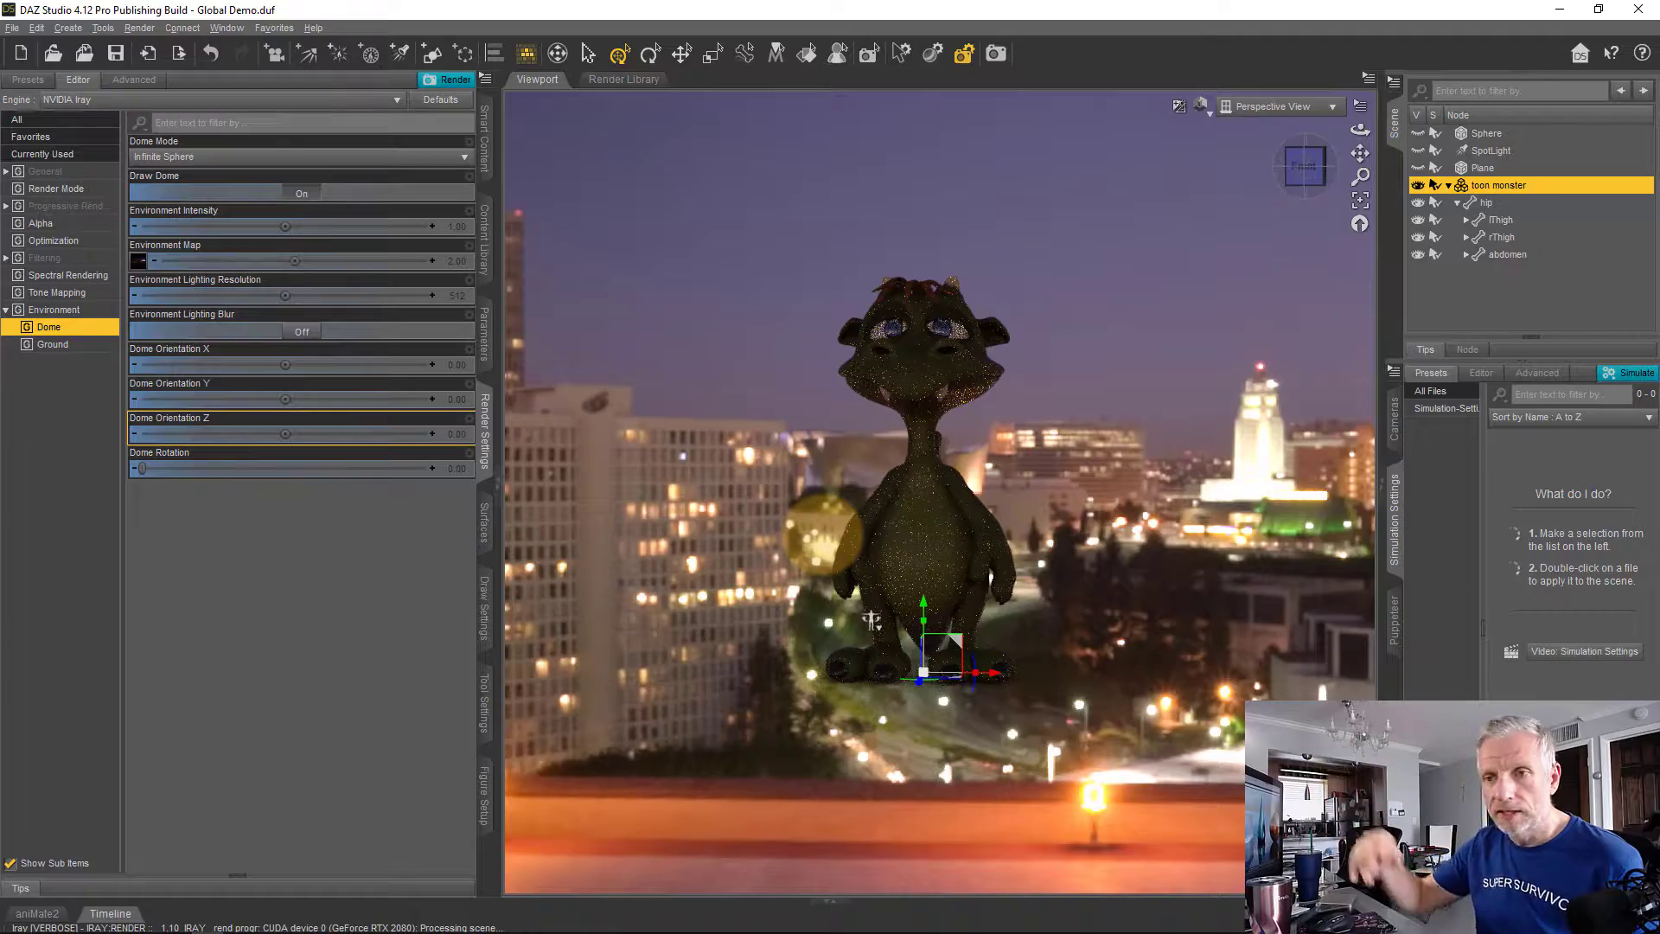
drag(871, 620, 865, 606)
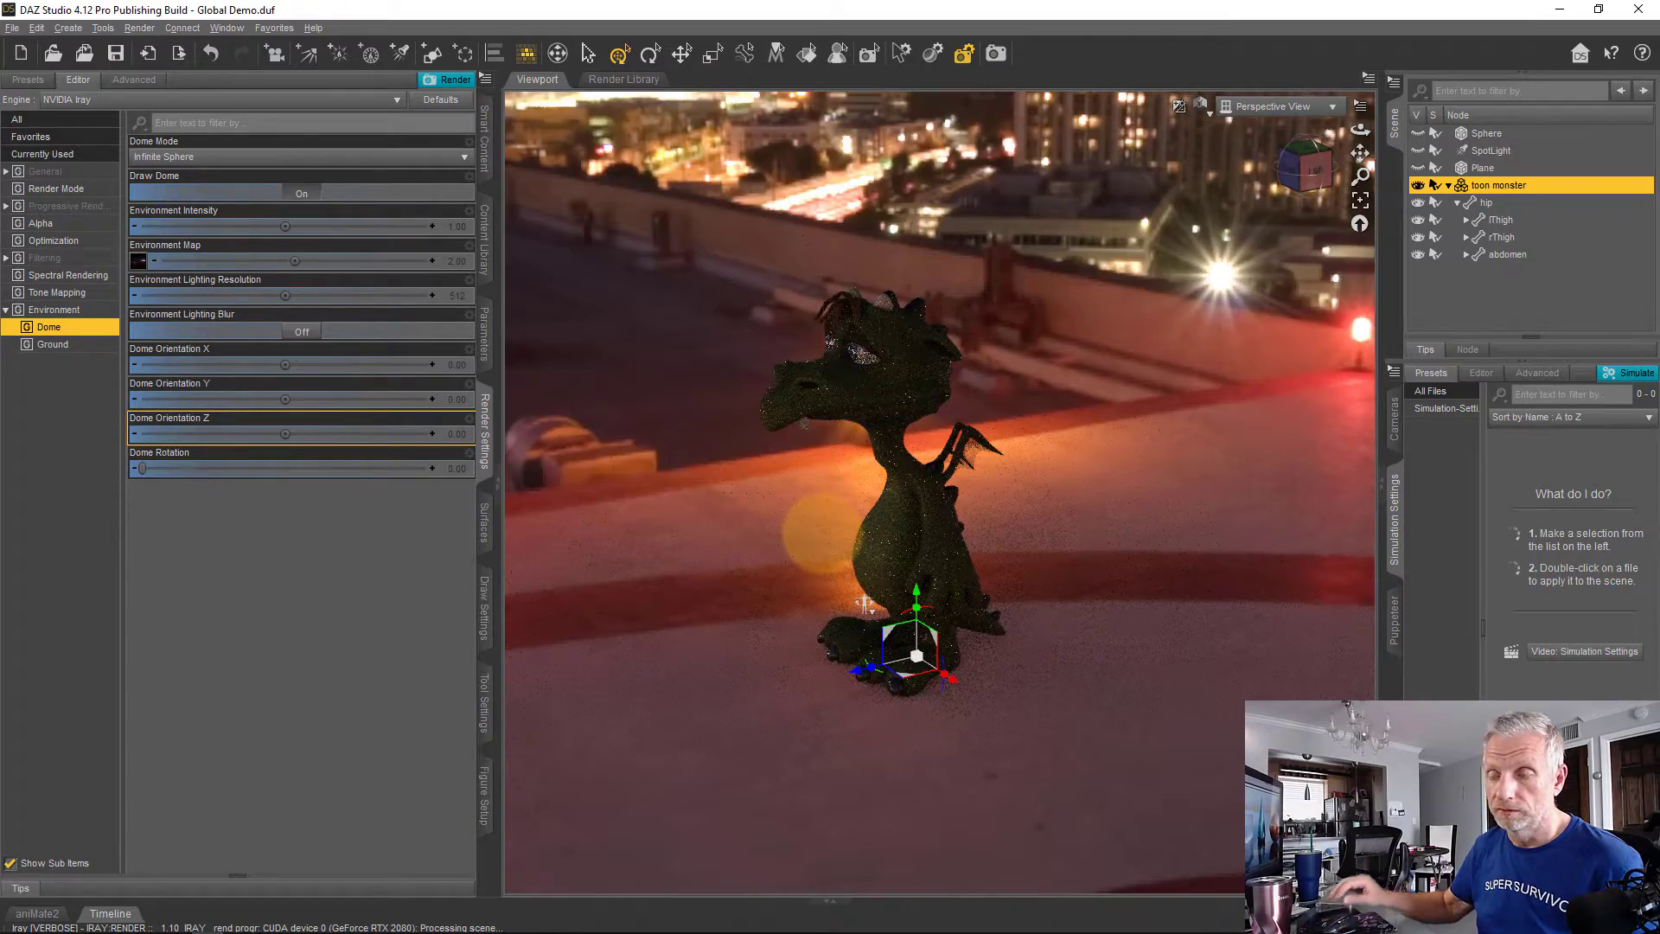
drag(822, 532, 749, 668)
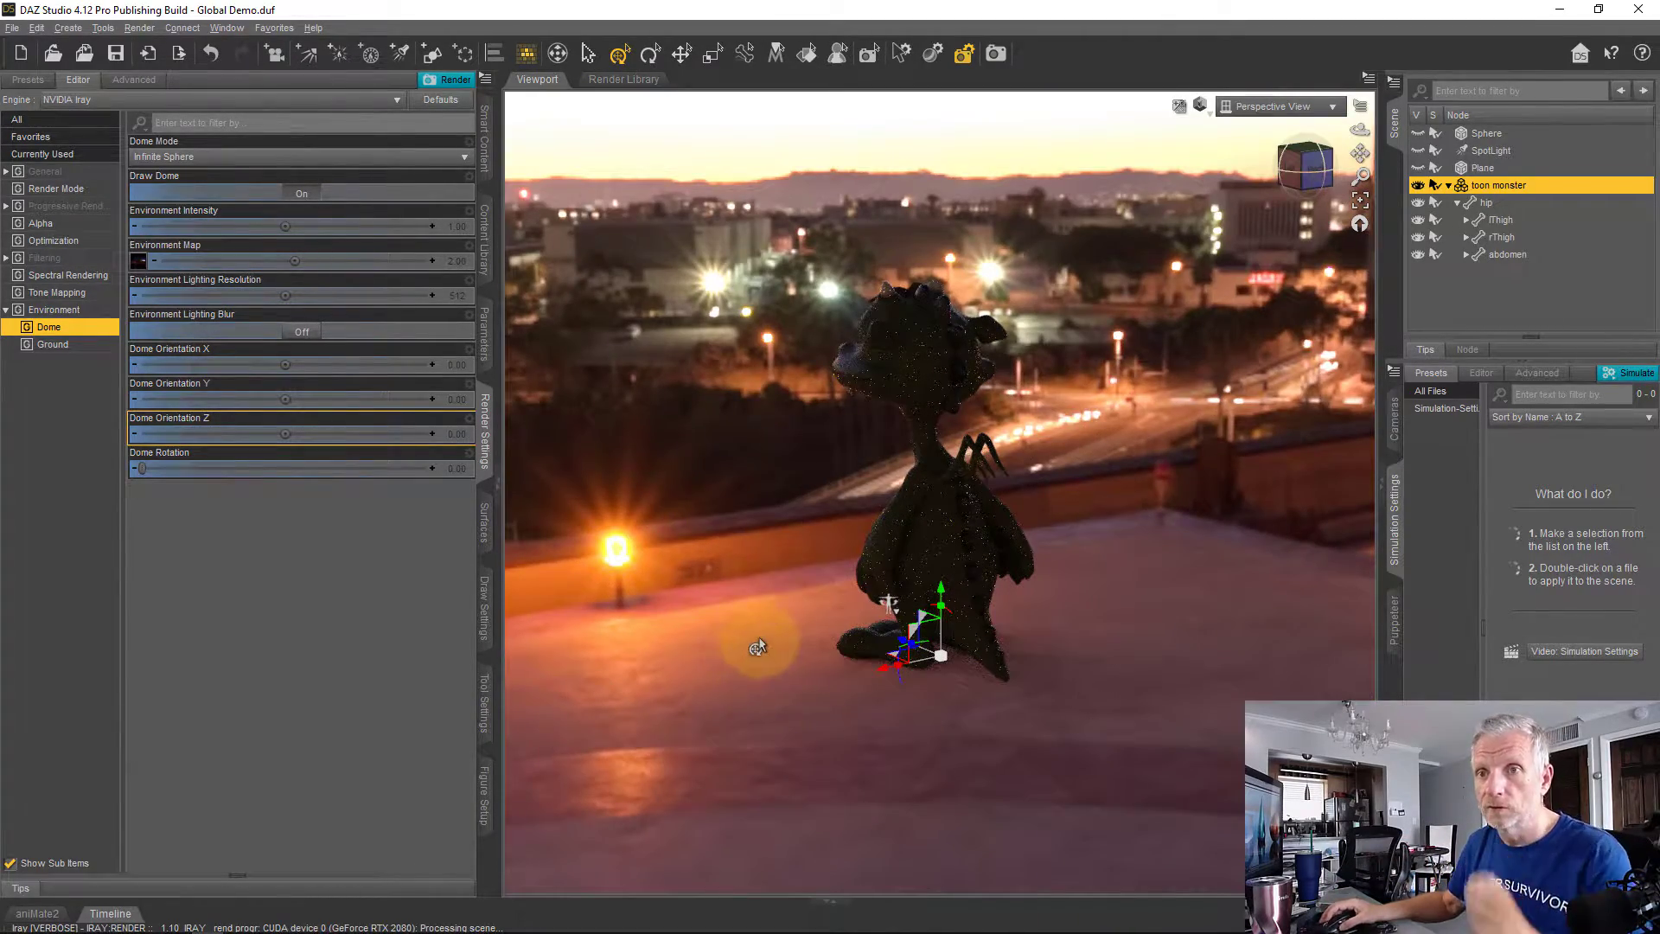
click(141, 265)
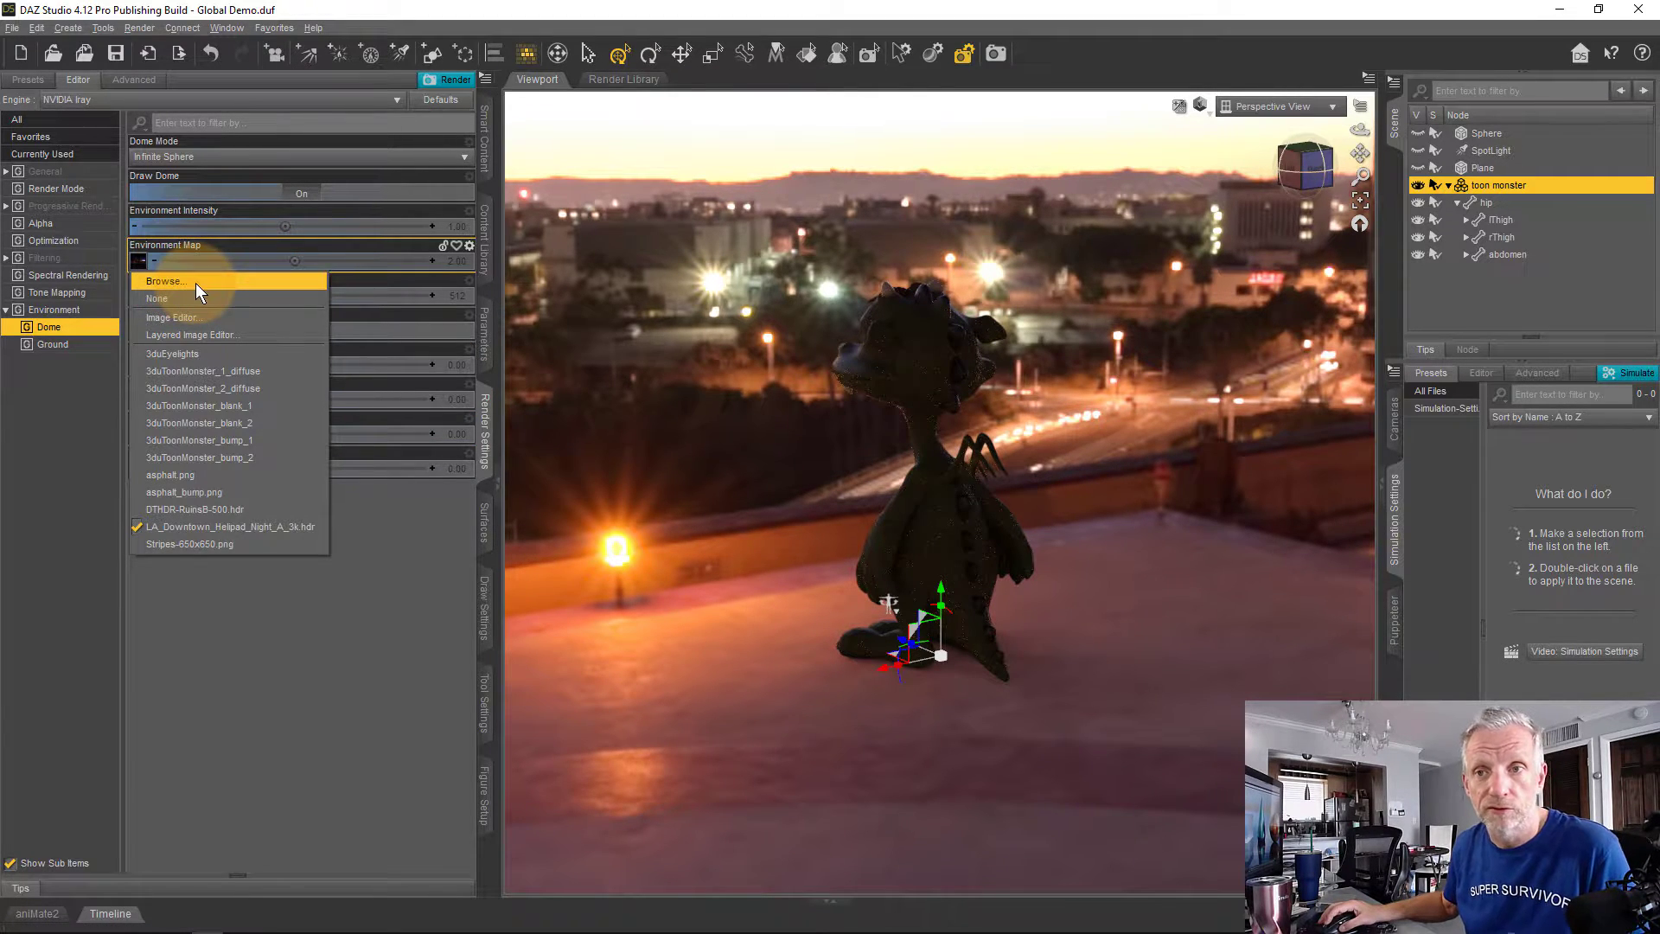
click(413, 514)
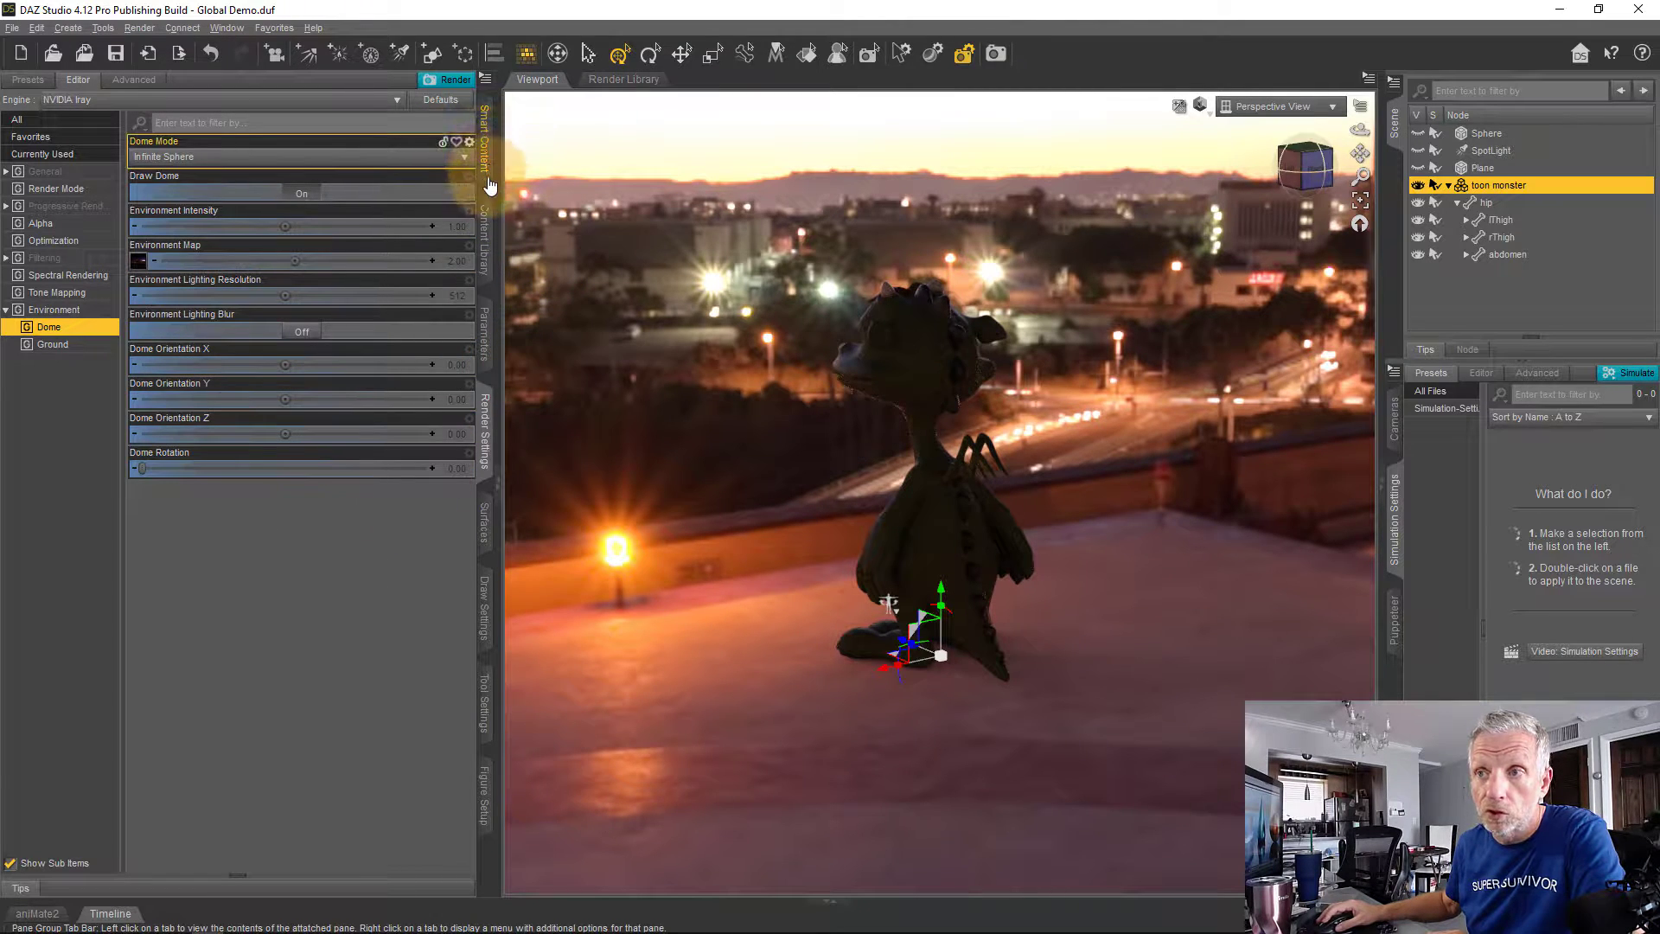
- Leave the monster product and list the exterior Iray light products with the "monster" keyword filter cleared
click(488, 157)
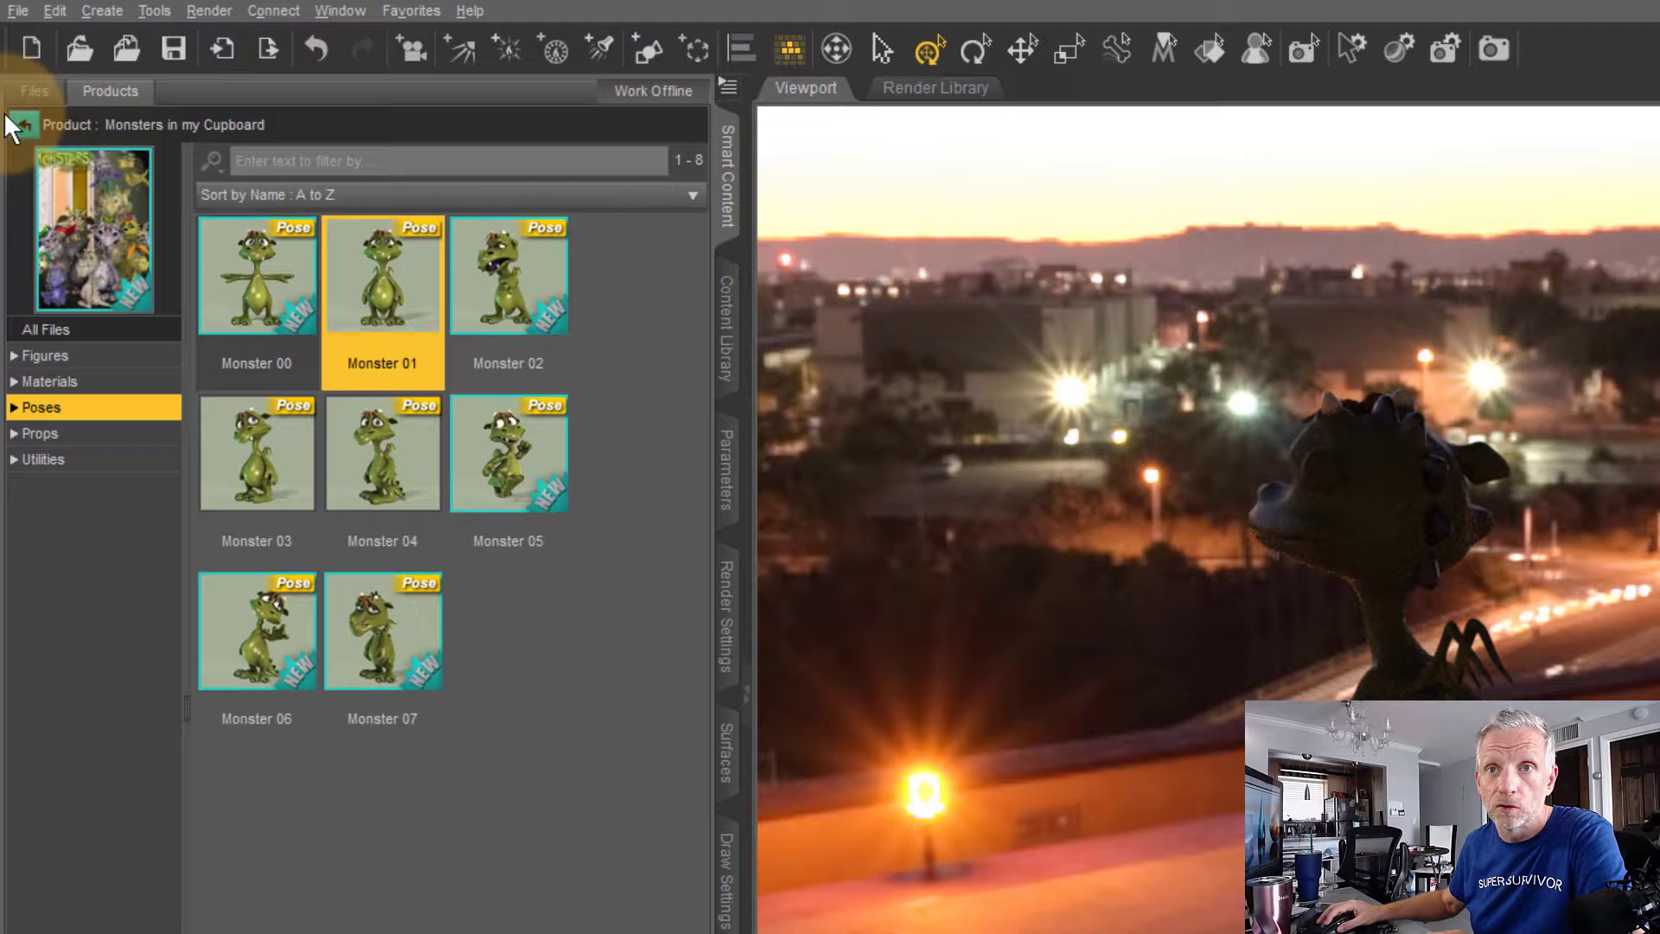
click(11, 114)
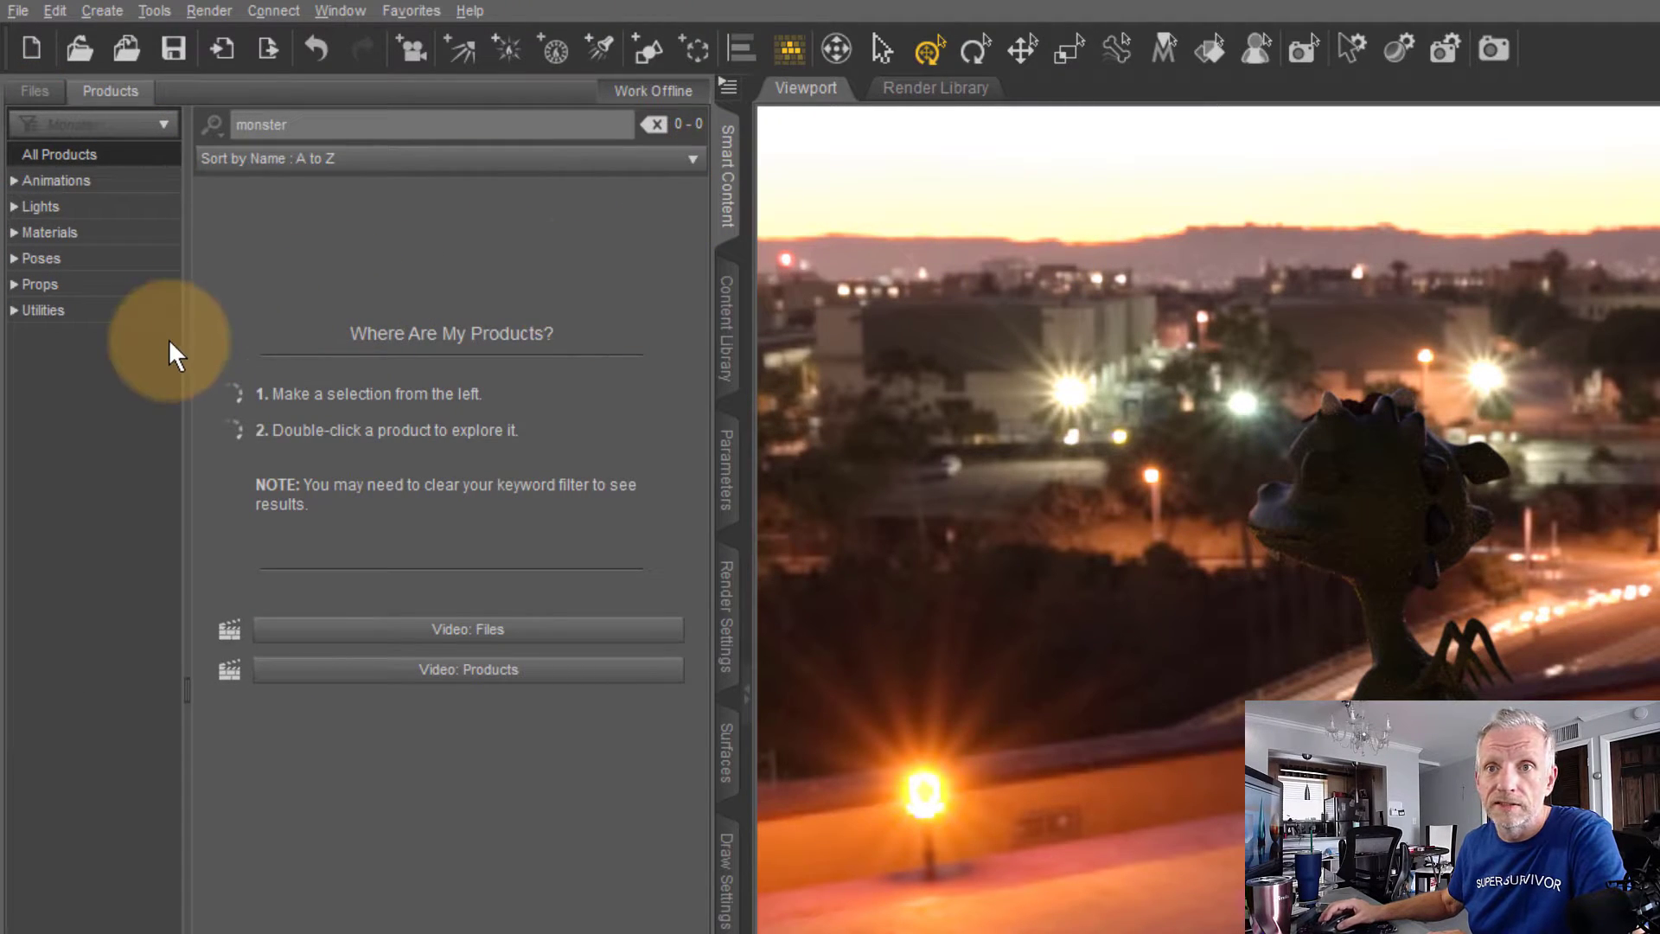
click(101, 212)
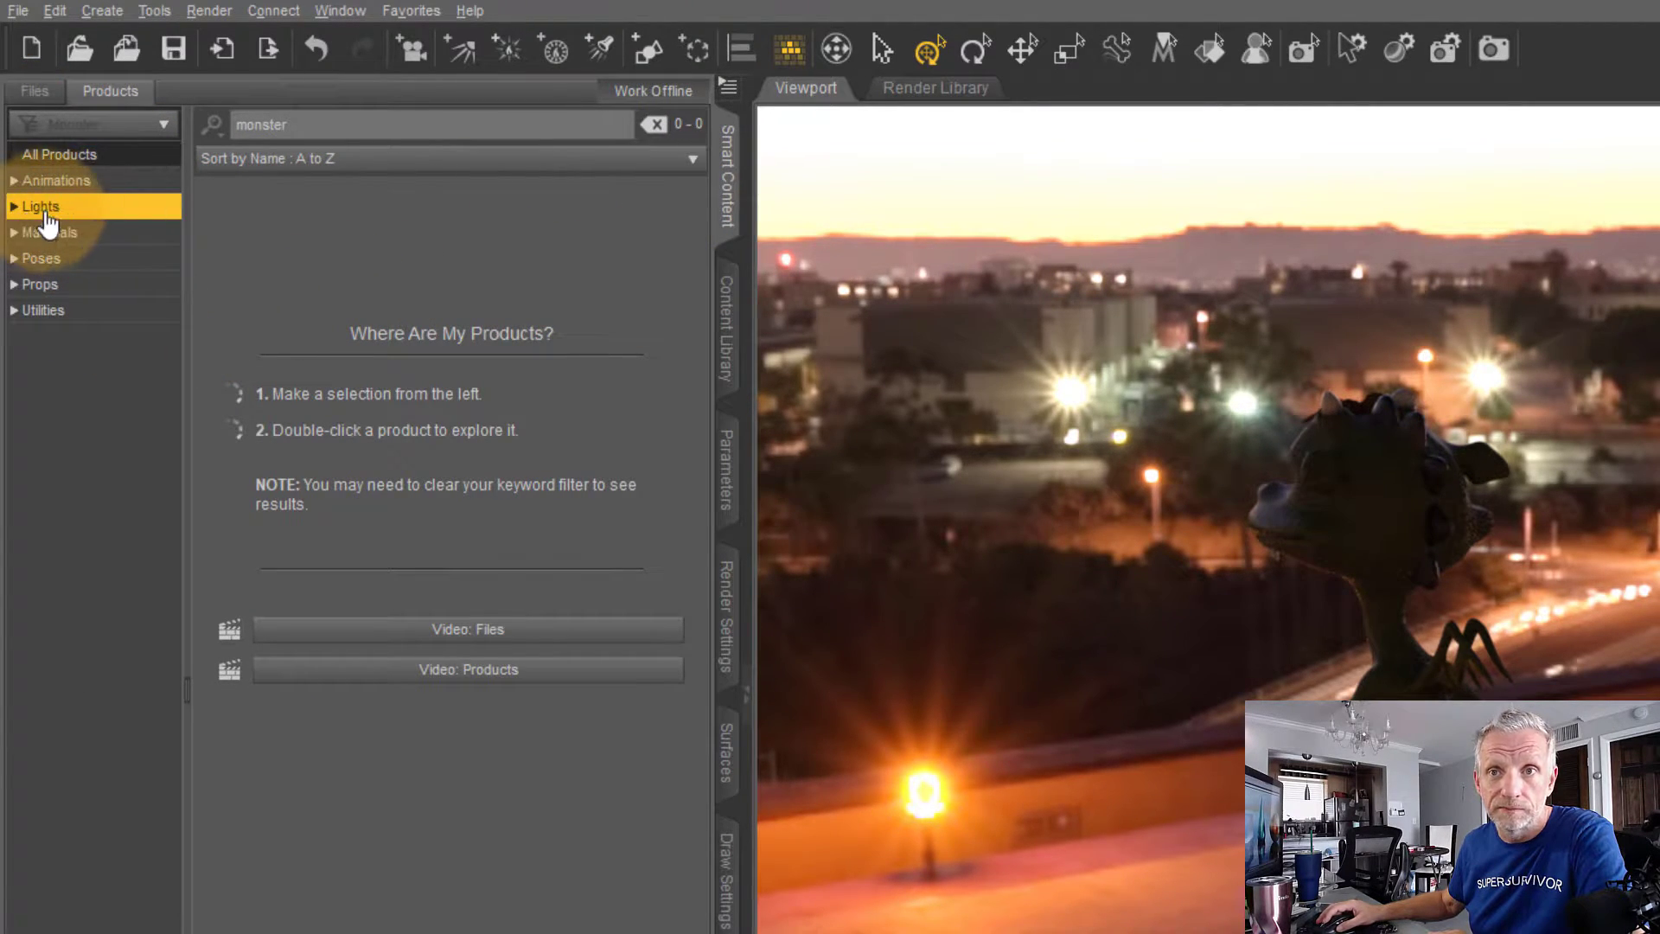
click(34, 239)
click(26, 234)
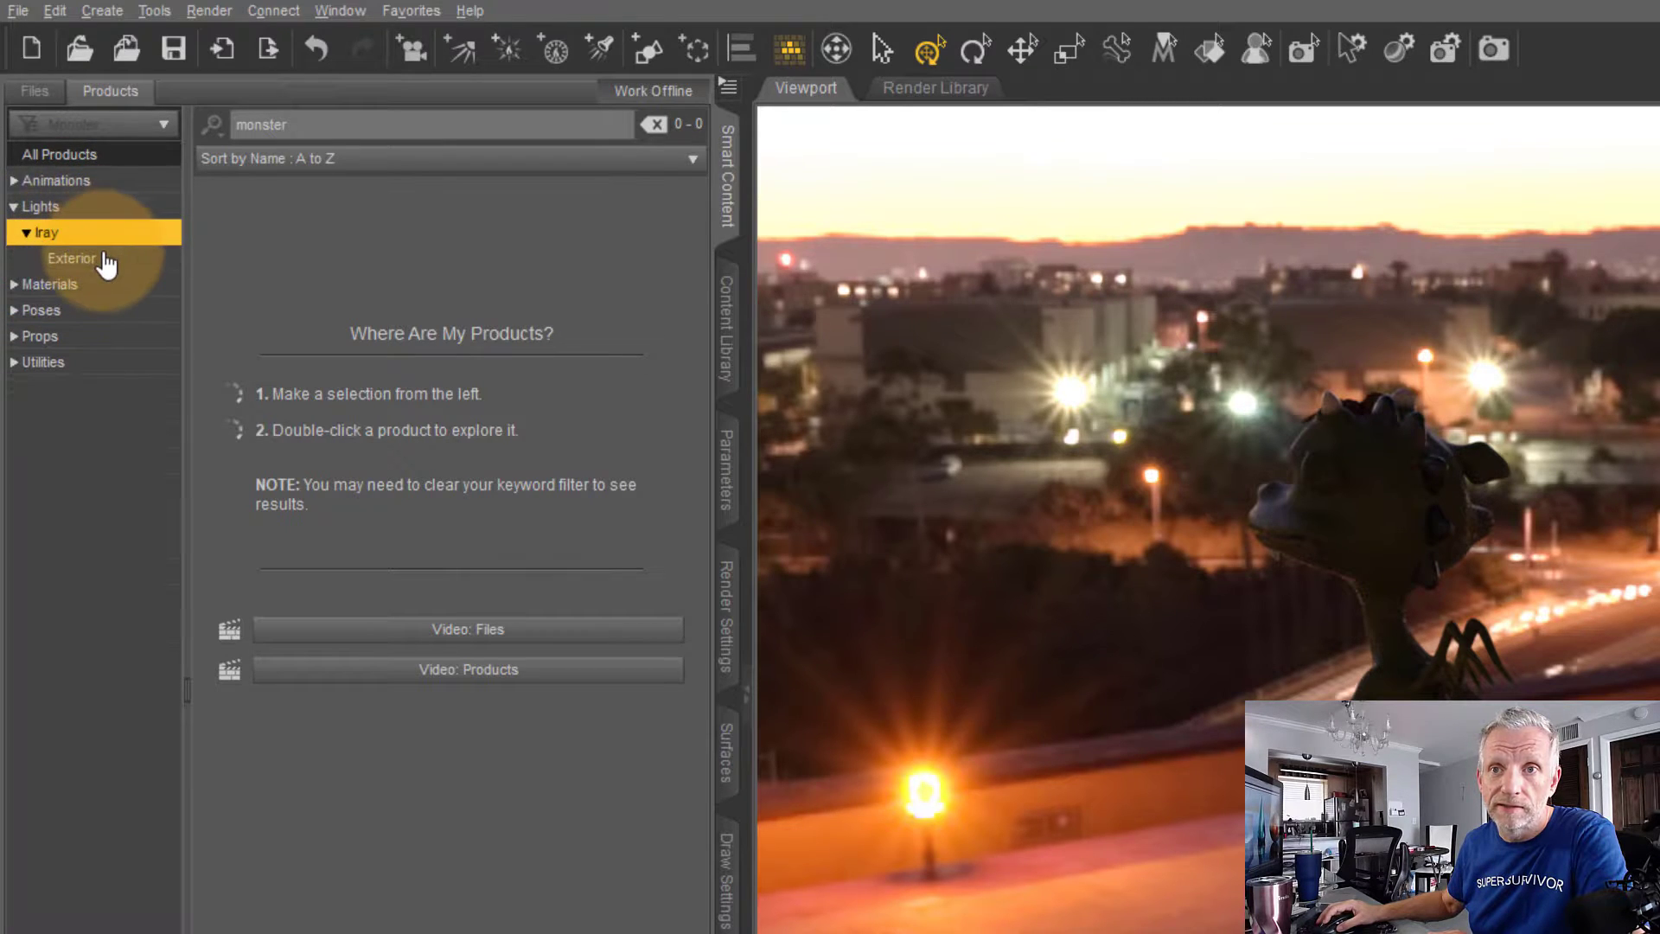
click(108, 260)
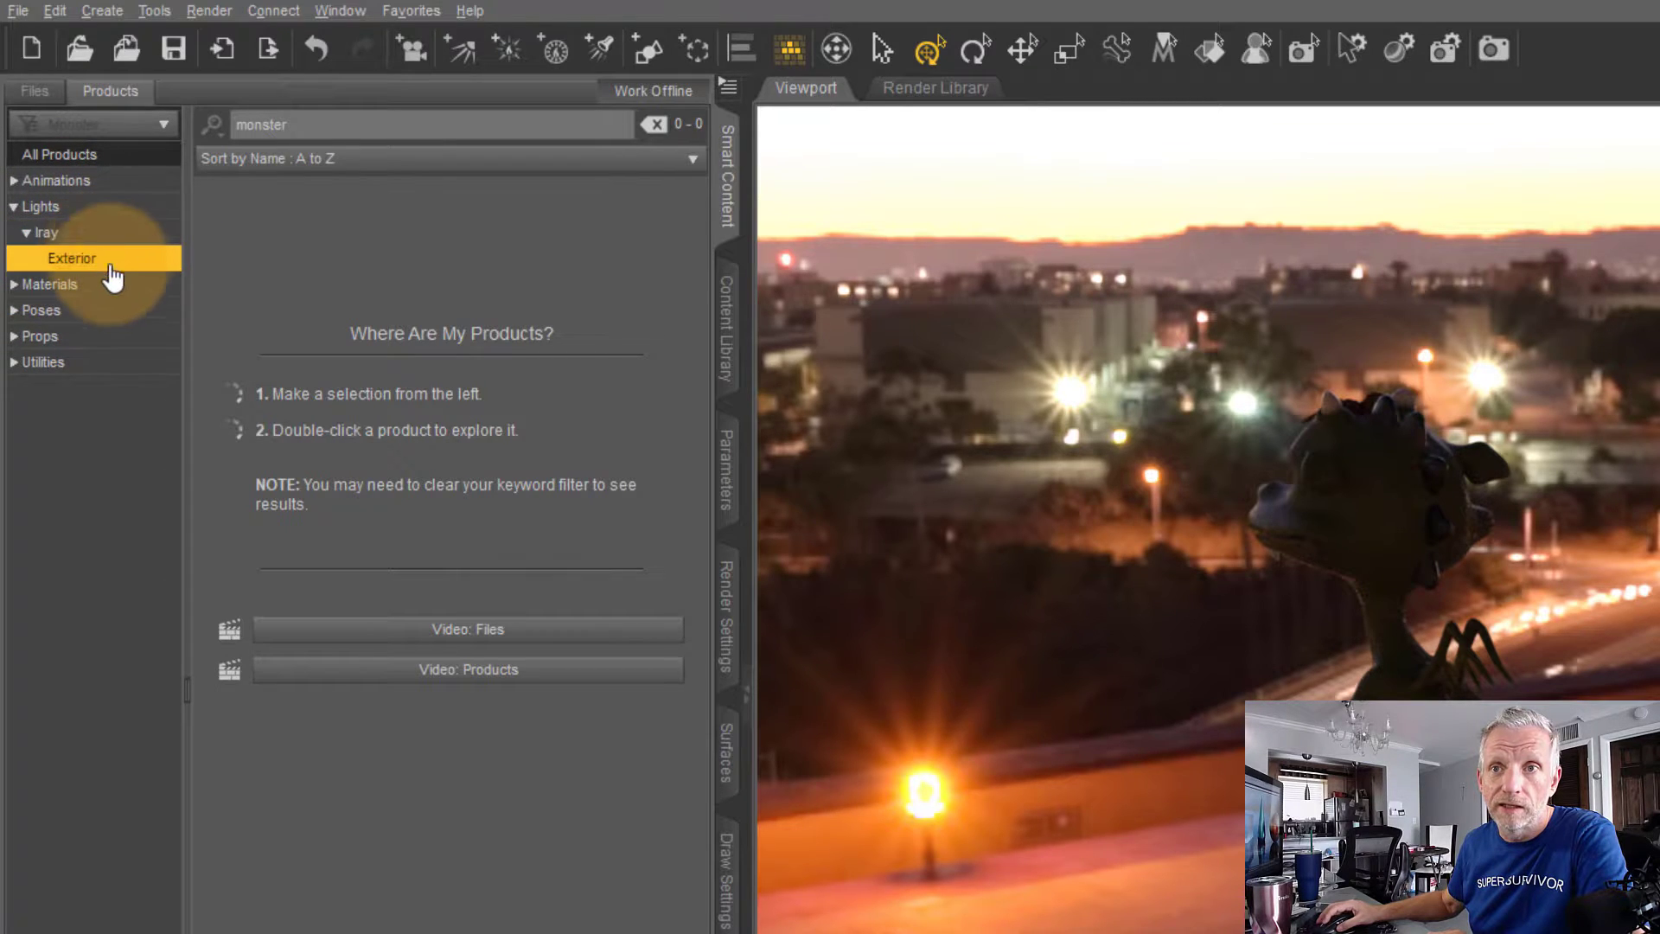
click(657, 126)
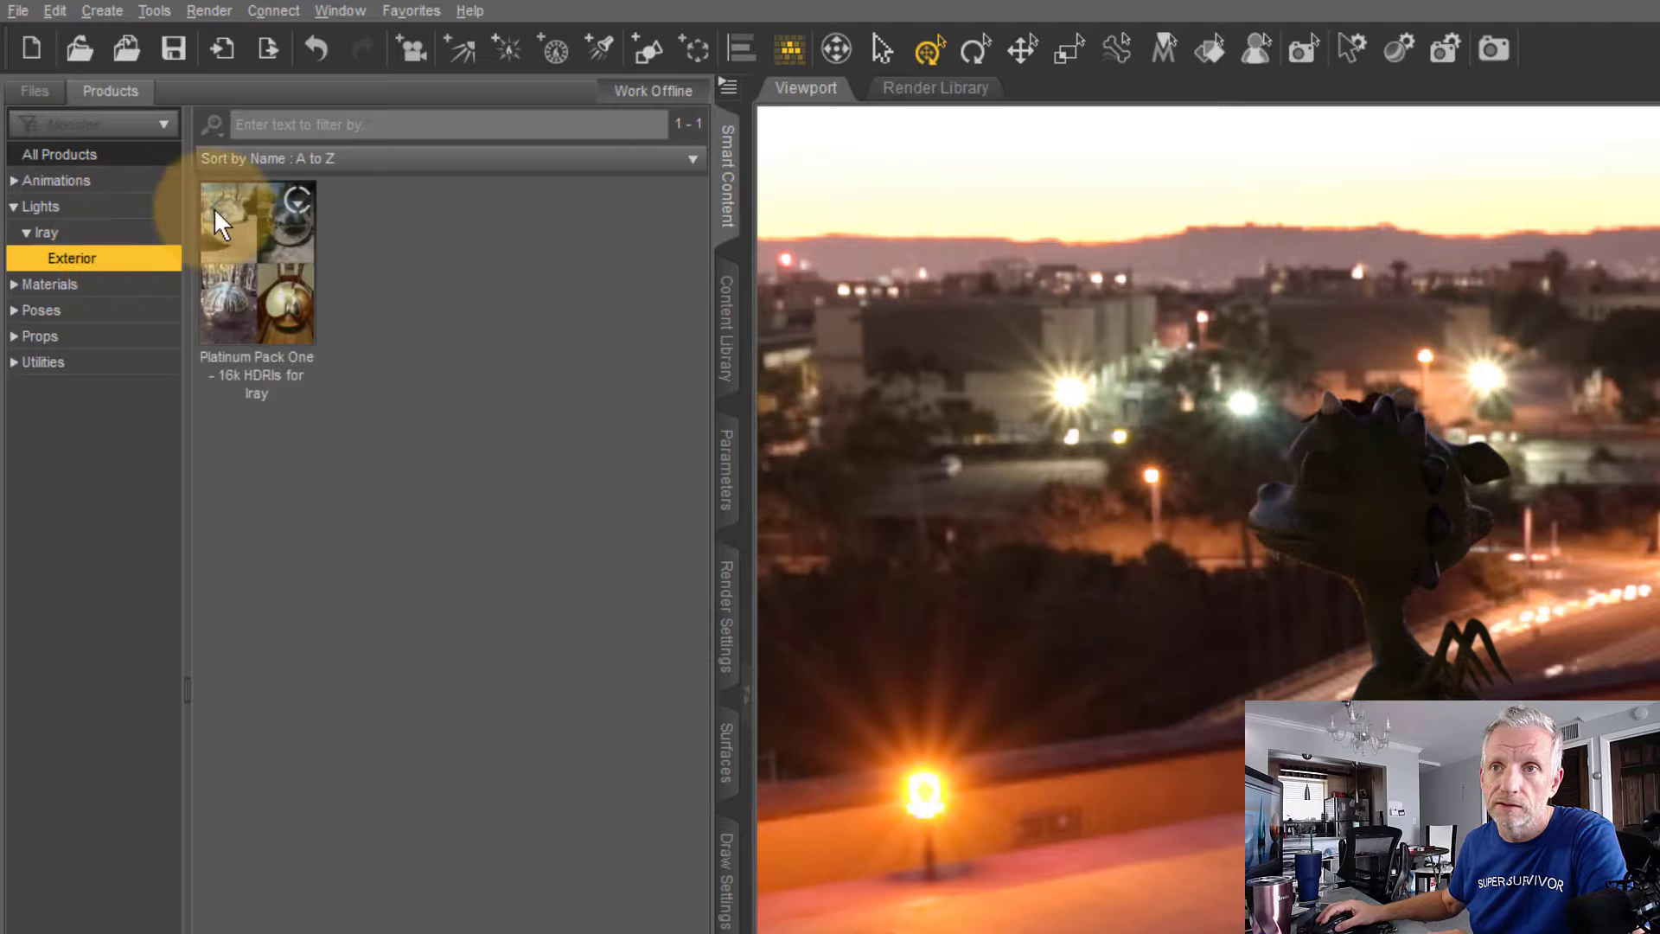
- Open the product Platinum Pack One - 16k HDRIs for Iray and browse its Exterior and Other light presets
click(111, 234)
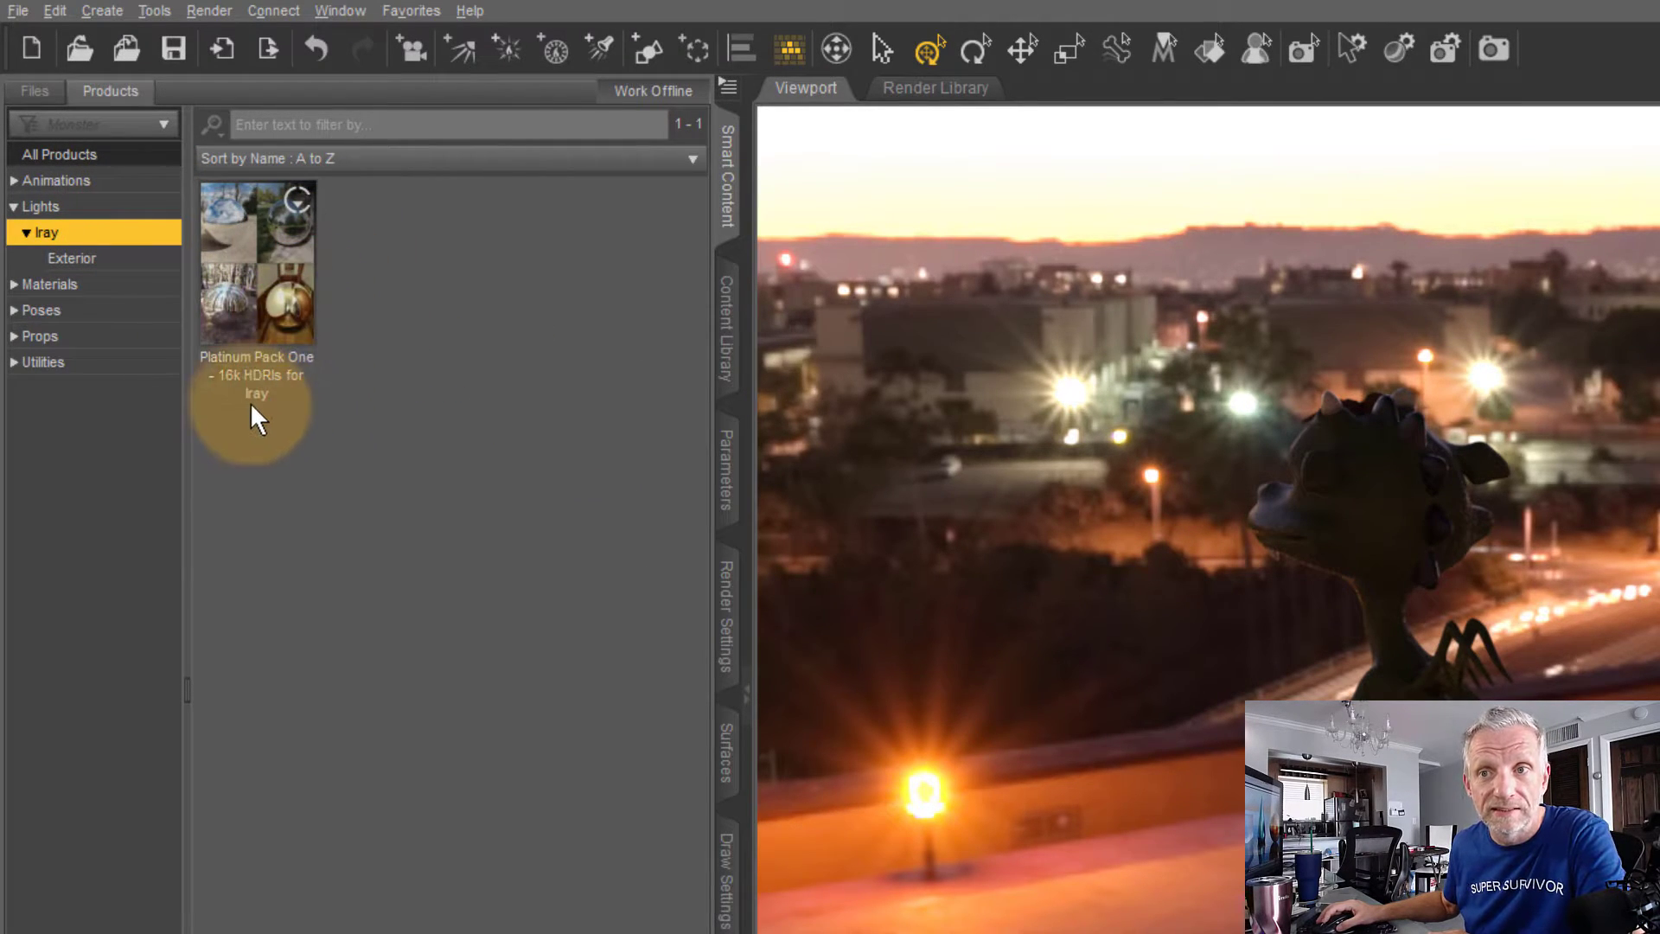
click(303, 304)
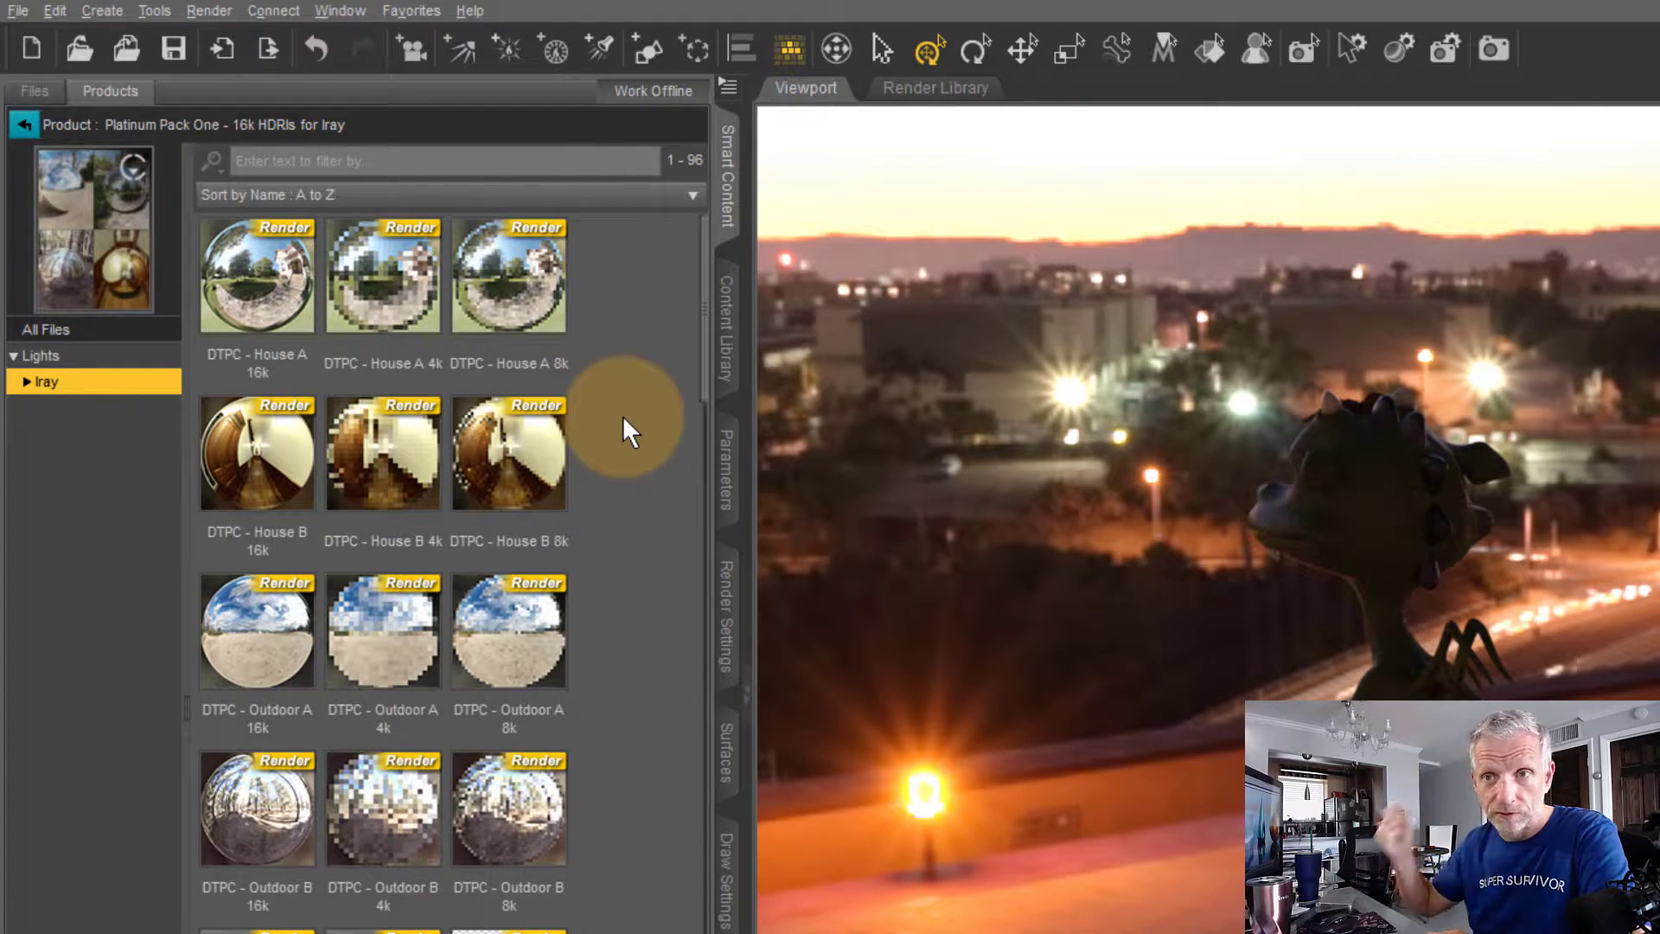
click(27, 384)
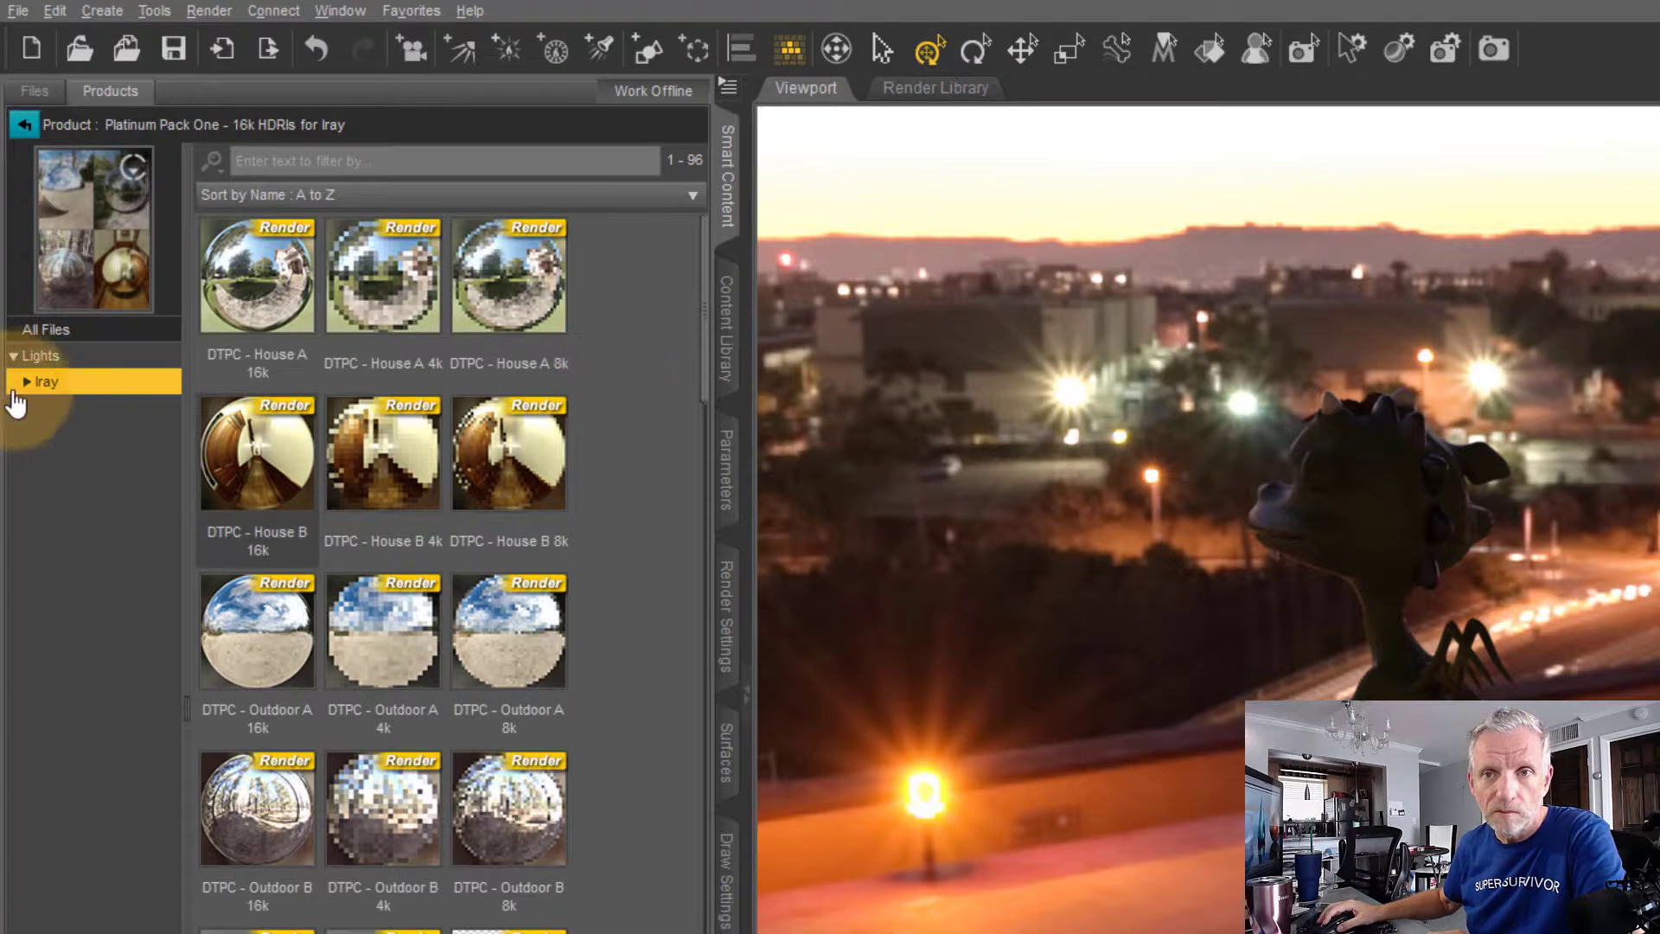
click(122, 410)
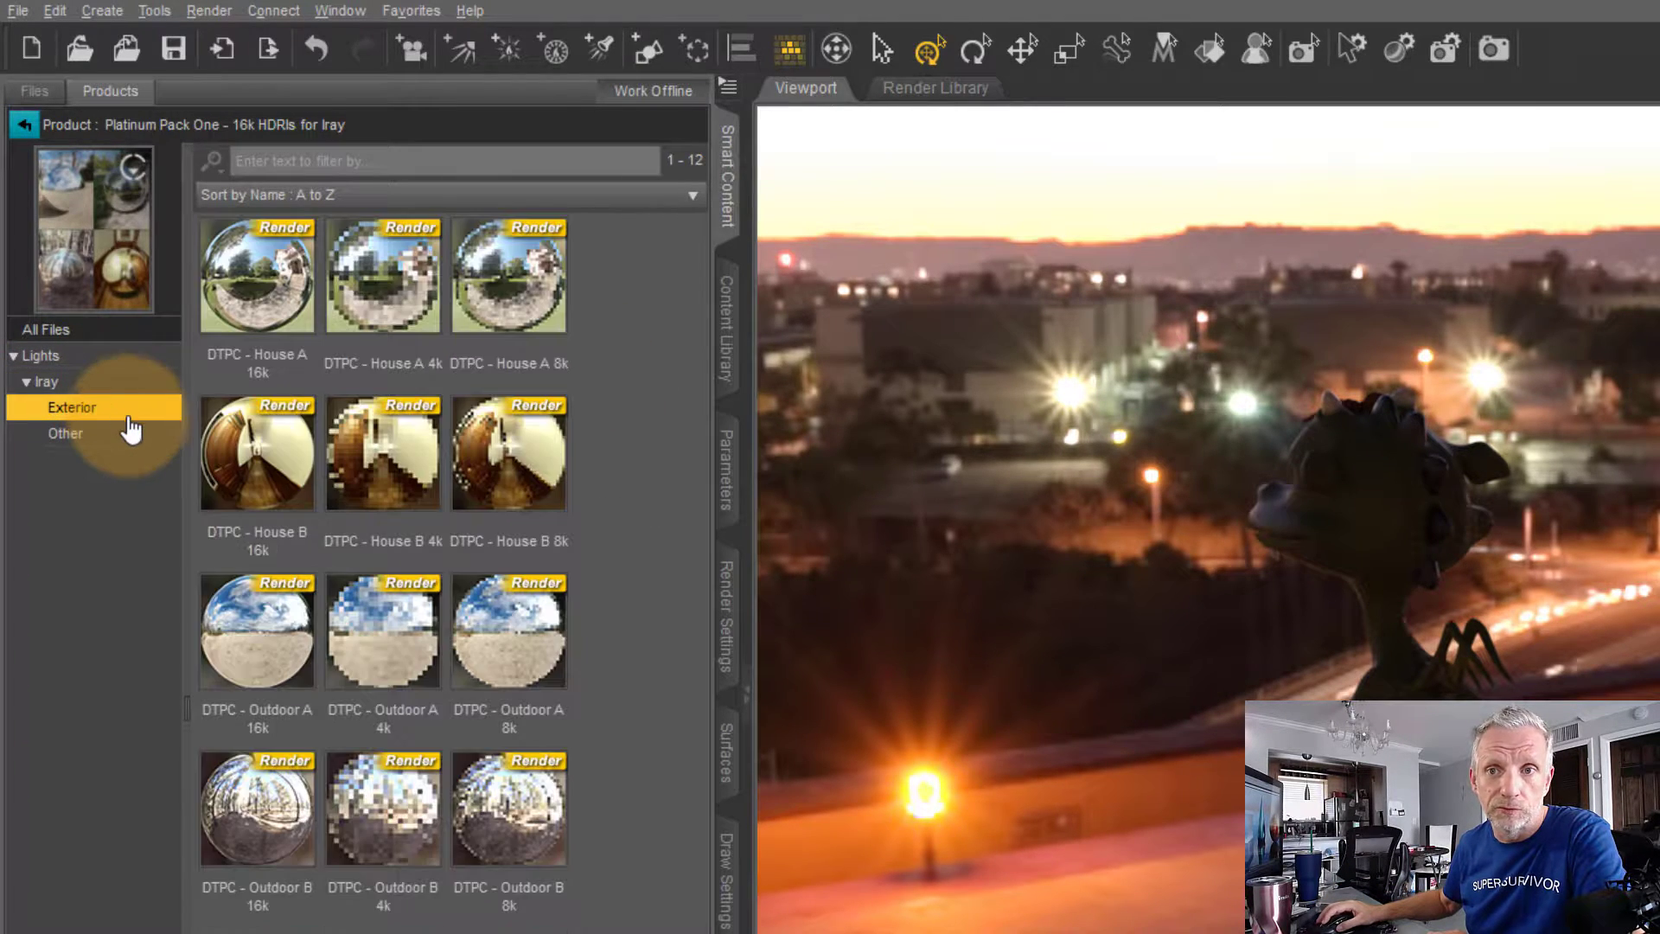
click(131, 435)
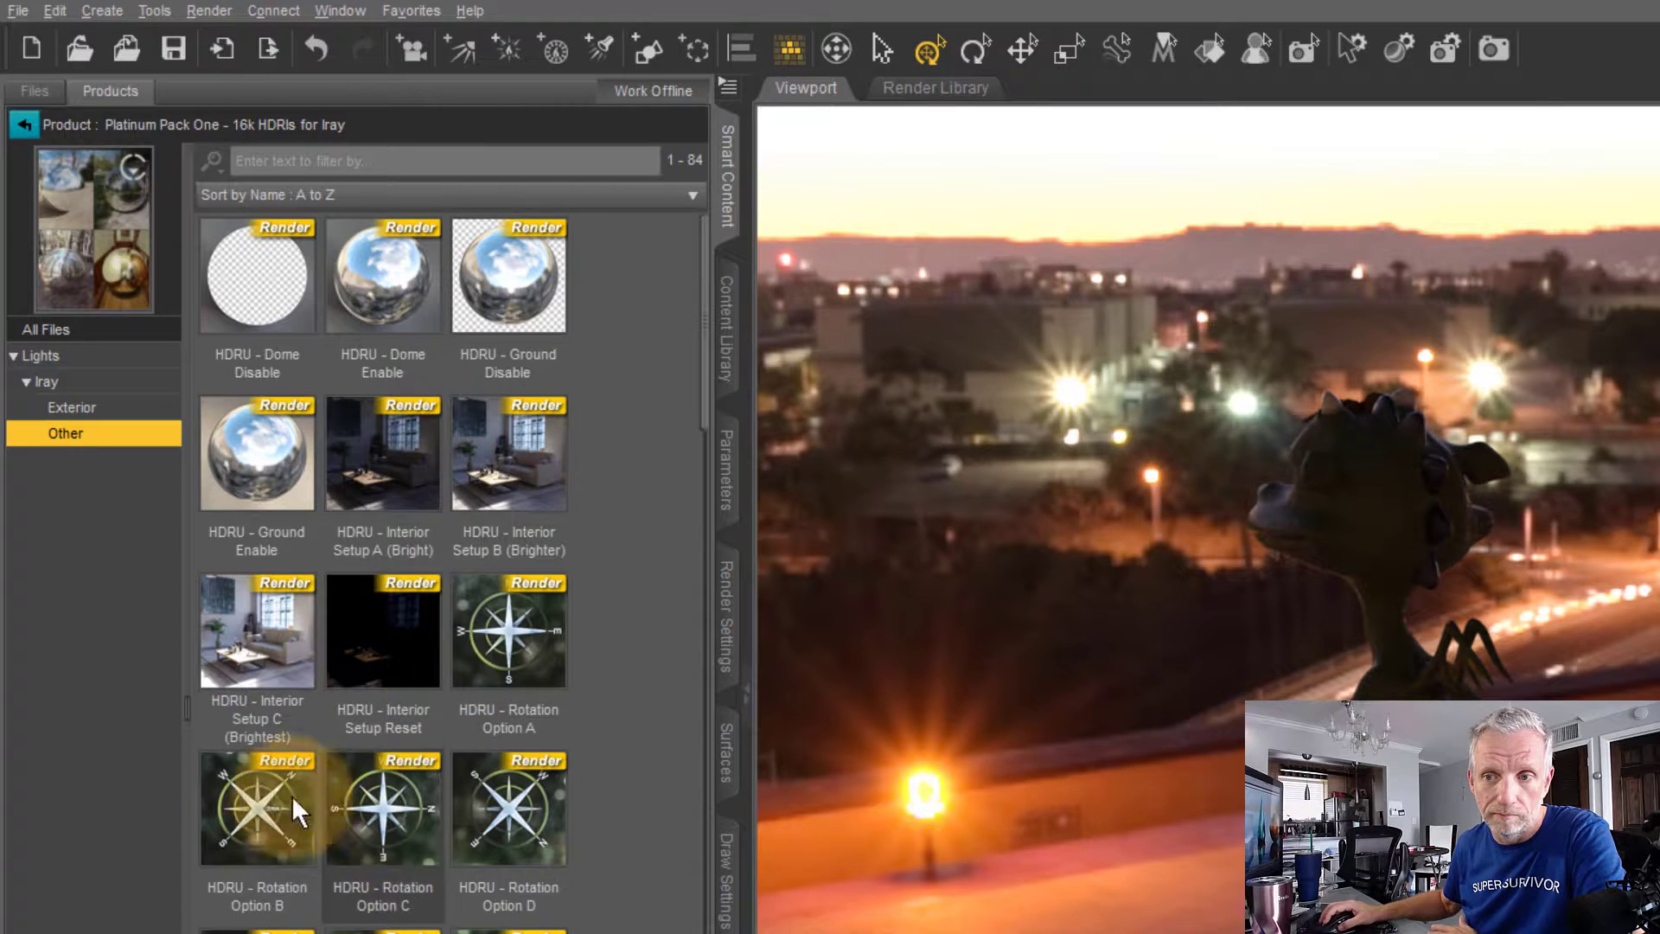
click(131, 412)
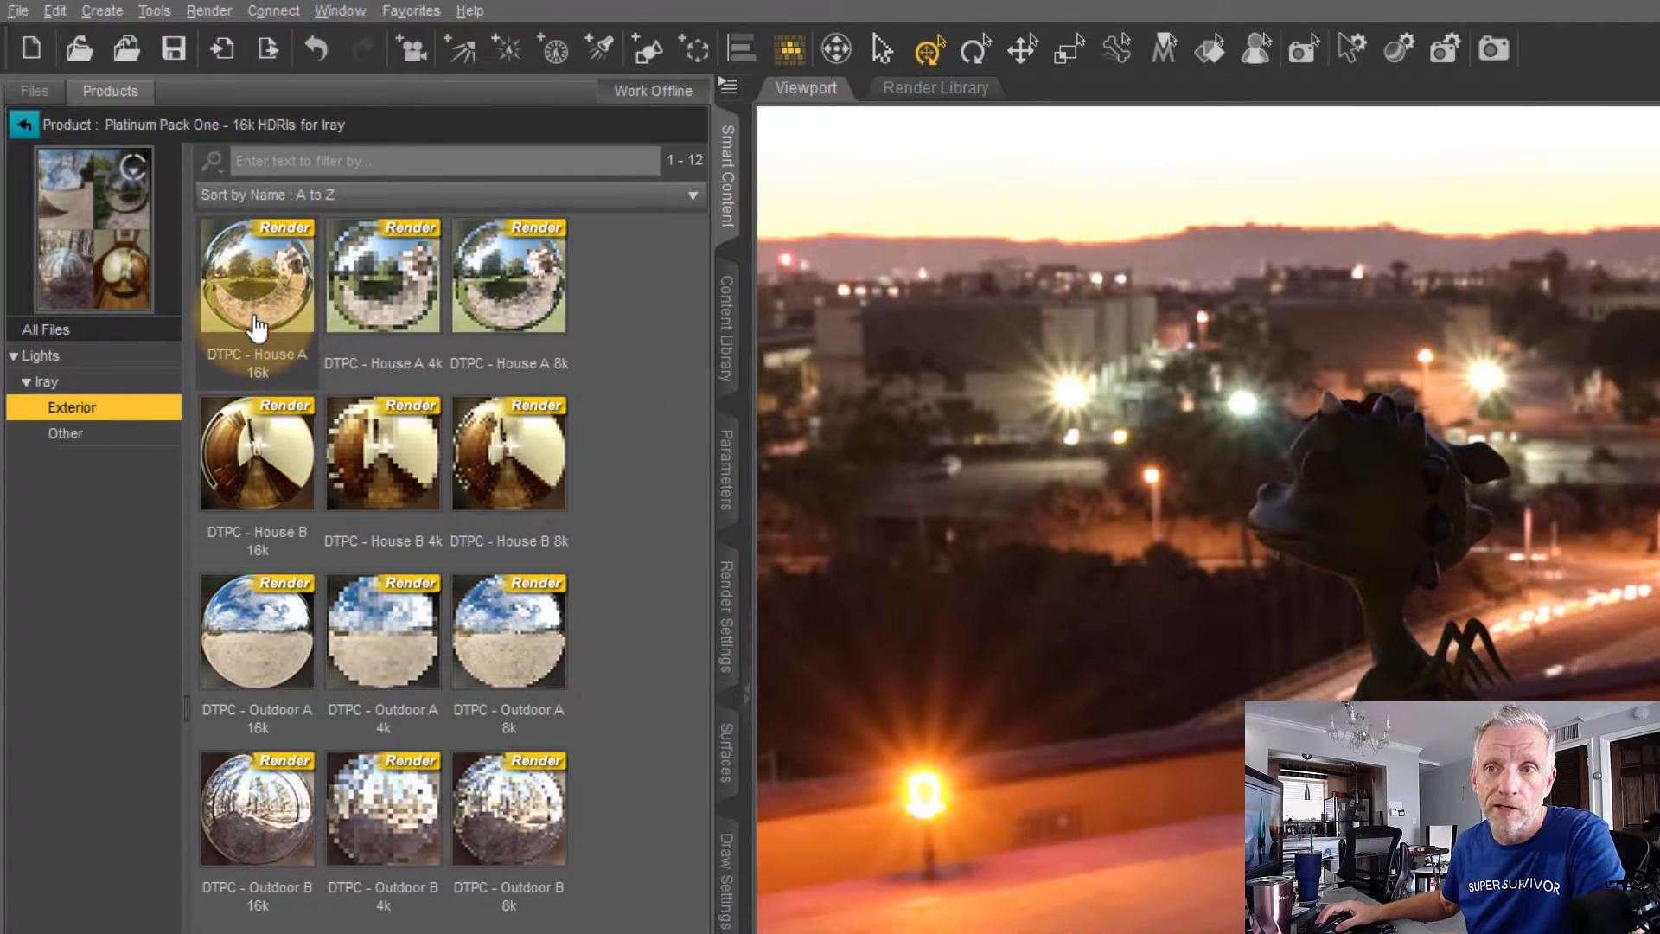
- Compare the previews of the DTPC - House A presets in 16k, 4k and 8k, and return to the dome render settings
mouse_move(267, 286)
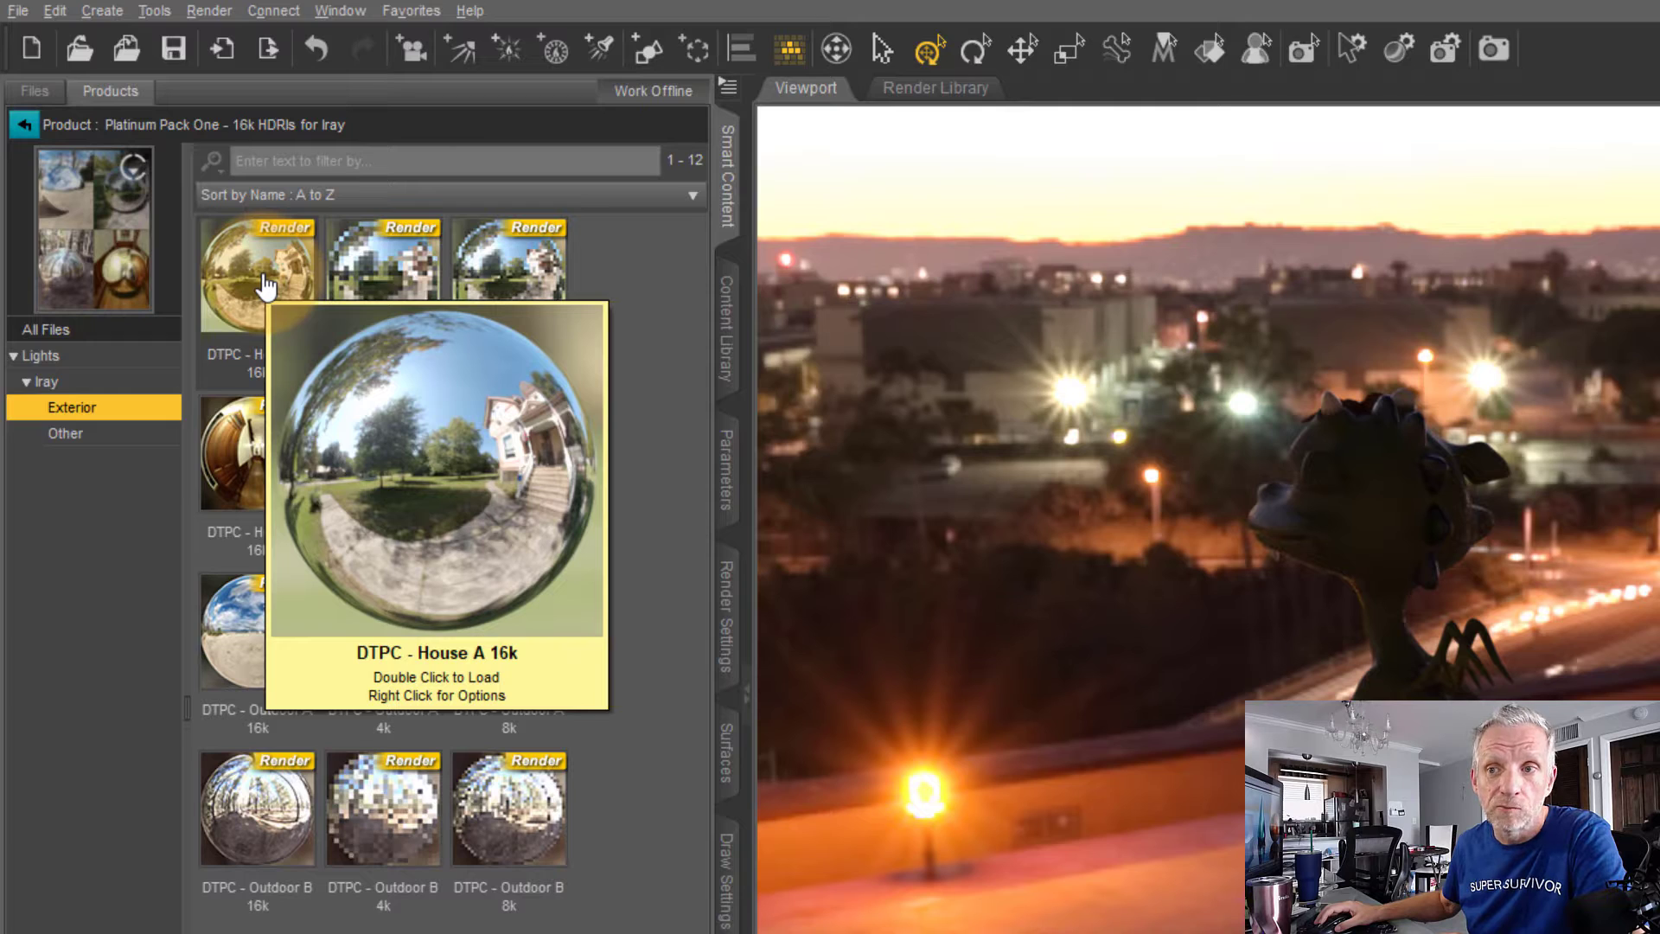
mouse_move(385, 280)
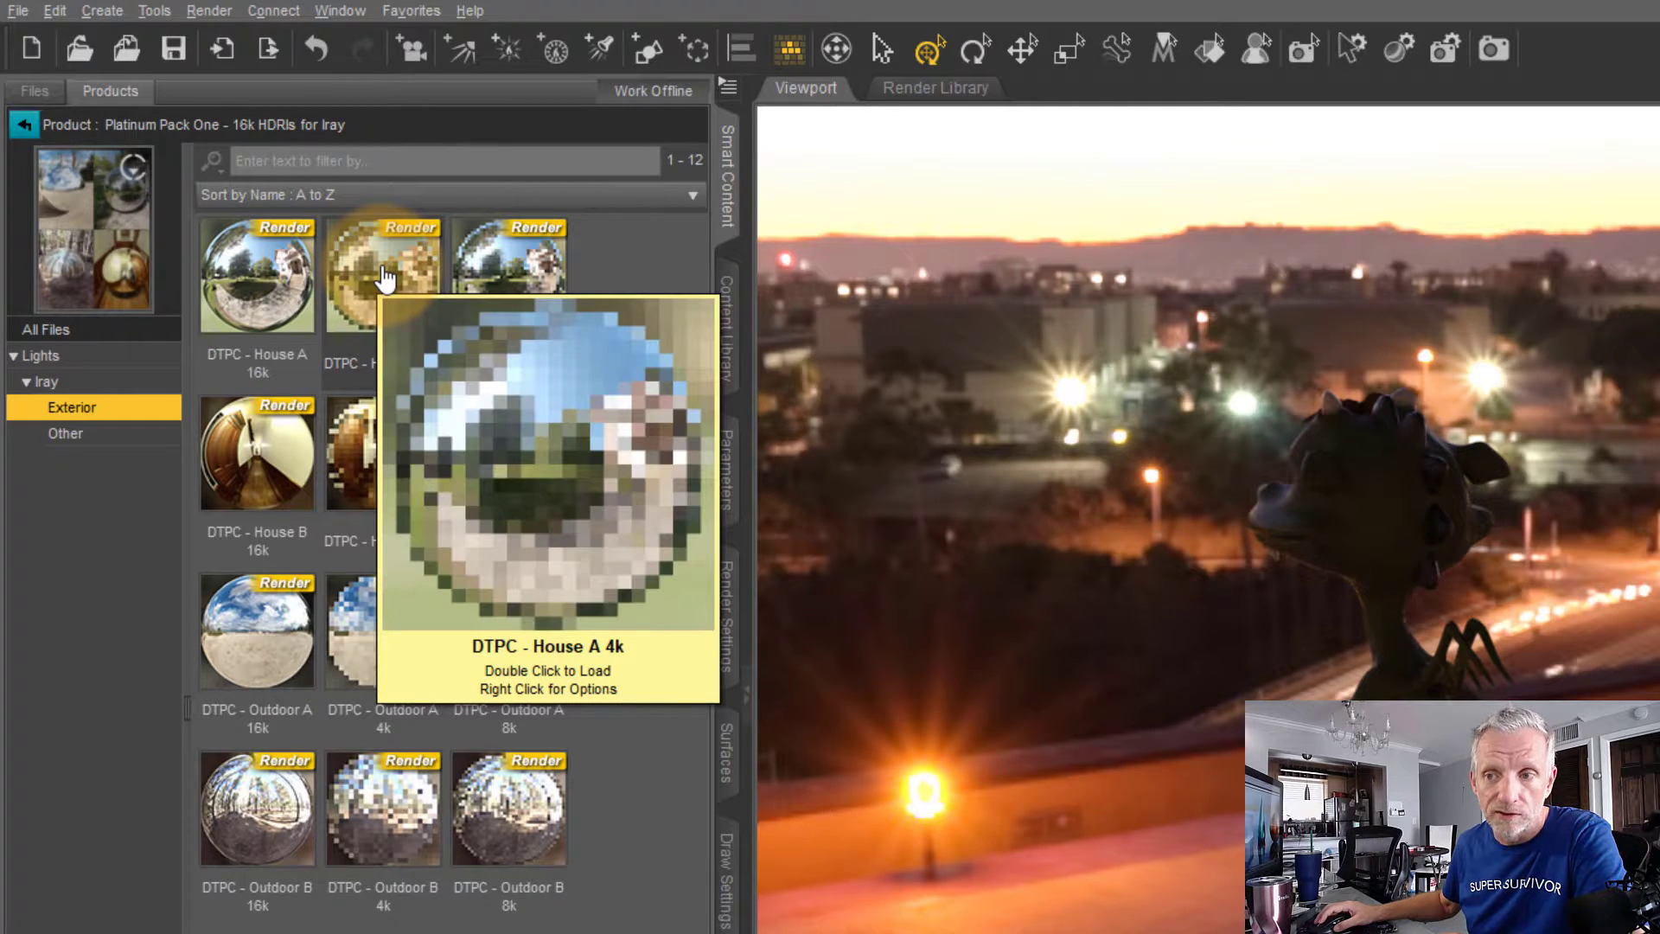
mouse_move(504, 279)
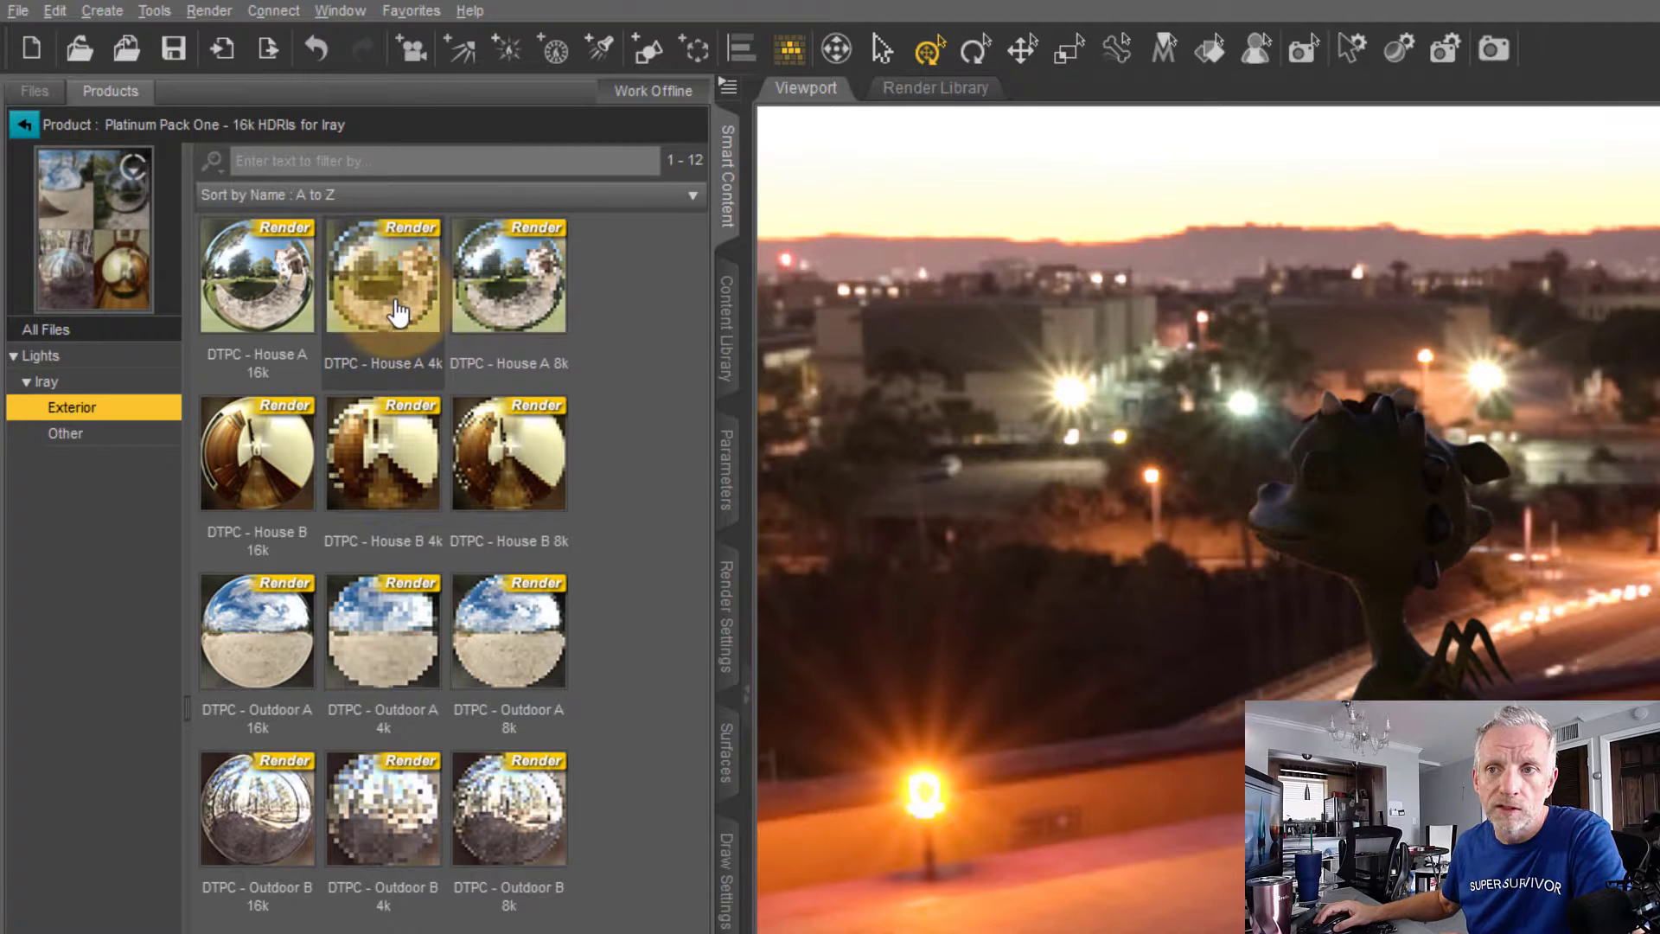
mouse_move(399, 309)
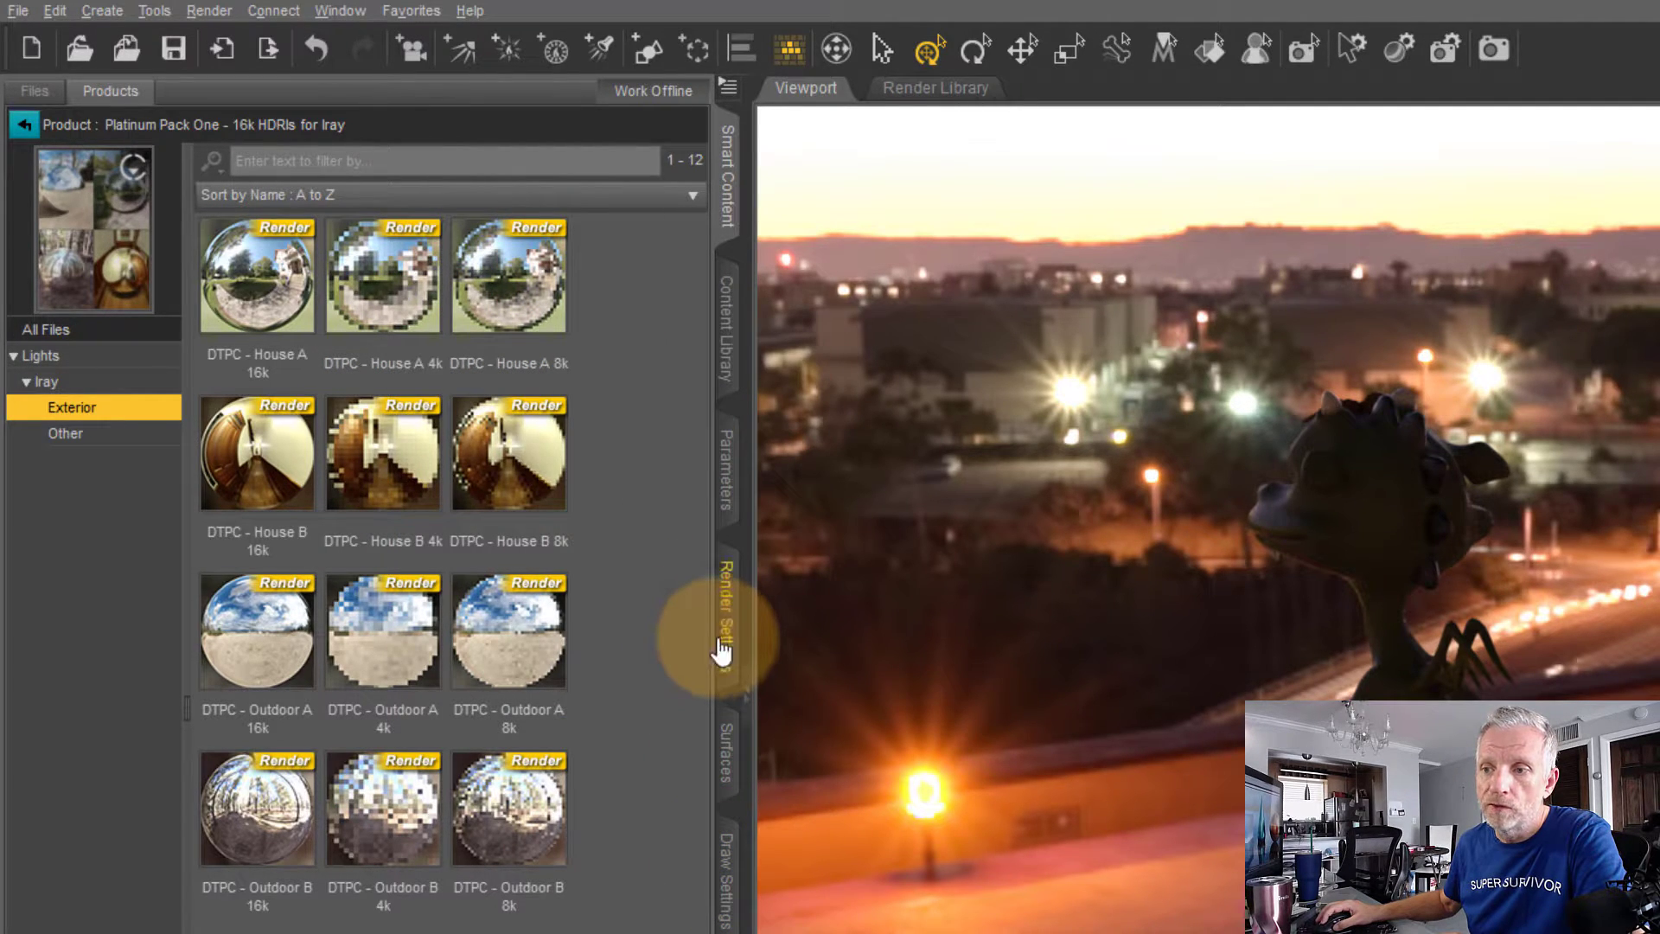
click(729, 623)
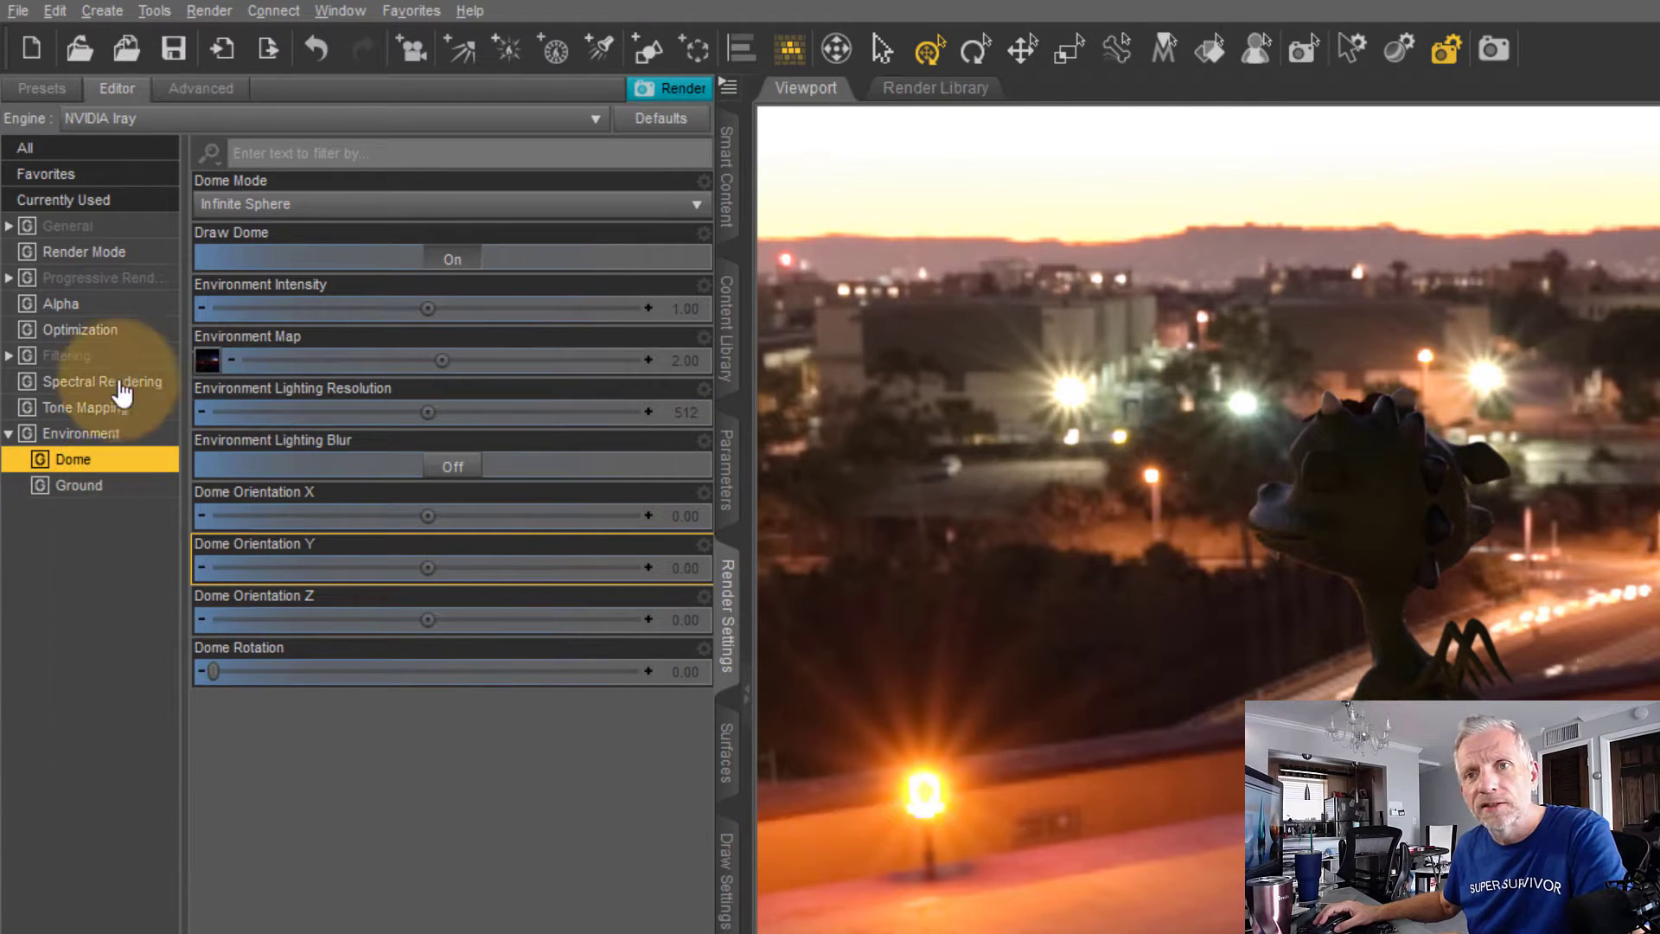
- Apply the DTPC - House A 4k preset from Platinum Pack One and return to the Environment render settings
click(136, 230)
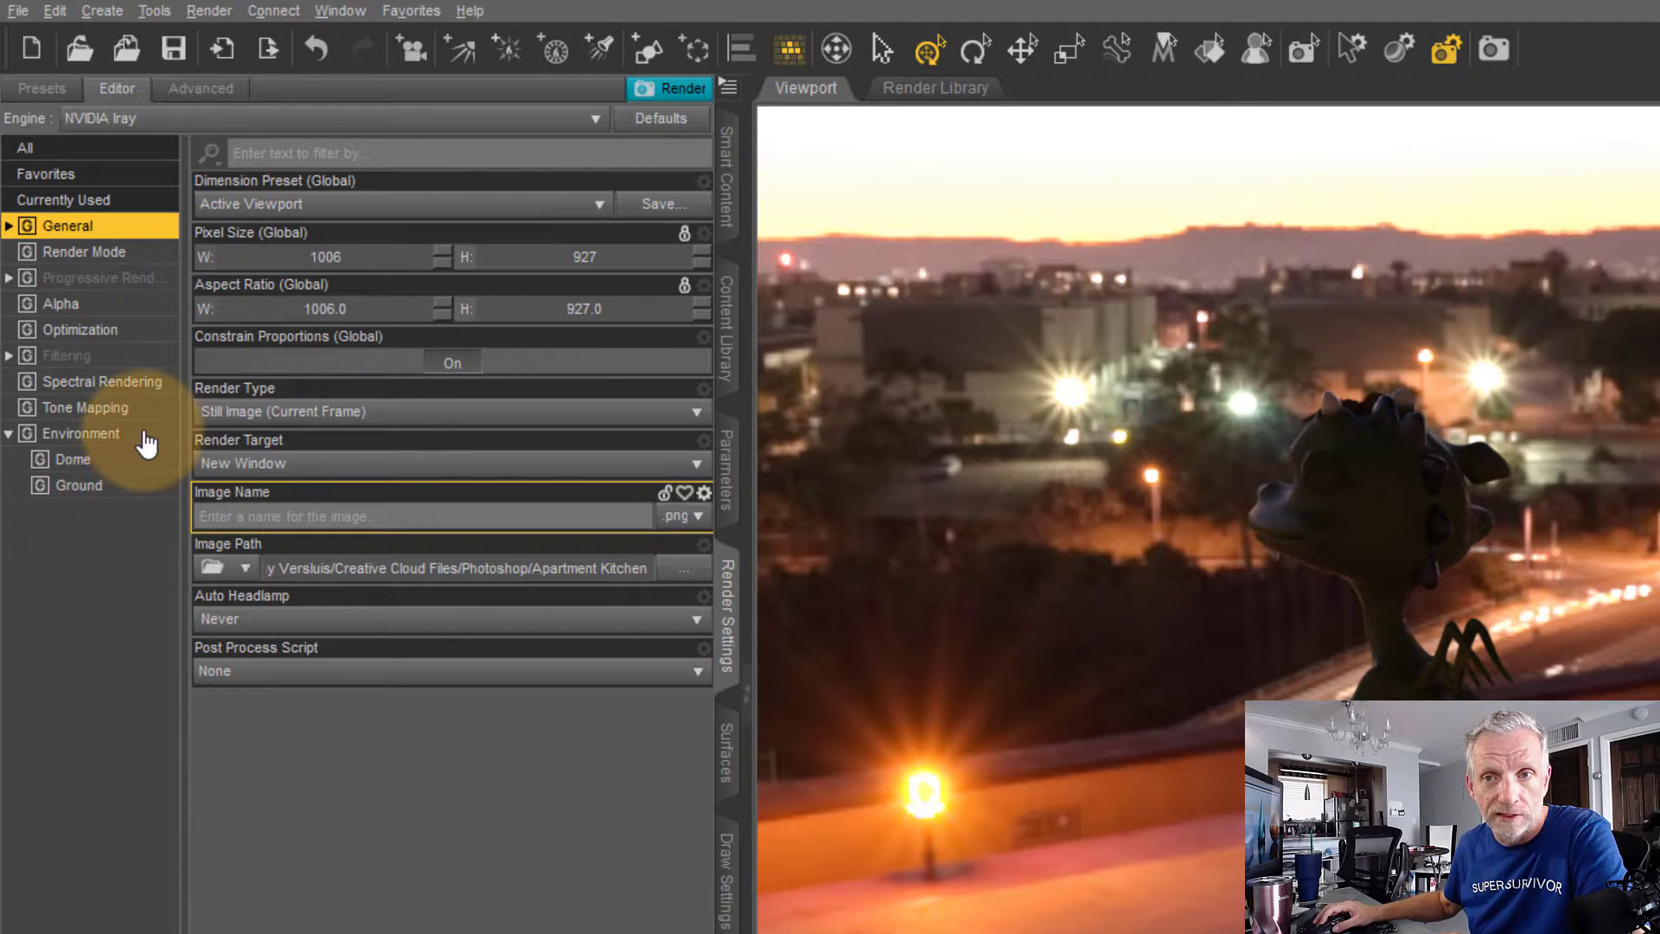
click(147, 441)
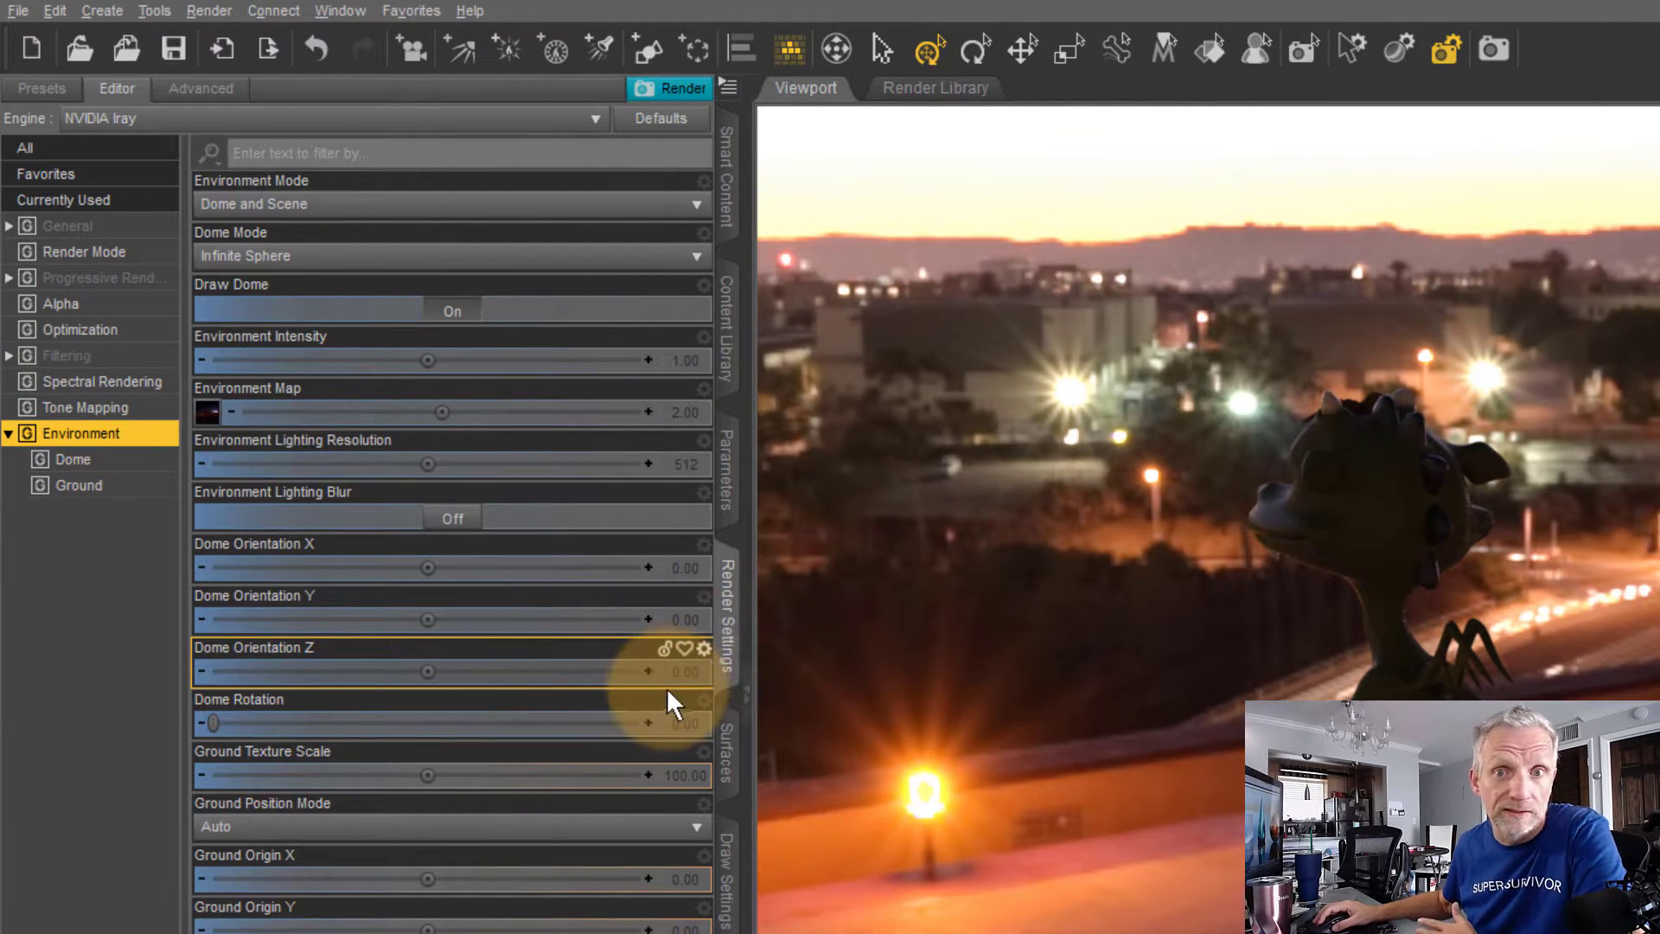
click(727, 201)
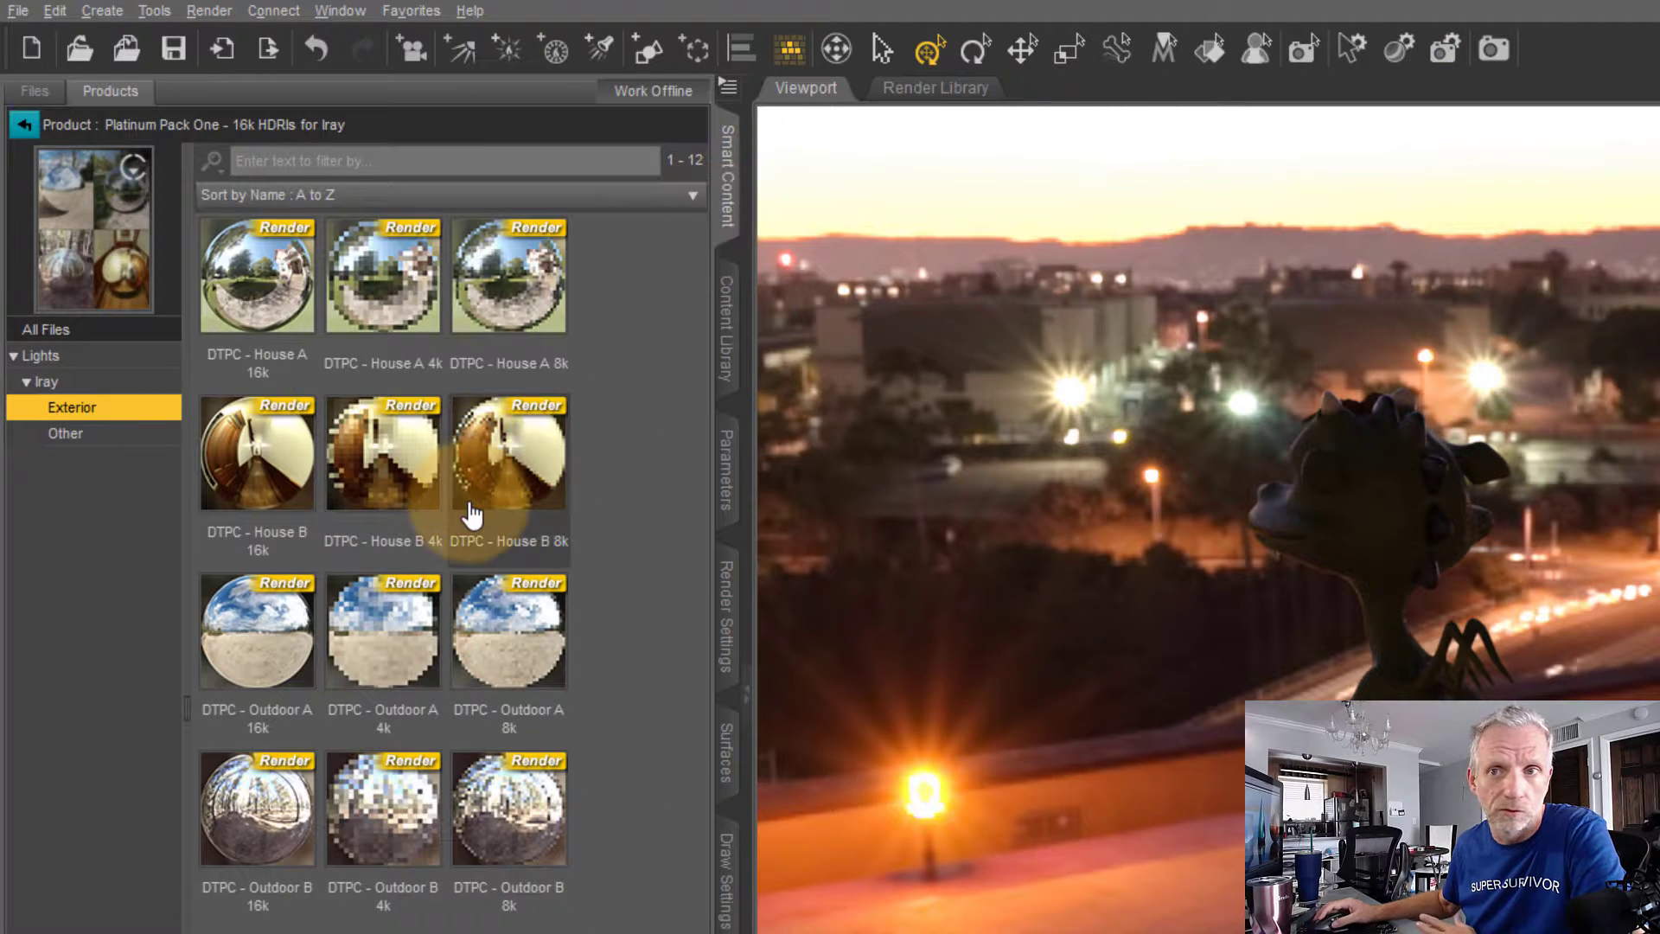
double_click(414, 296)
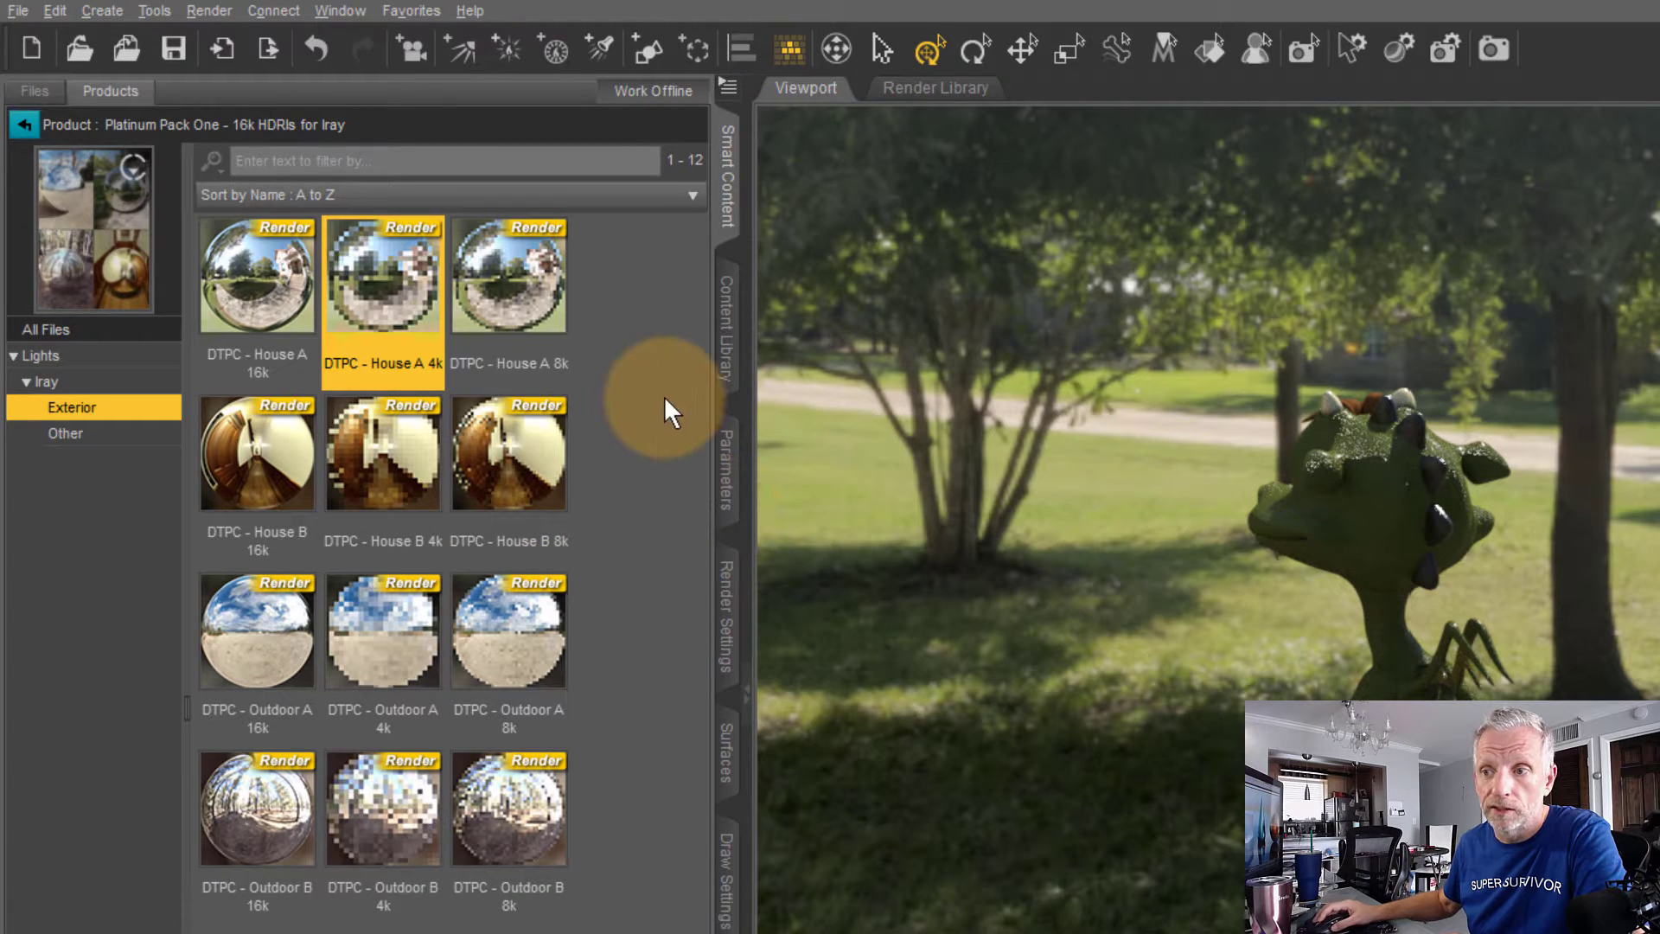
click(729, 621)
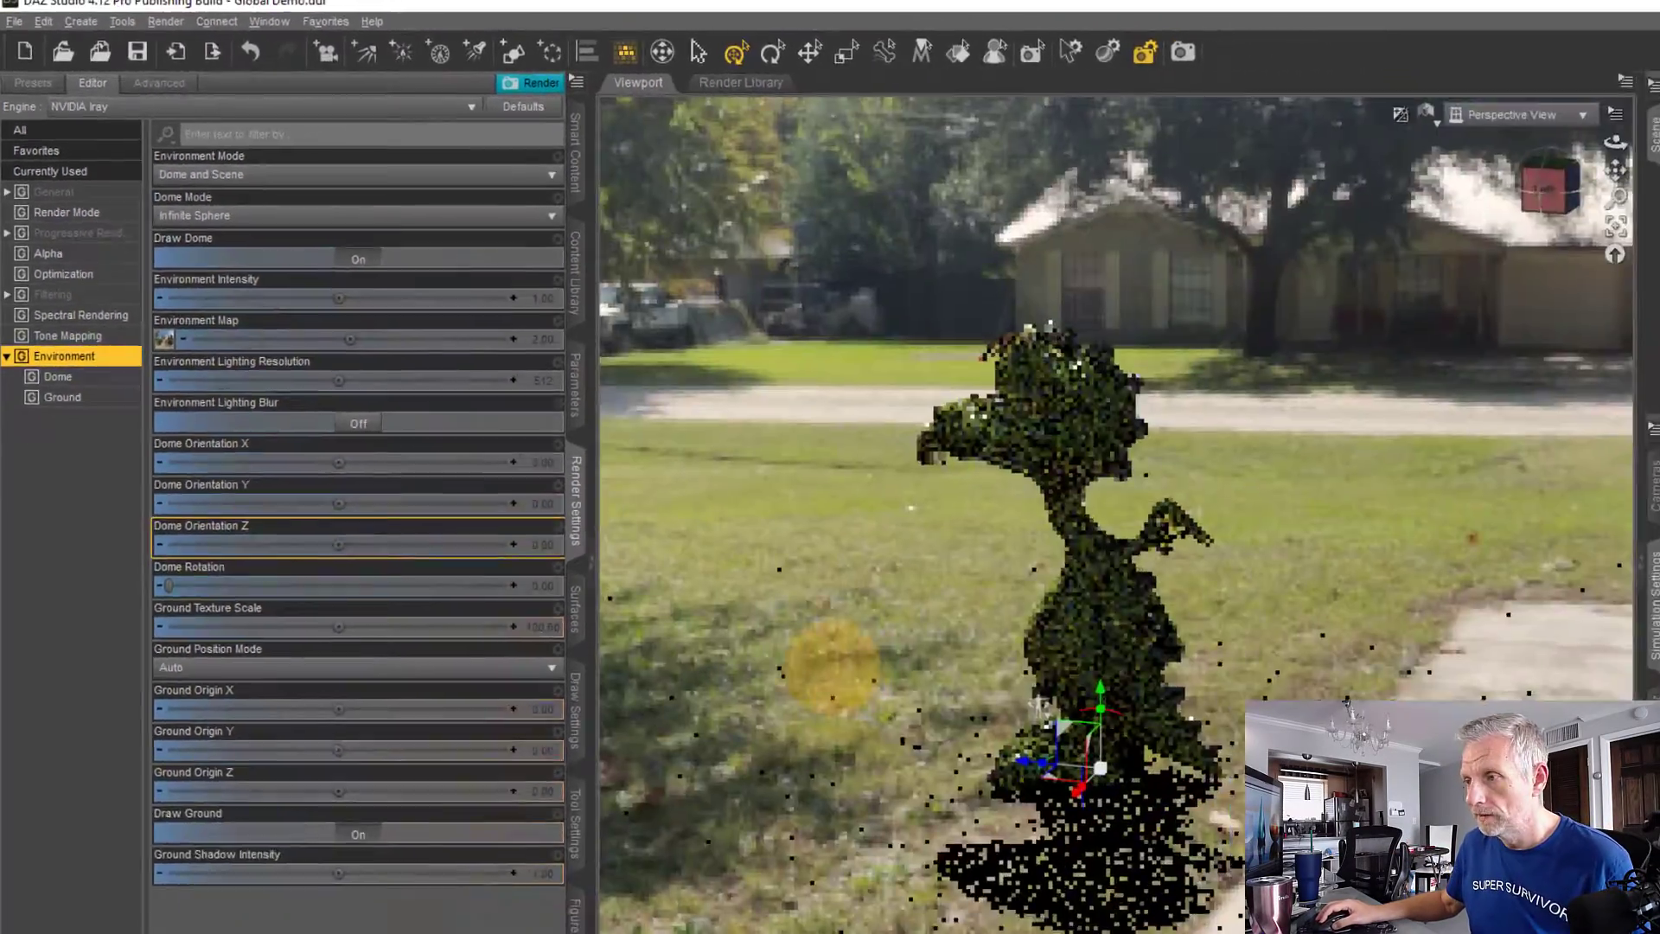
- Examine the garden environment's lighting and shadows from different angles and distances around the toon monster
middle_drag(832, 664, 813, 667)
middle_drag(684, 571, 1036, 683)
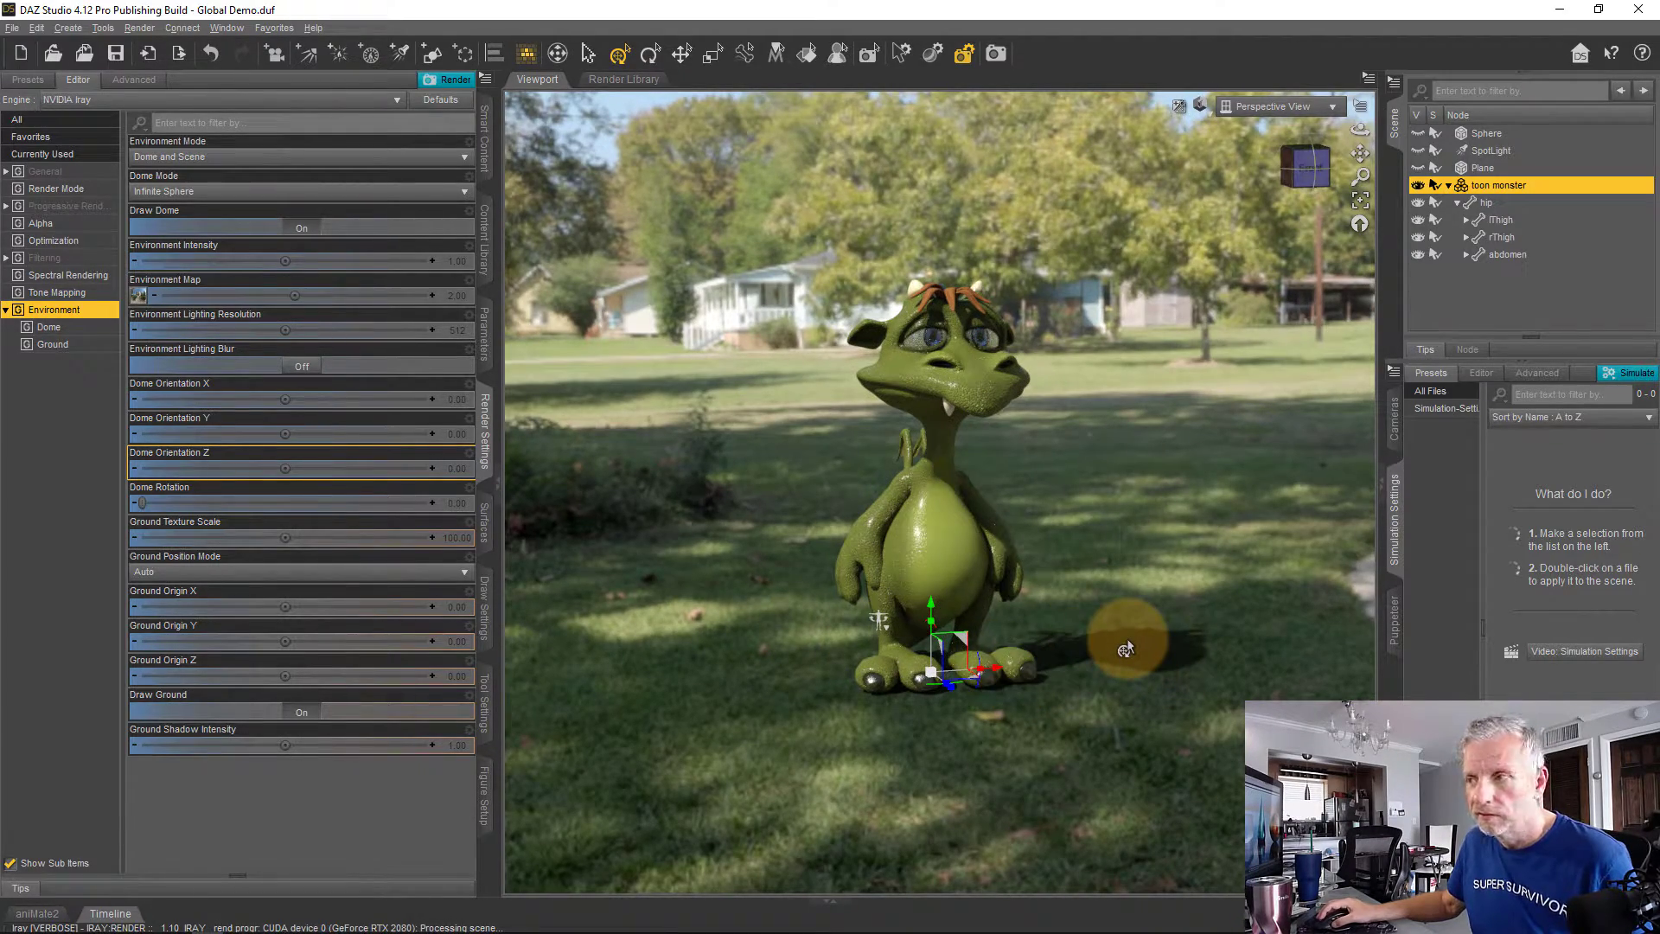
scroll(1057, 583, up, 5)
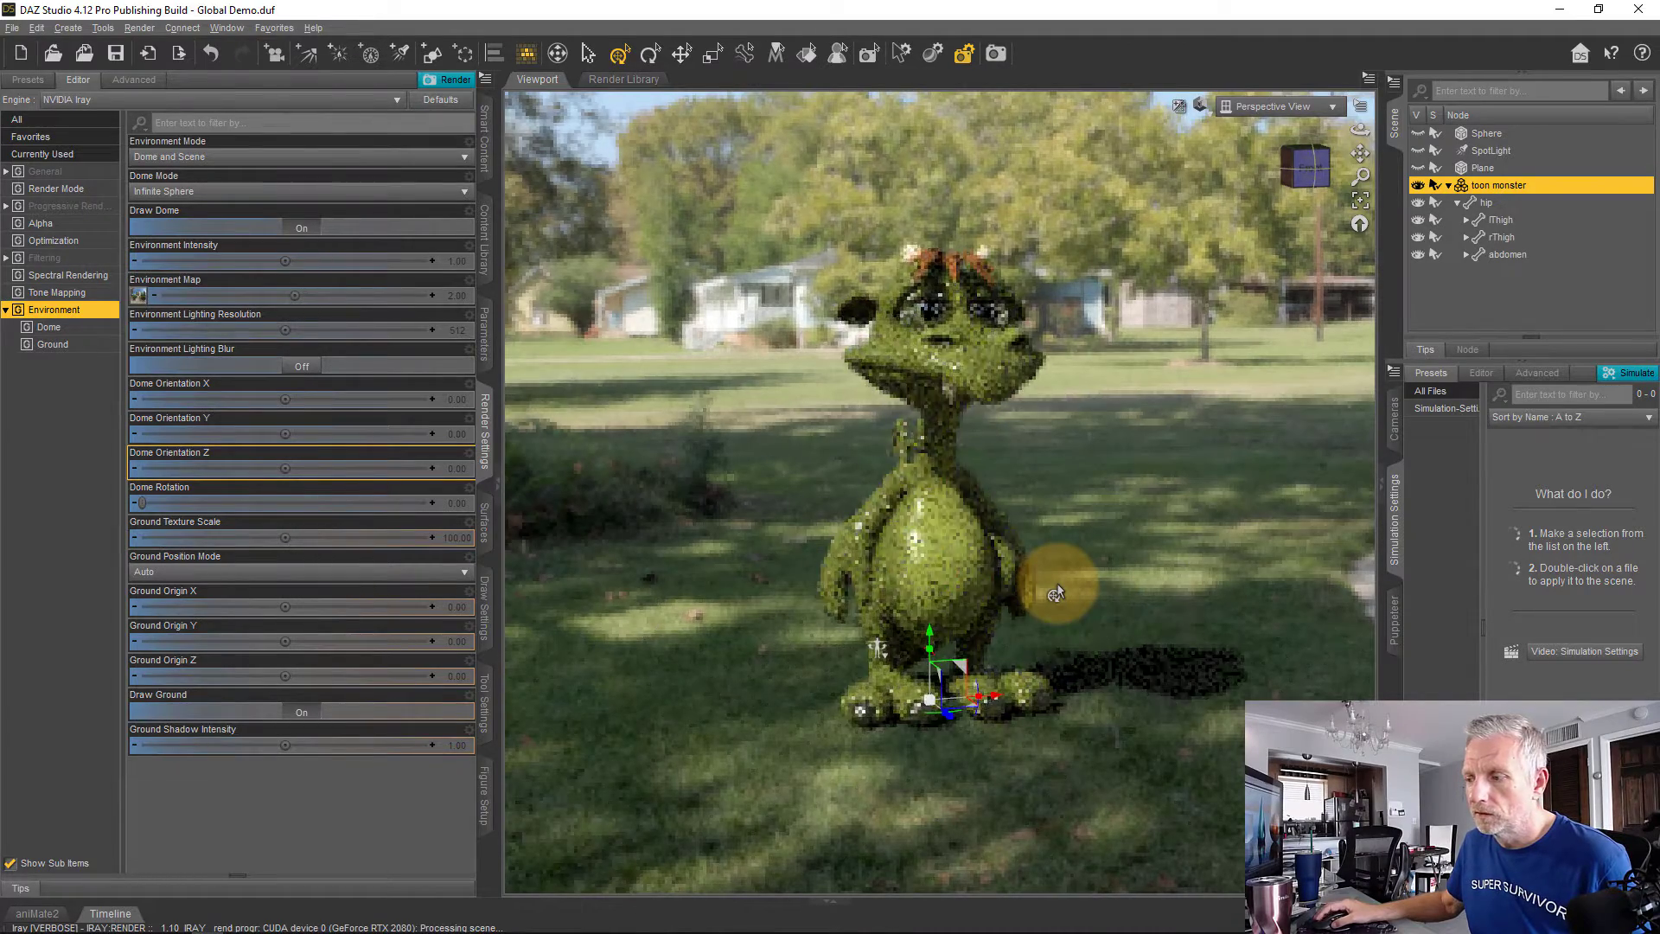
scroll(1057, 583, up, 3)
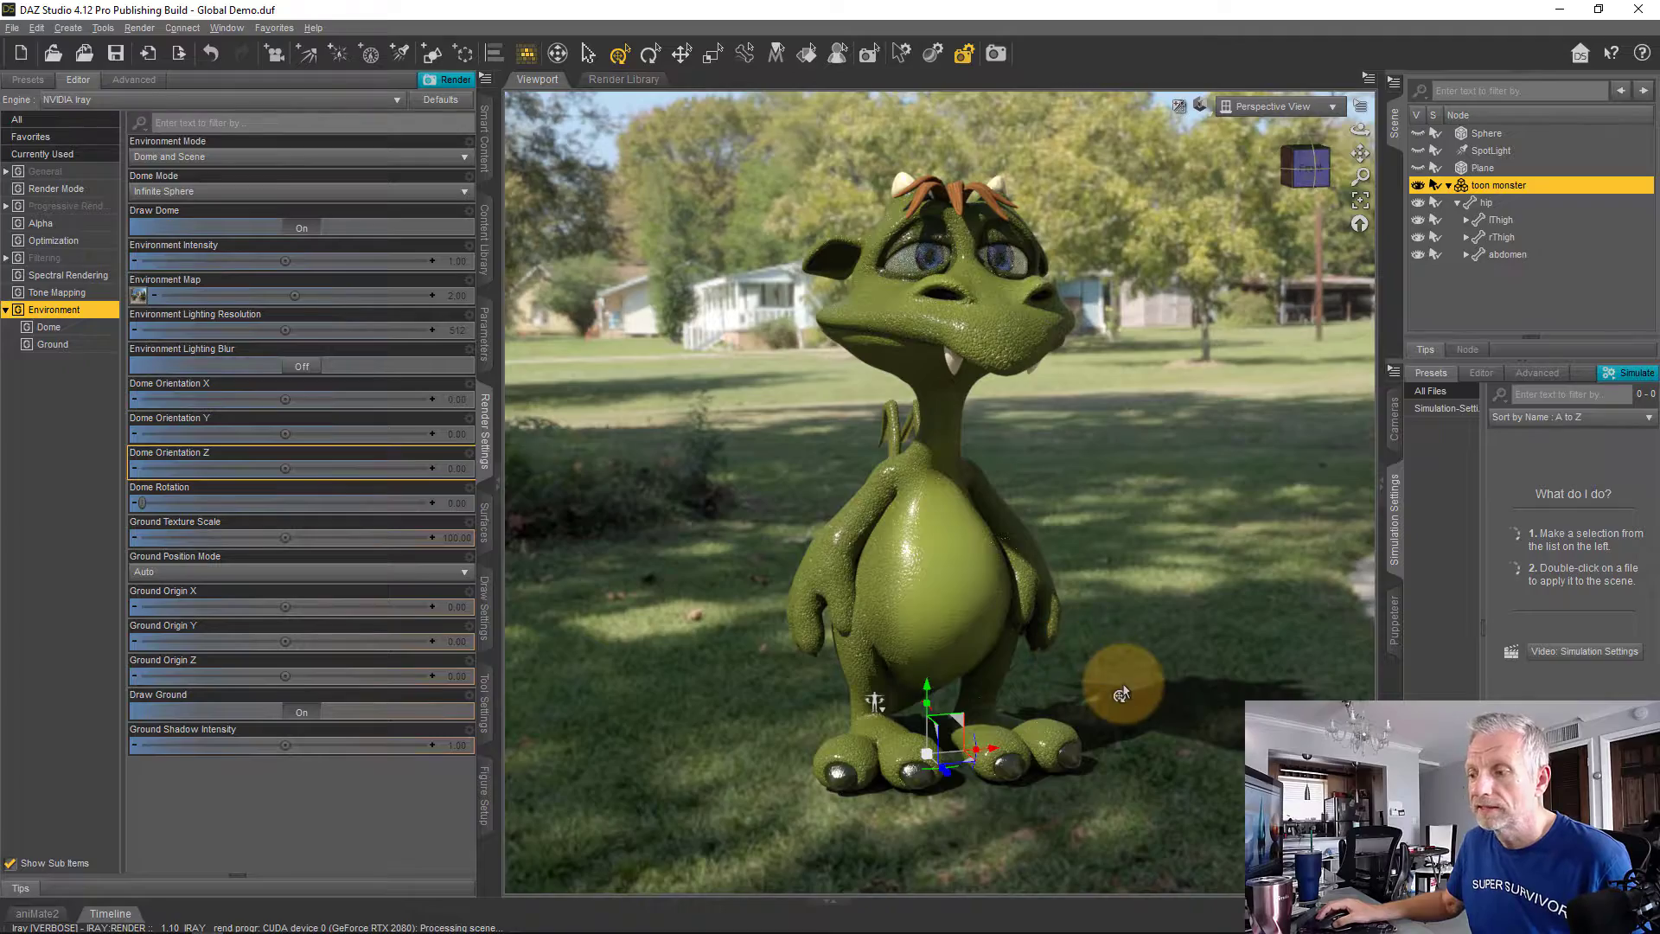
scroll(1121, 694, down, 3)
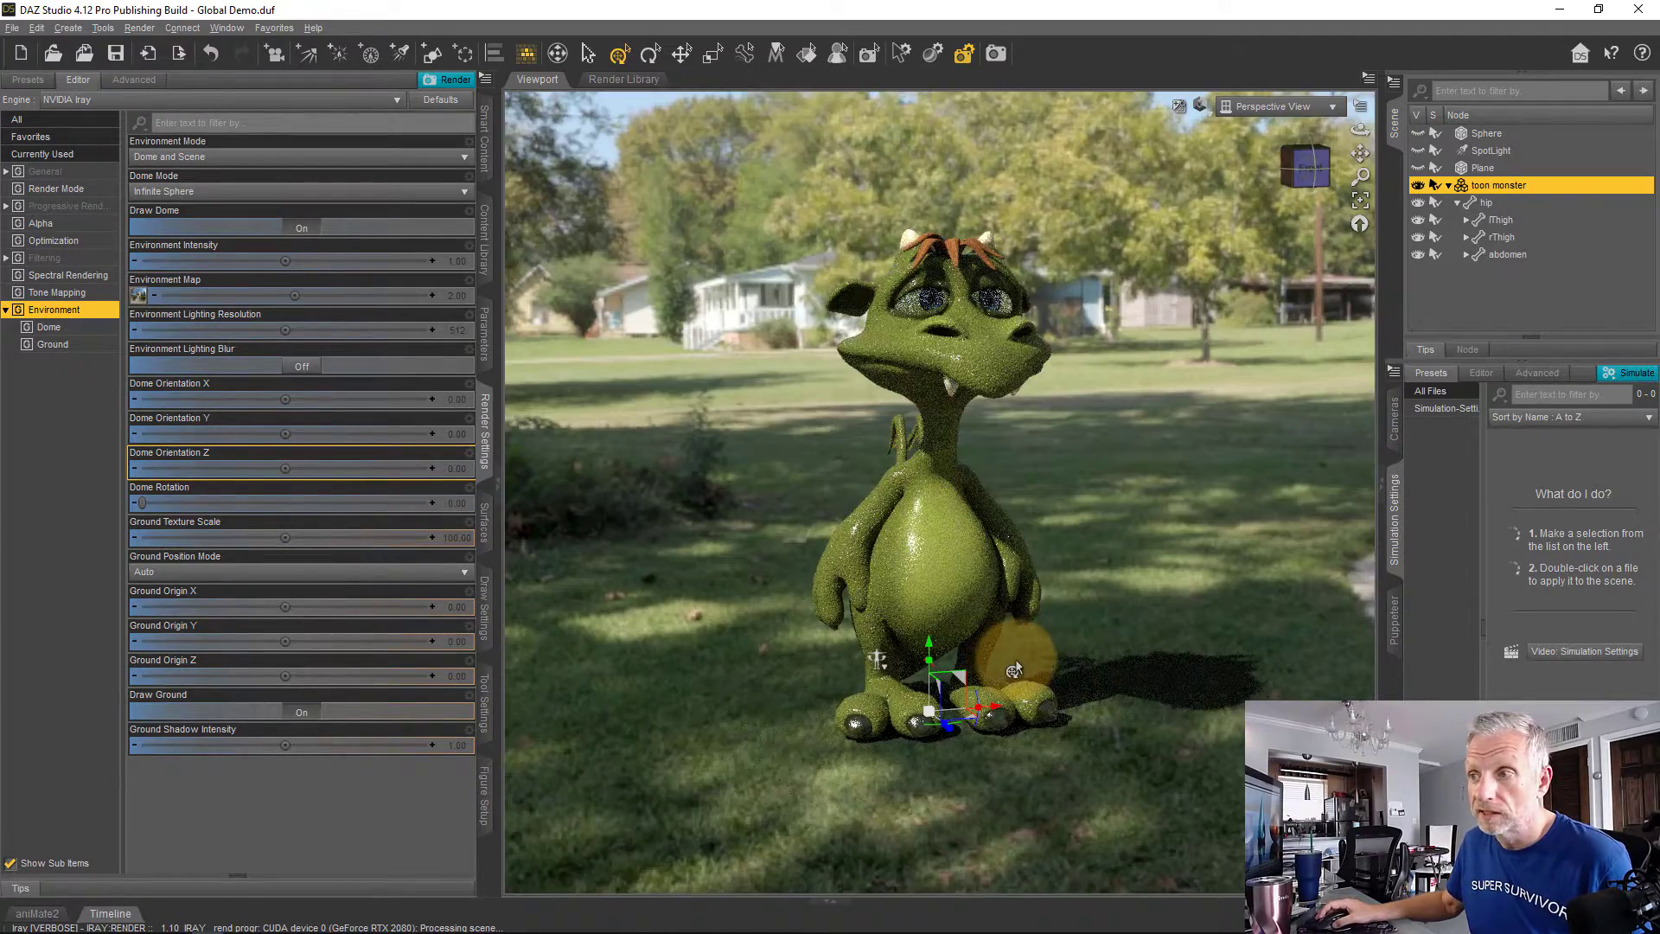
alt+drag(1040, 662, 1029, 650)
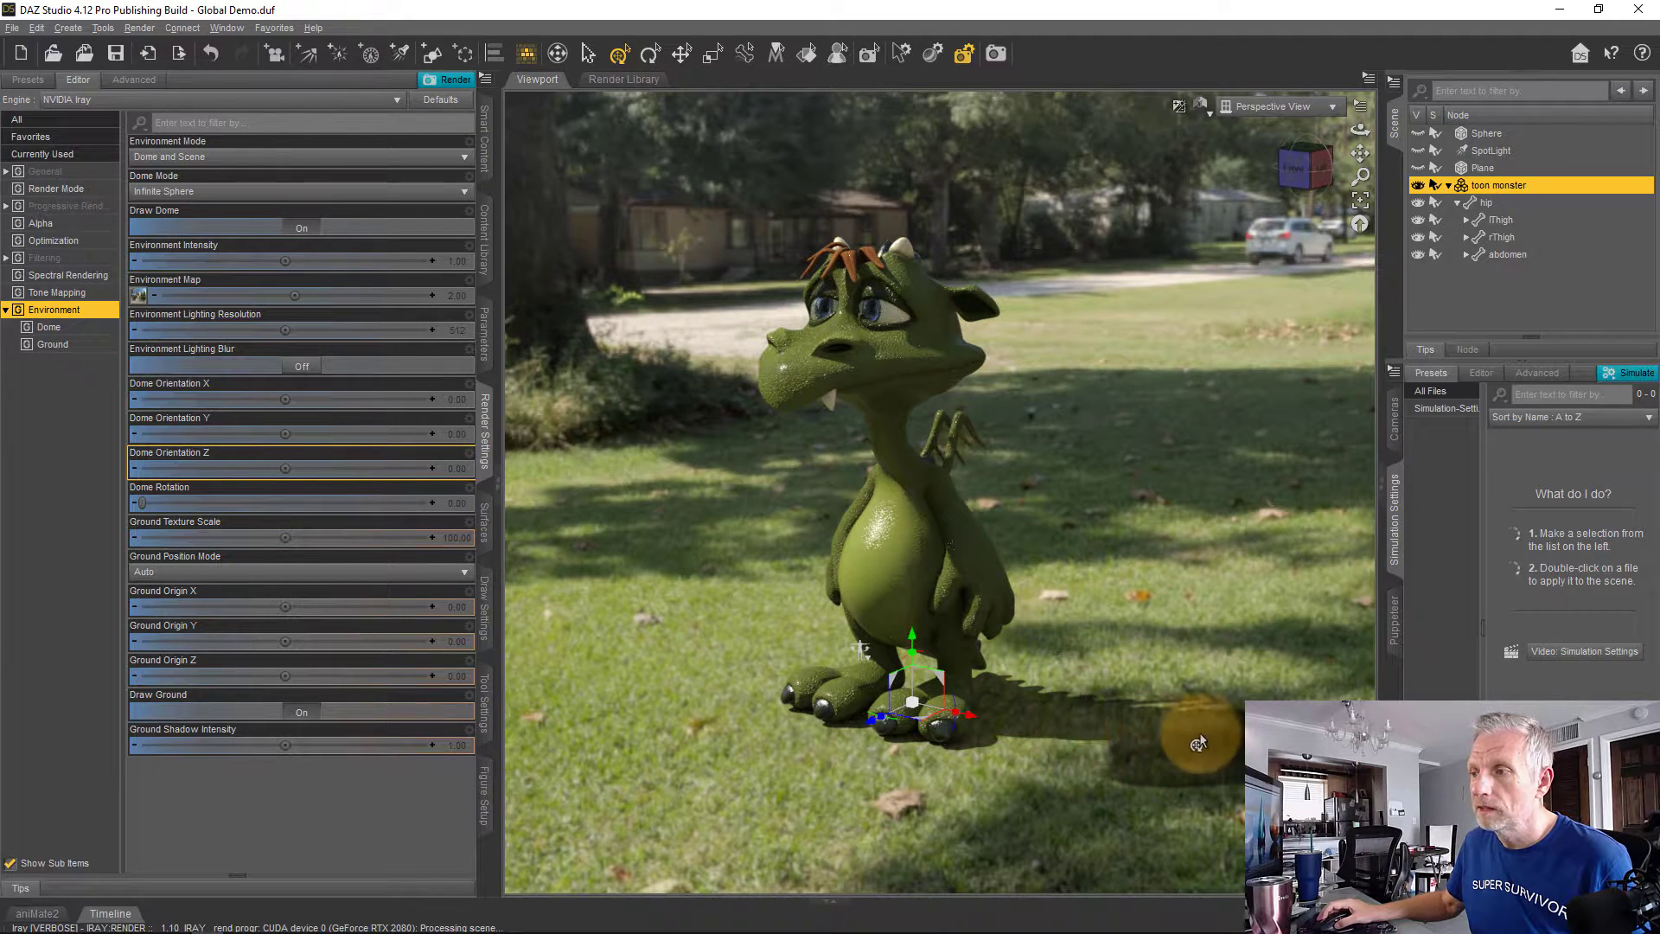
alt+drag(960, 731, 1115, 547)
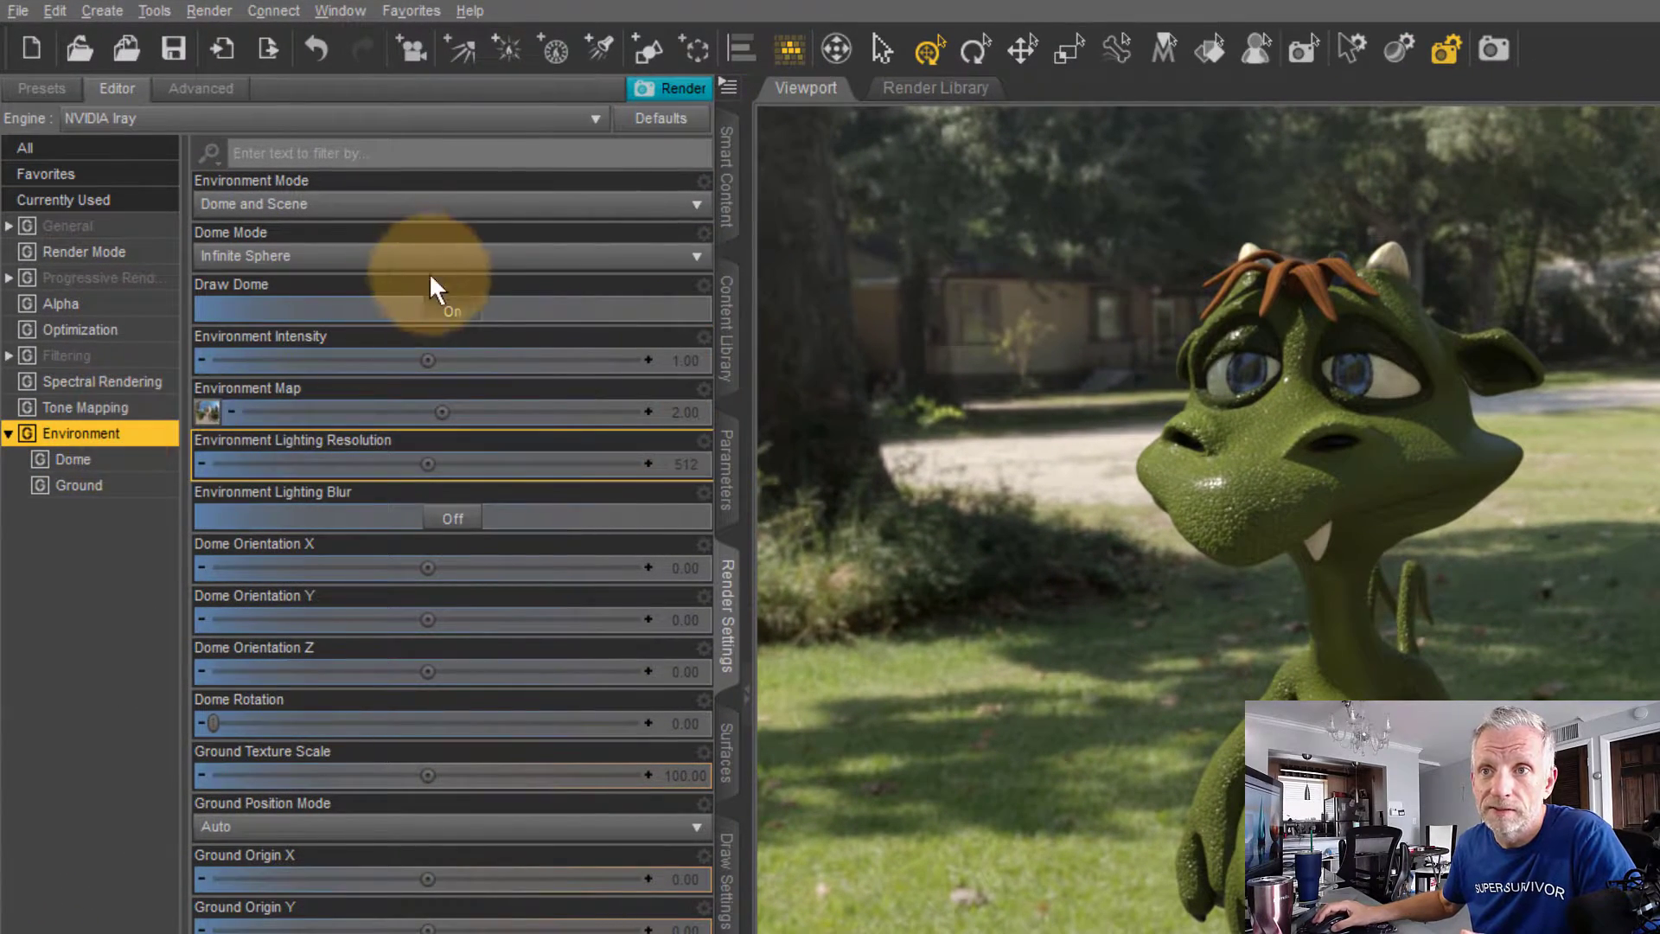
- Try the Environment Mode options Dome Only, Dome and Scene, and Scene Only on the monster
click(517, 216)
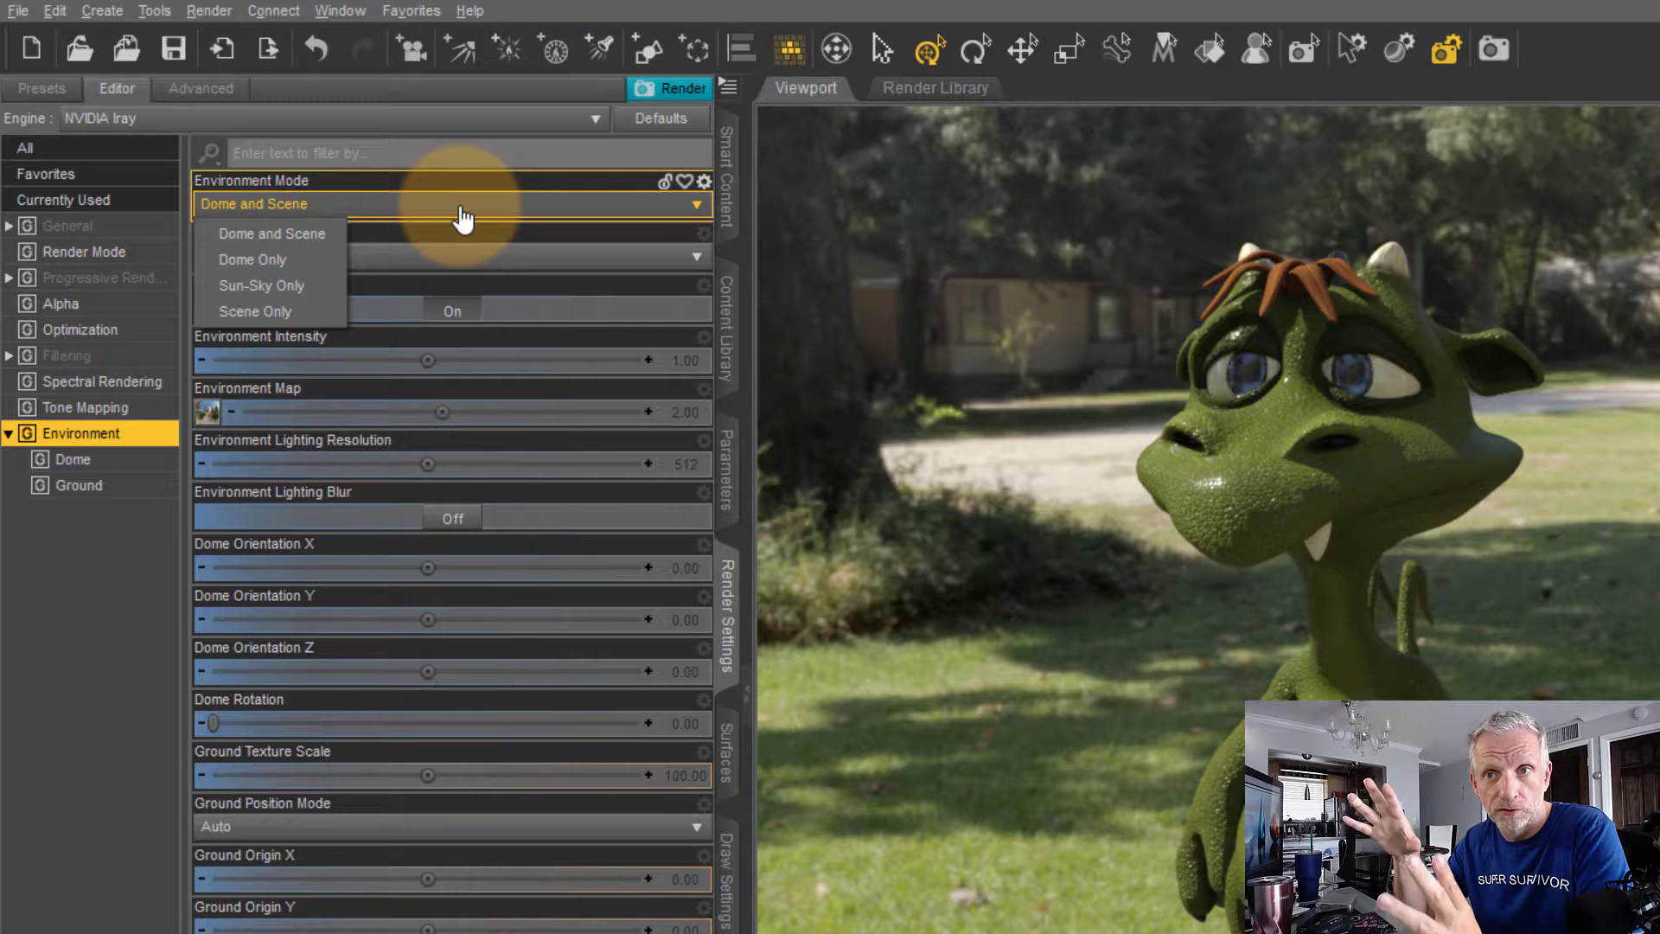
click(304, 260)
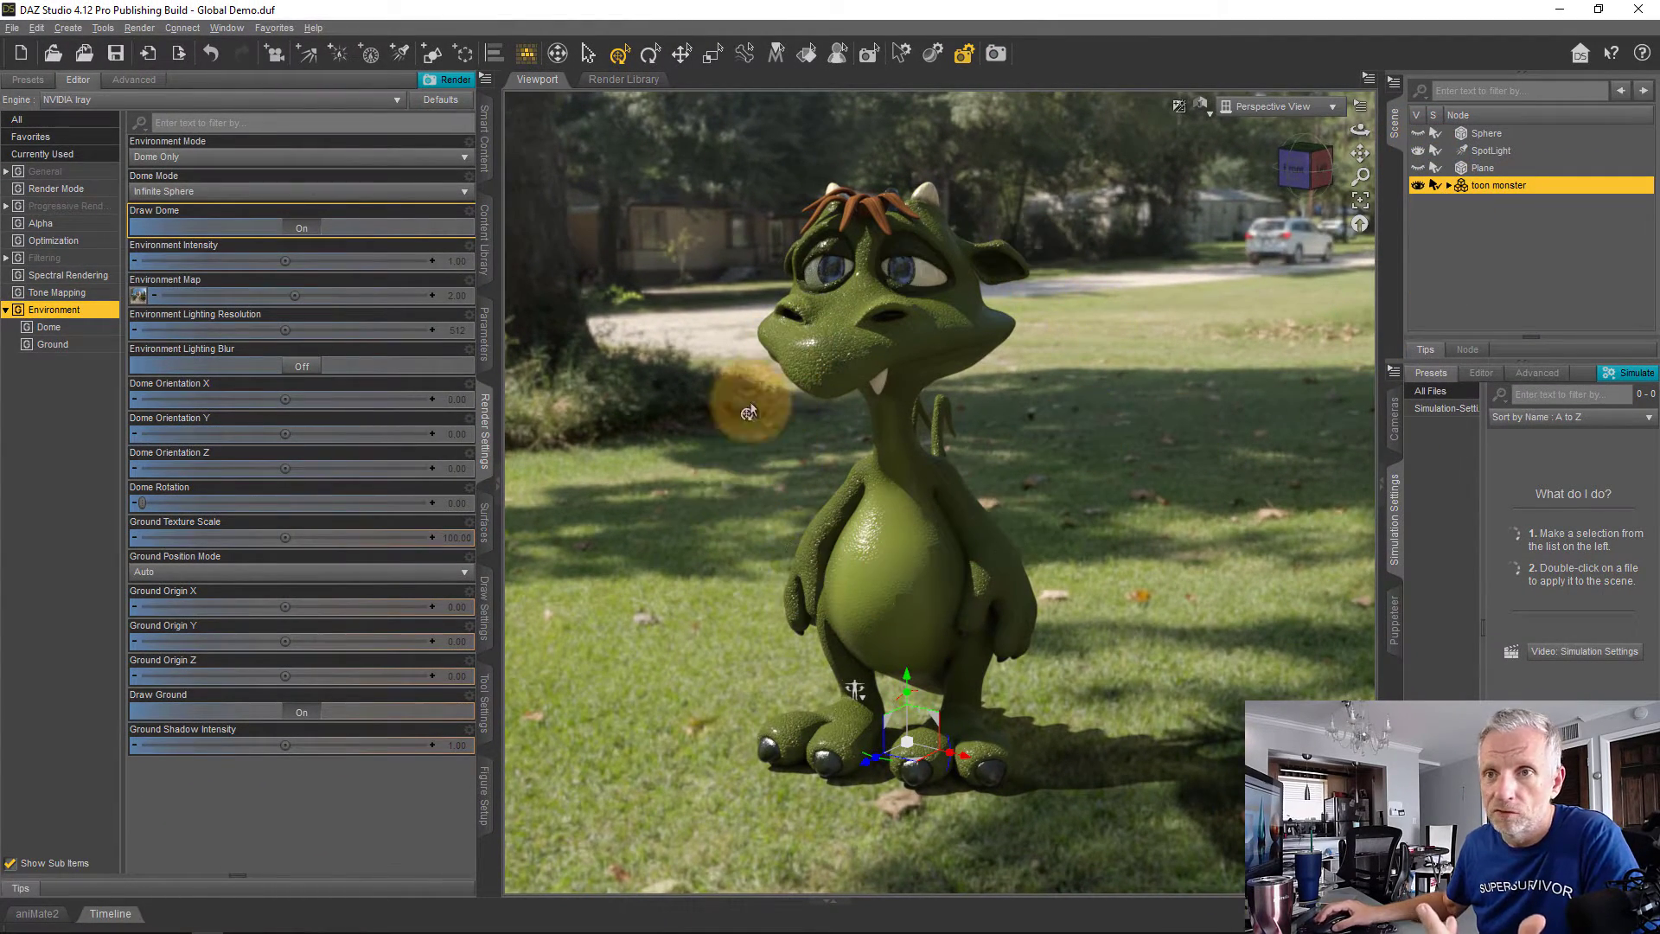
click(448, 163)
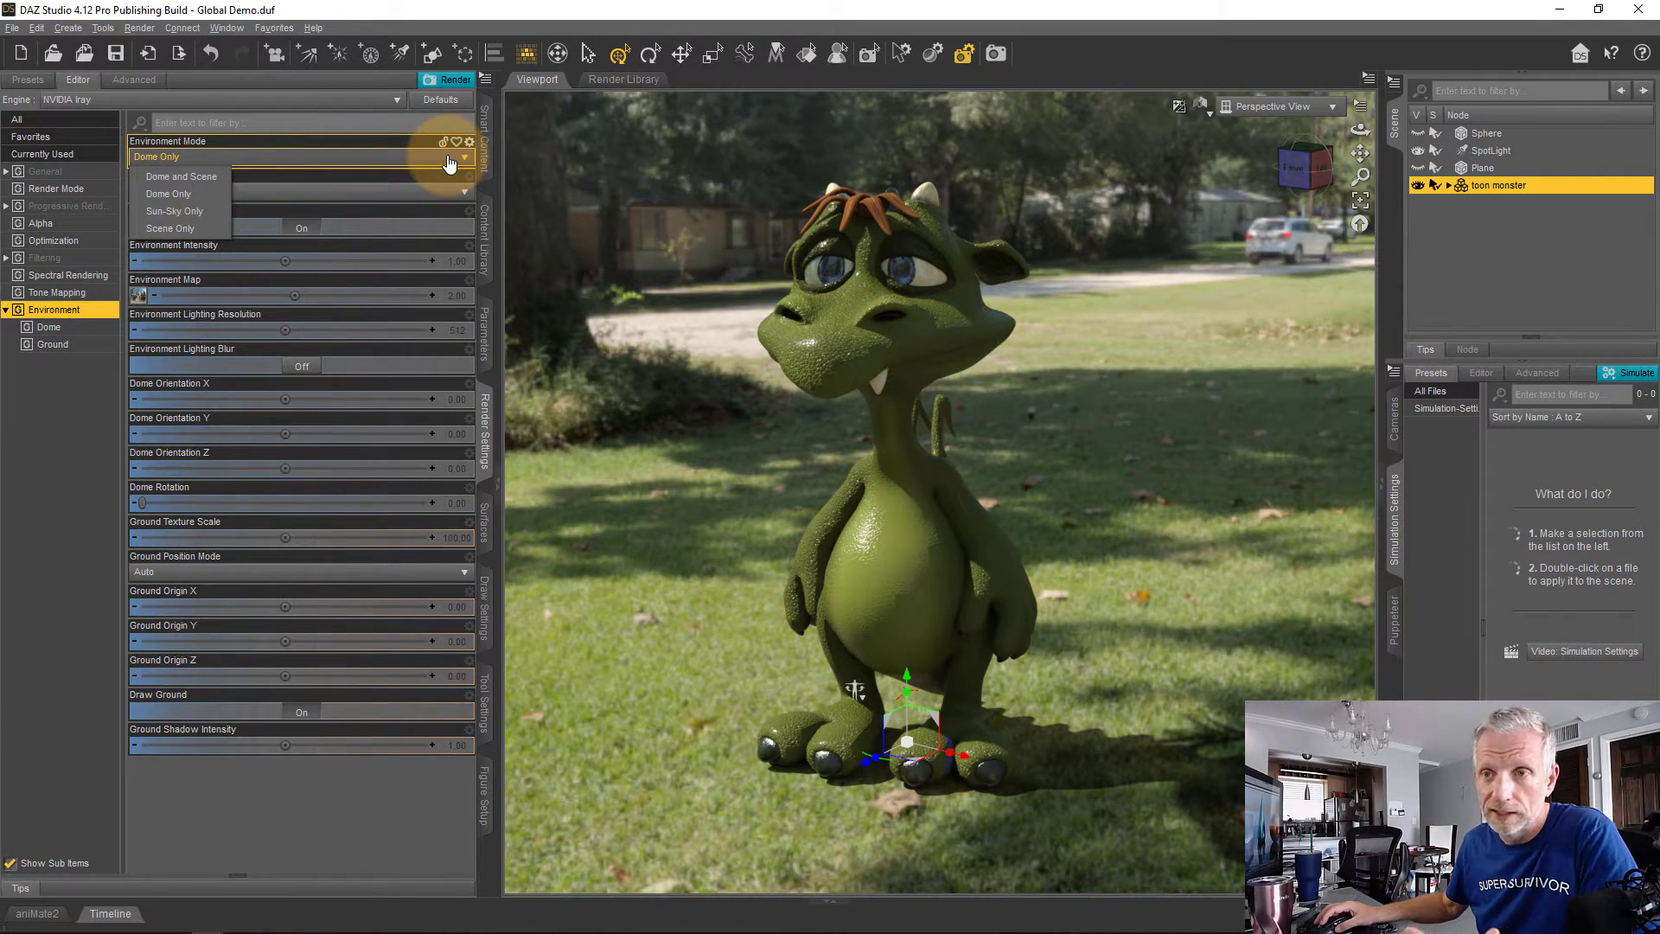
click(225, 178)
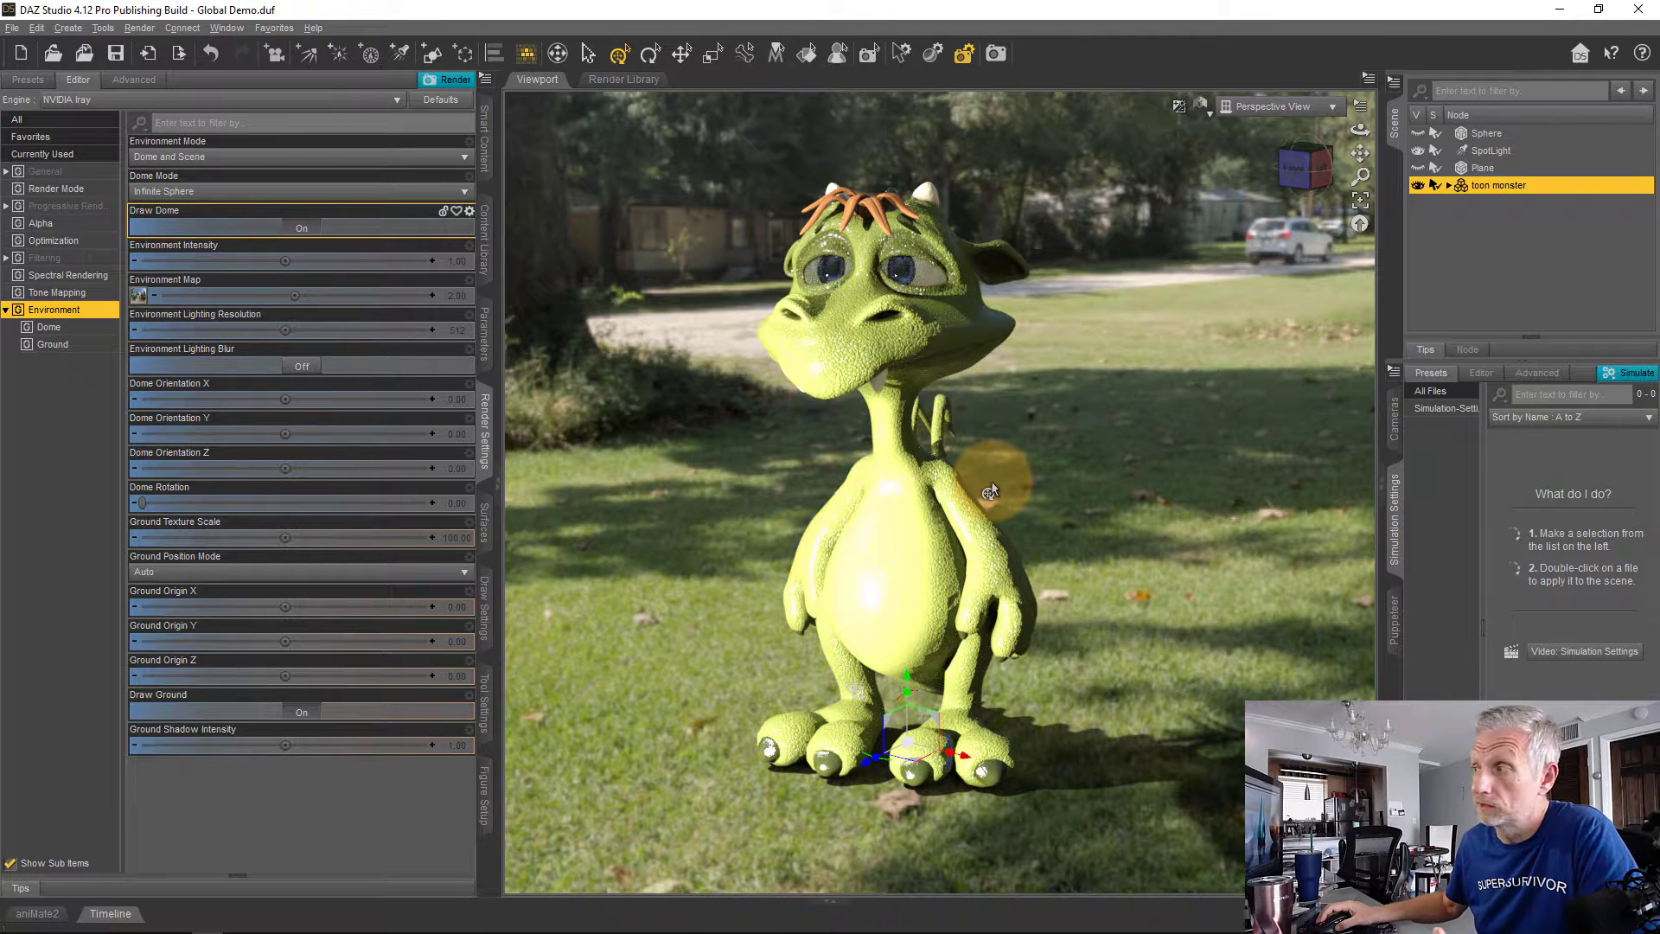
click(468, 160)
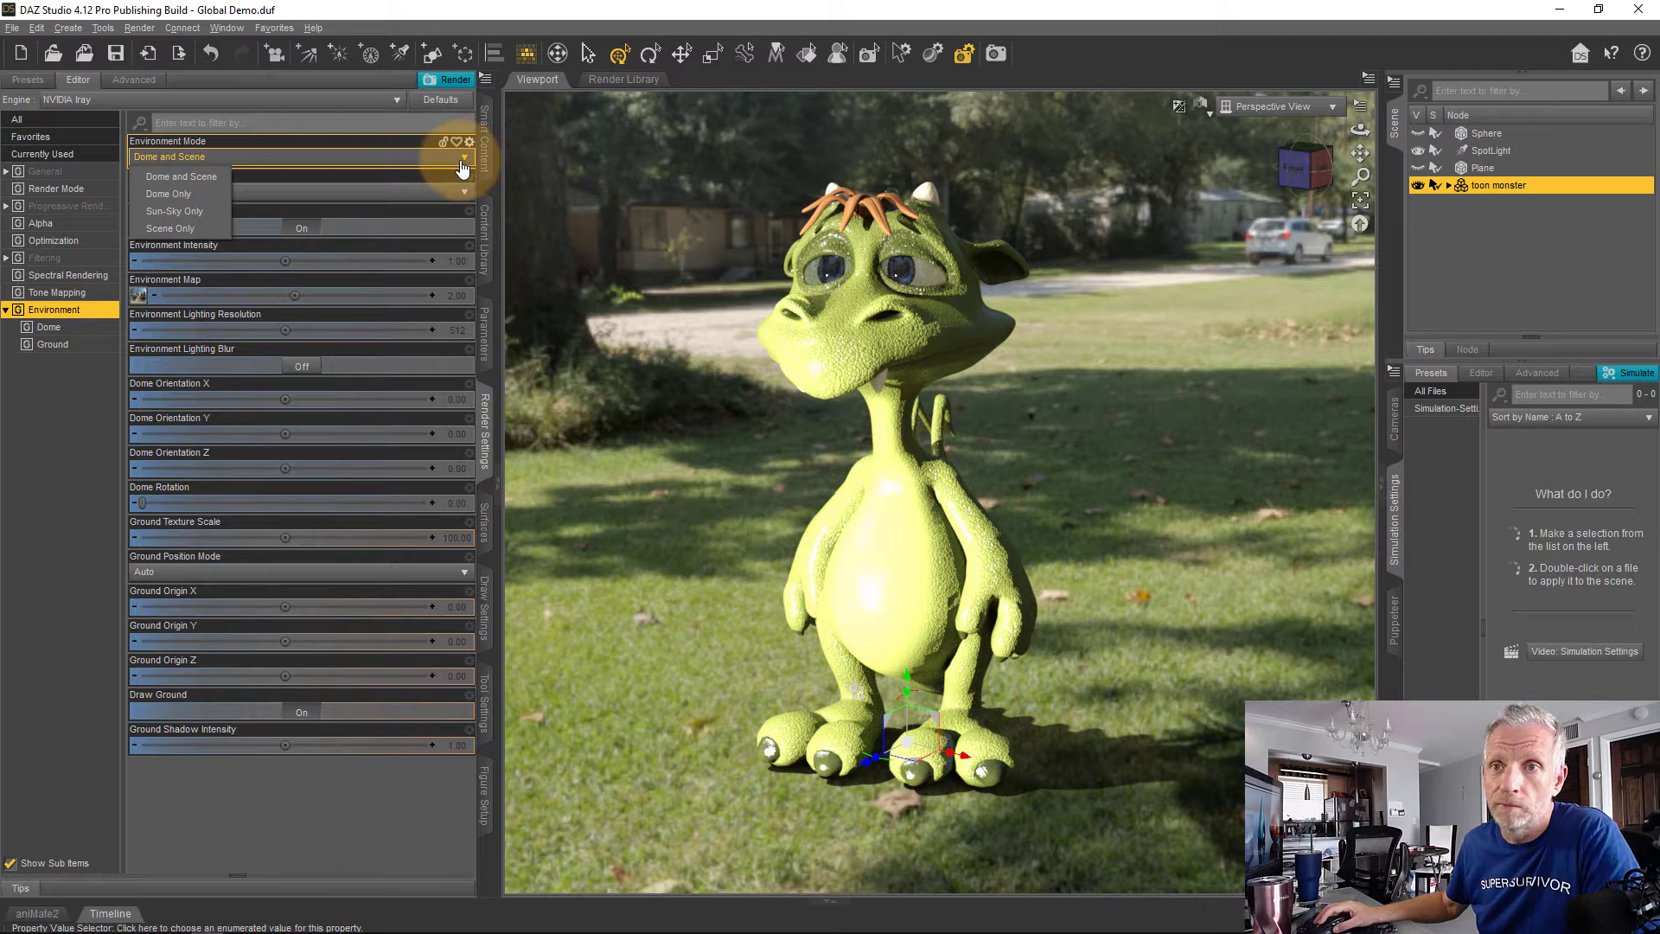
click(200, 229)
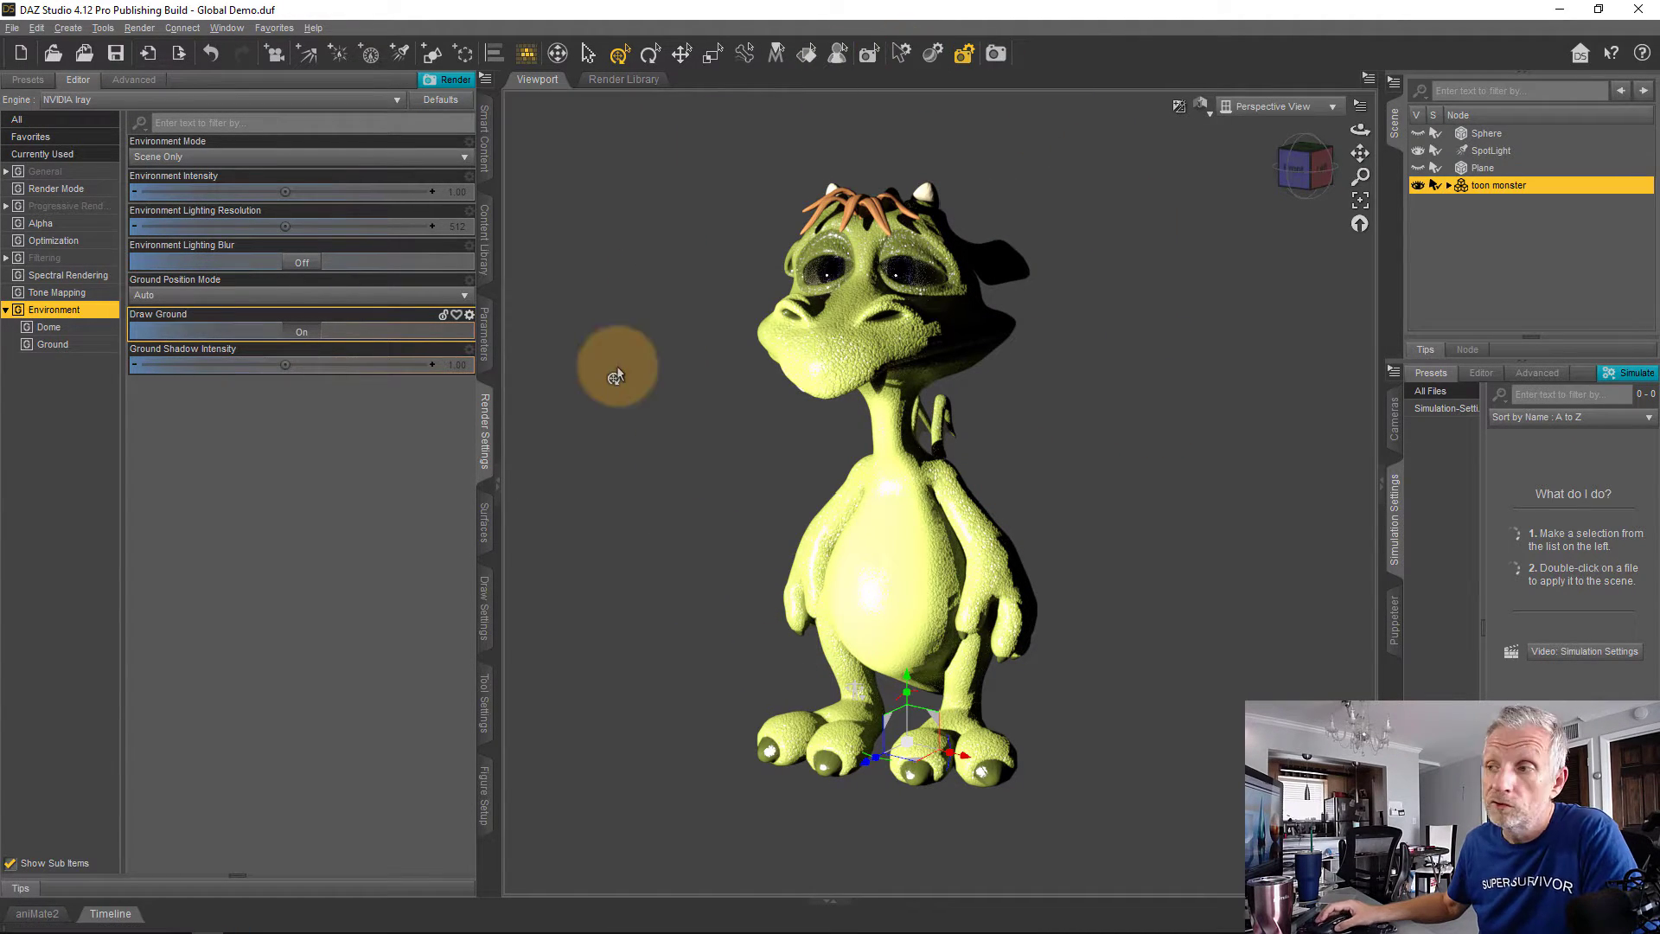
- Set the Environment Mode back to Dome and Scene and hide the SpotLight
click(465, 156)
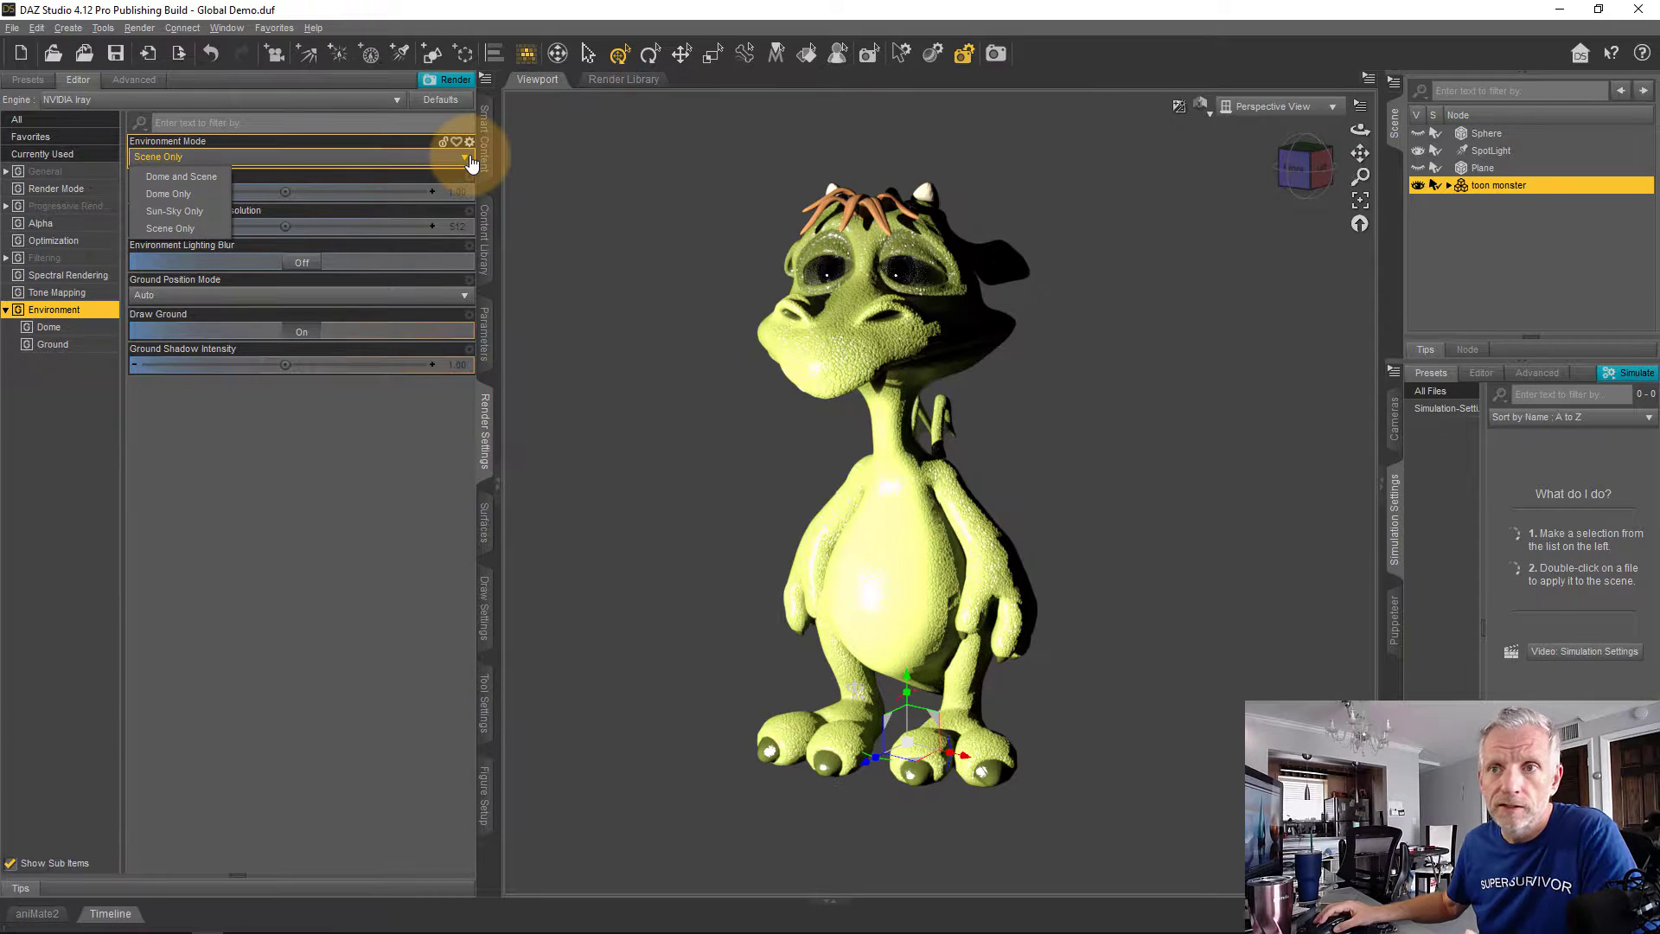
click(211, 177)
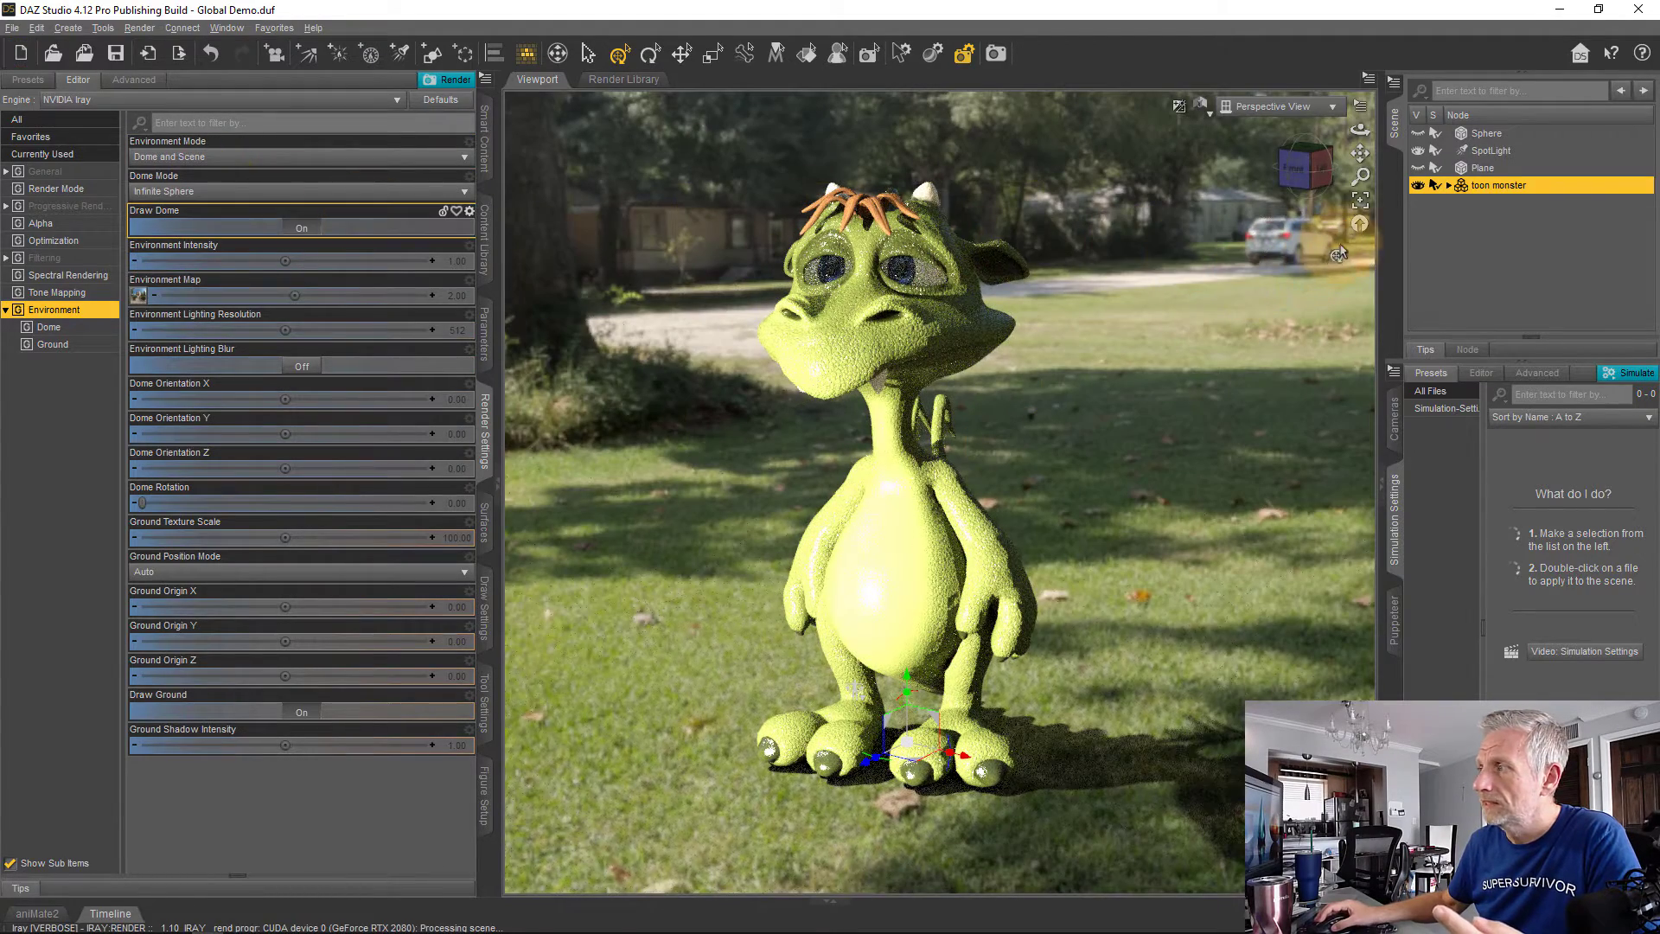
click(1417, 150)
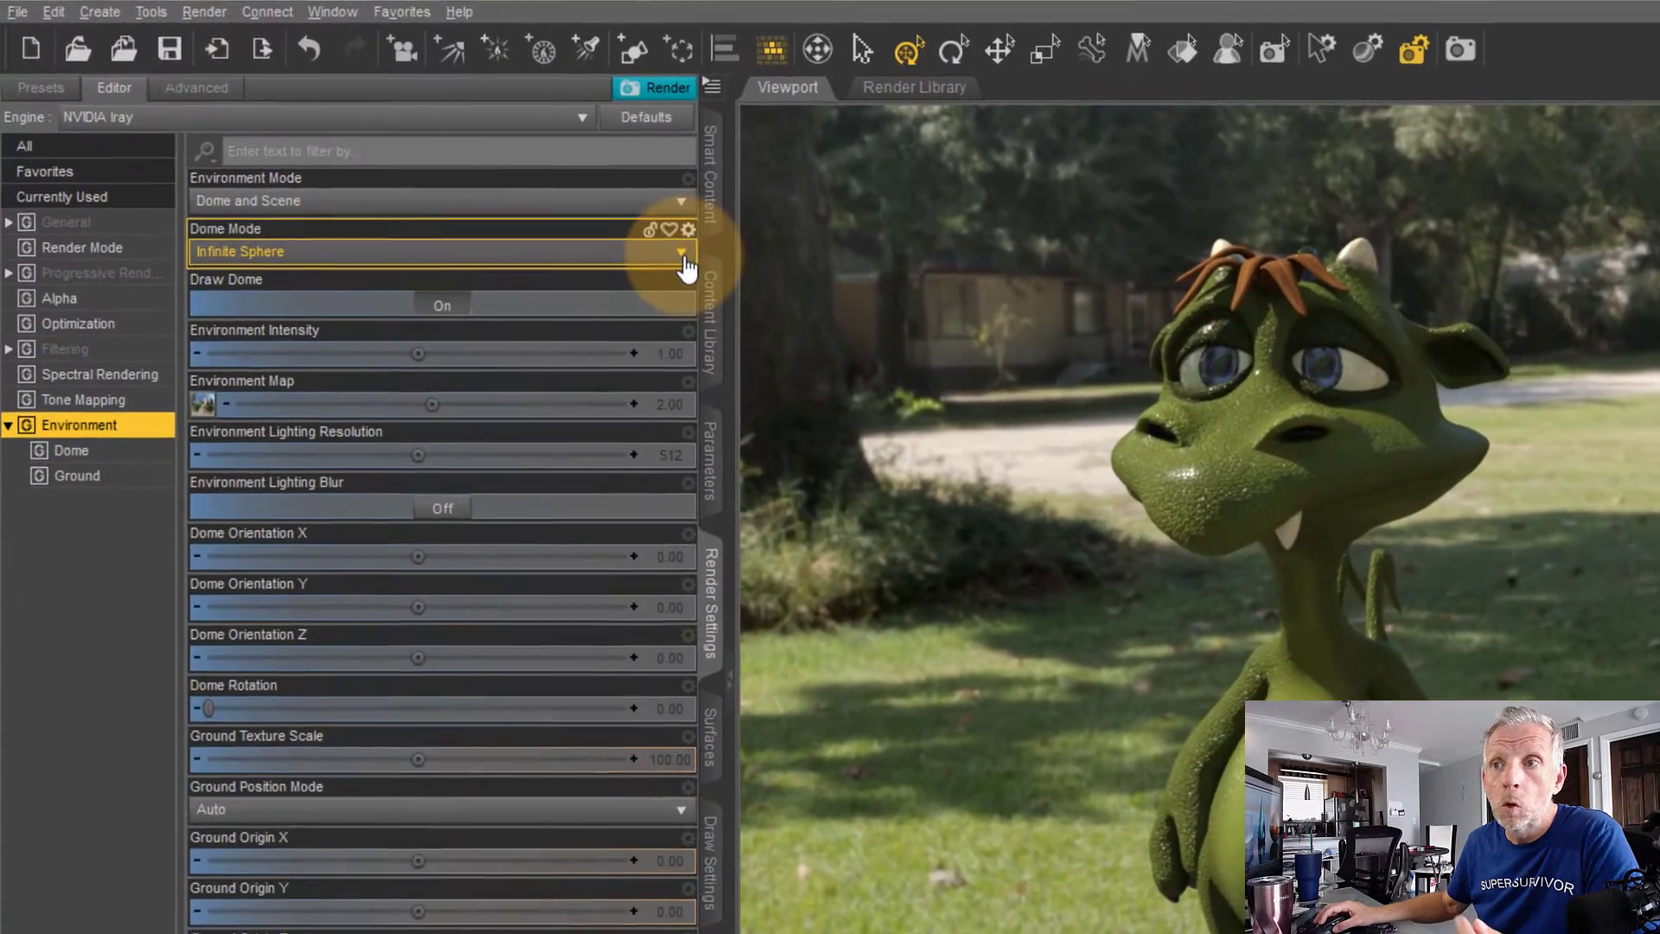
- Try the Dome Mode options Infinite Sphere w/ Ground, Finite Sphere, and Finite Sphere w/ Ground
click(453, 197)
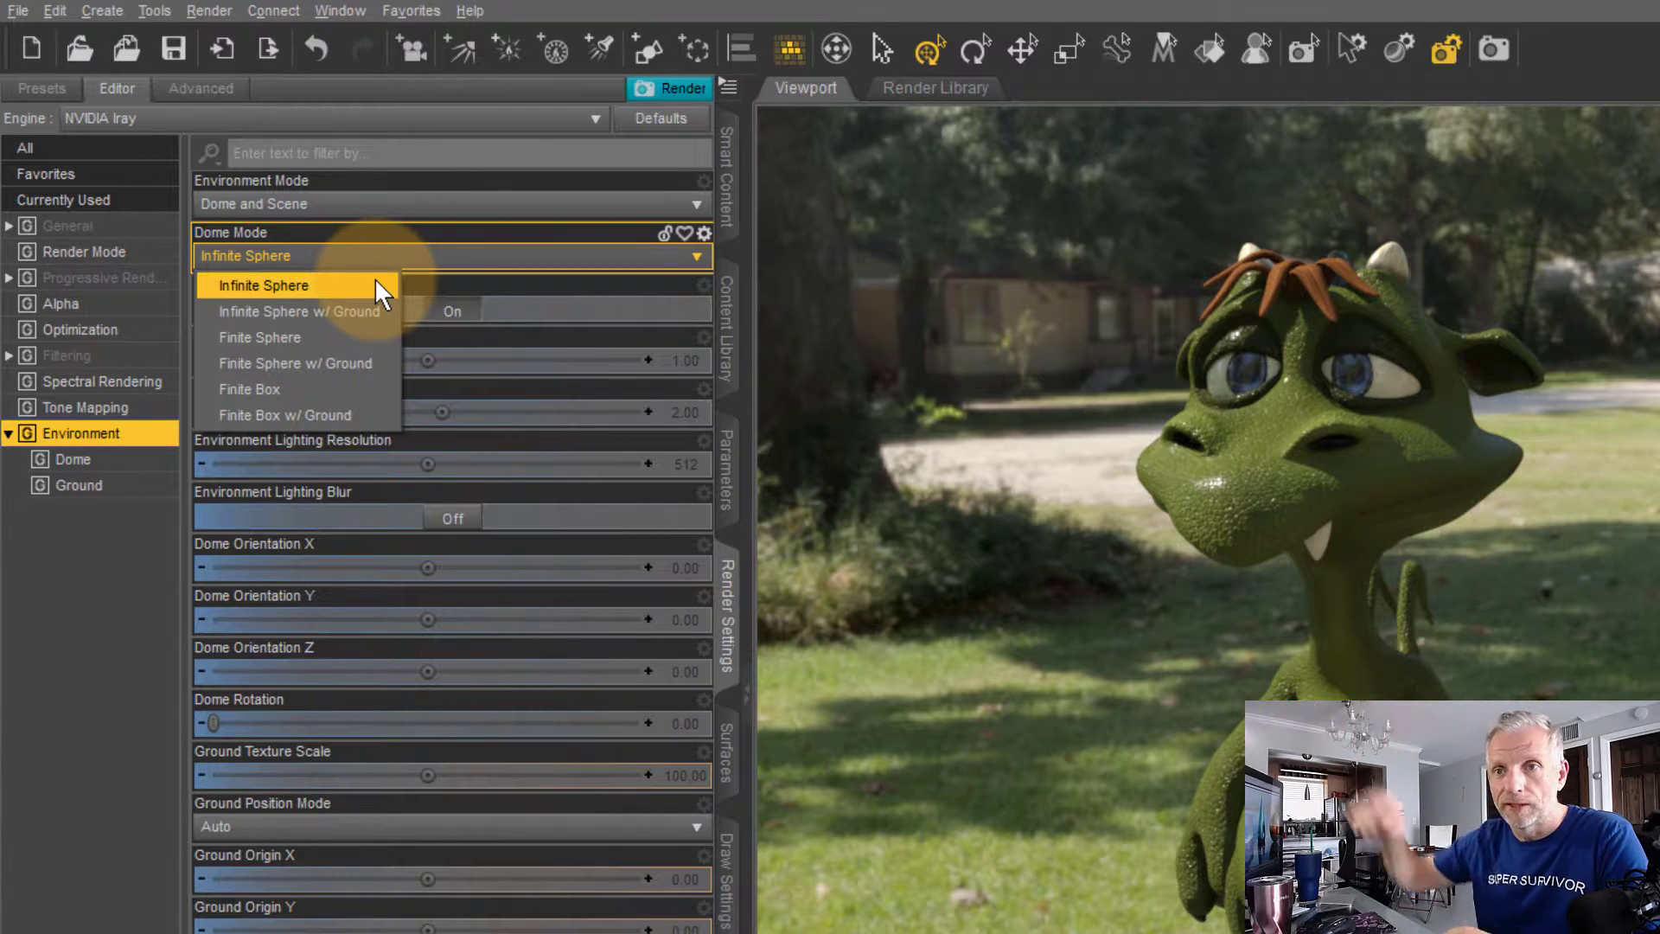
click(376, 311)
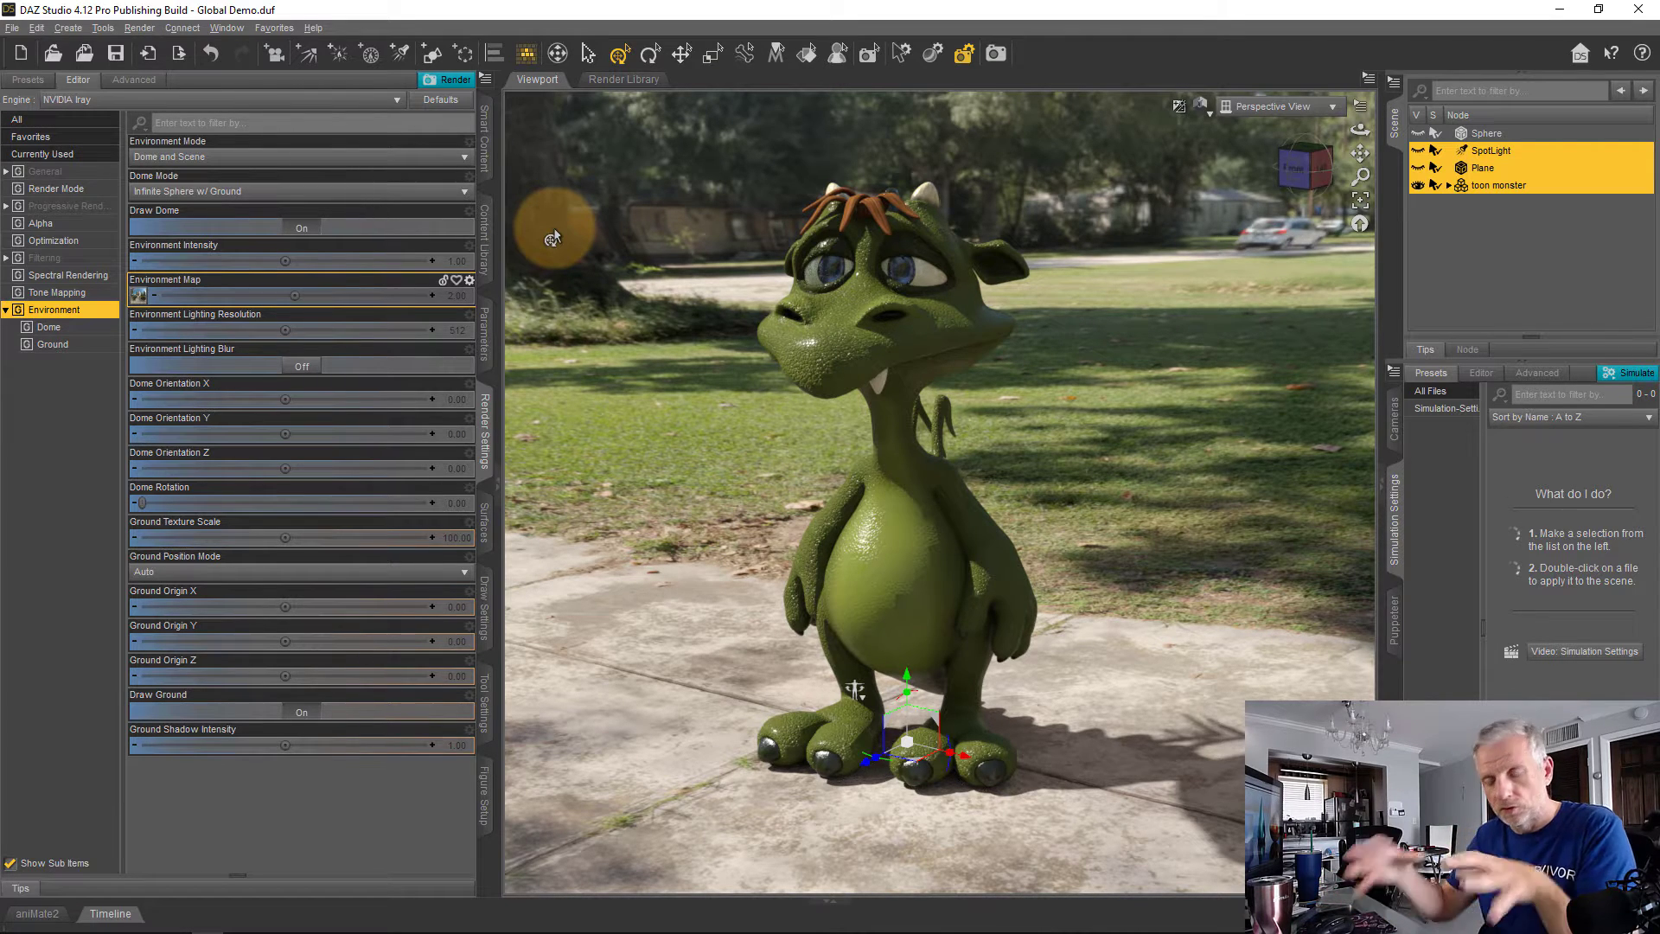
click(418, 194)
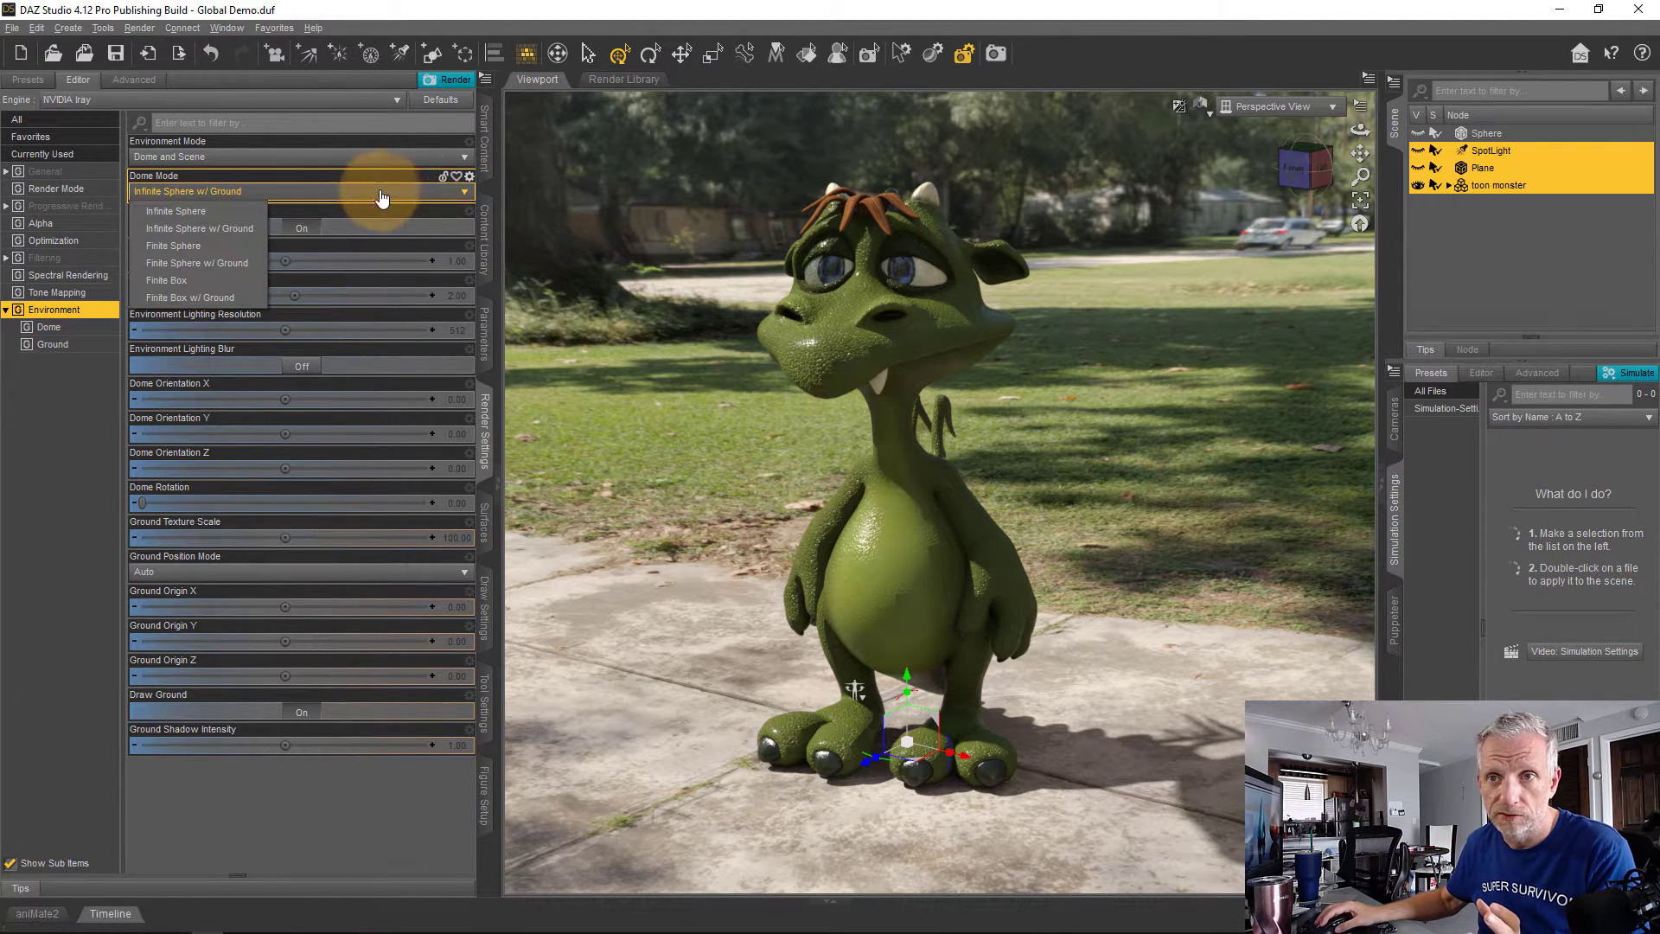
click(252, 247)
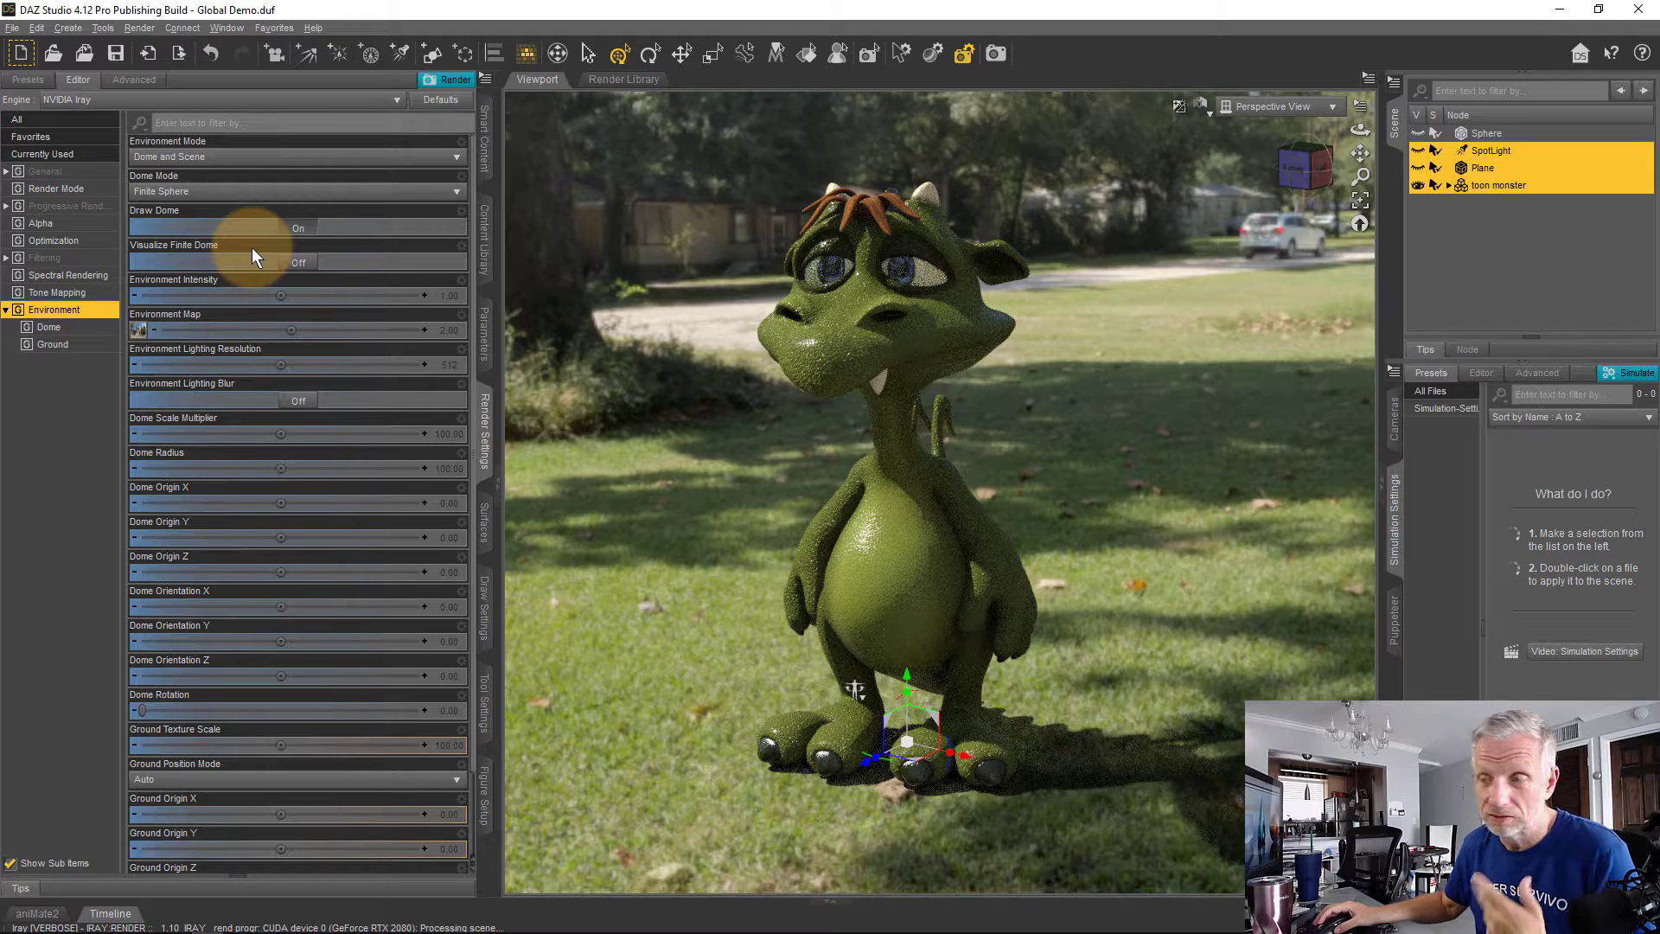
click(311, 191)
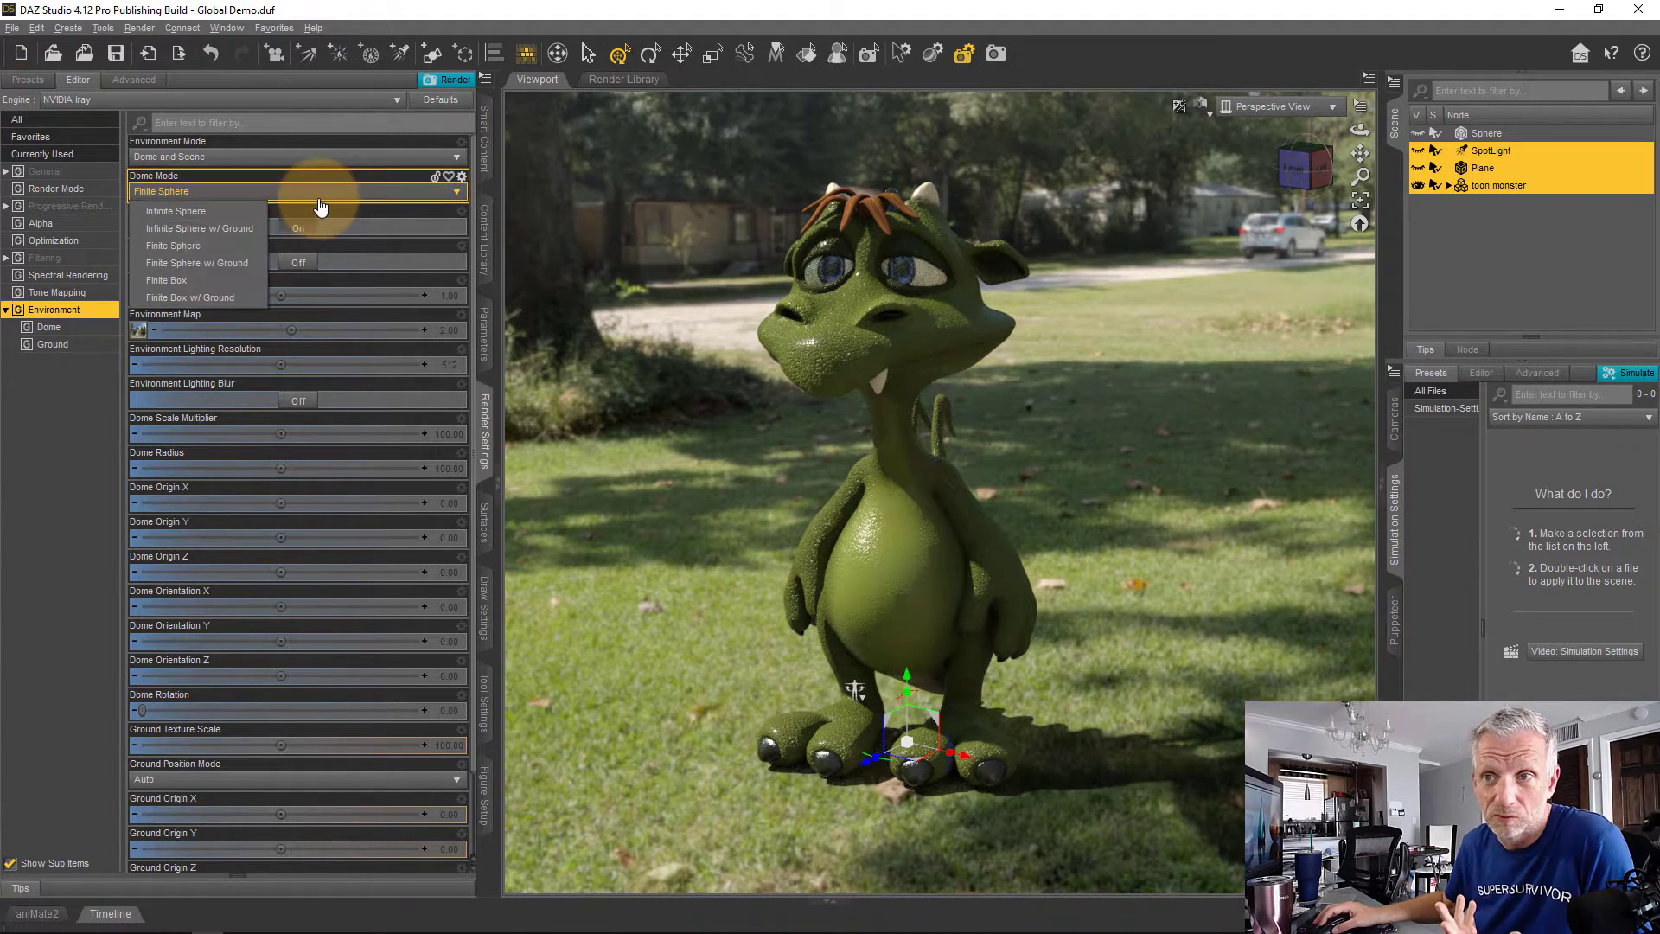
click(243, 256)
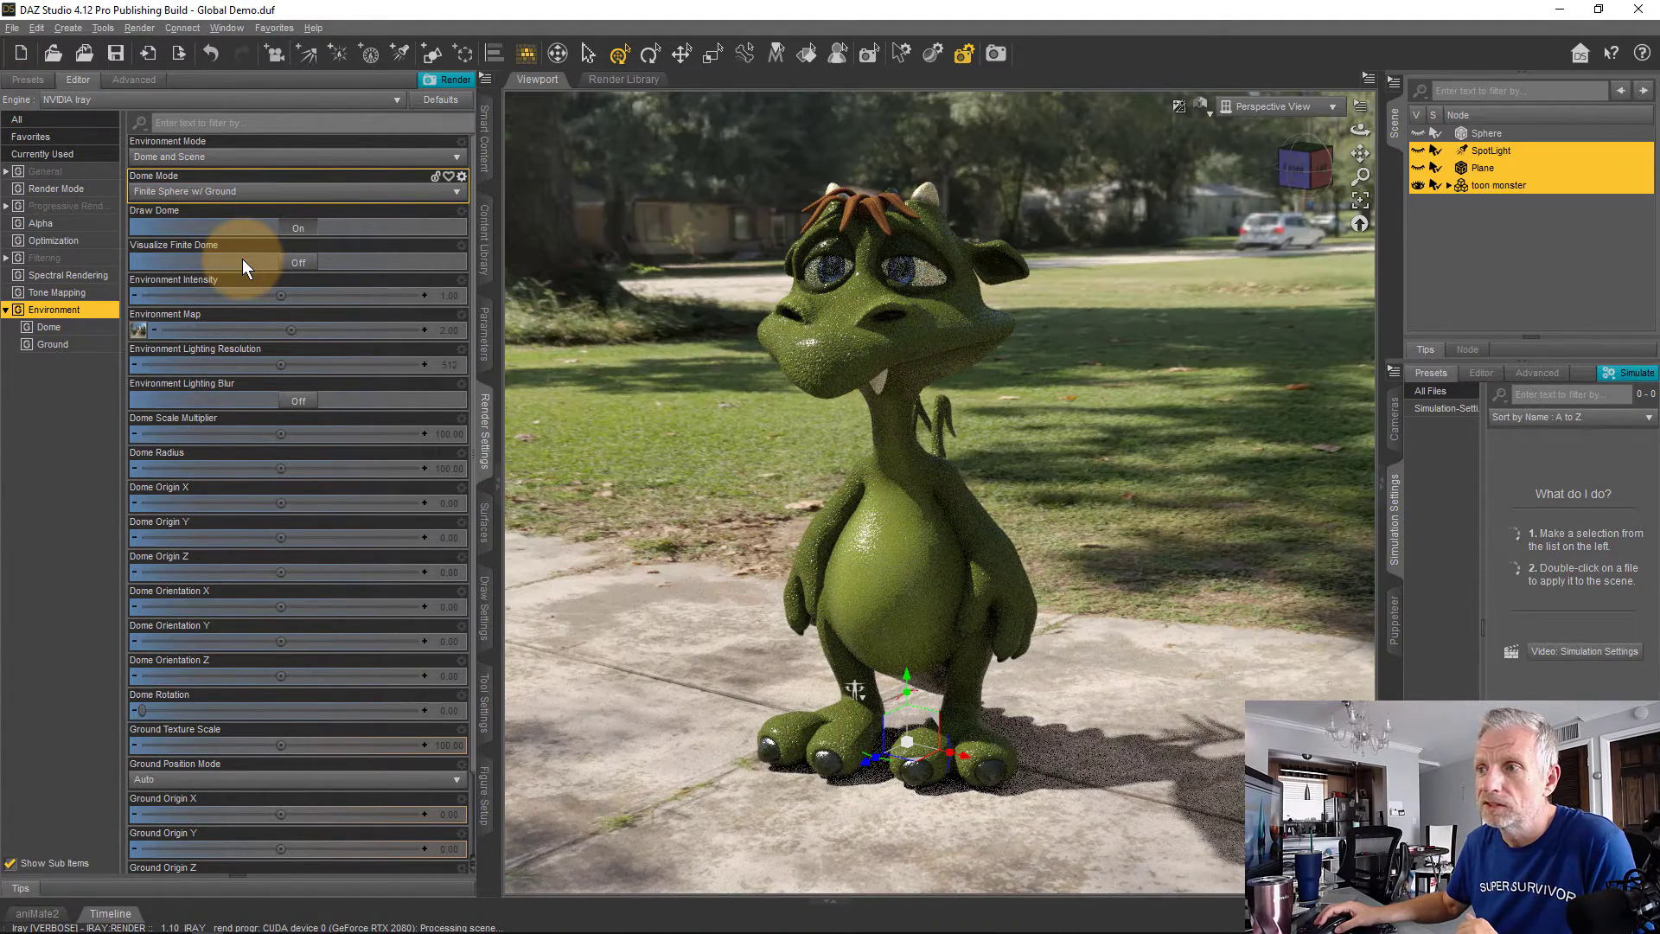
- Try the Dome Mode options Finite Box and Finite Box w/ Ground, and return to Infinite Sphere
click(268, 195)
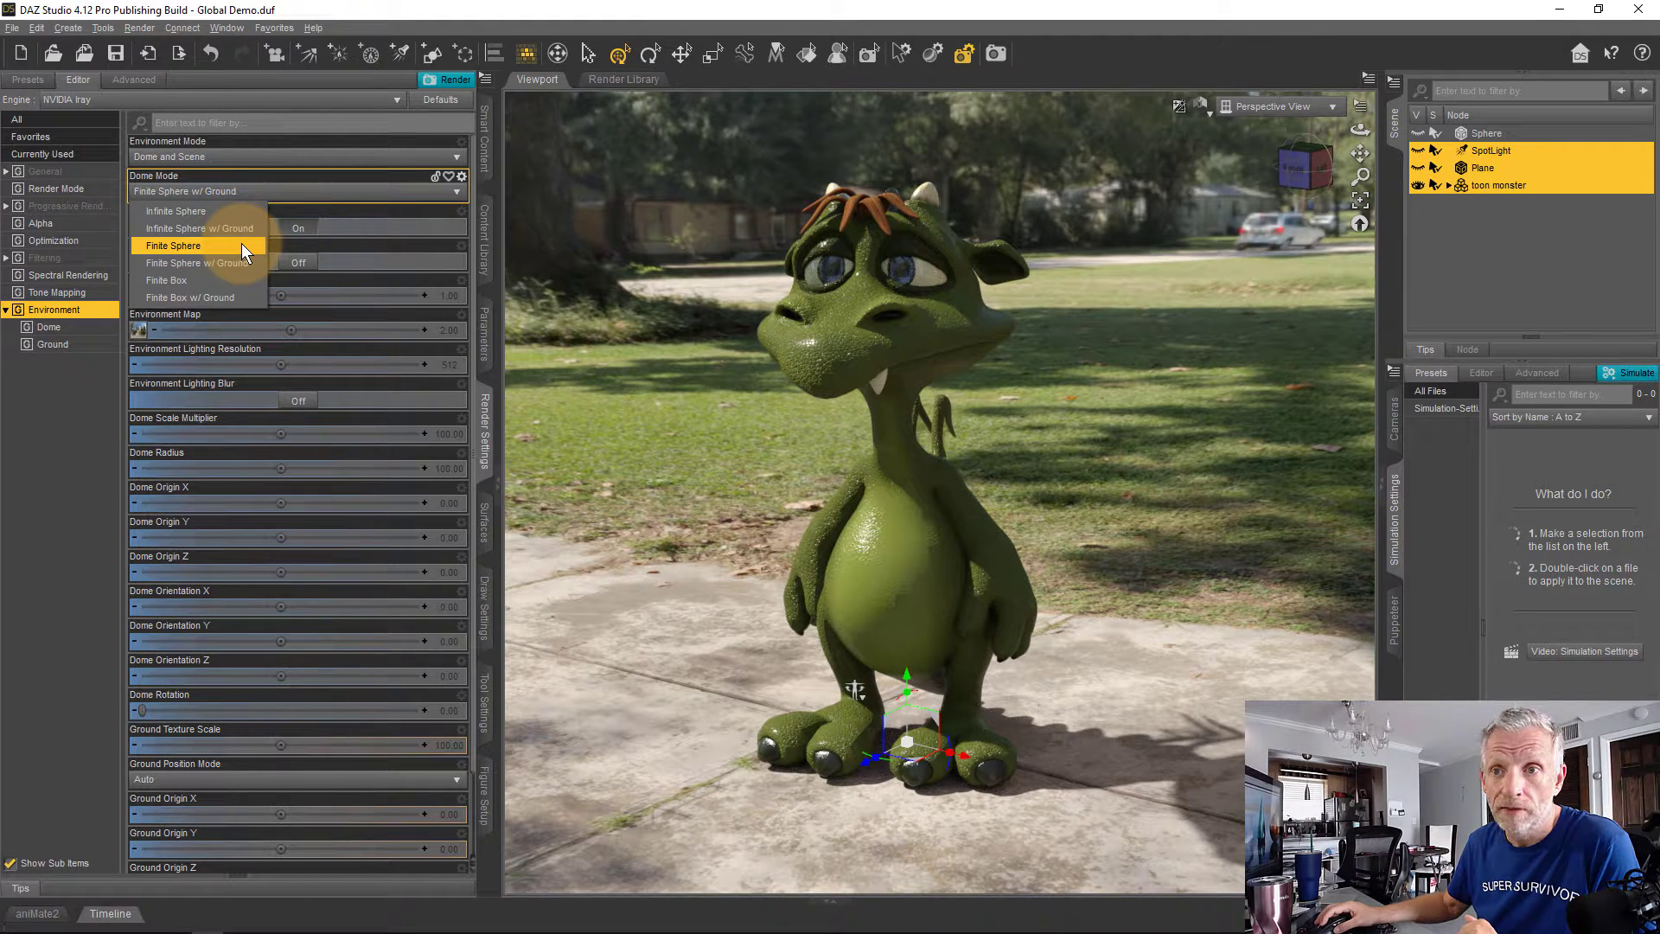
click(246, 282)
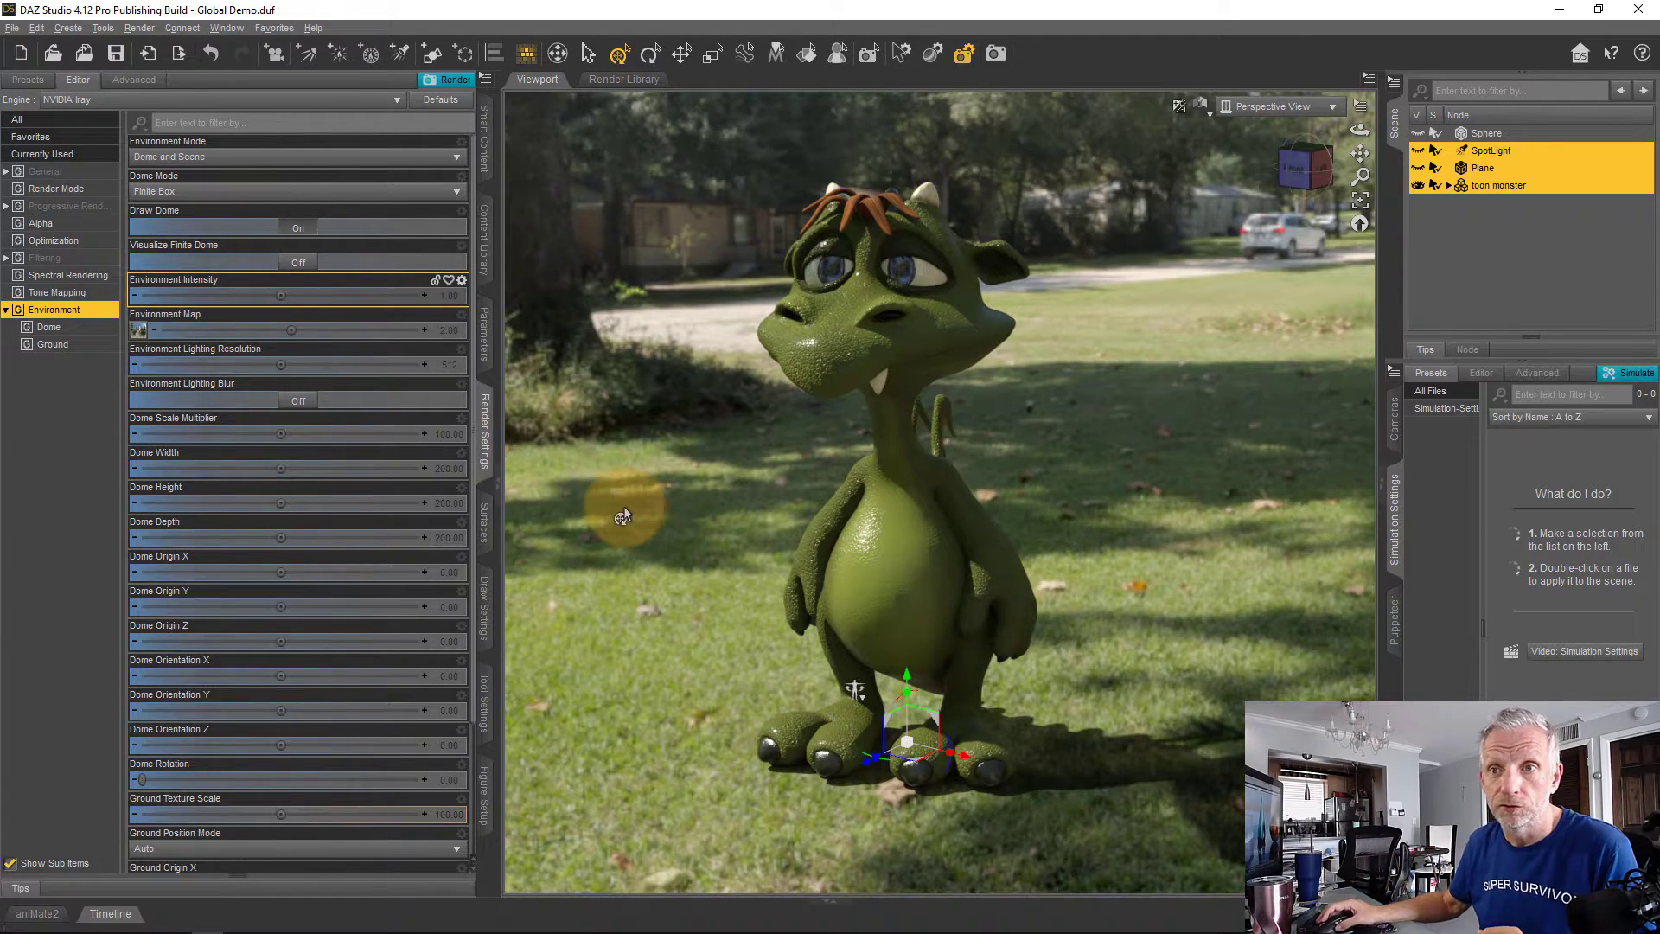
click(350, 191)
click(219, 296)
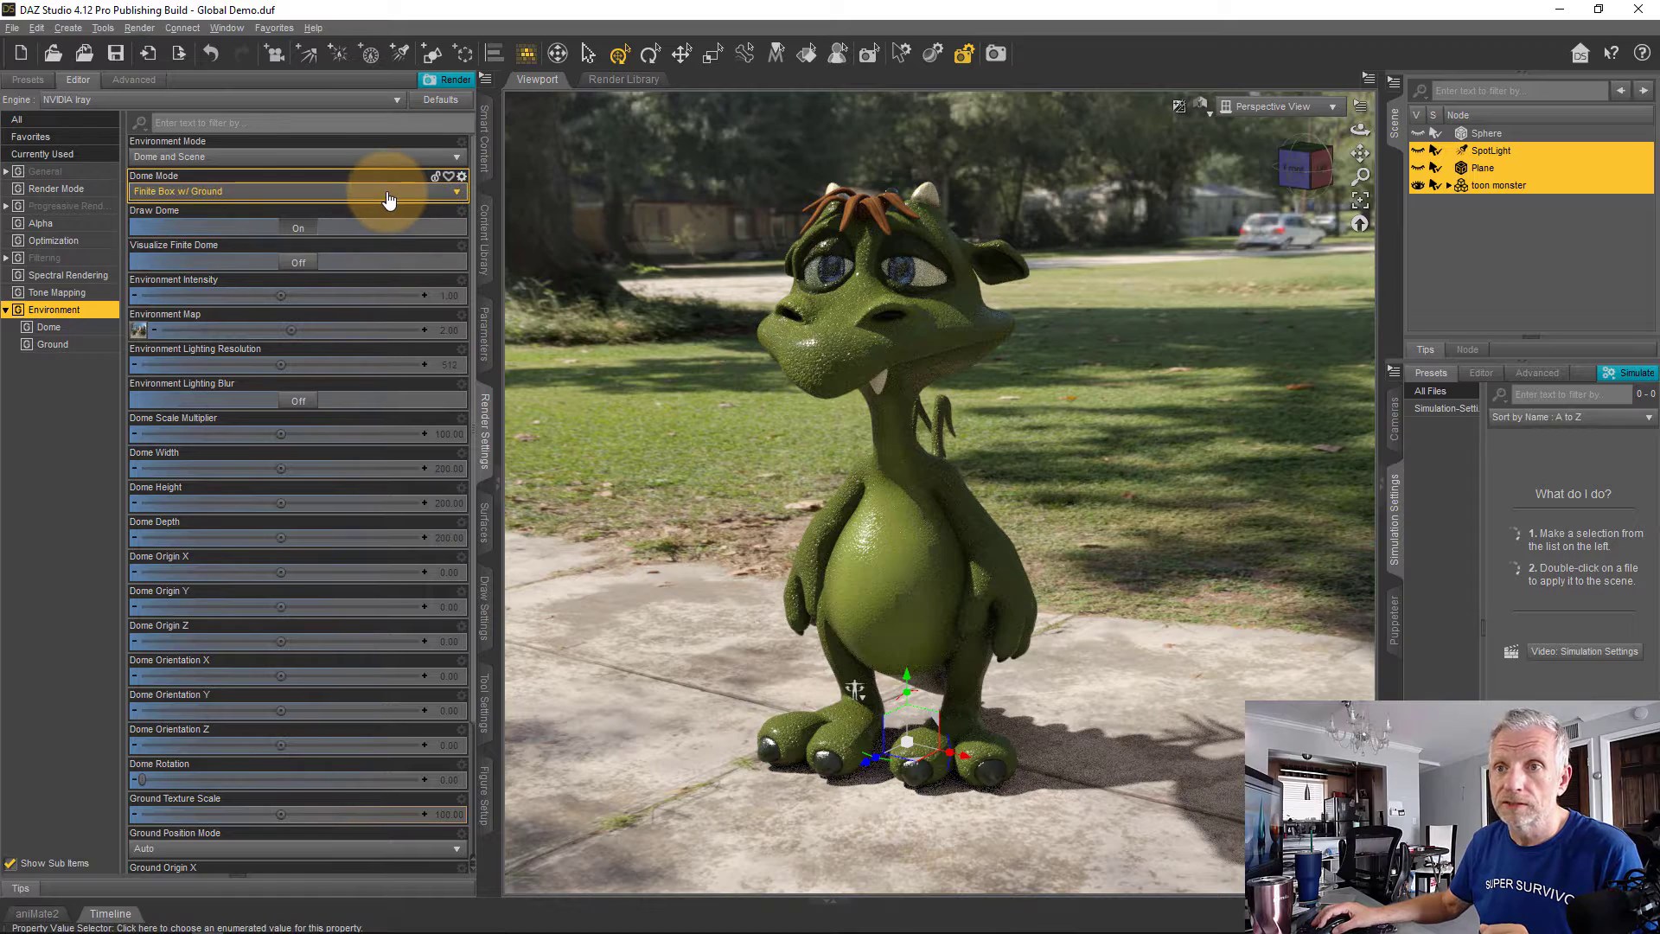
click(386, 194)
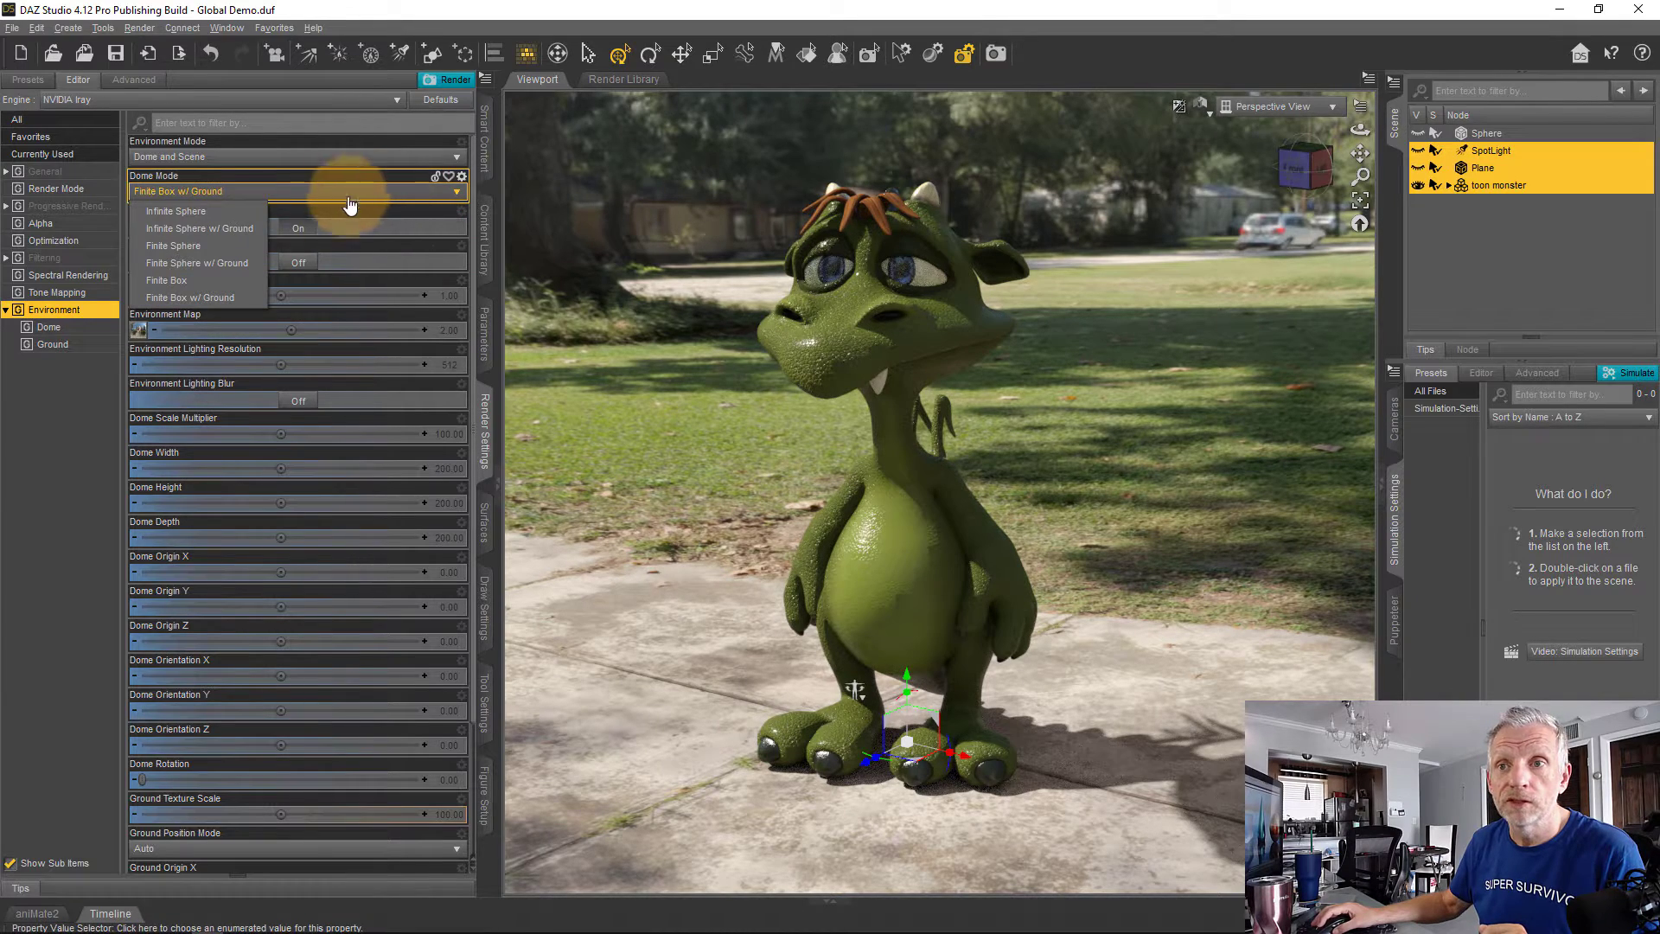
click(244, 215)
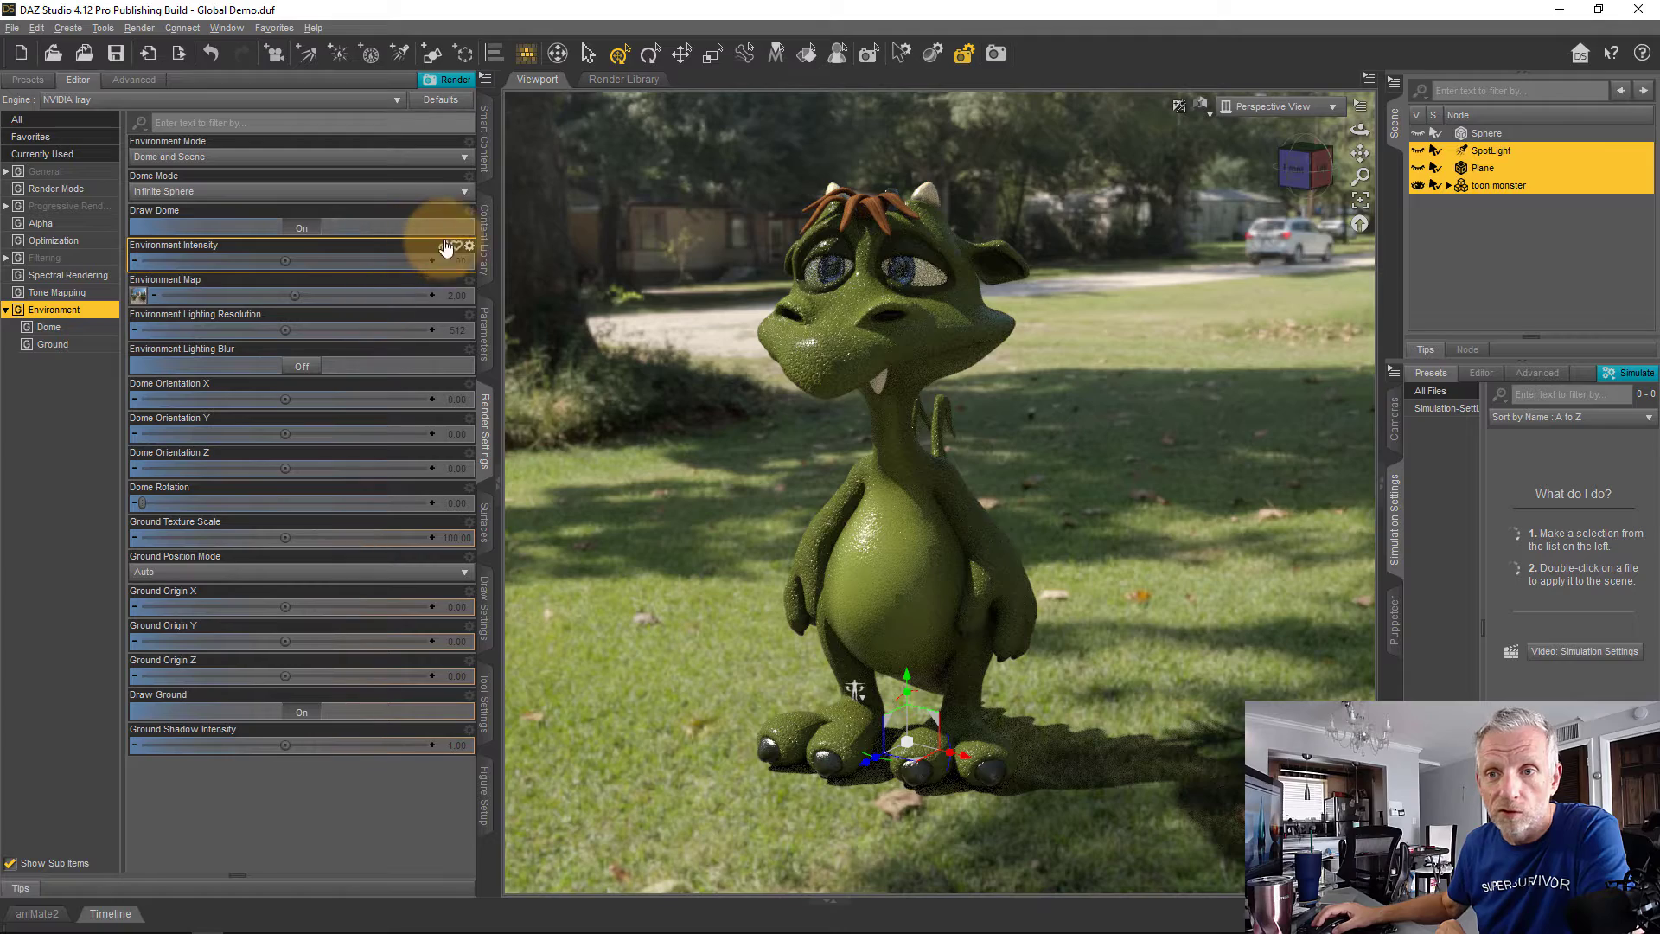
- Switch the Dome Mode to Finite Box to look over its dome size and origin settings, and restore Infinite Sphere
click(366, 191)
click(231, 284)
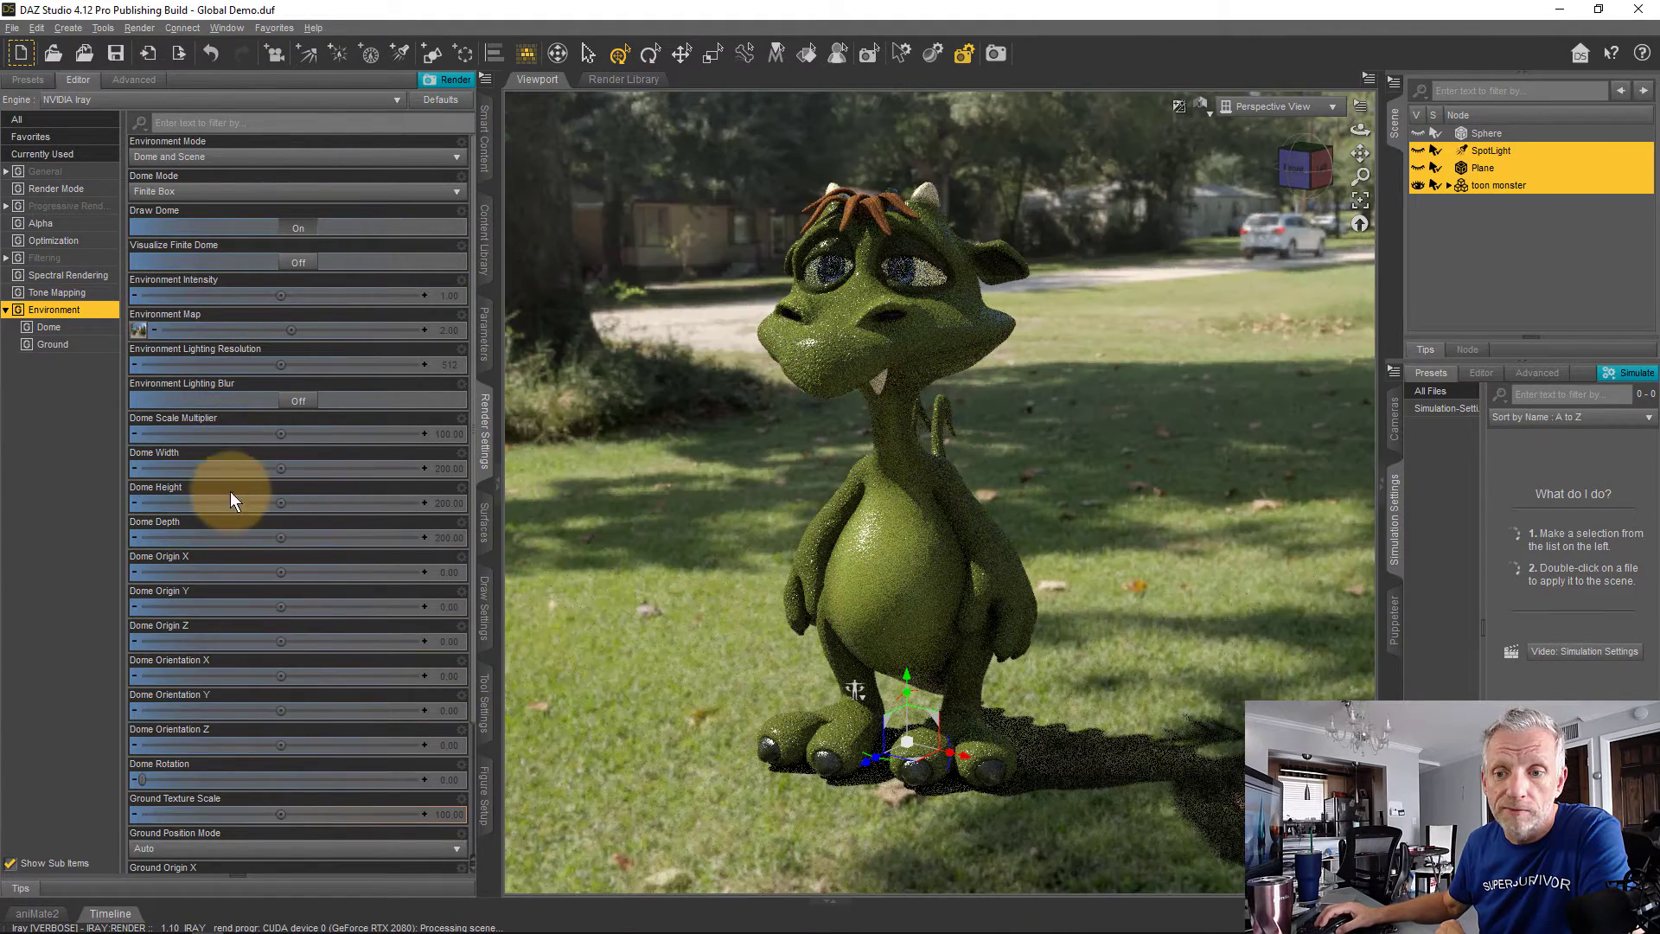
scroll(253, 569, up, 2)
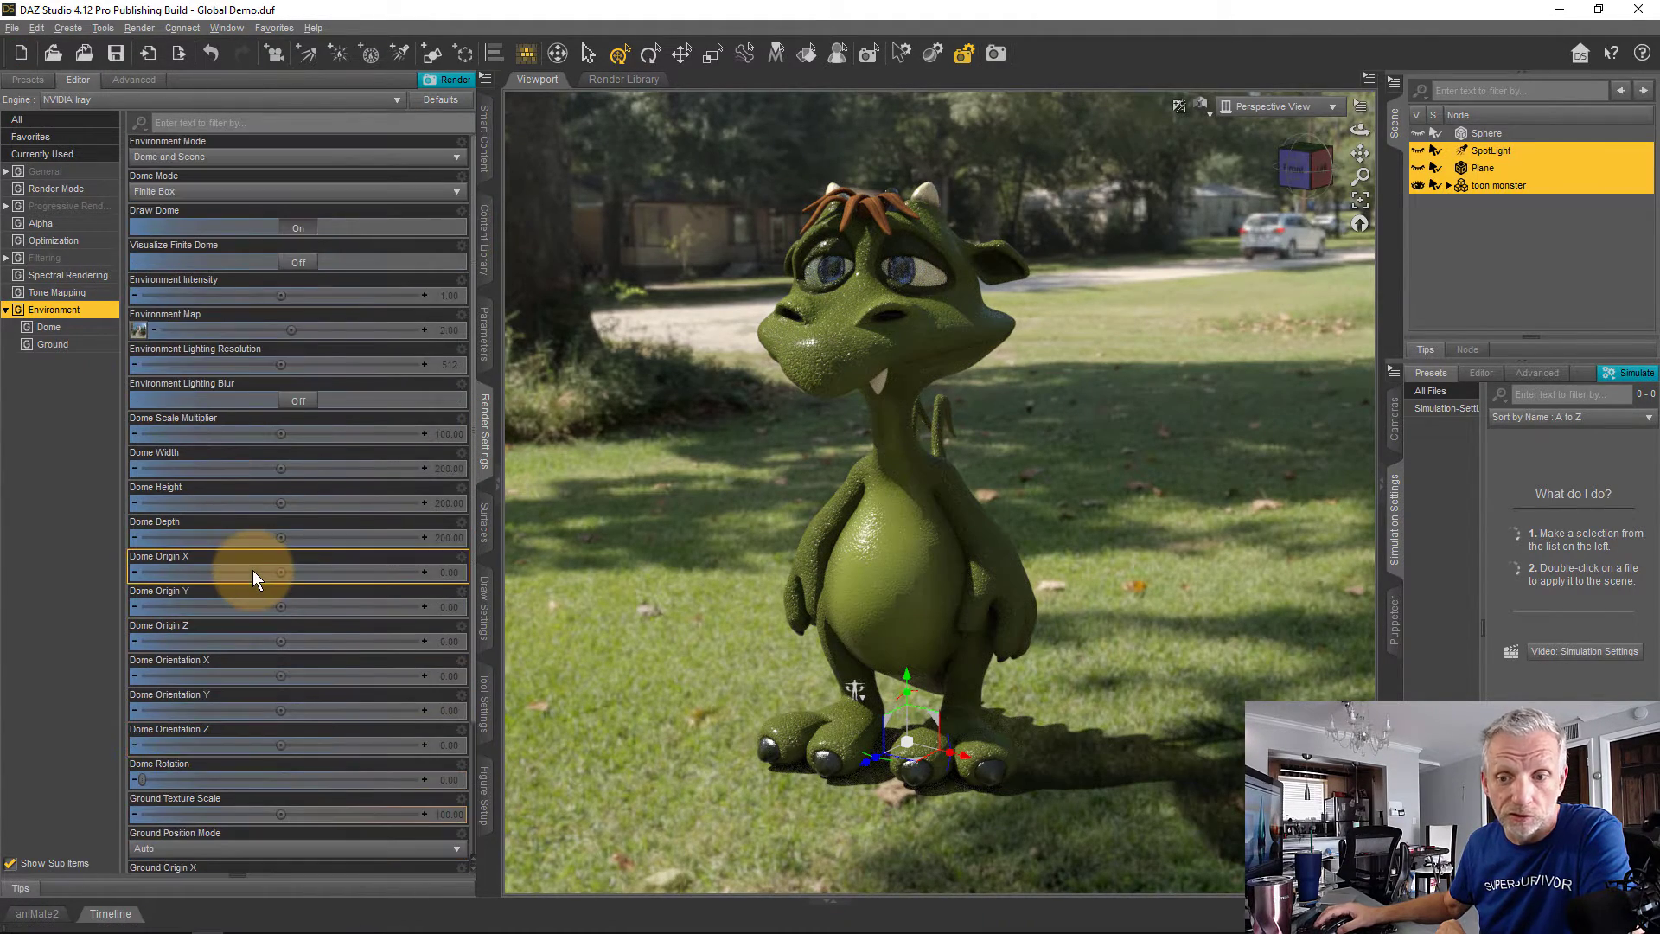
click(339, 190)
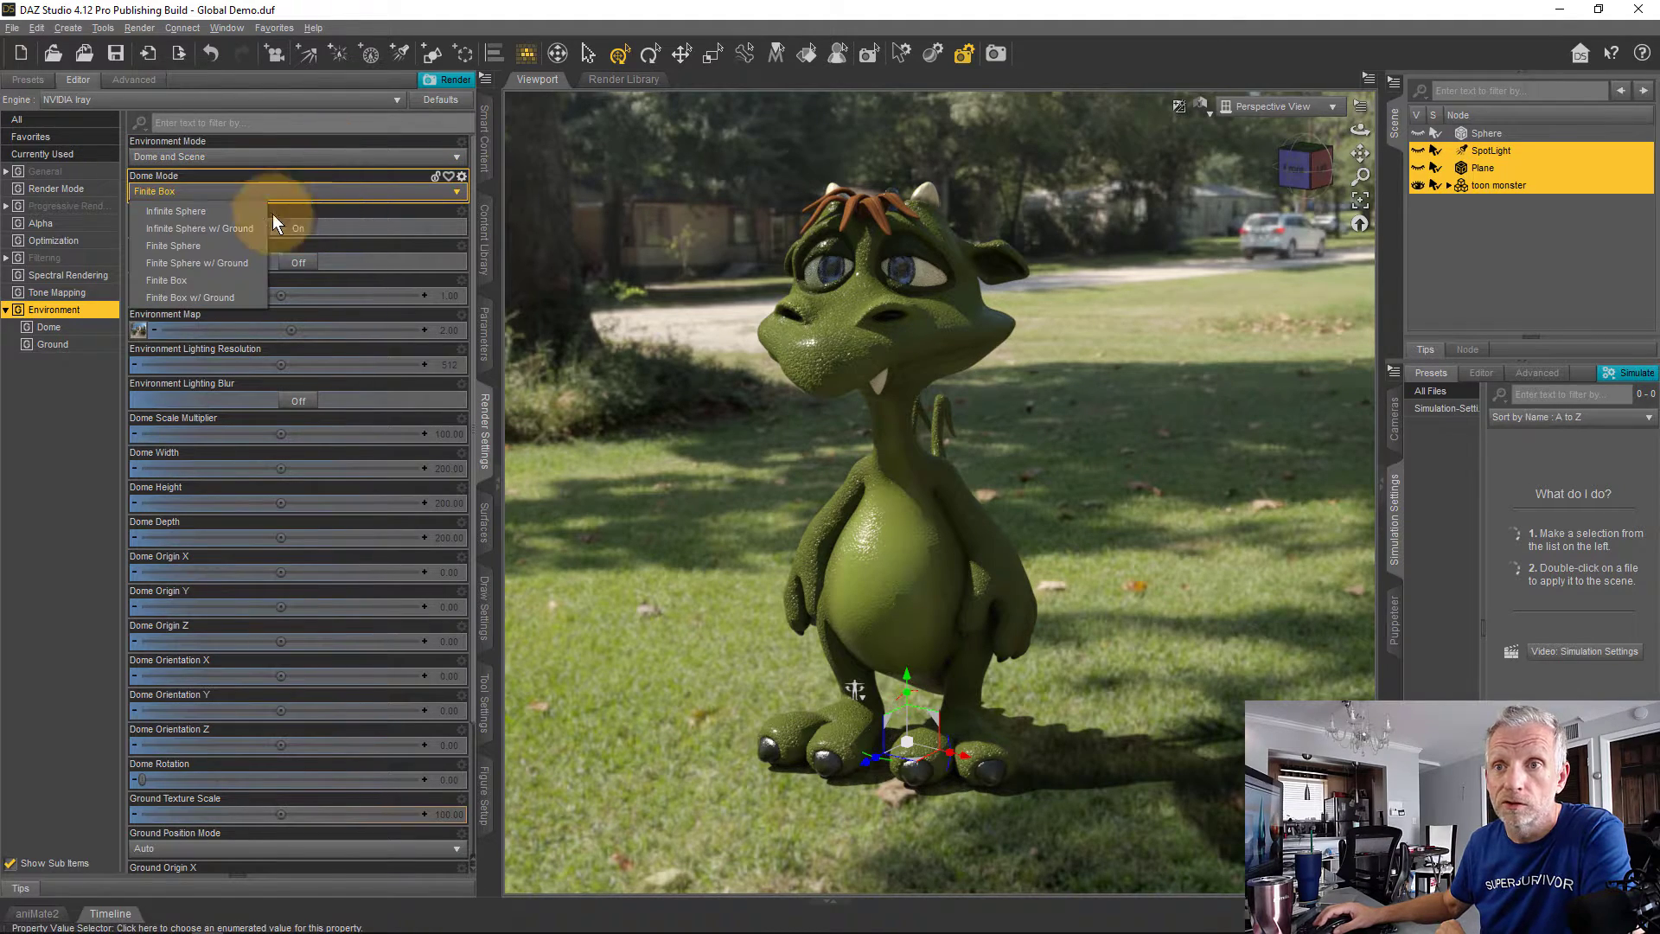
click(225, 220)
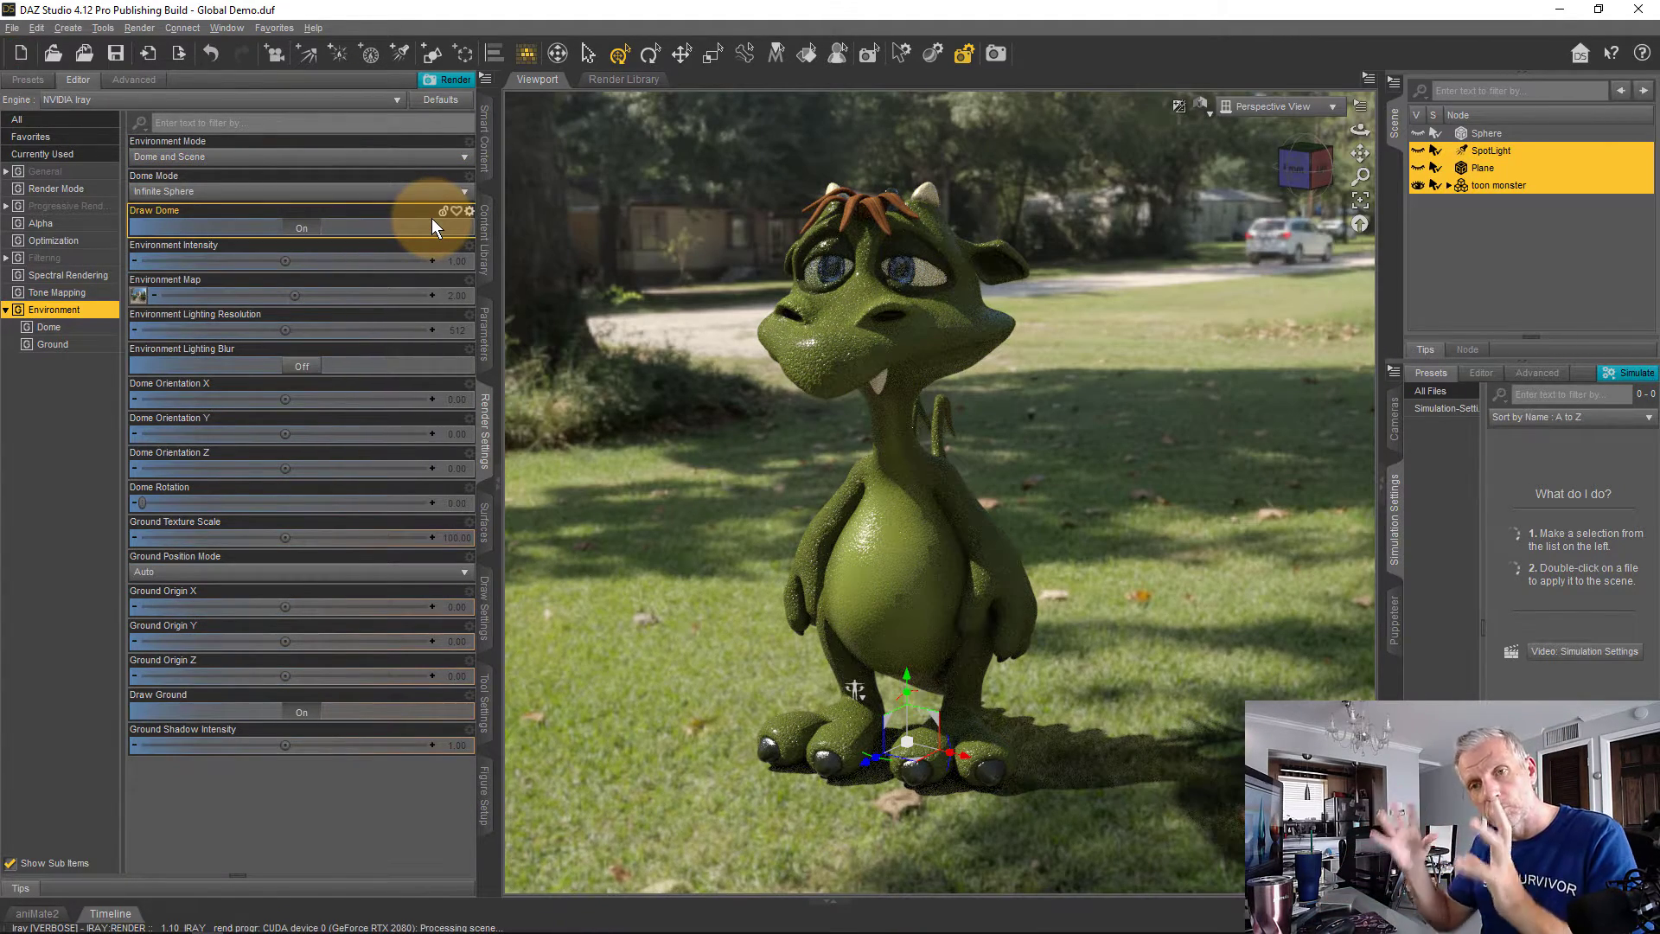